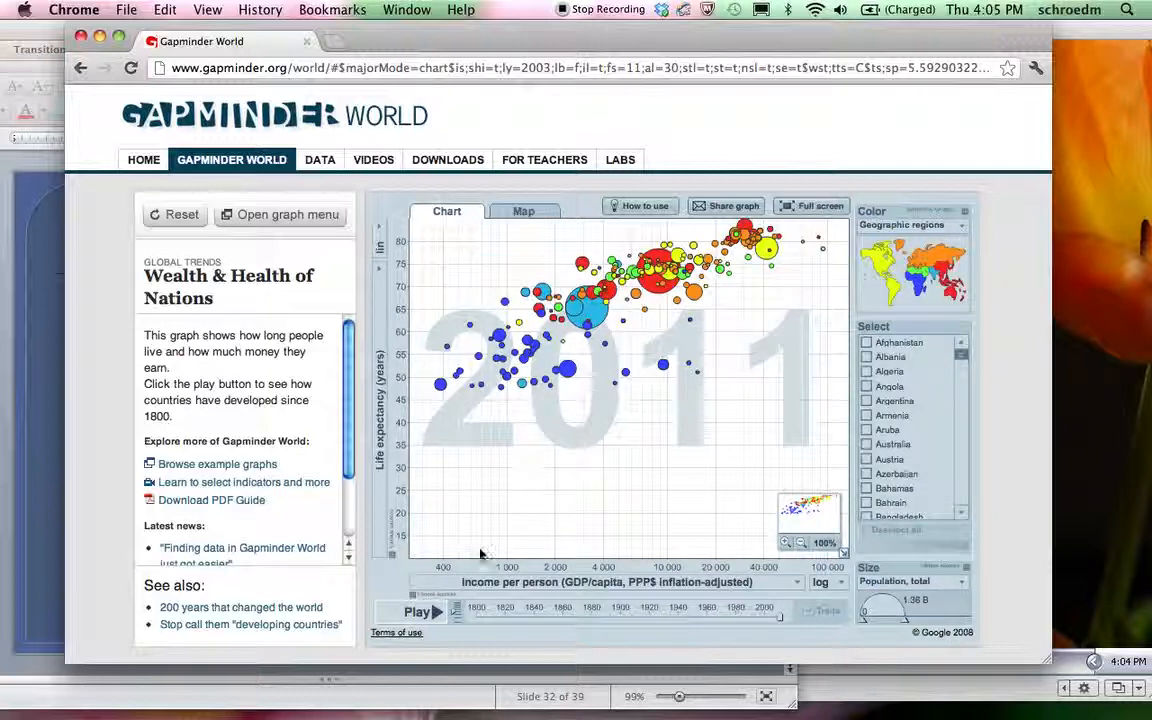
Play the Wealth & Health of Nations timeline from 1800, pause it at 1823, and resume playback.
left_click(435, 612)
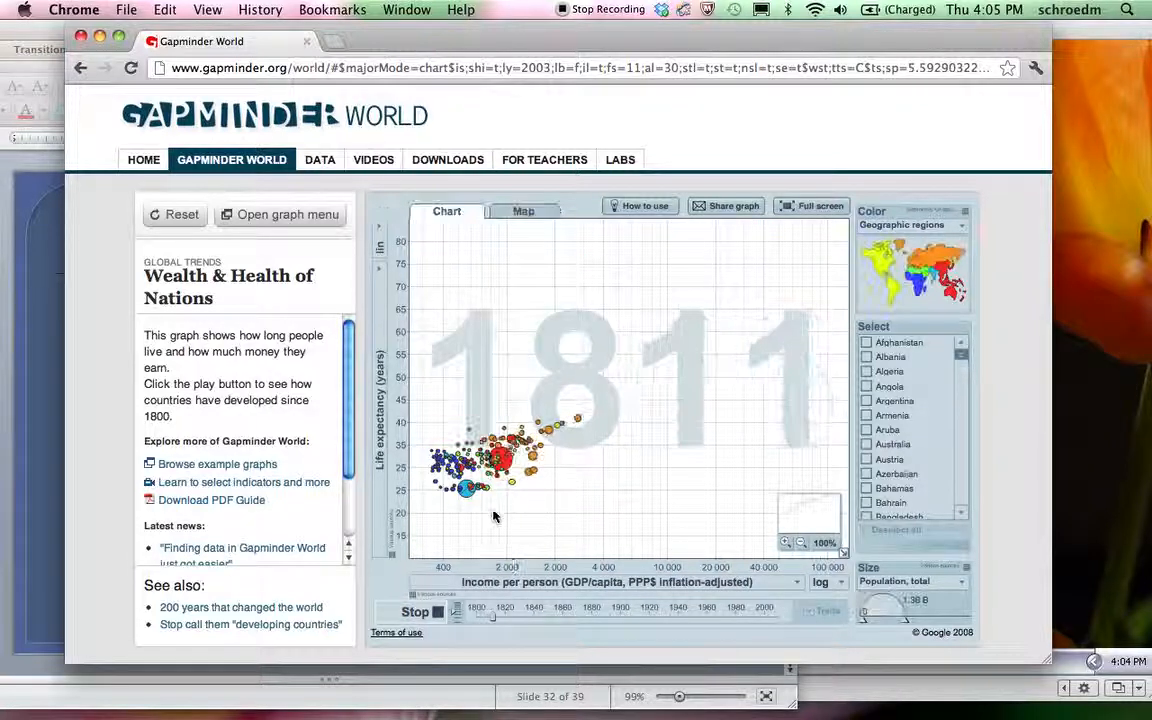
left_click(428, 611)
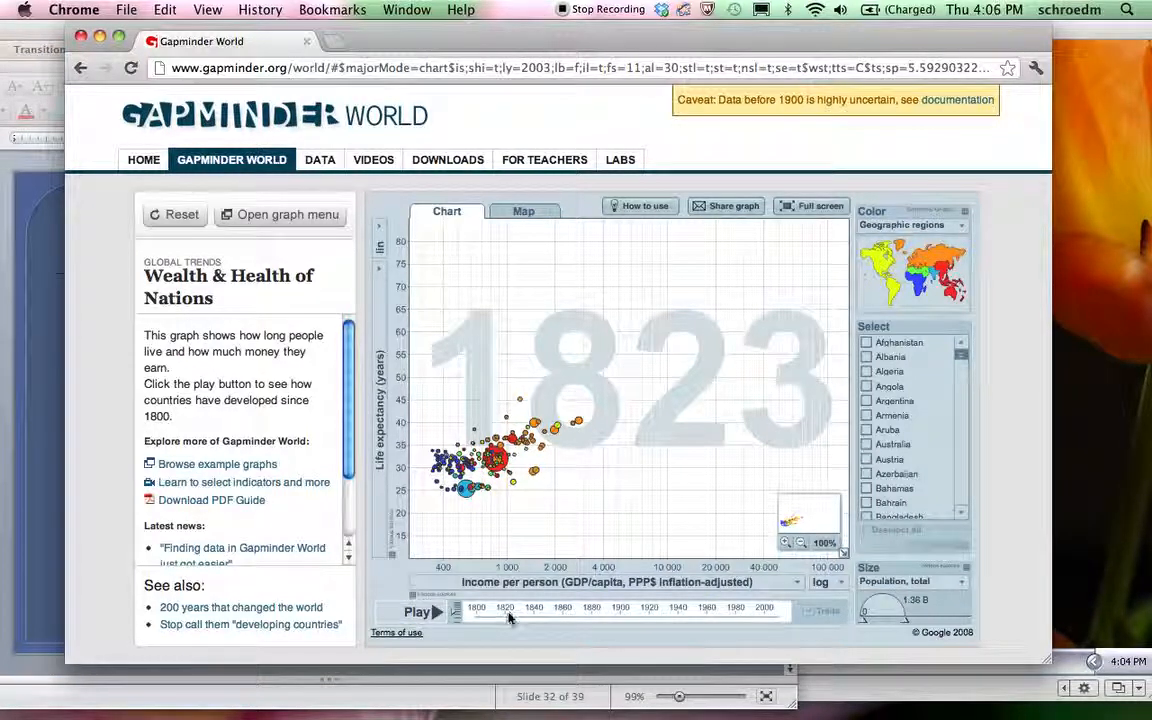
left_click(434, 613)
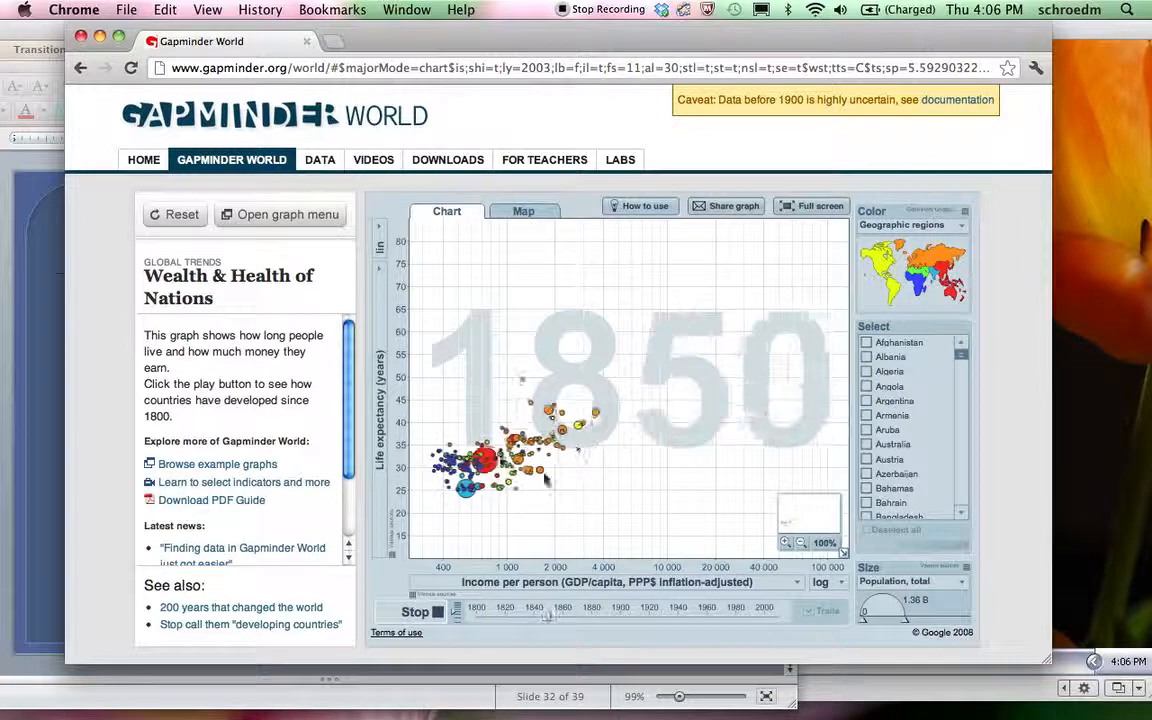
Examine how the country bubbles for income and life expectancy move through 2011, and close the browser window.
mouse_move(466, 478)
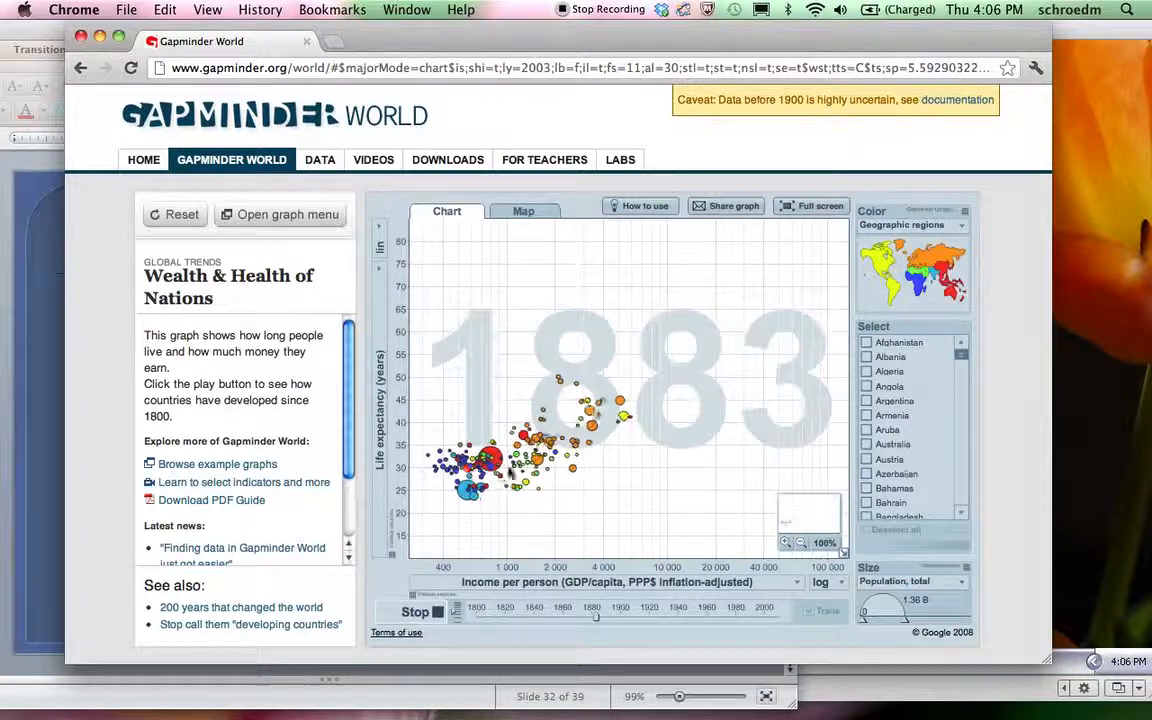
mouse_move(544, 464)
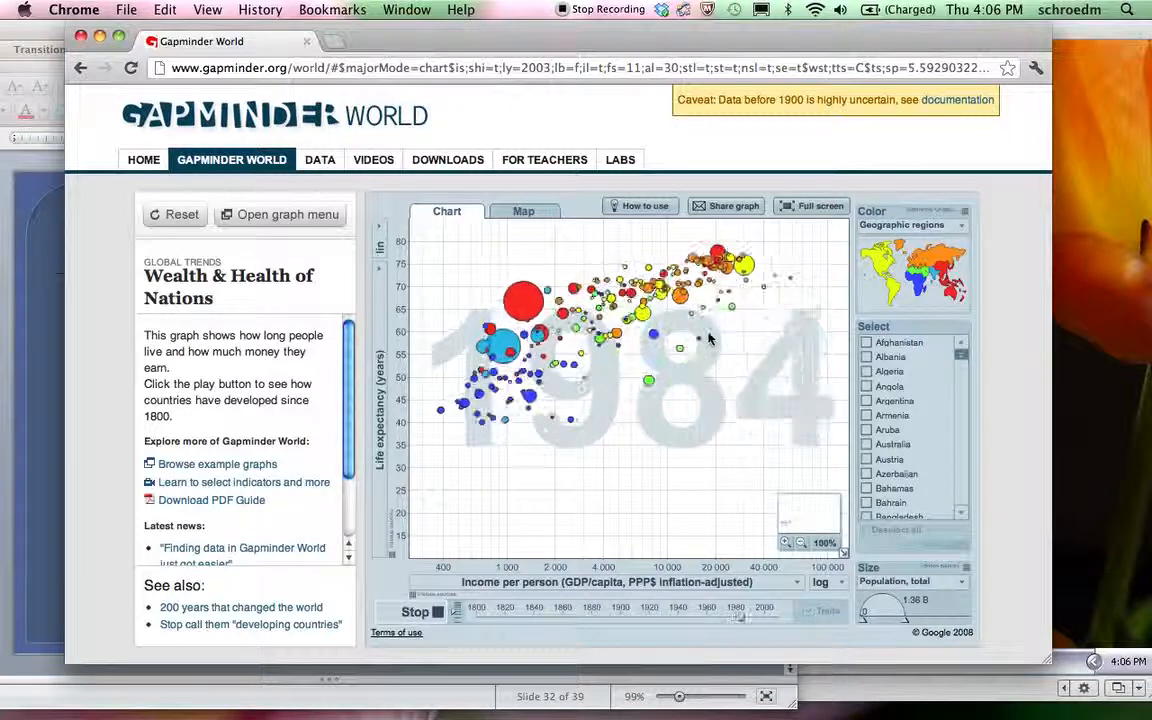
mouse_move(752, 268)
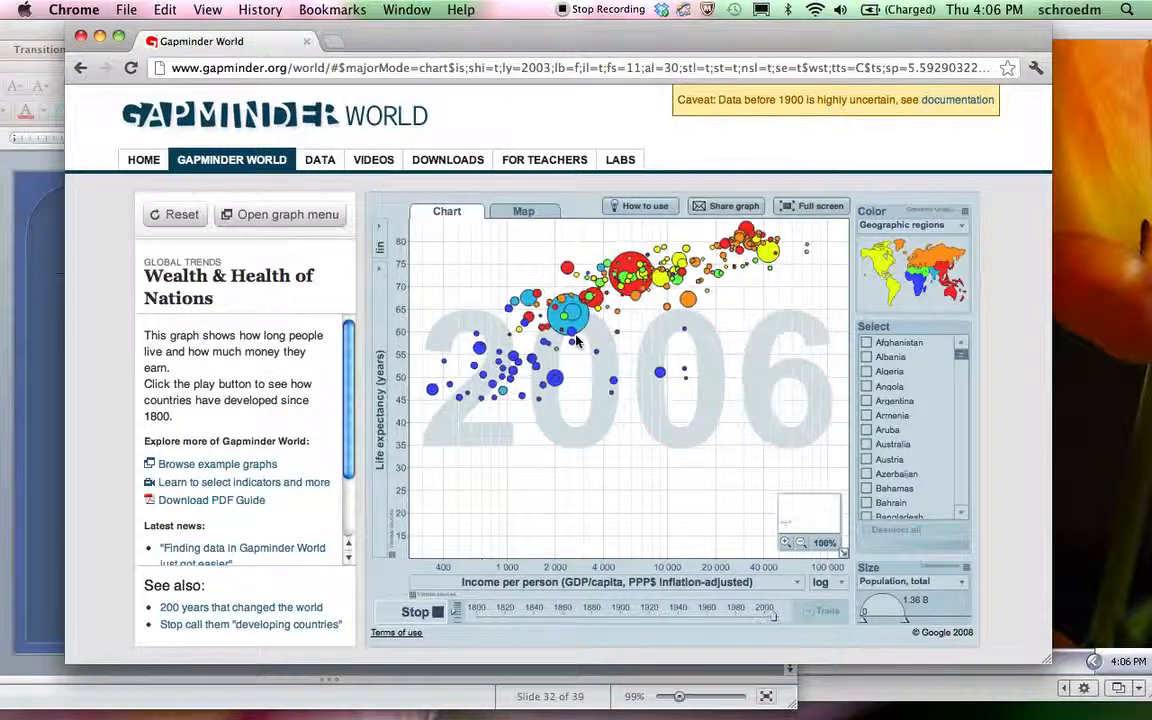
mouse_move(567, 369)
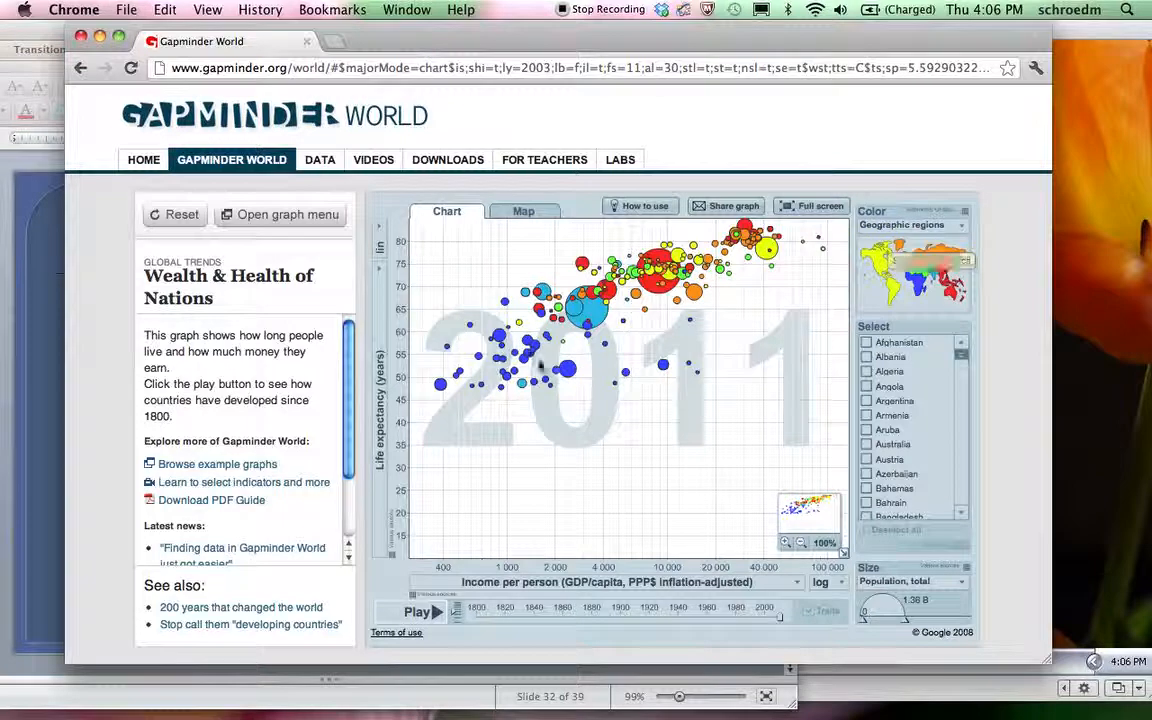
mouse_move(584, 314)
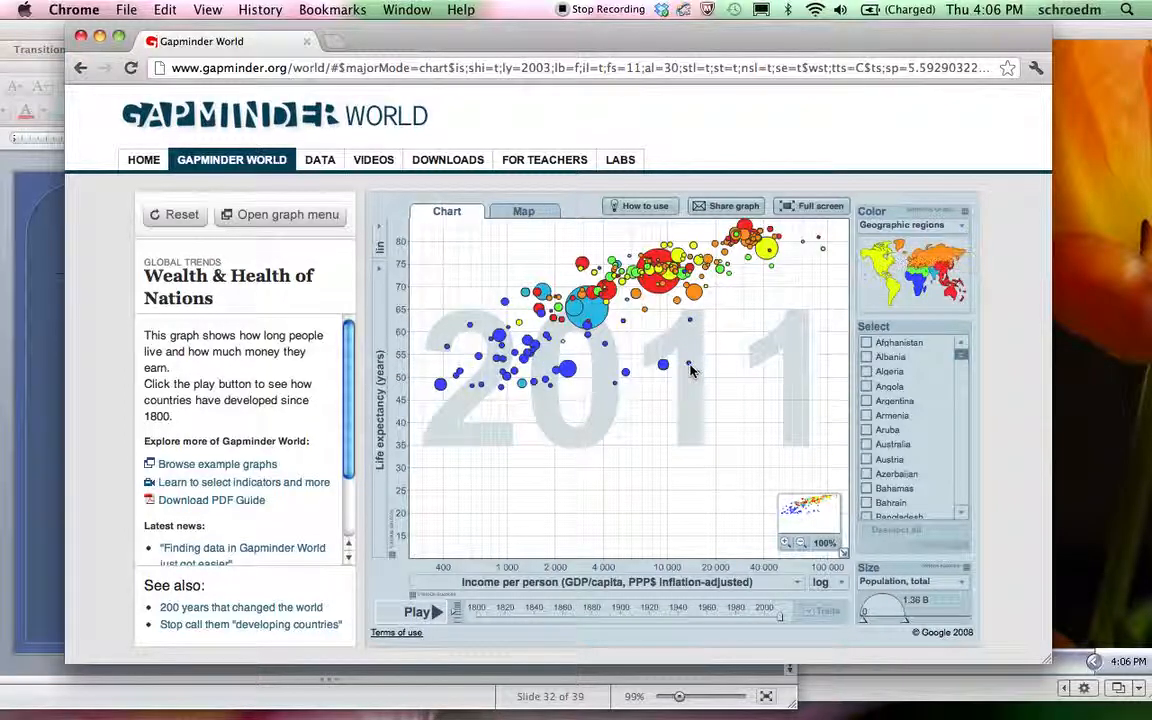
mouse_move(768, 245)
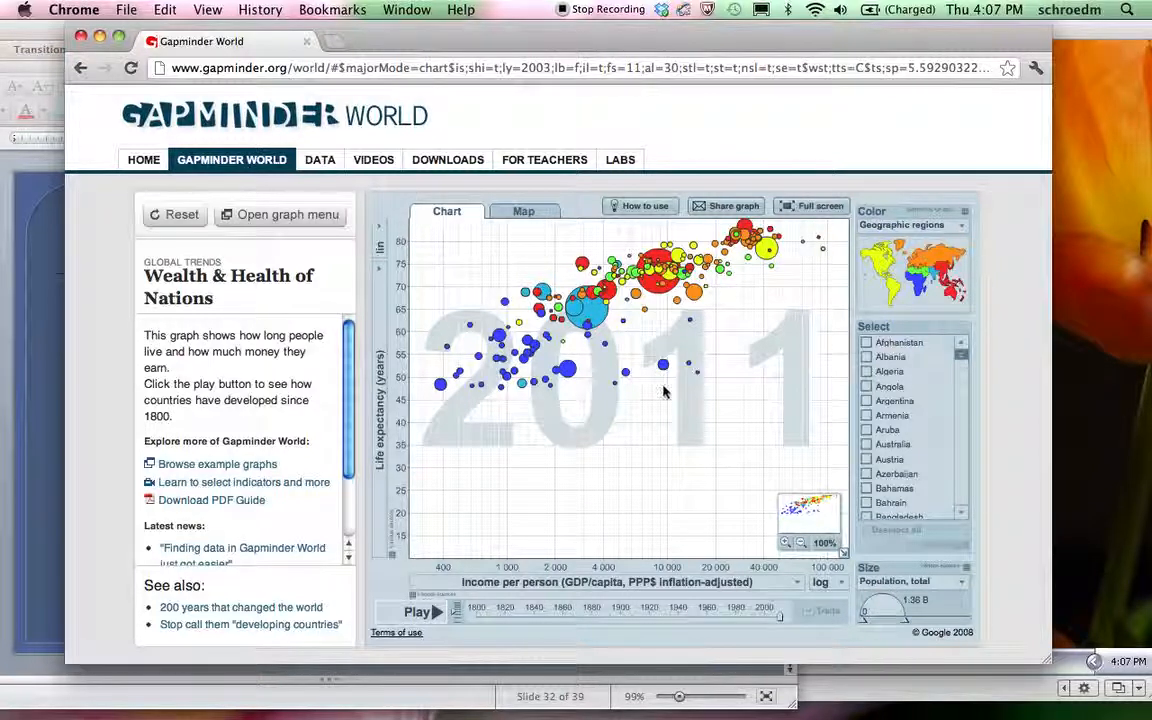
mouse_move(440, 387)
left_click(81, 37)
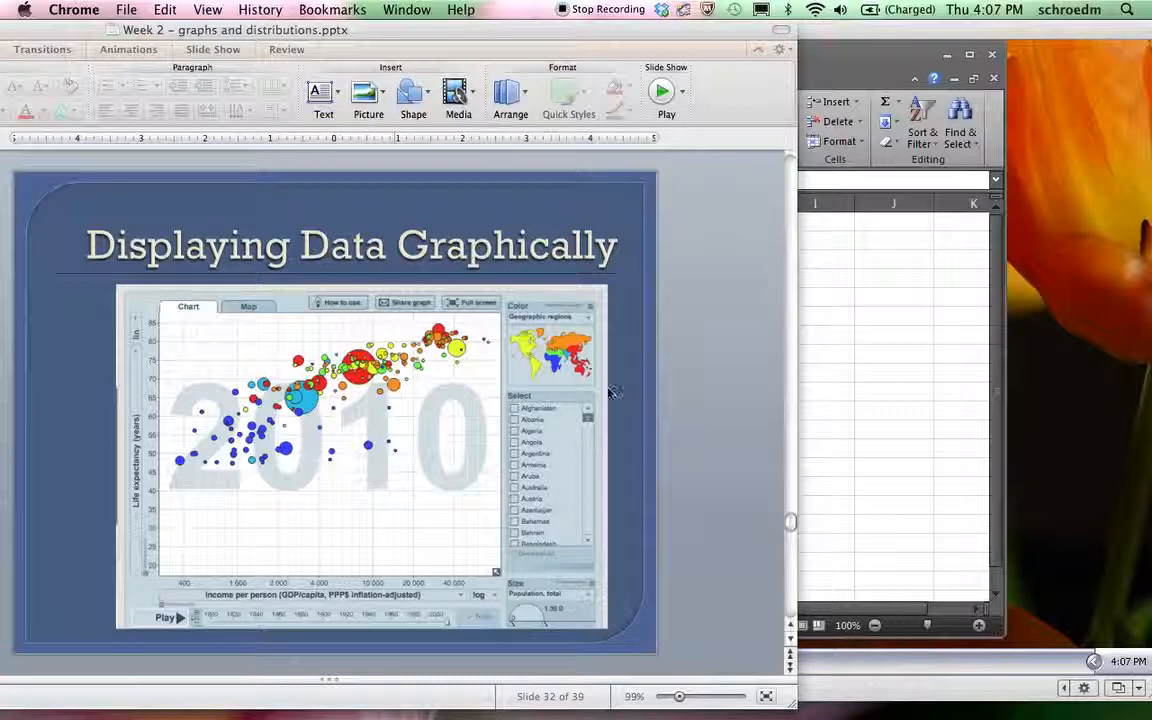
Review the presentation's graph-type slides from Displaying Data Graphically through Links to tutorials.
scroll(710, 490, "down", 3)
left_click(787, 528)
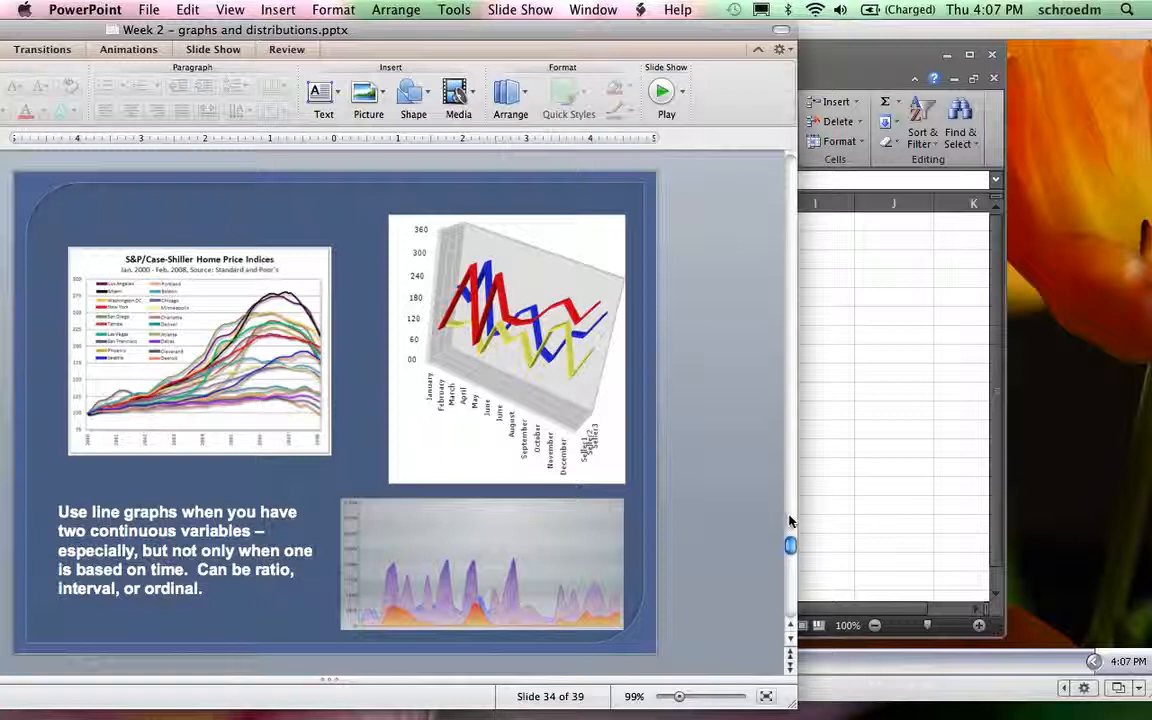
scroll(792, 535, "up", 2)
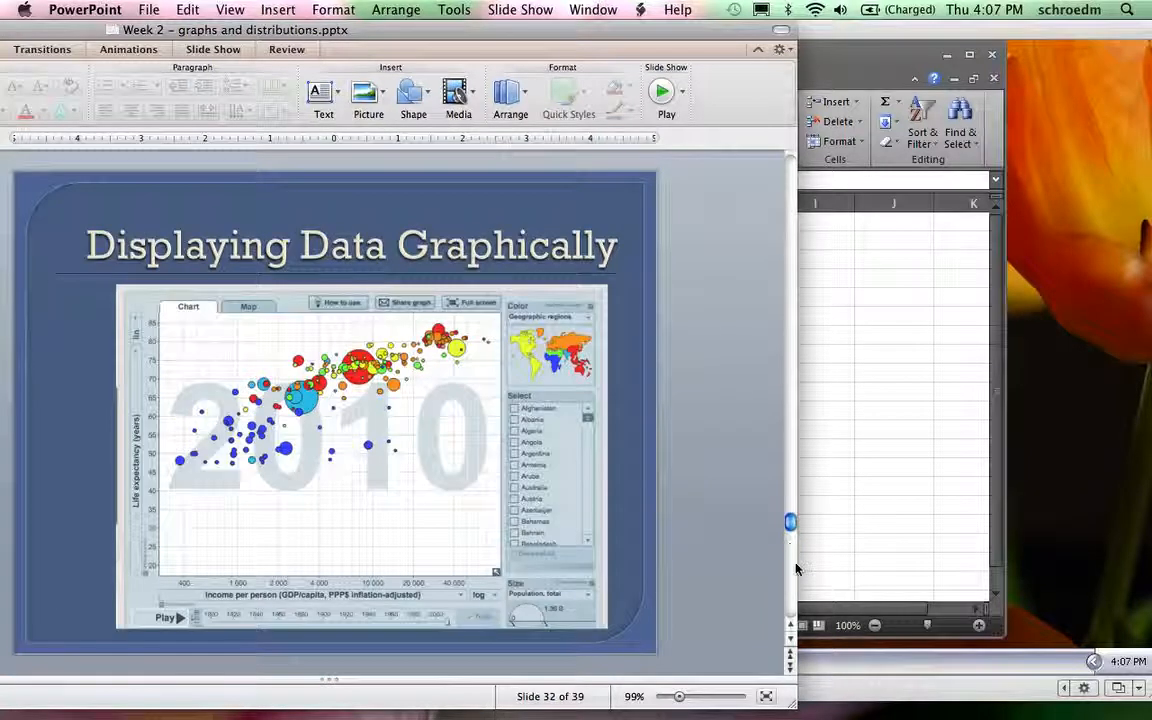
scroll(792, 571, "down", 1)
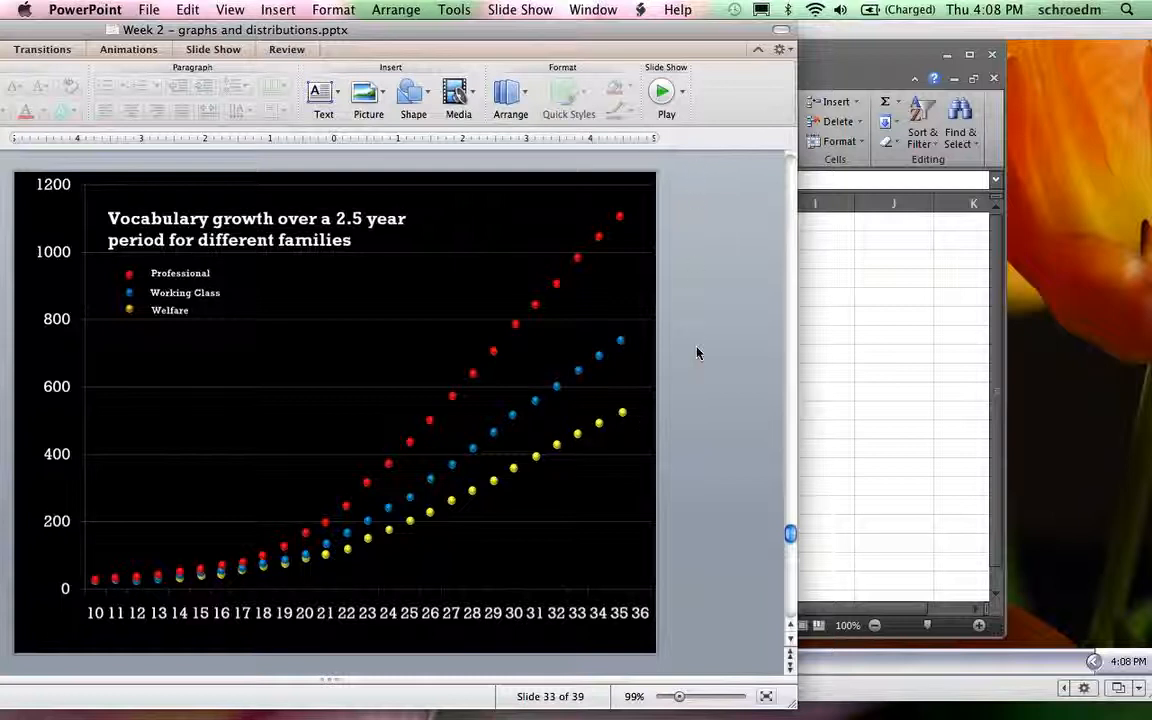
left_click(790, 597)
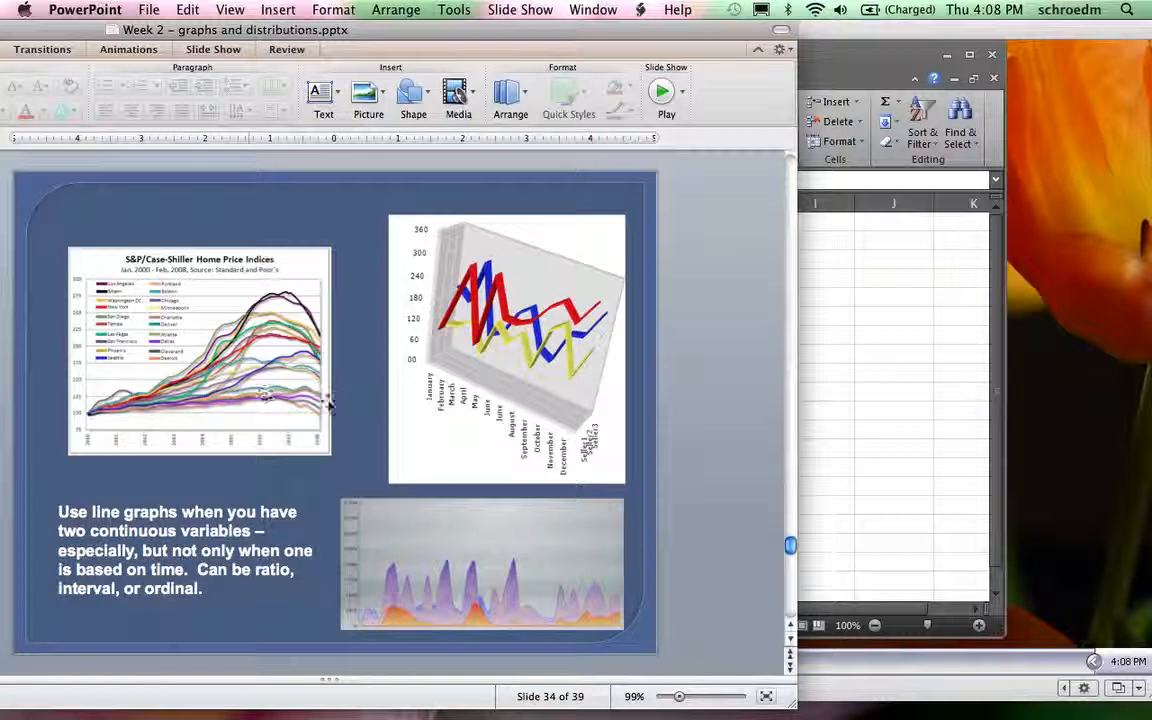
left_click(790, 590)
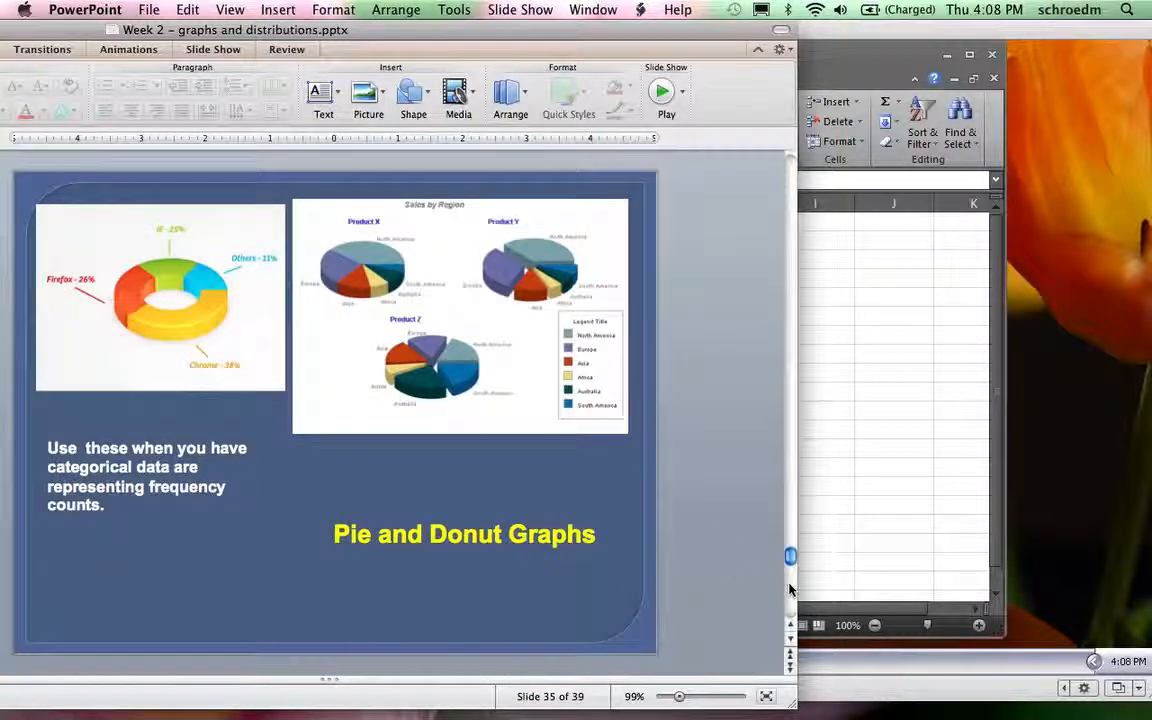
left_click(790, 590)
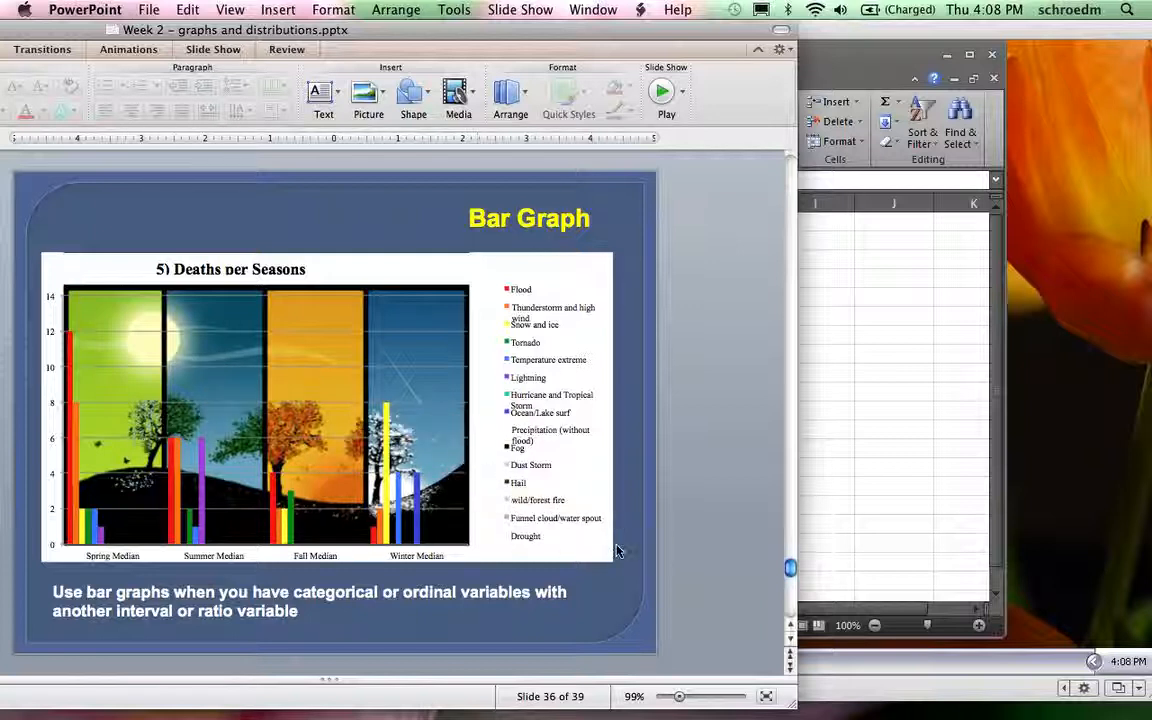
left_click(791, 603)
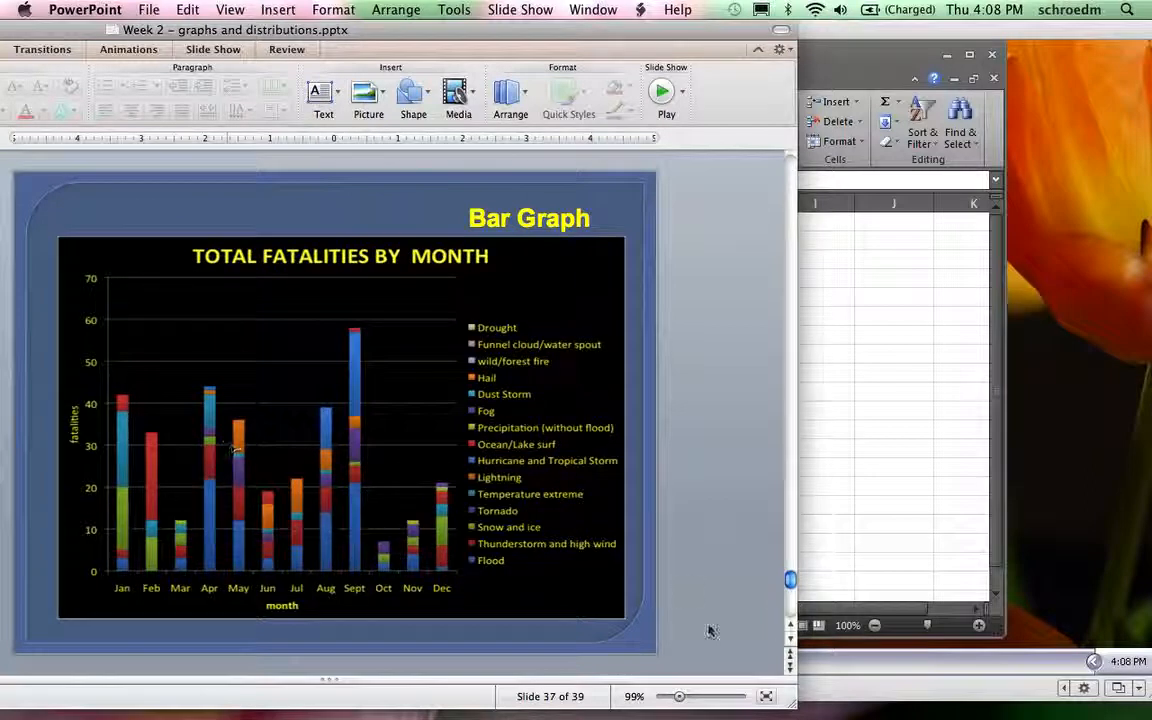
left_click(792, 612)
left_click(792, 612)
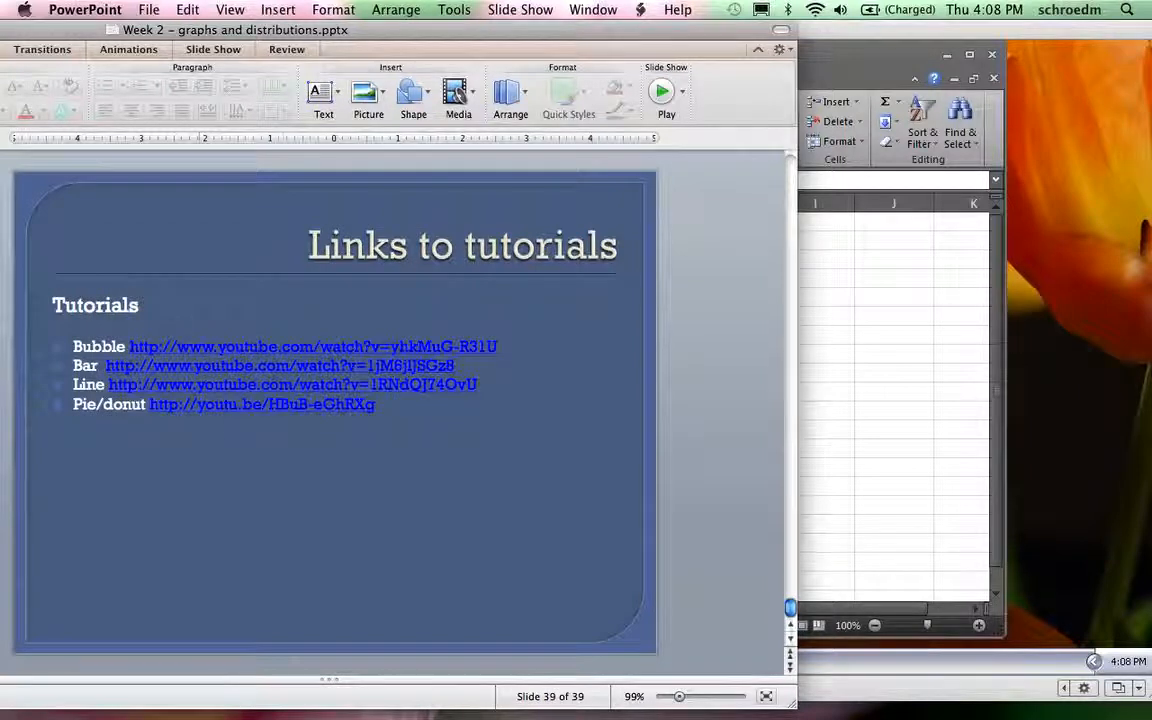
Close the "Week 2 – graphs and distributions.pptx" presentation without saving changes.
left_click_drag(70, 30, 386, 8)
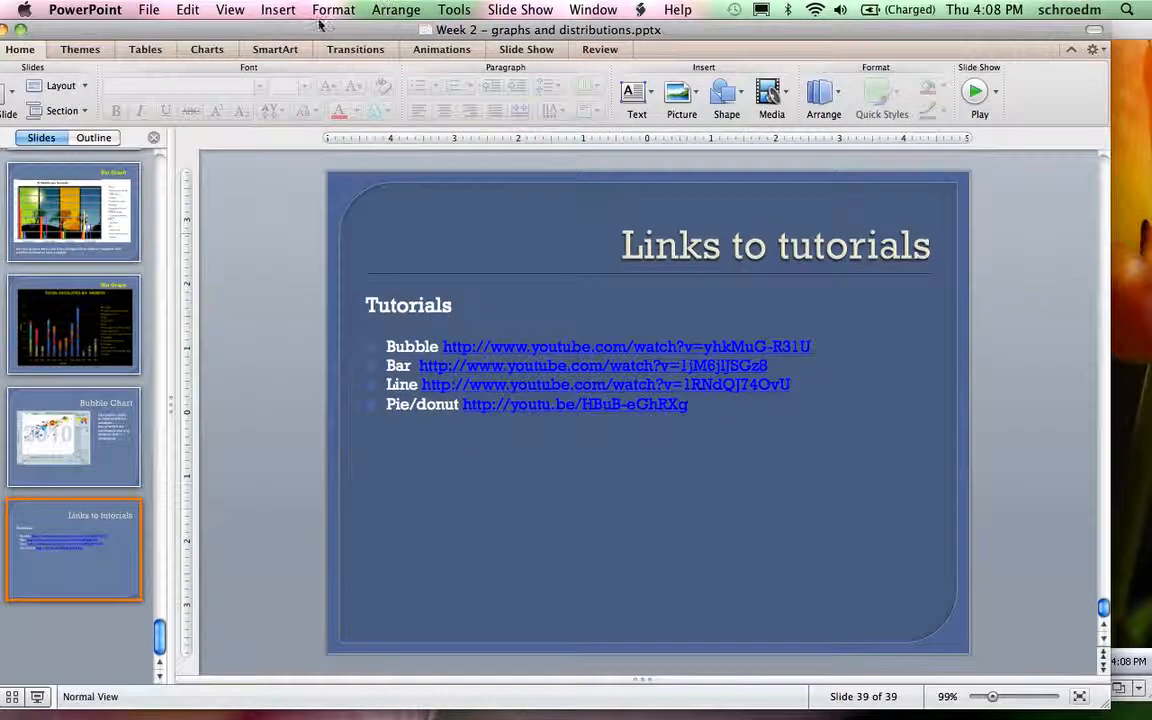
left_click_drag(280, 28, 353, 34)
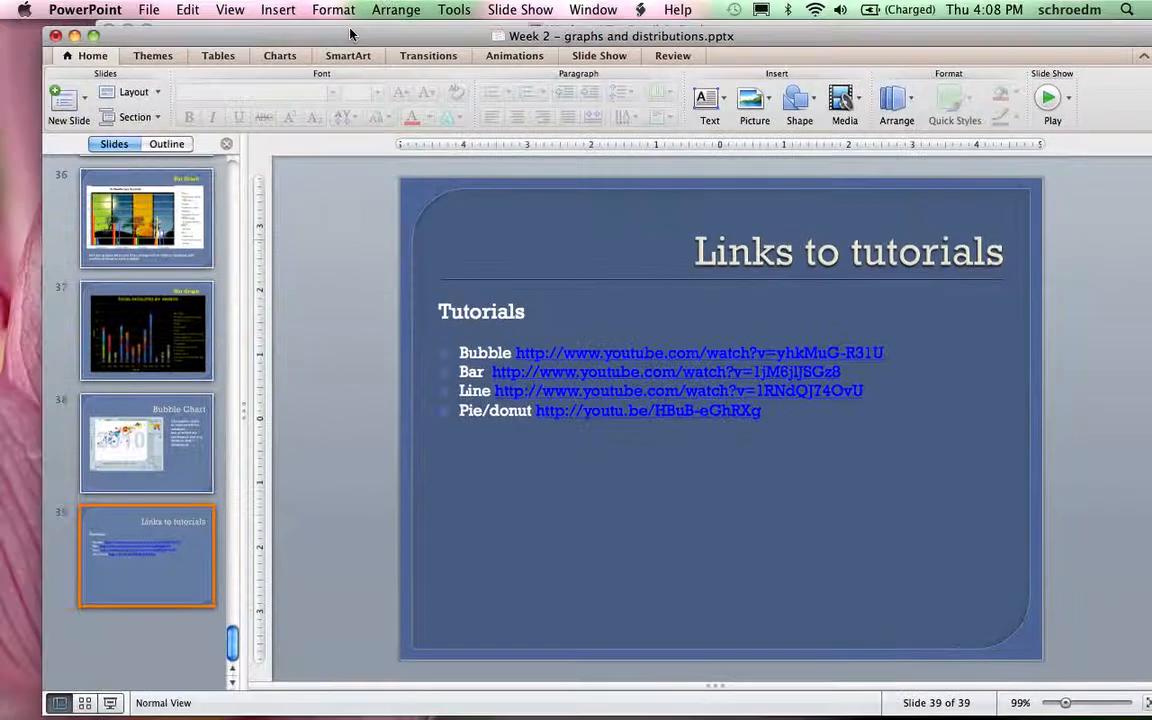
left_click(55, 36)
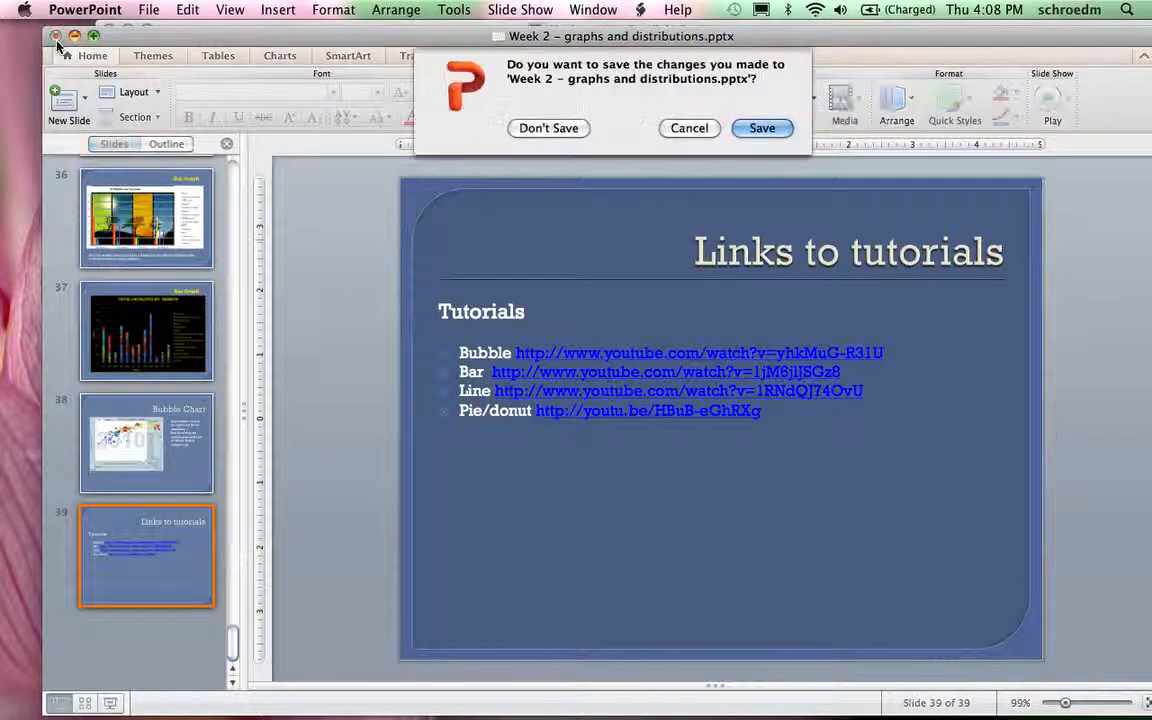
left_click(568, 129)
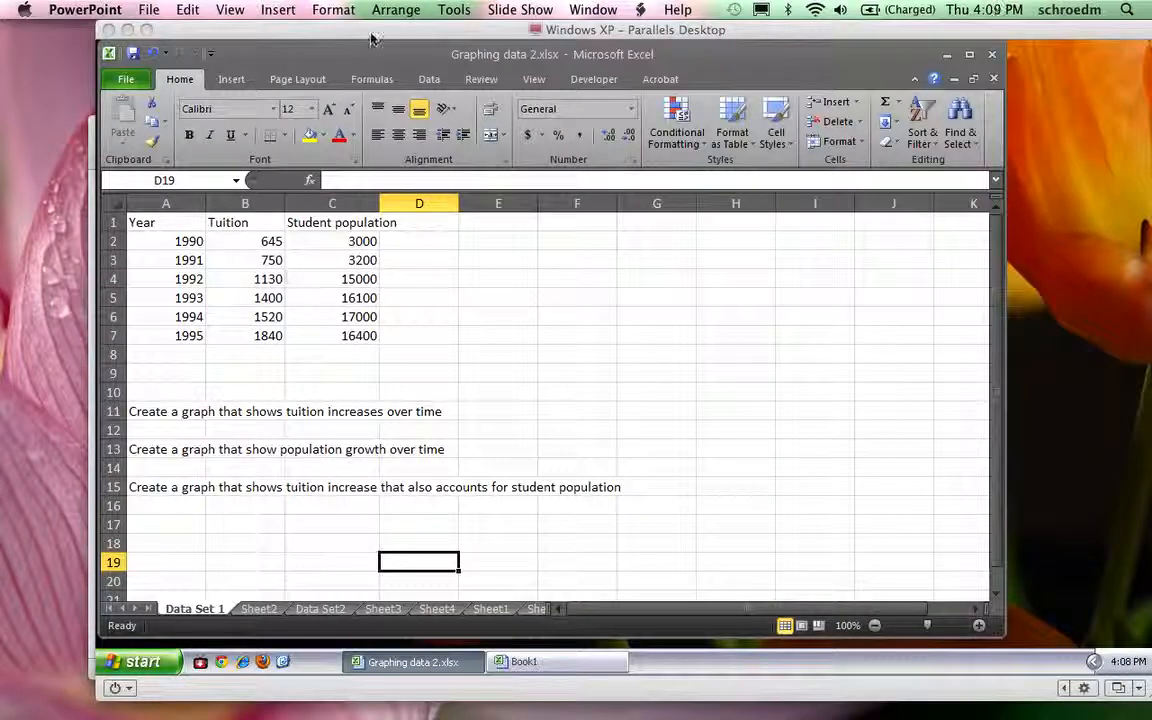
Switch to Graphing data 2.xlsx in Excel, reposition the Windows XP window, and widen the Excel window inside it.
left_click_drag(370, 38, 285, 50)
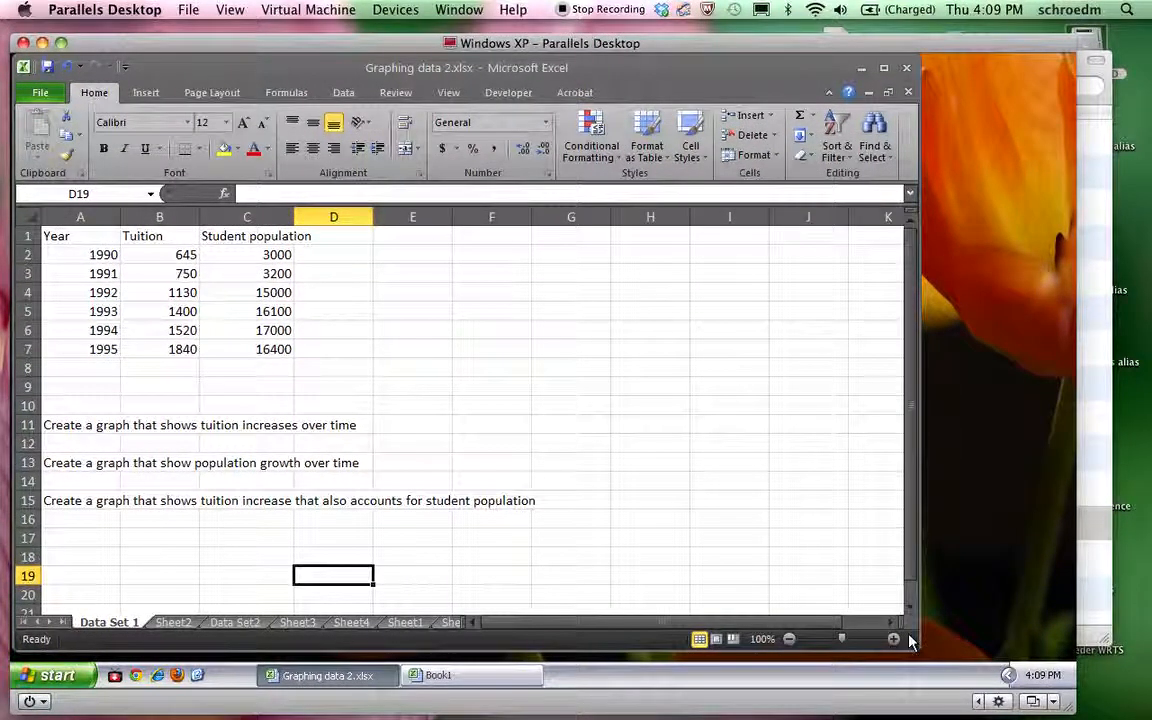
left_click_drag(911, 645, 1040, 641)
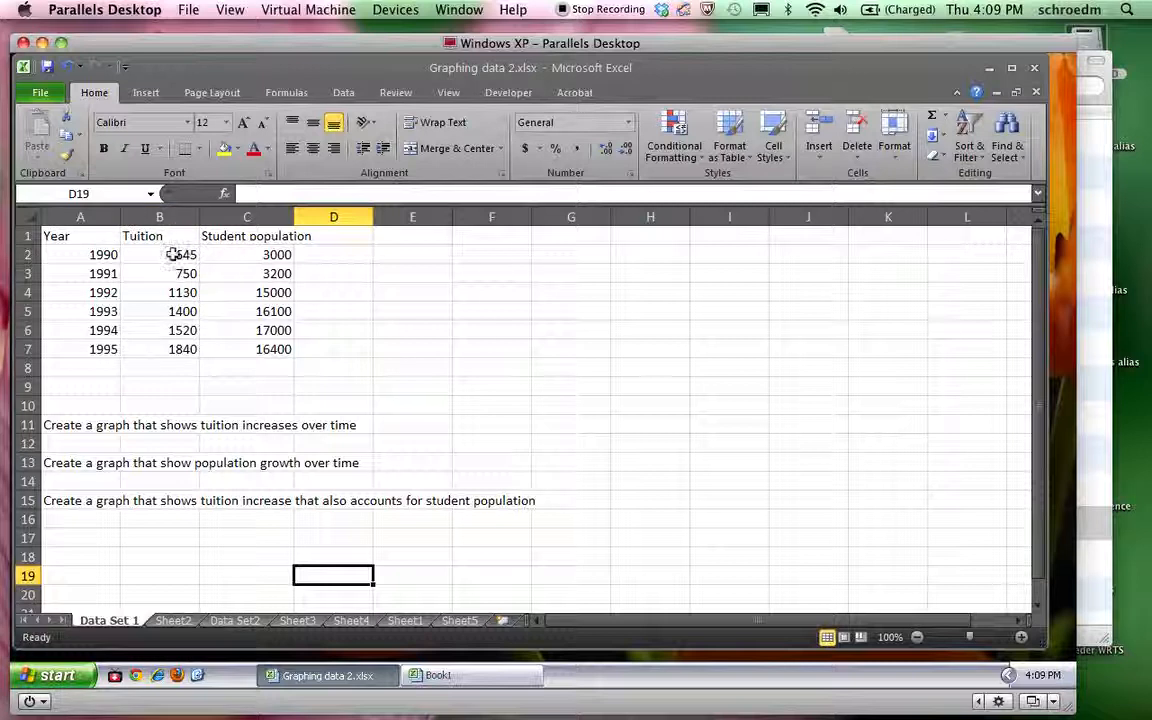
Insert a basic 2-D line chart from the tuition values in B2:B7.
left_click_drag(173, 254, 167, 347)
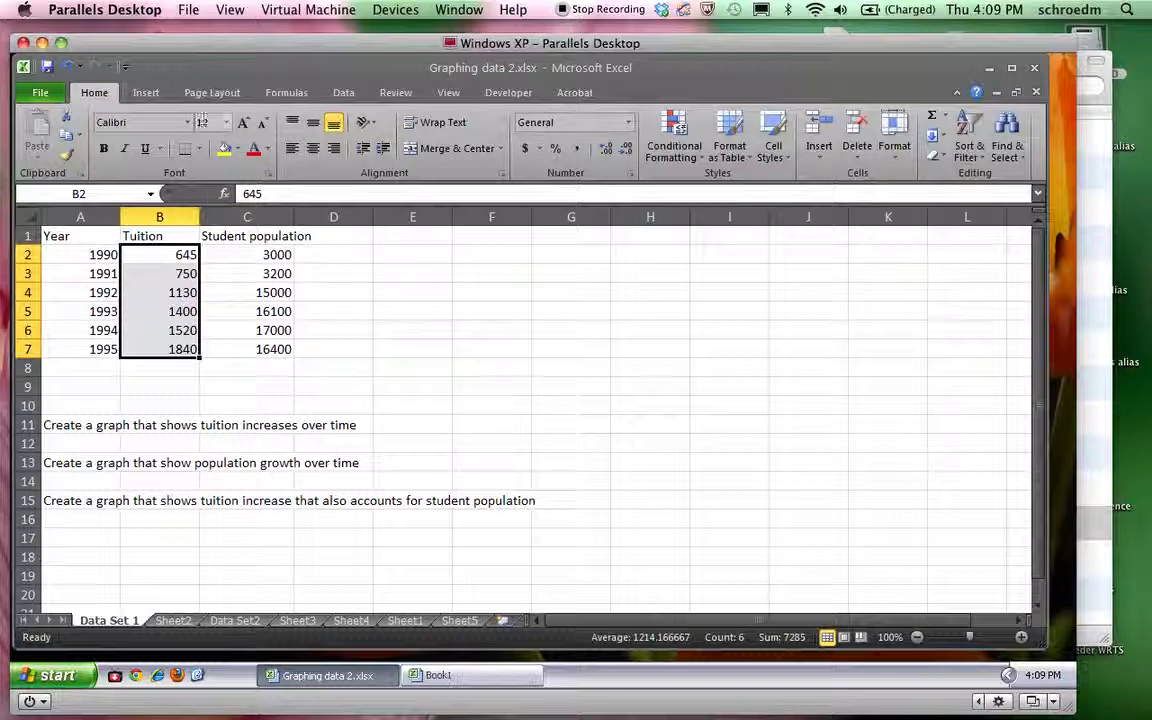
left_click(146, 92)
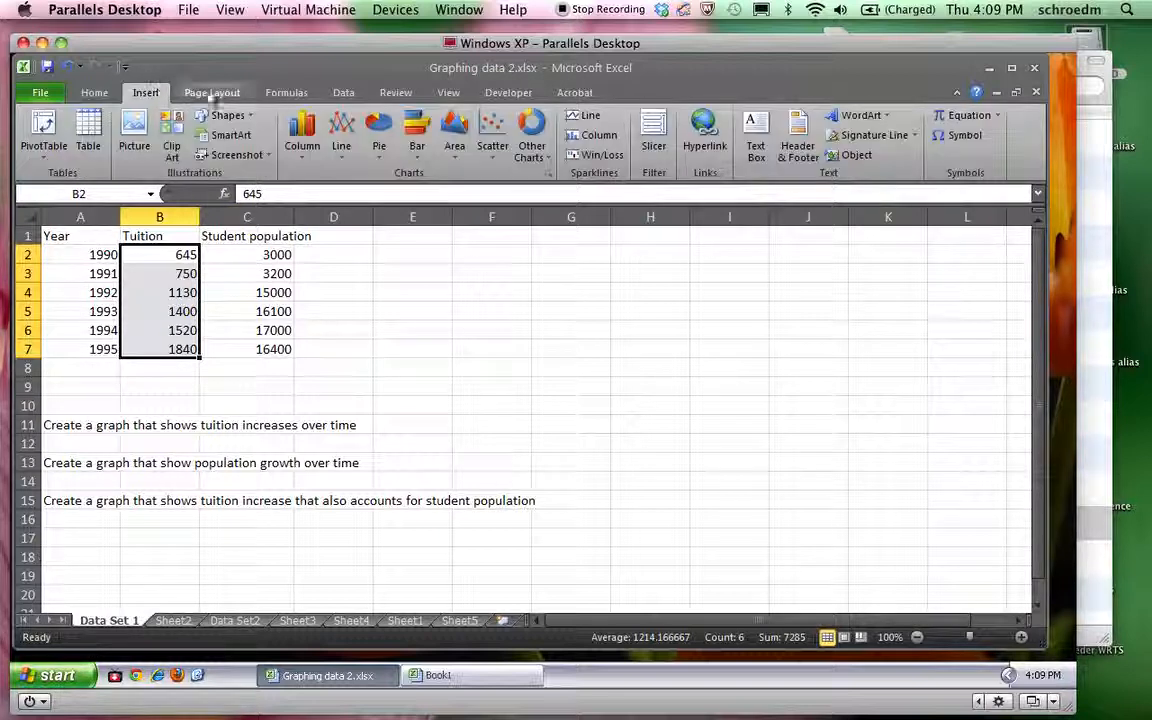
left_click(340, 147)
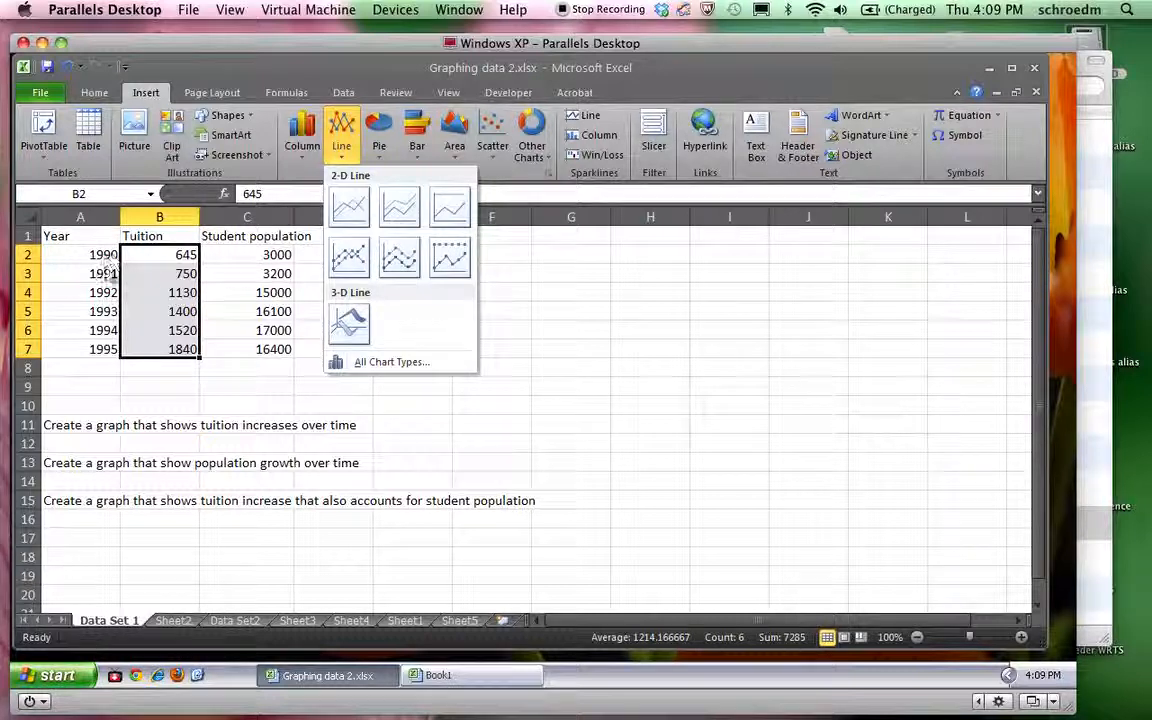
left_click(345, 207)
Move the tuition line chart beside the data near the top of the sheet and delete its legend.
left_click_drag(434, 290, 524, 225)
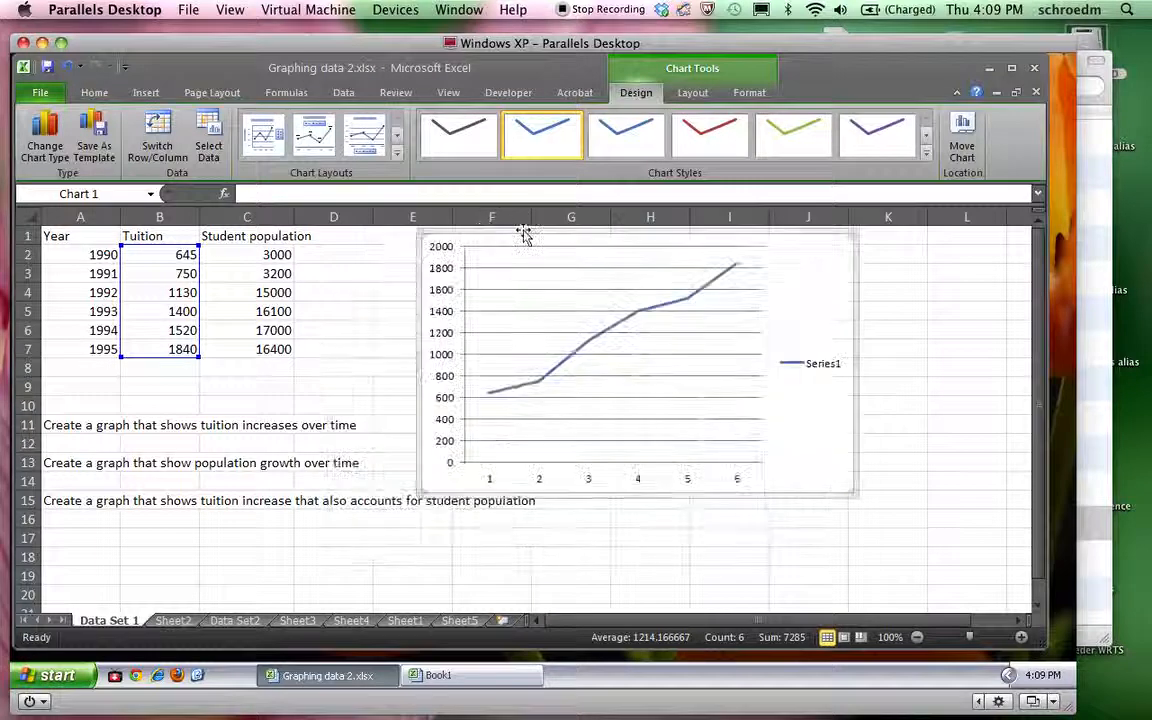
left_click(801, 361)
key("Delete")
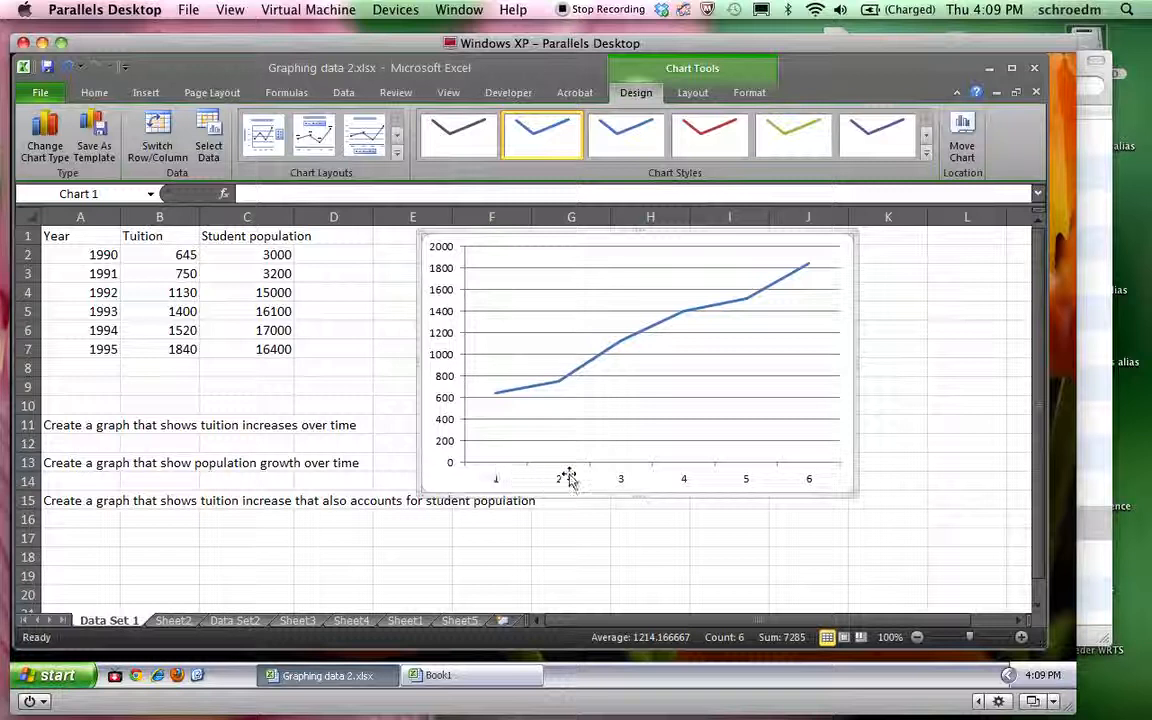
Try to use the years in A2:A7 as the tuition chart's horizontal axis labels.
left_click(682, 483)
right_click(684, 483)
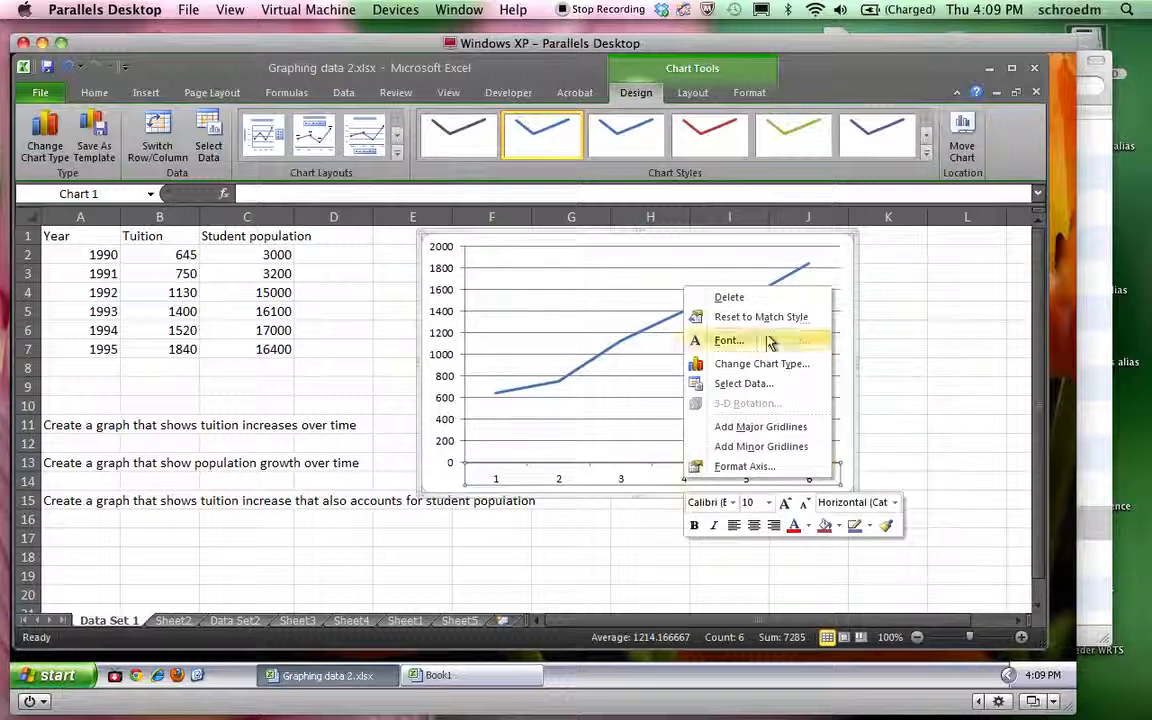
left_click(738, 384)
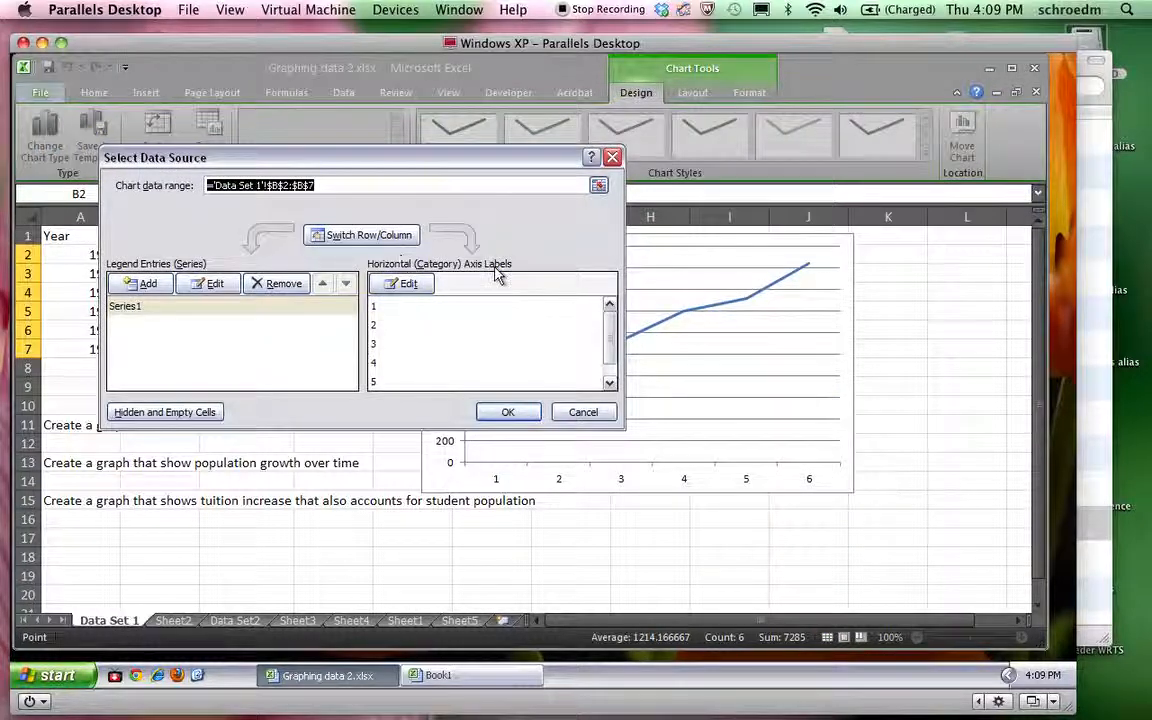
left_click(410, 284)
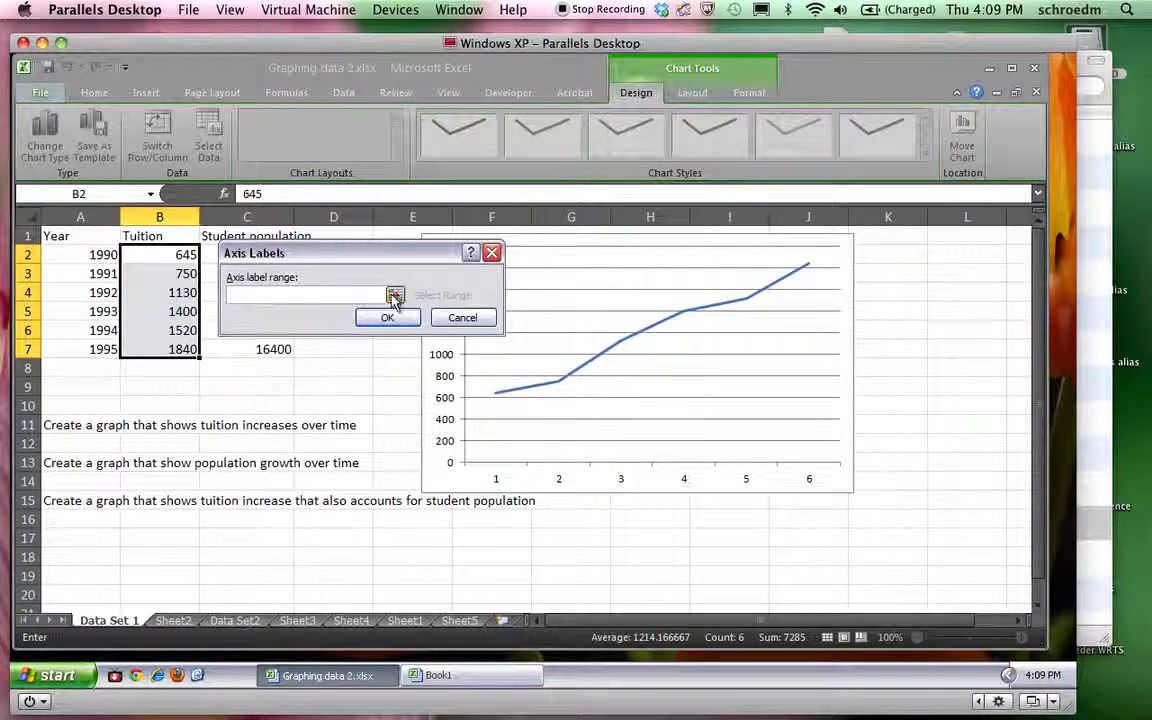
left_click(395, 294)
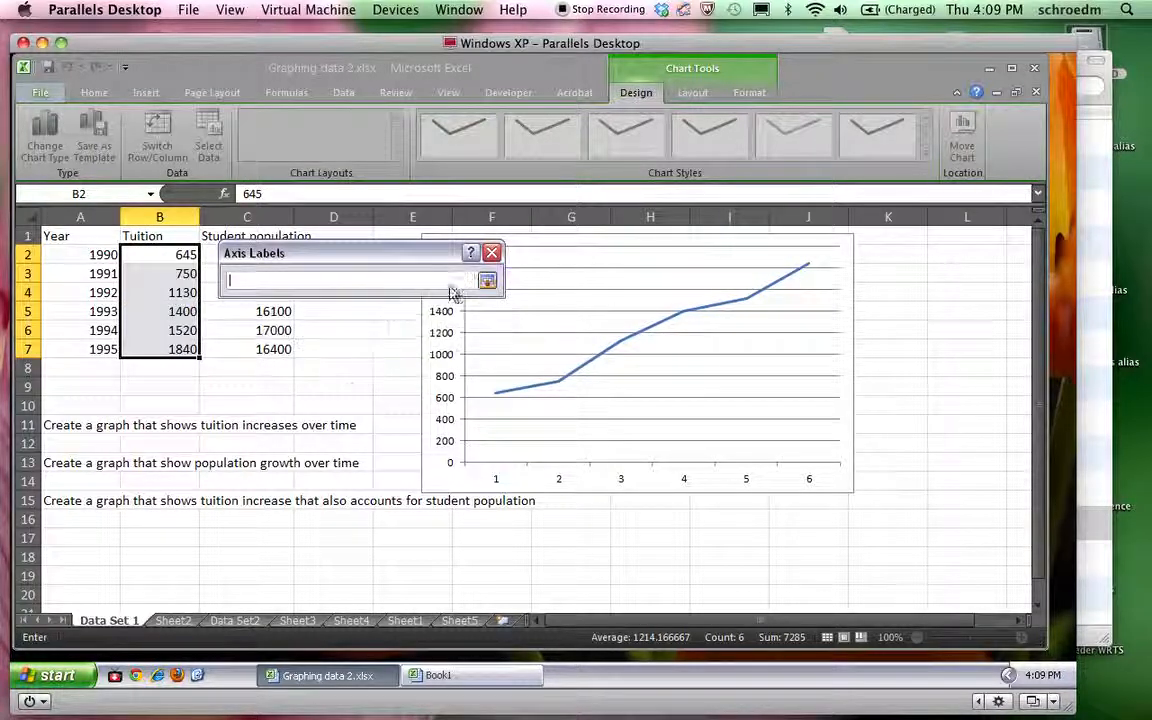
left_click_drag(110, 256, 103, 349)
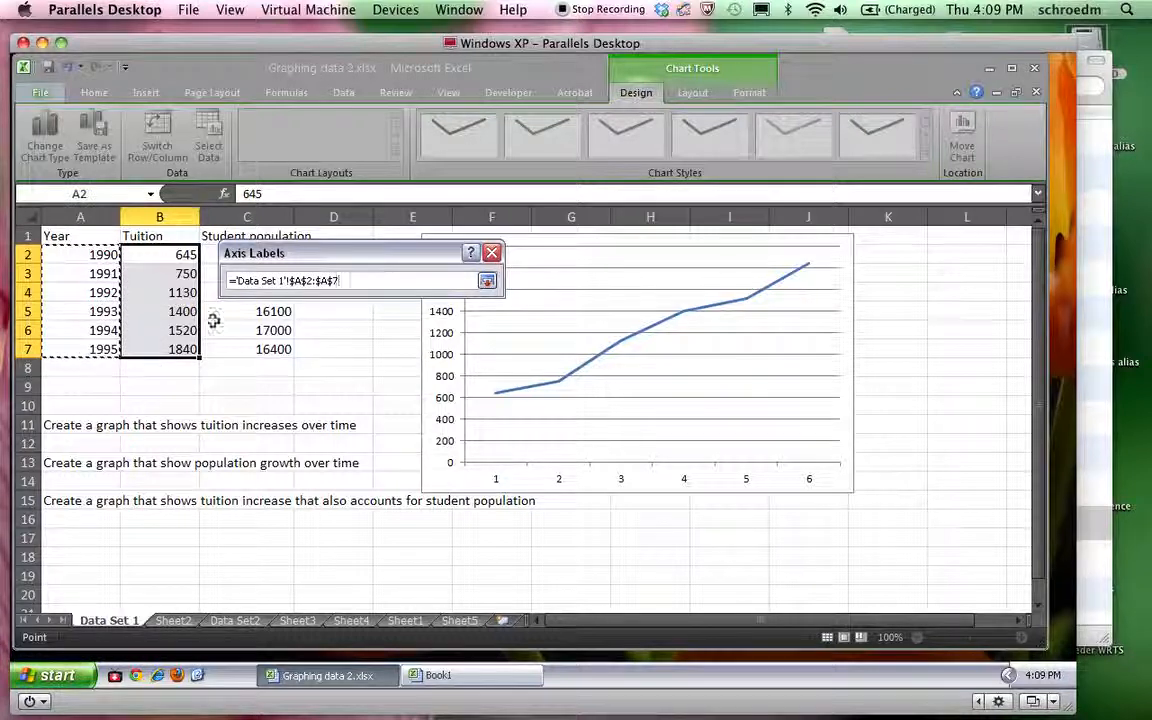
left_click(487, 282)
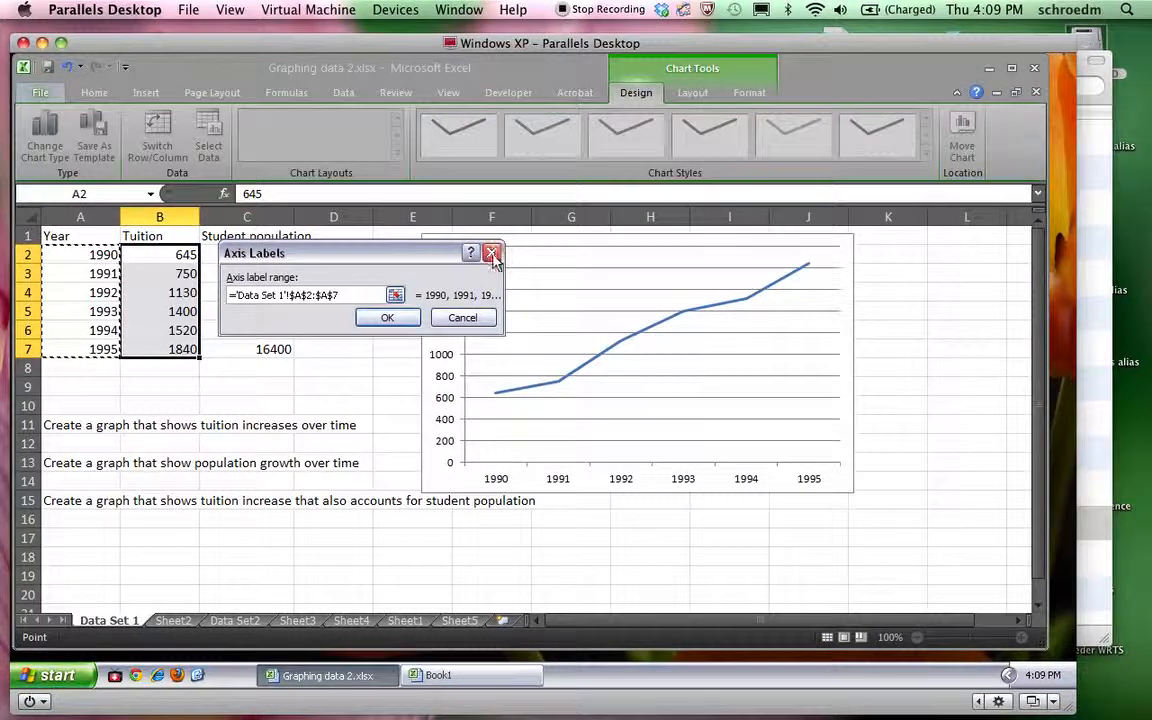
left_click(491, 253)
left_click(508, 413)
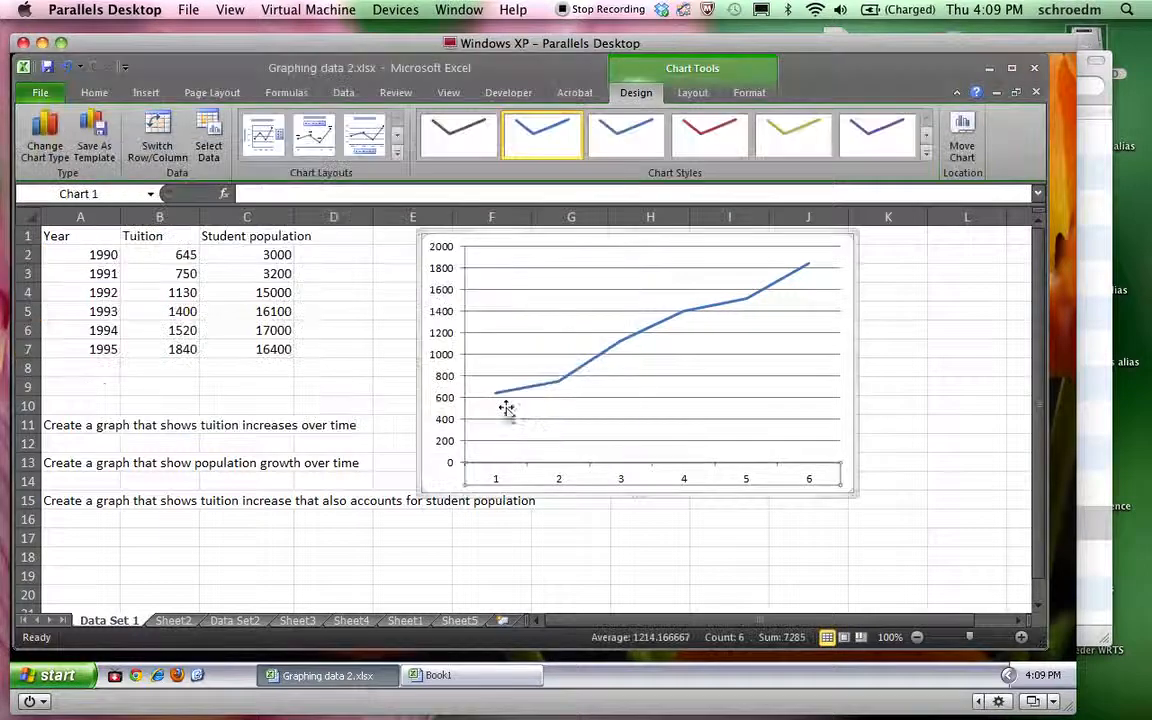
Apply a chart layout with a title, data labels, gridlines and a side legend to the tuition line chart.
left_click(609, 352)
left_click(303, 136)
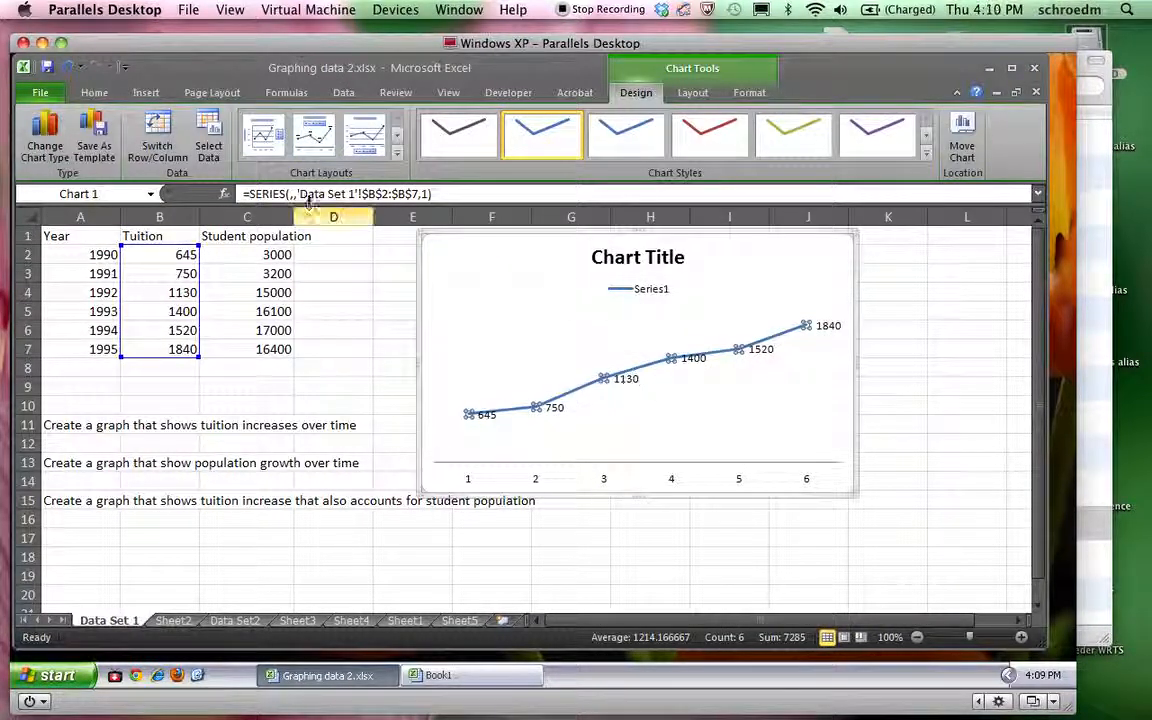
left_click(263, 135)
left_click(366, 141)
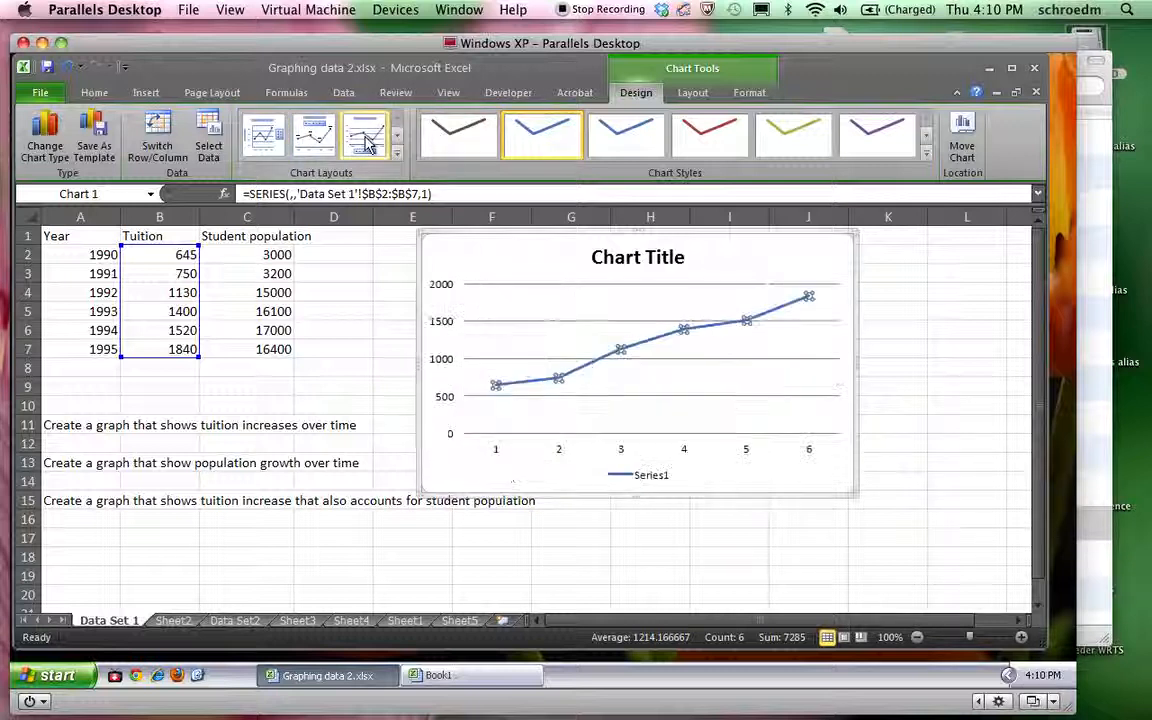
left_click(397, 152)
left_click(364, 230)
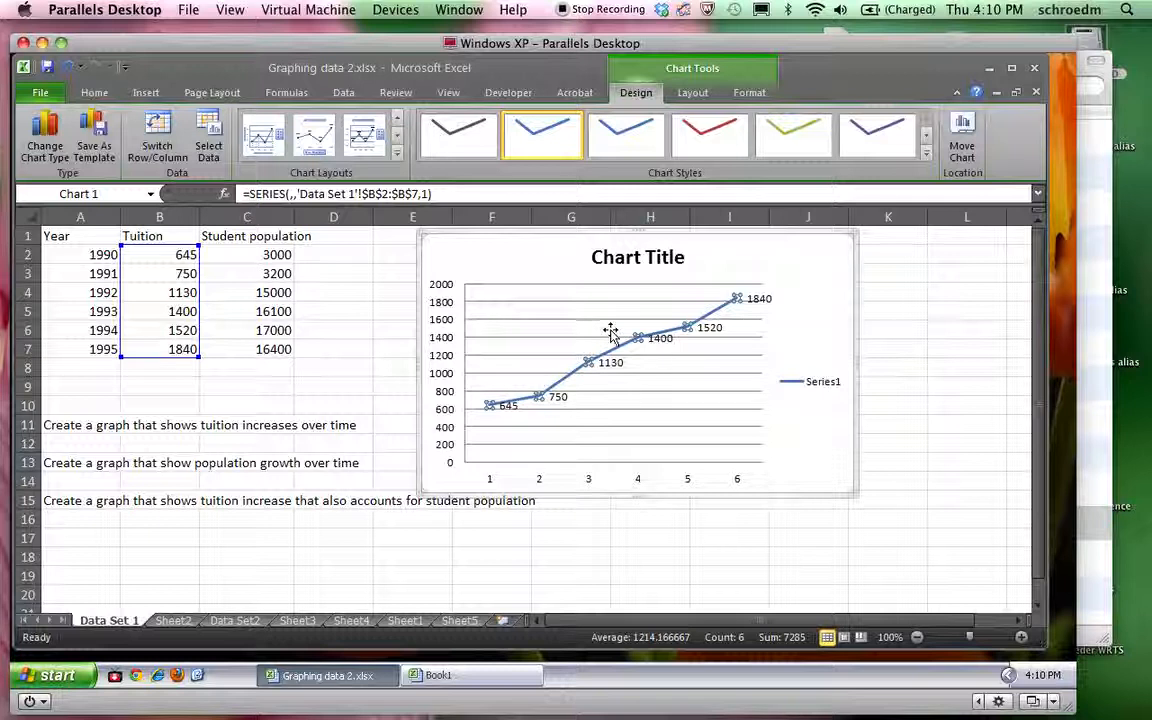
Name the chart's data series from the Tuition header in cell B1.
left_click(826, 389)
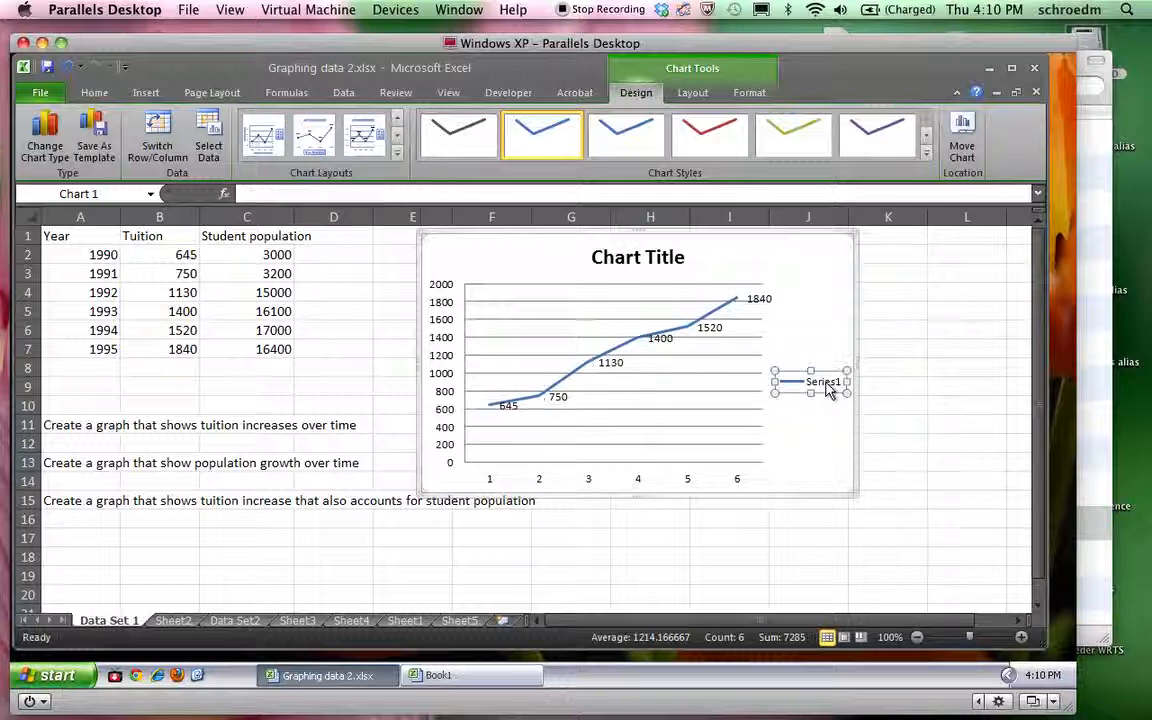
right_click(826, 389)
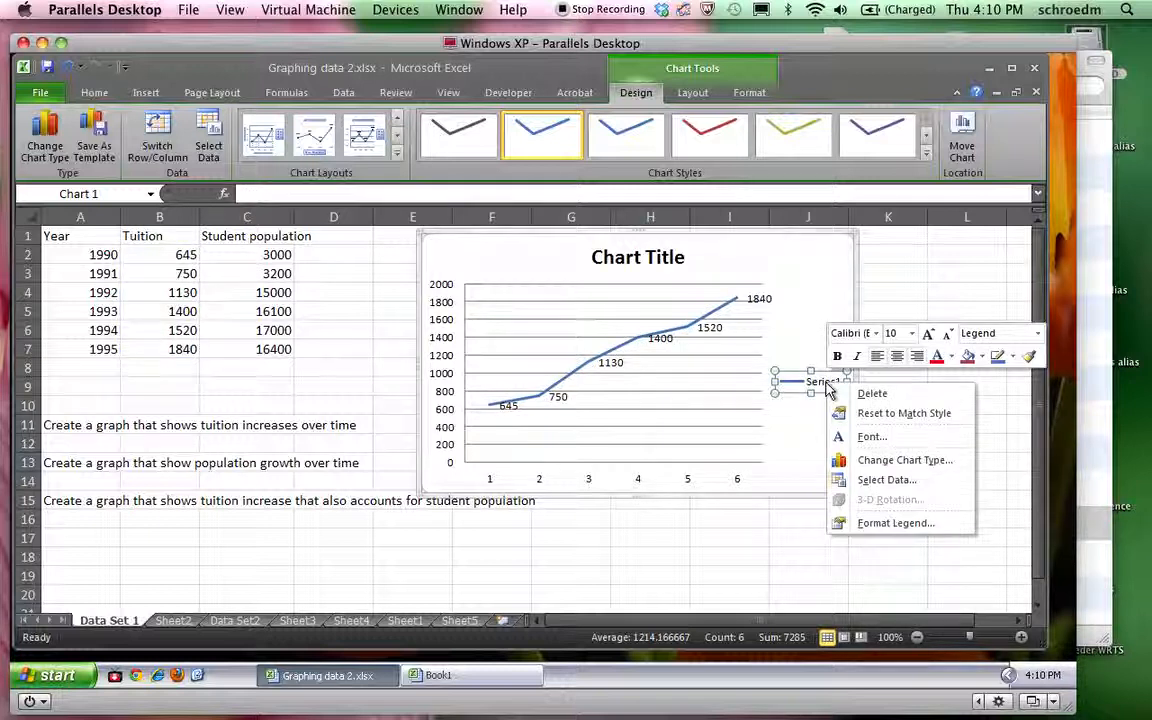
left_click(868, 484)
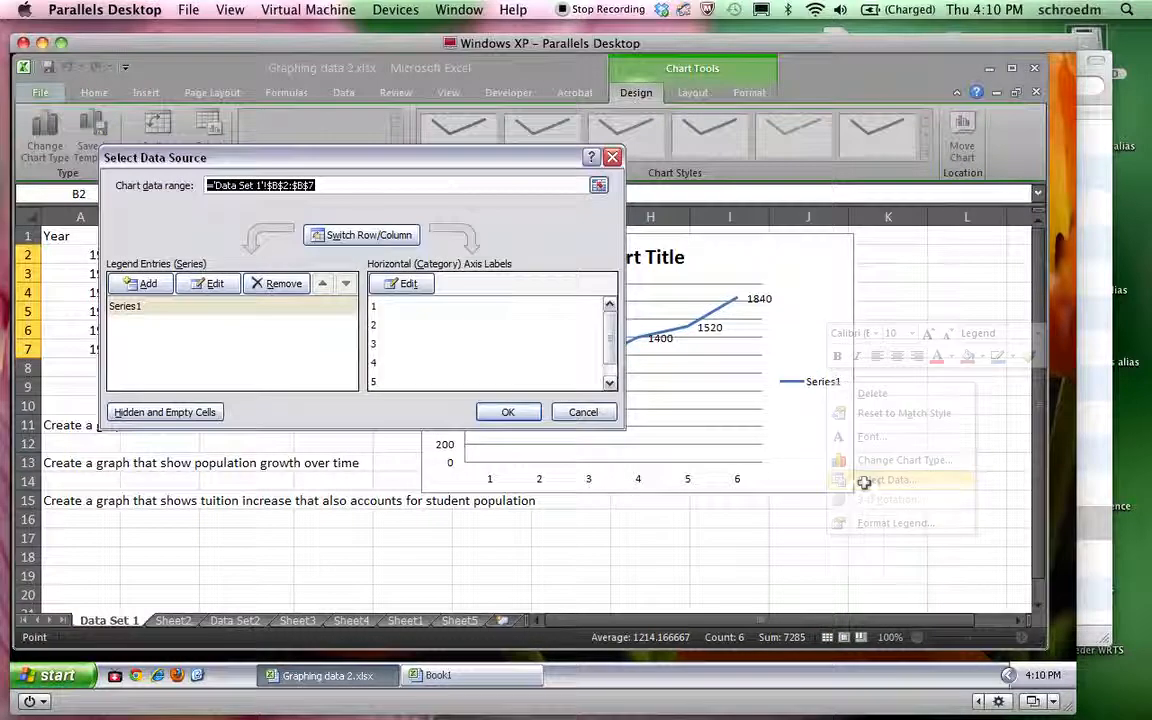
left_click_drag(358, 166, 534, 300)
left_click(307, 445)
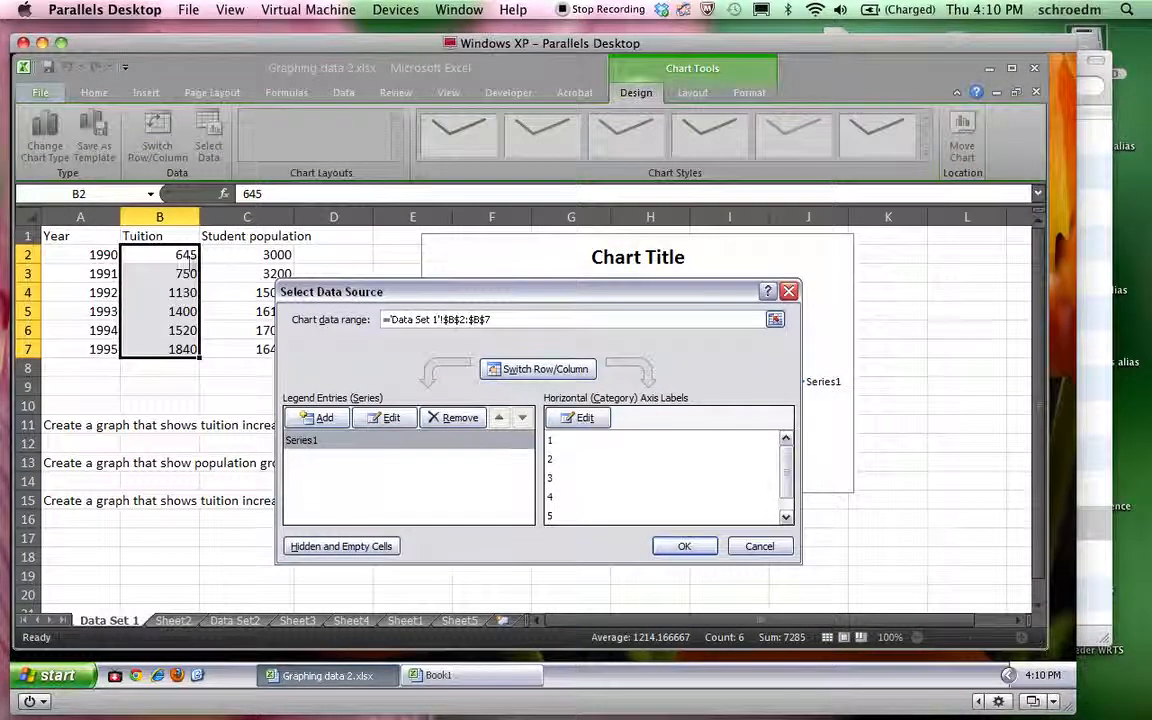
left_click(385, 417)
left_click(392, 274)
left_click(150, 237)
left_click(489, 260)
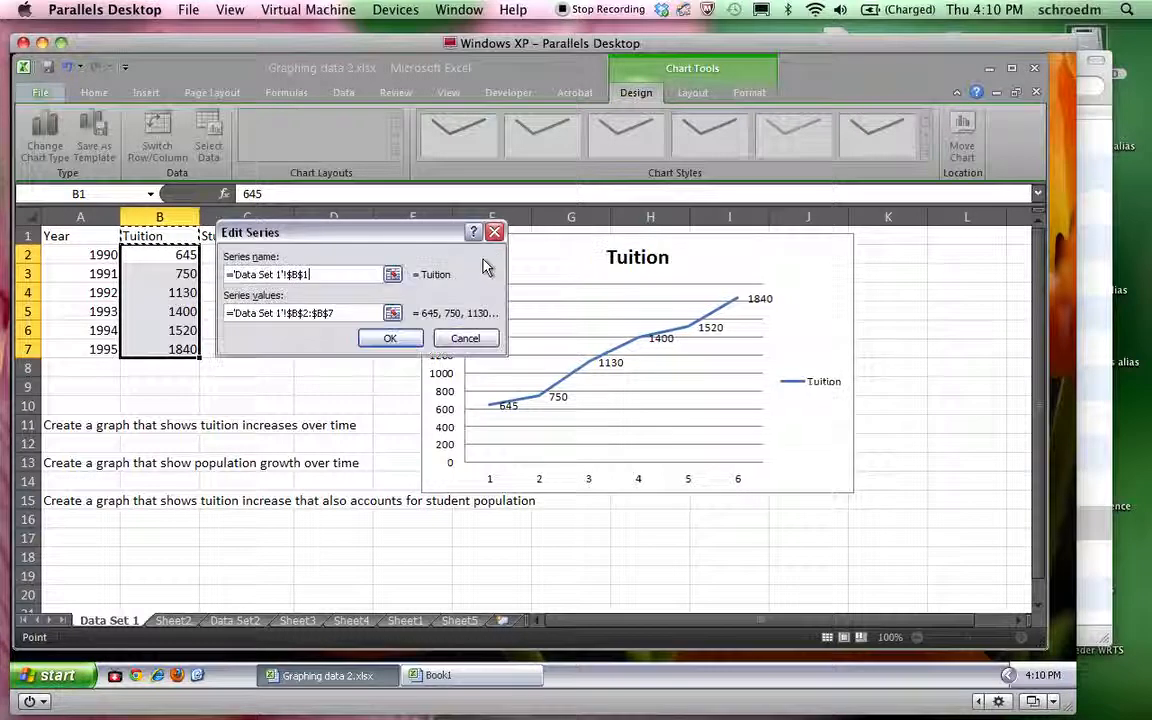
left_click(391, 339)
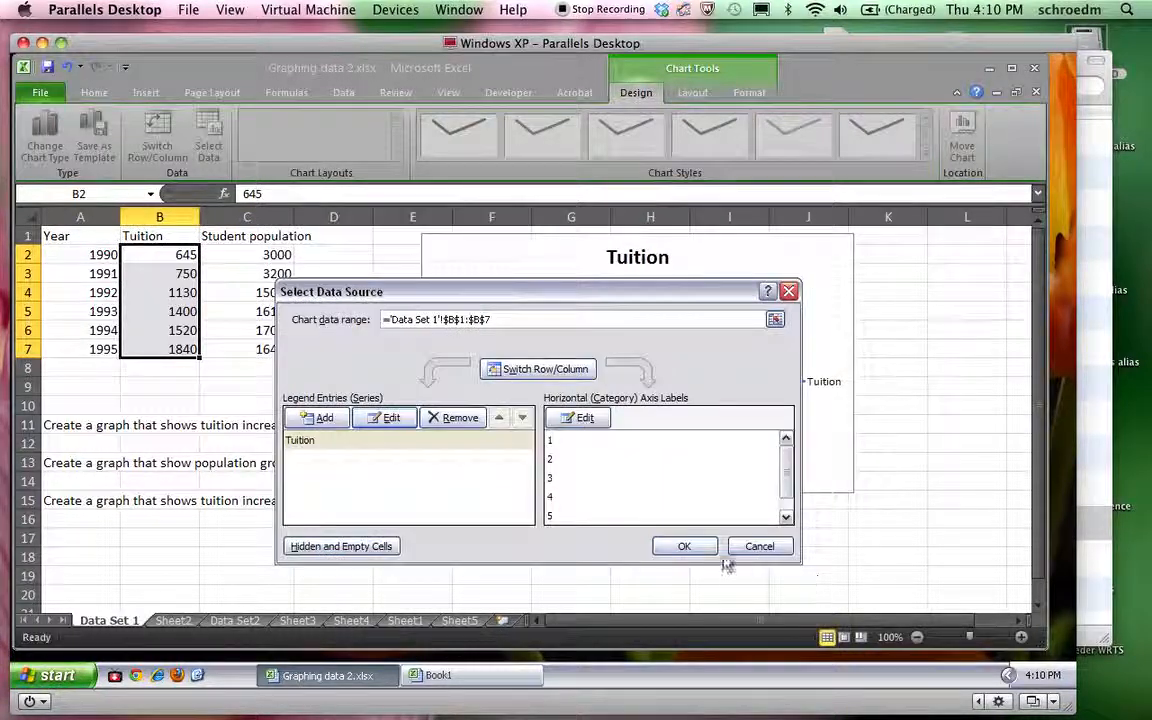
left_click(686, 547)
left_click(877, 496)
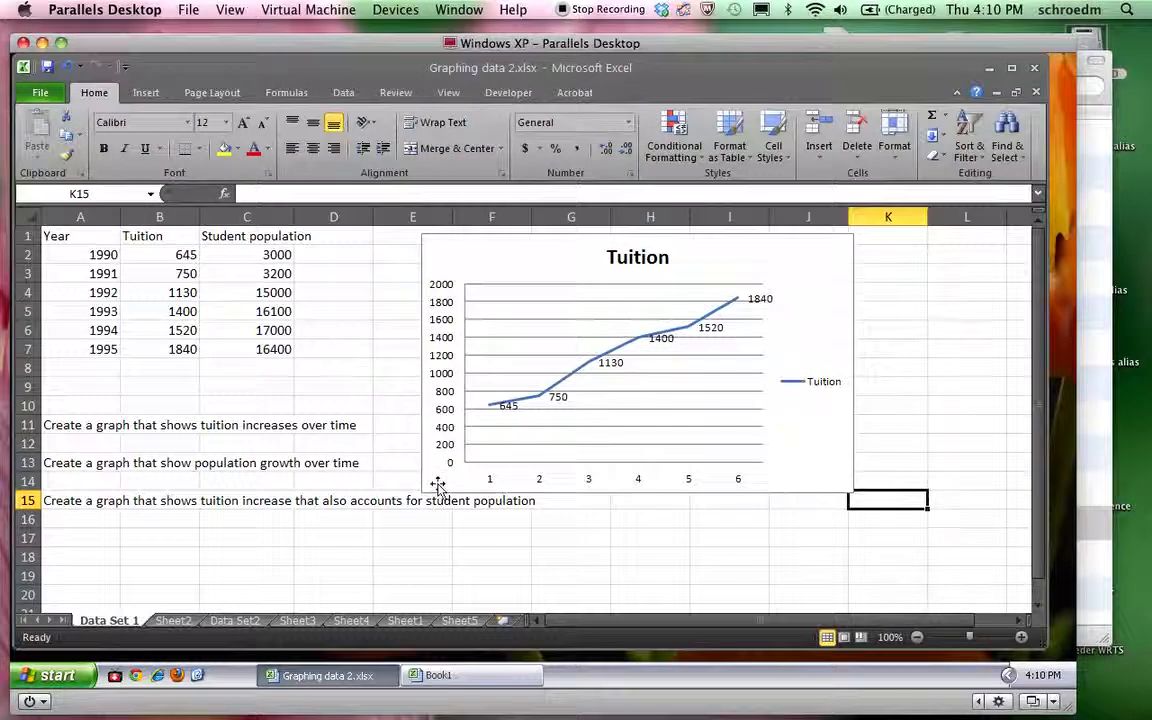
Move the Tuition chart farther from the data table, so it starts around column F, row 3.
left_click(420, 320)
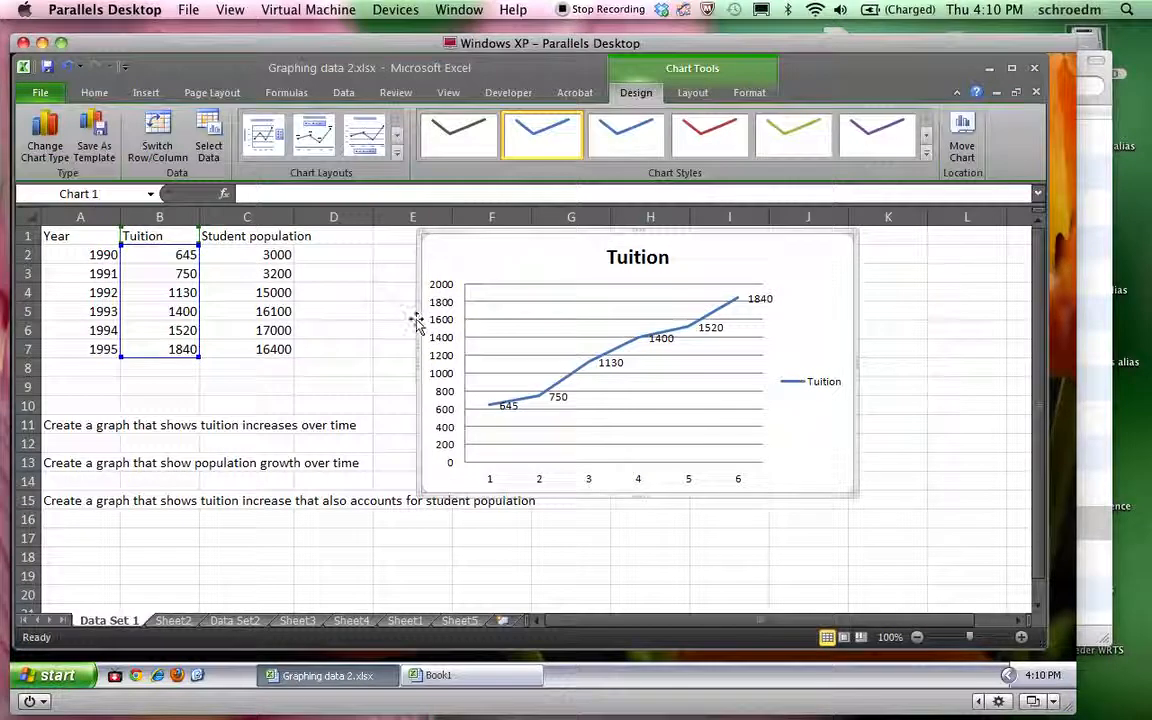
left_click_drag(424, 291, 679, 464)
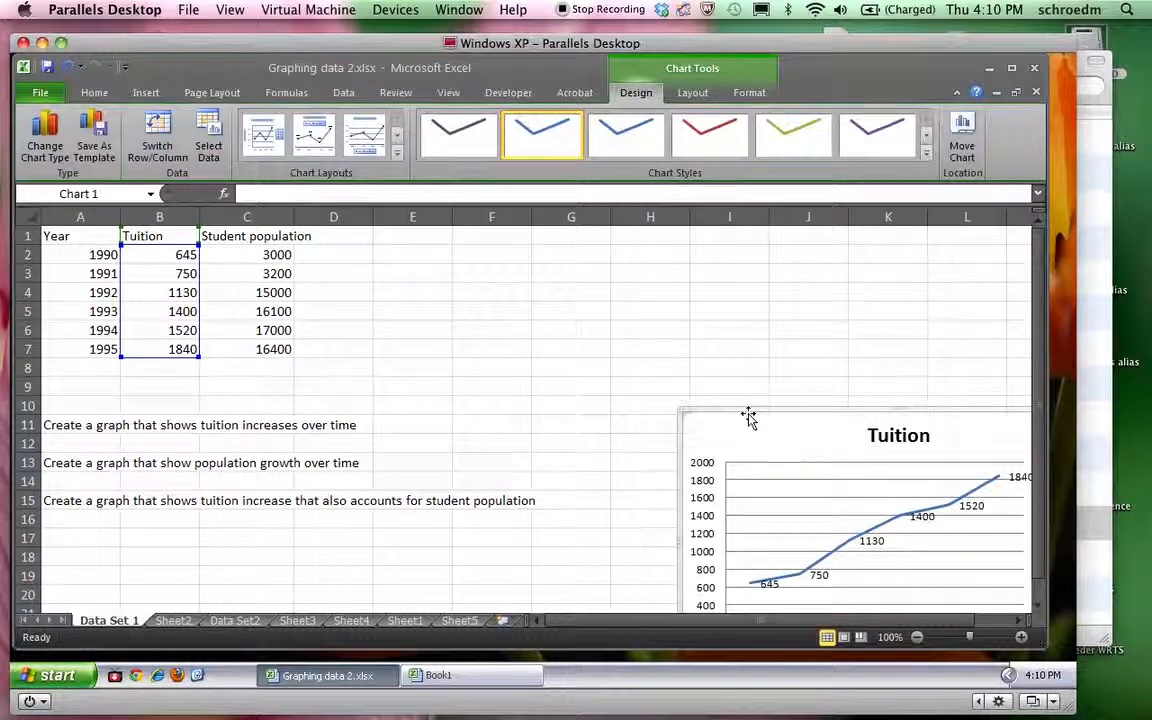
left_click_drag(748, 407, 544, 260)
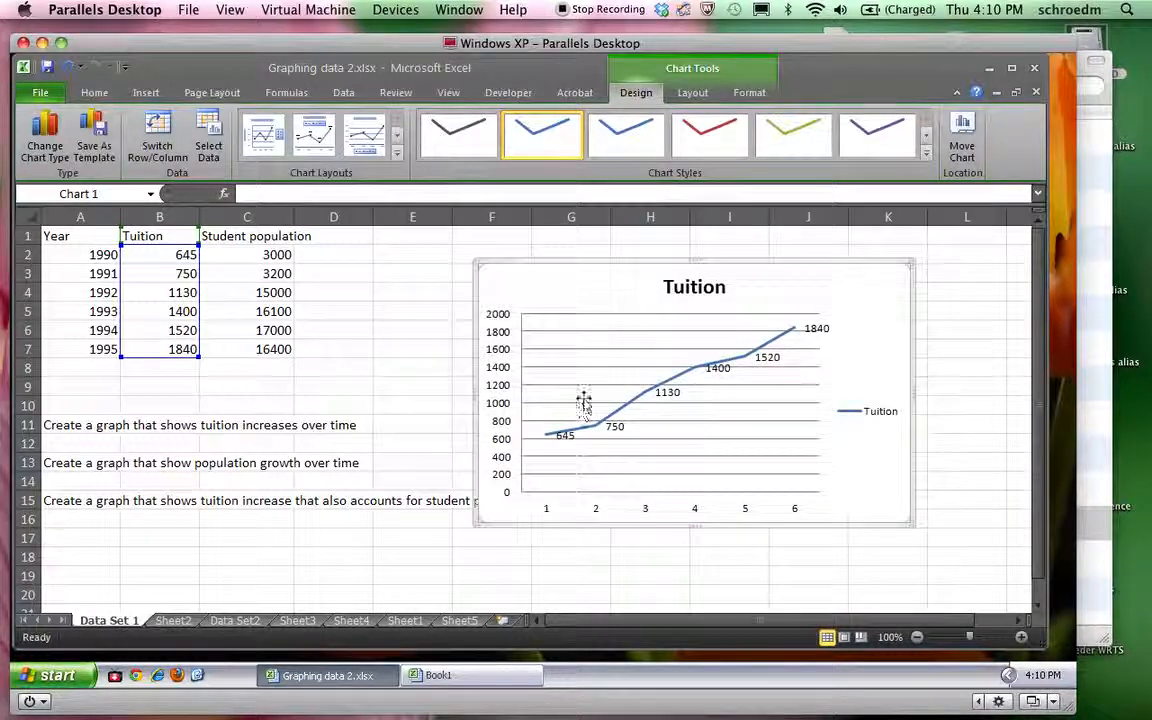
Select the line in the Tuition chart to examine its source ranges in the data table.
left_click_drag(186, 308, 237, 311)
left_click(646, 404)
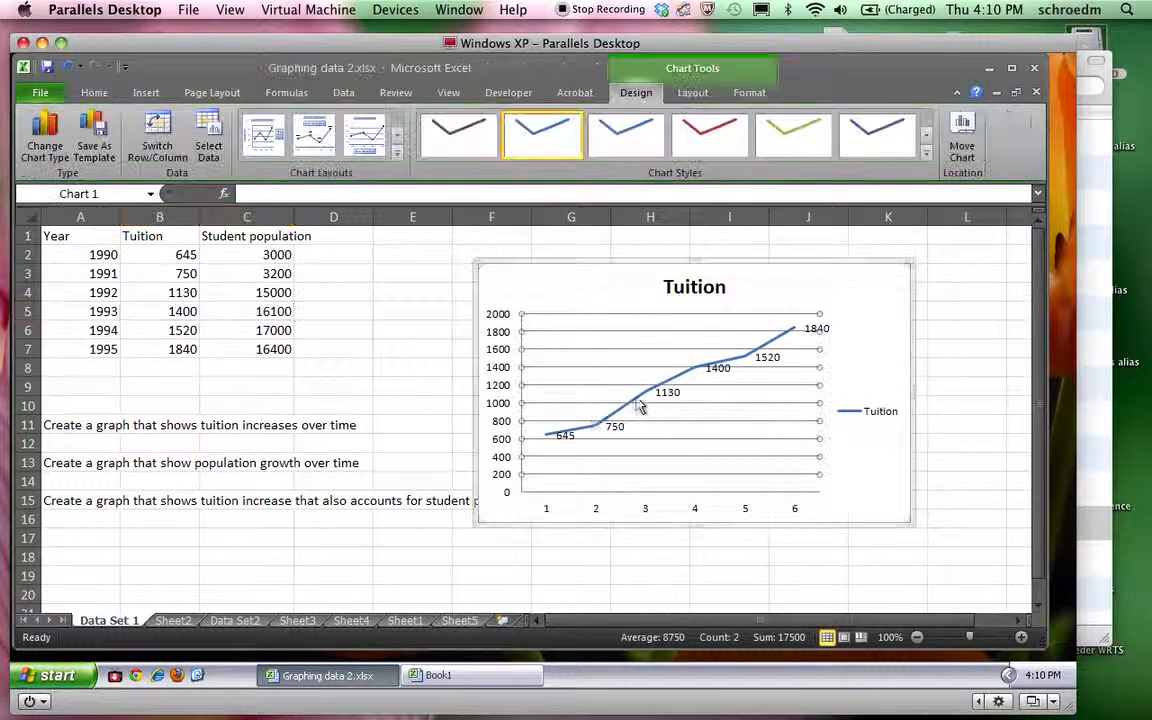
left_click(642, 405)
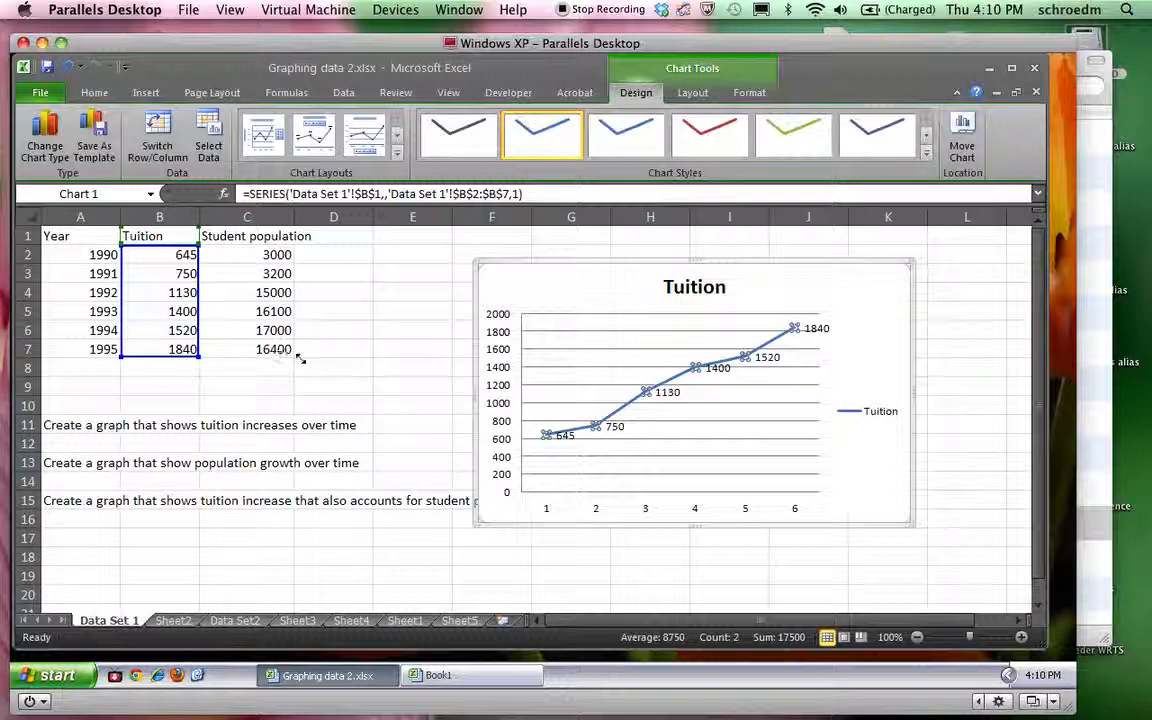
left_click(571, 238)
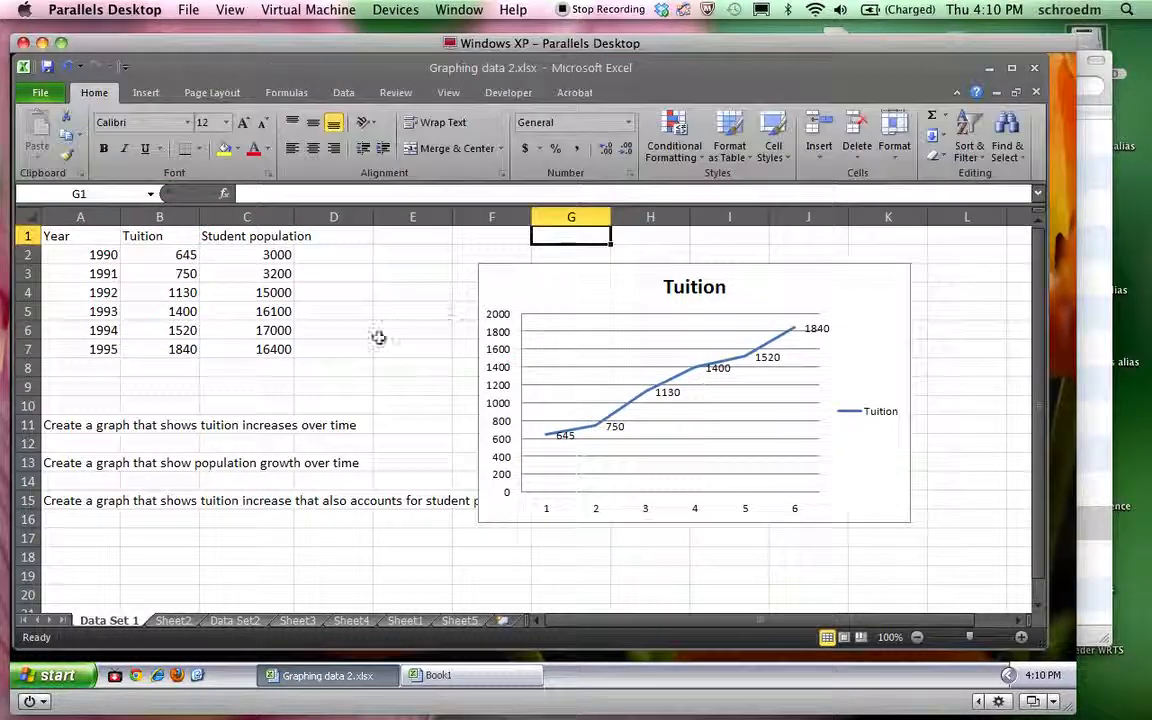
Insert a basic 2-D line chart from the student population values in C2:C7 and move it over the Tuition chart.
left_click_drag(277, 255, 260, 346)
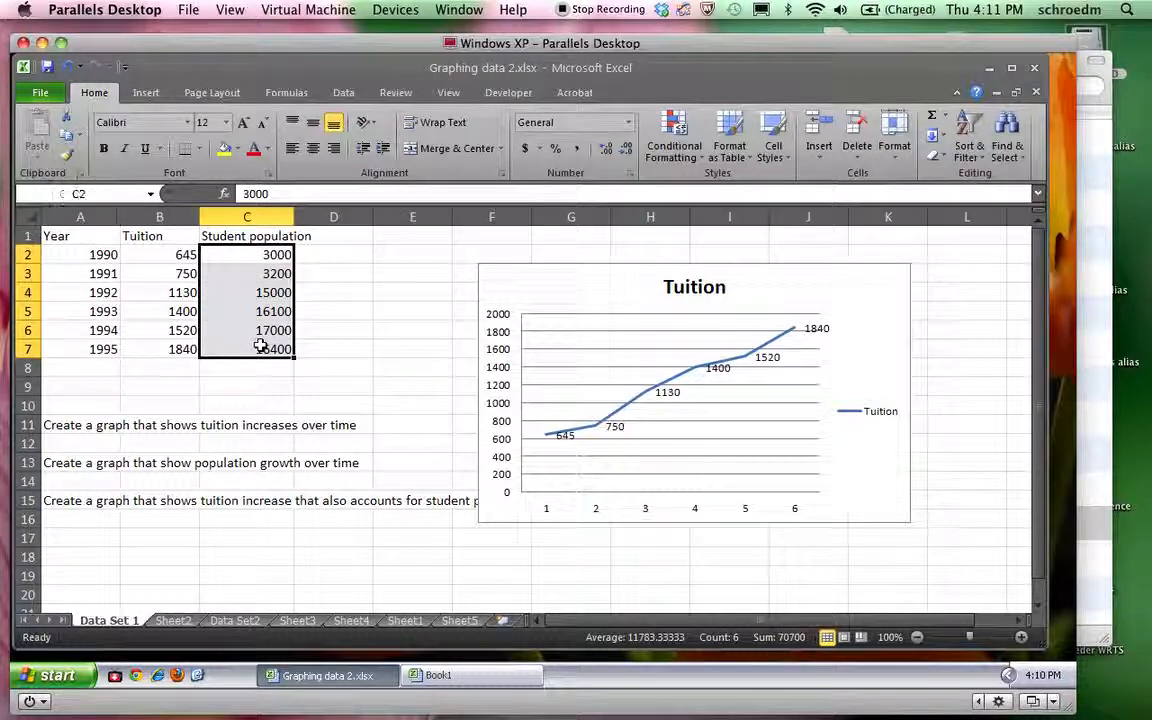
left_click(146, 92)
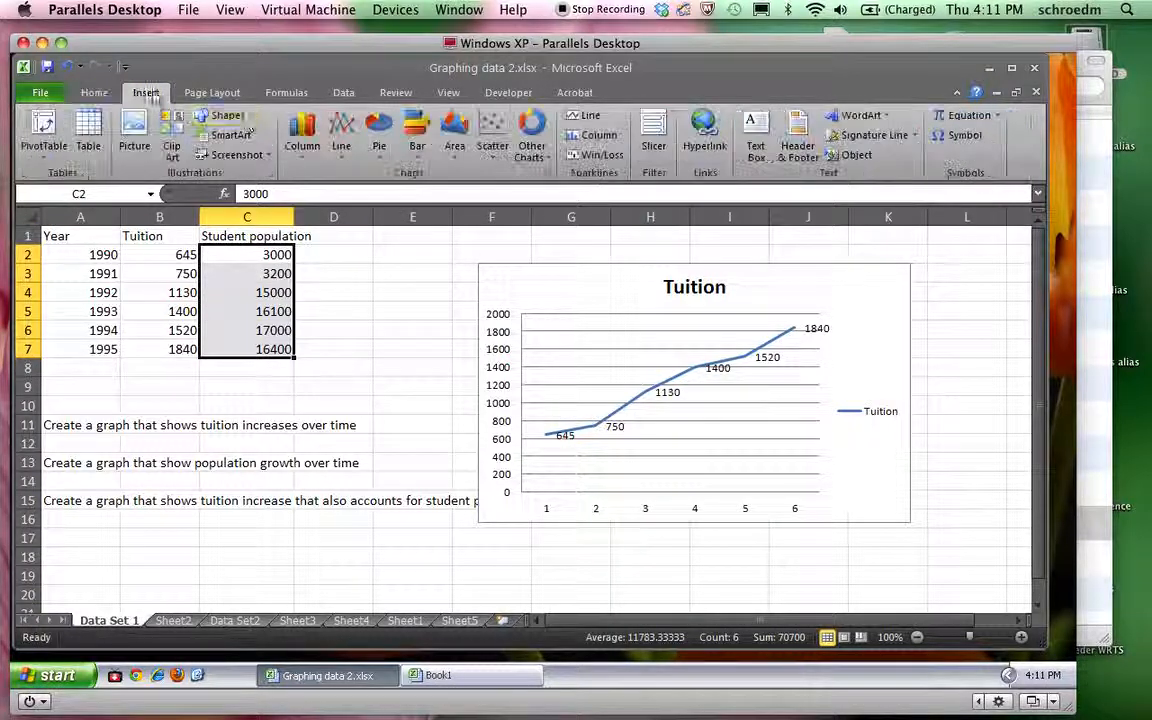
left_click(341, 135)
left_click(343, 203)
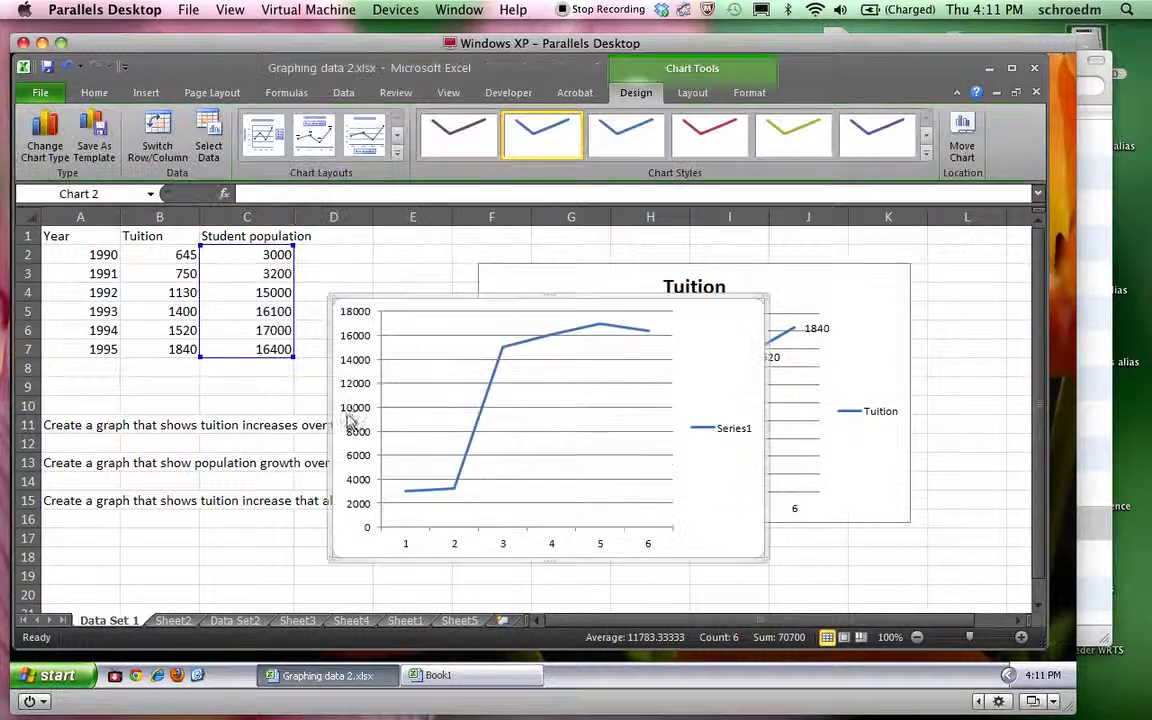
left_click_drag(425, 295, 576, 291)
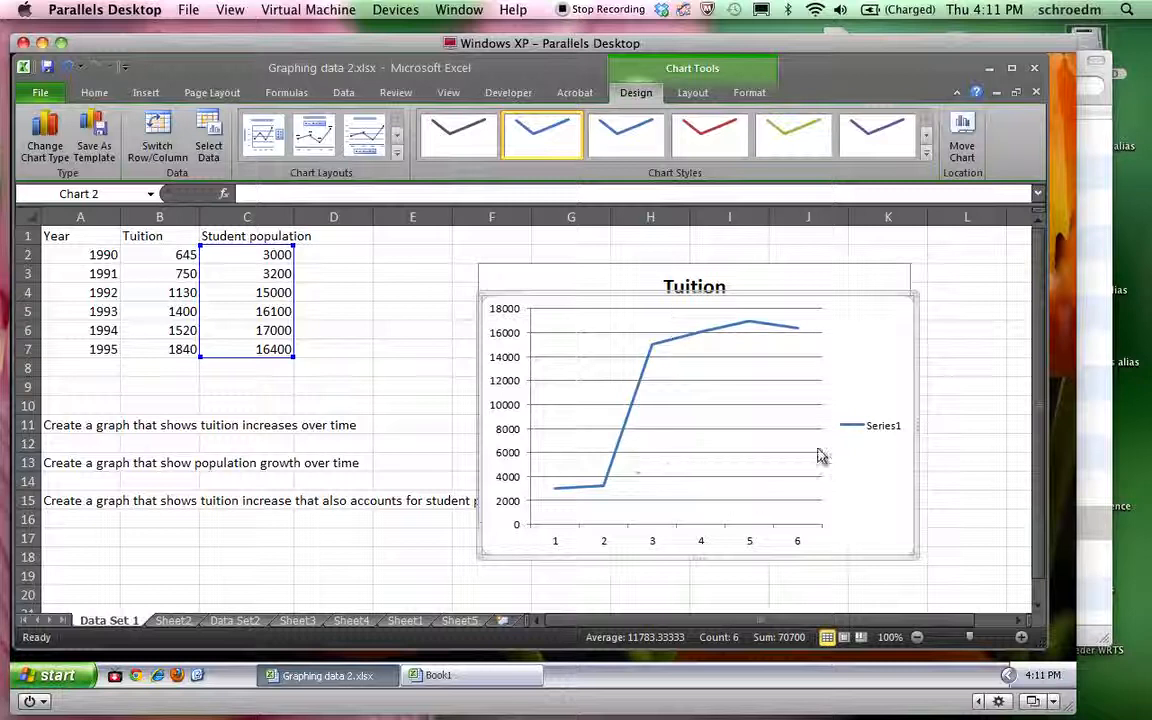
Label the population chart's horizontal axis with the years in A2:A7 and delete its legend.
left_click(603, 542)
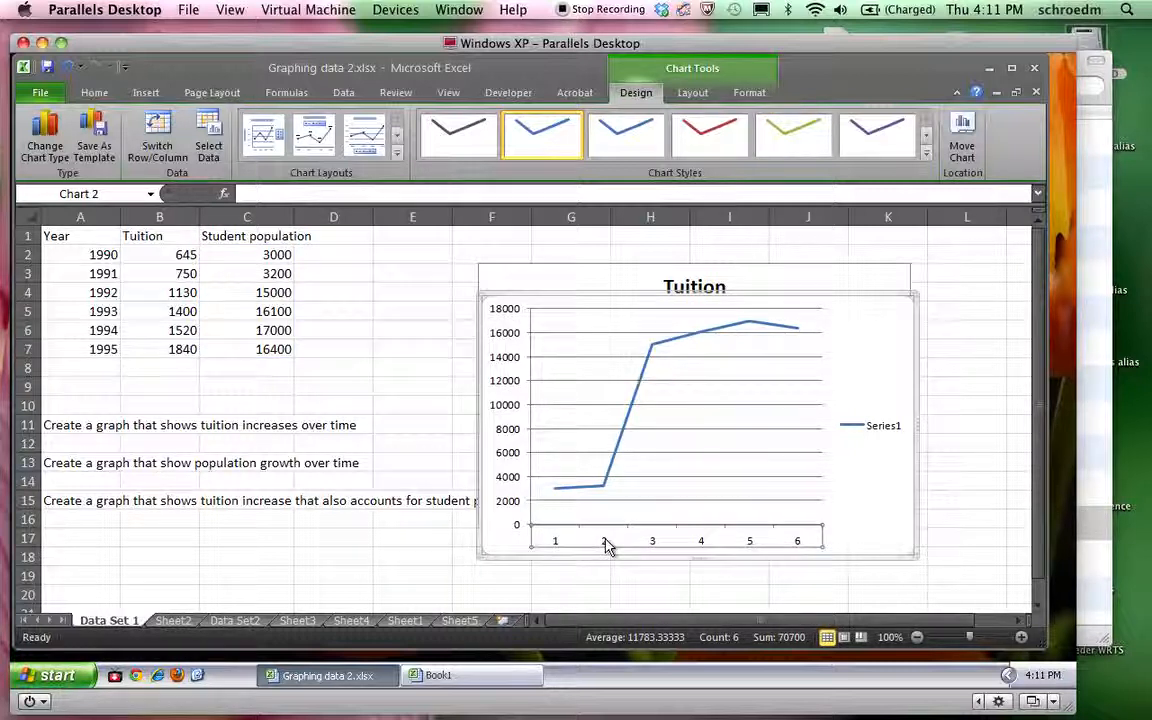
right_click(605, 544)
left_click(582, 445)
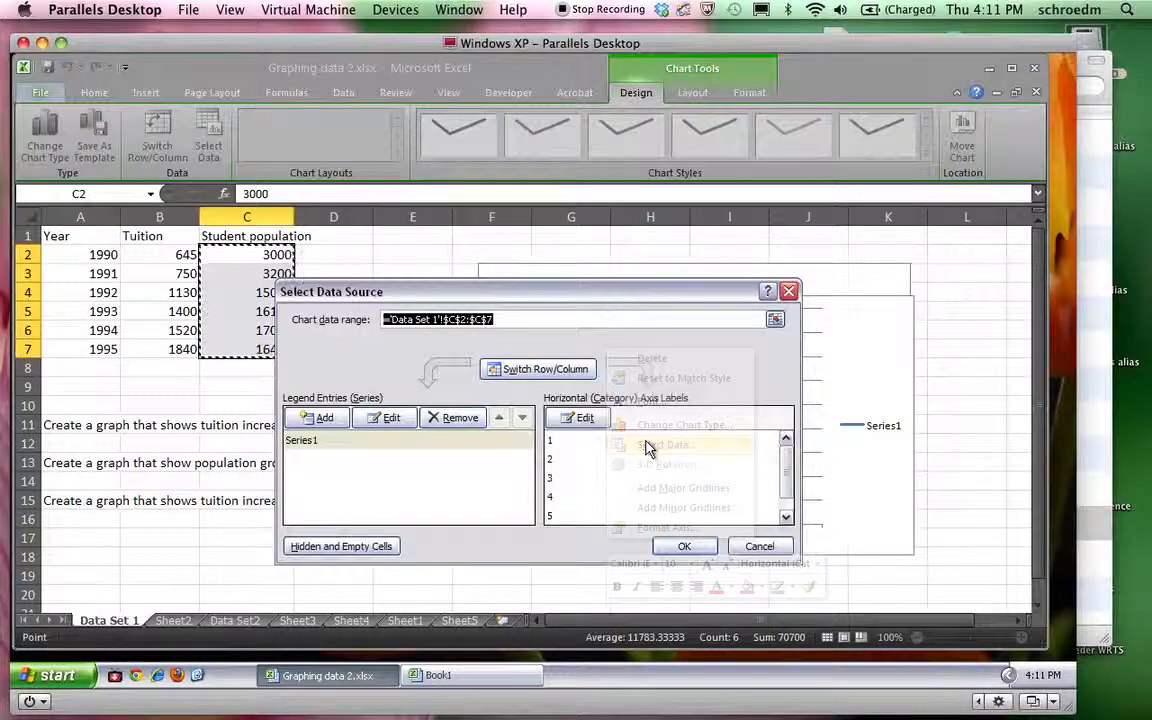
left_click(584, 418)
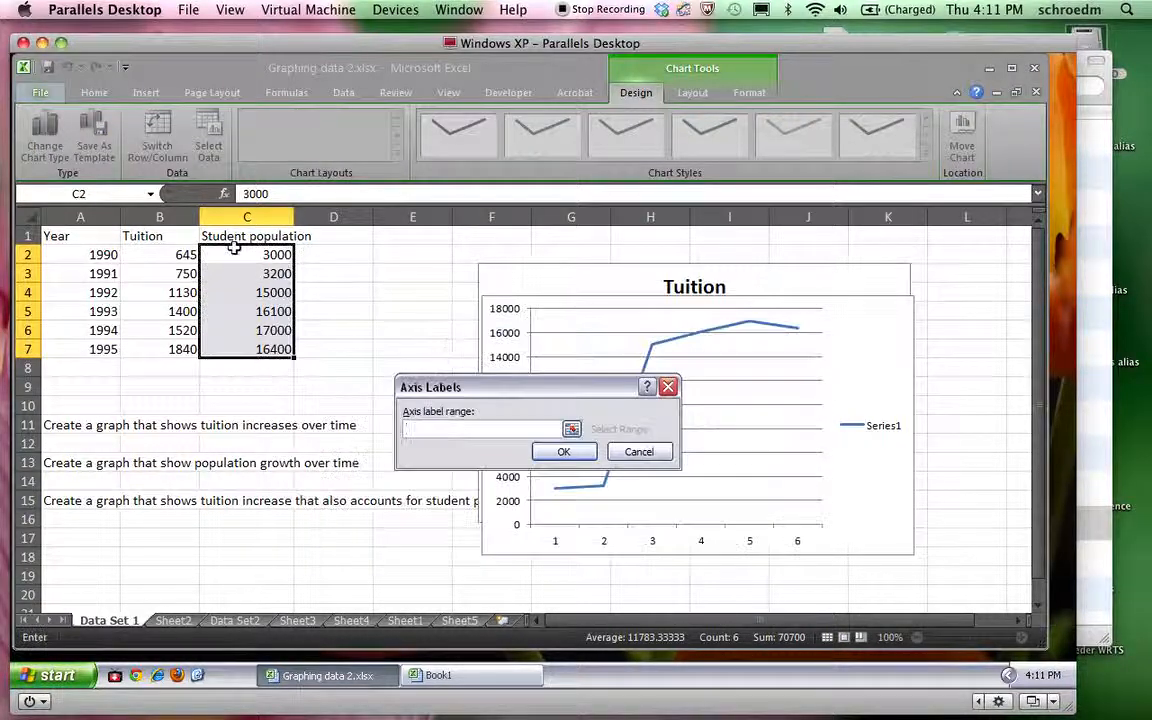
left_click_drag(100, 255, 95, 343)
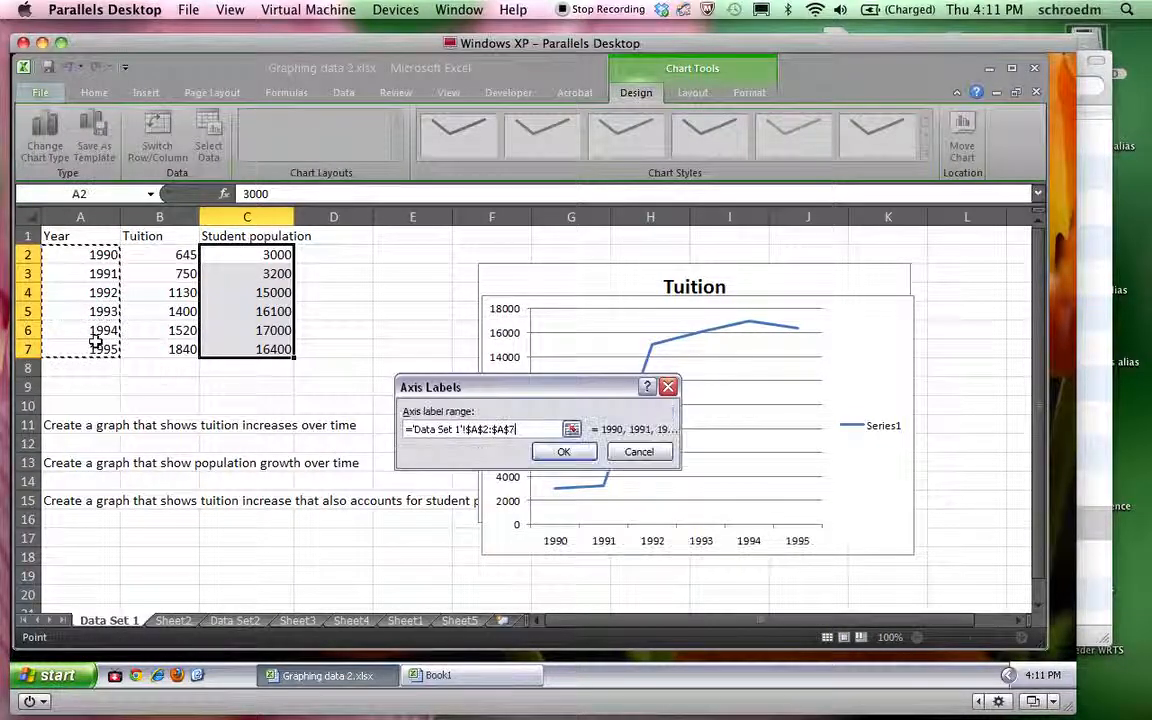
key("Return")
left_click(682, 546)
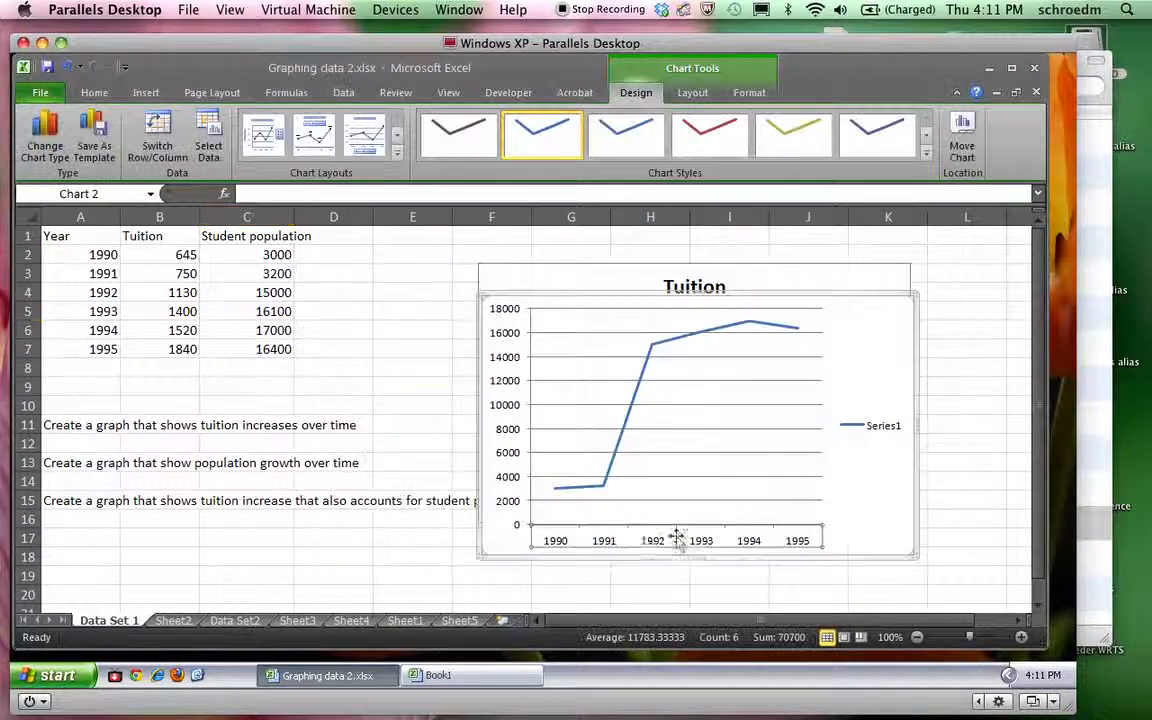
left_click(884, 427)
key("Delete")
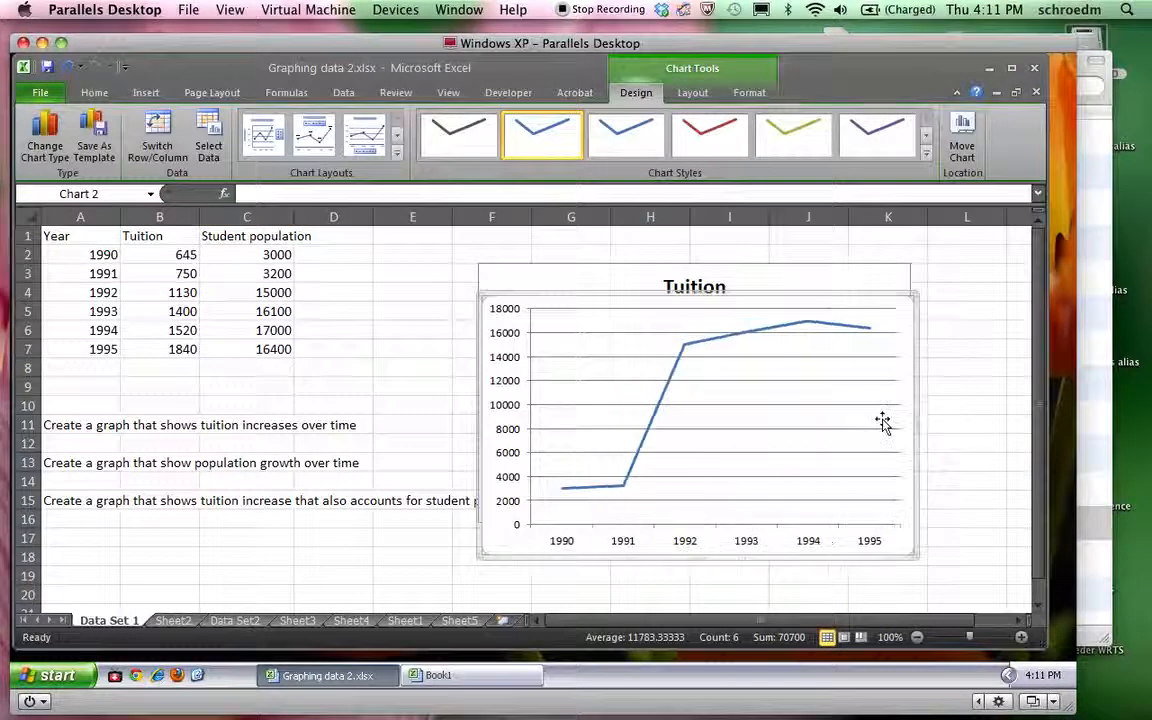
Delete the population chart and the Tuition chart from the sheet.
key("Delete")
left_click(567, 268)
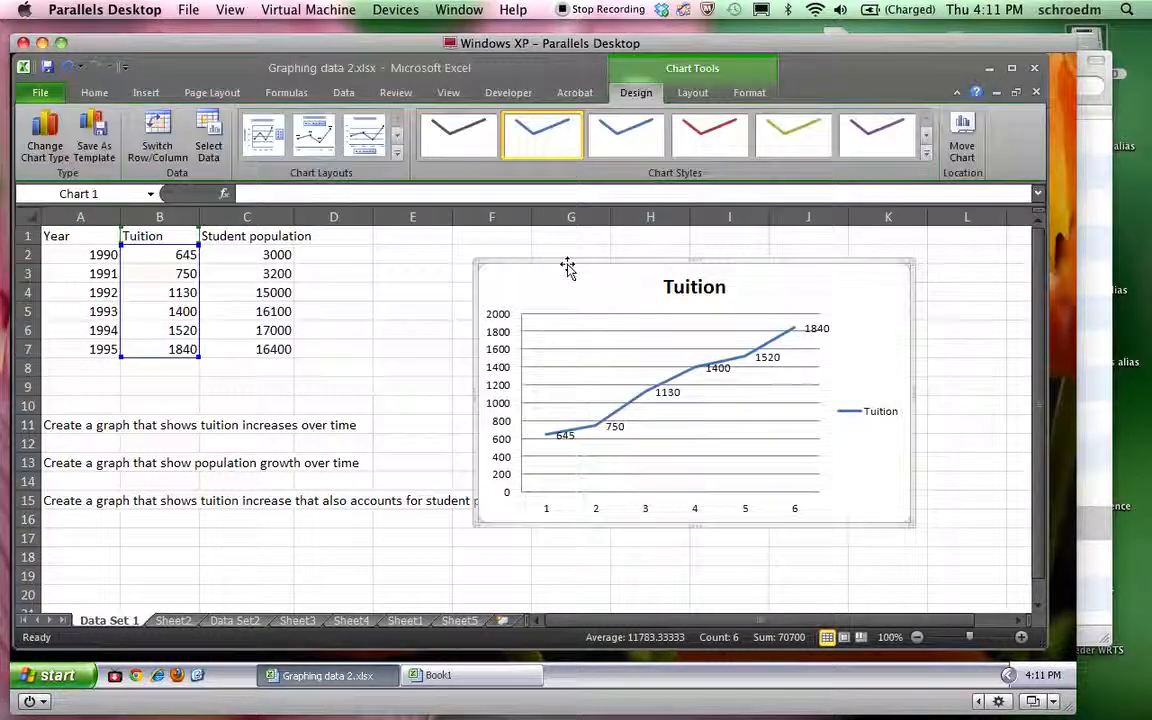
key("Delete")
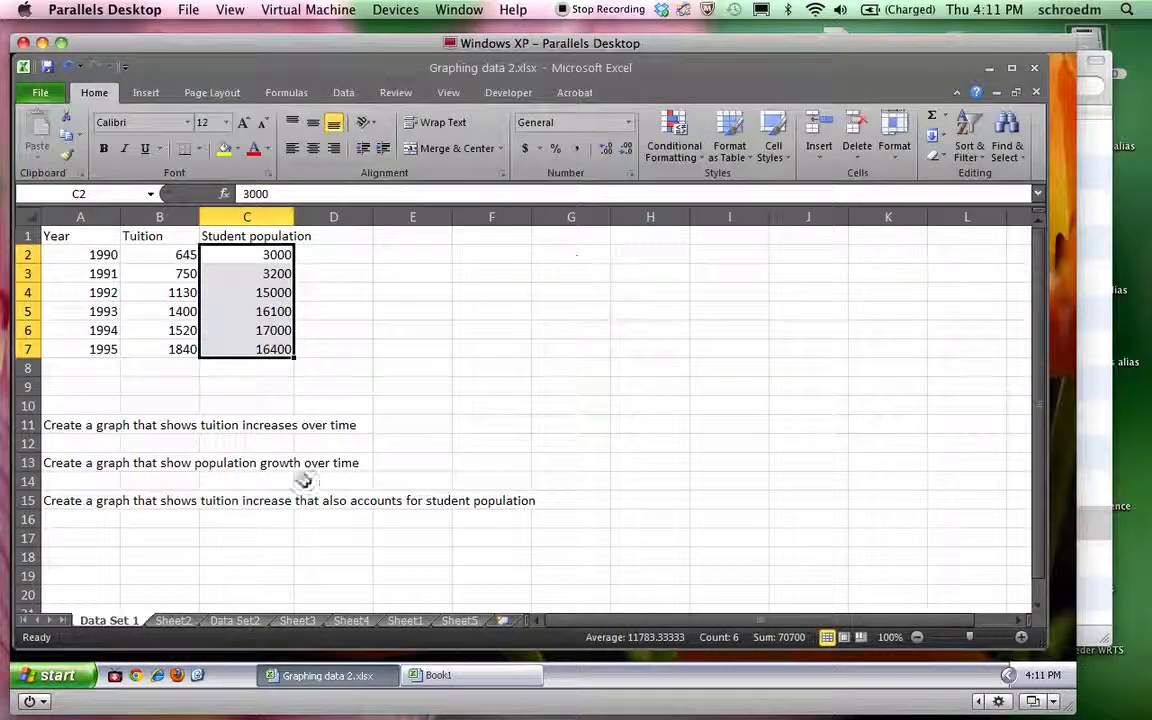
Insert a 3-D bubble chart from the year, tuition and student population values in A2:C7 and move it clear of the task text.
left_click(276, 505)
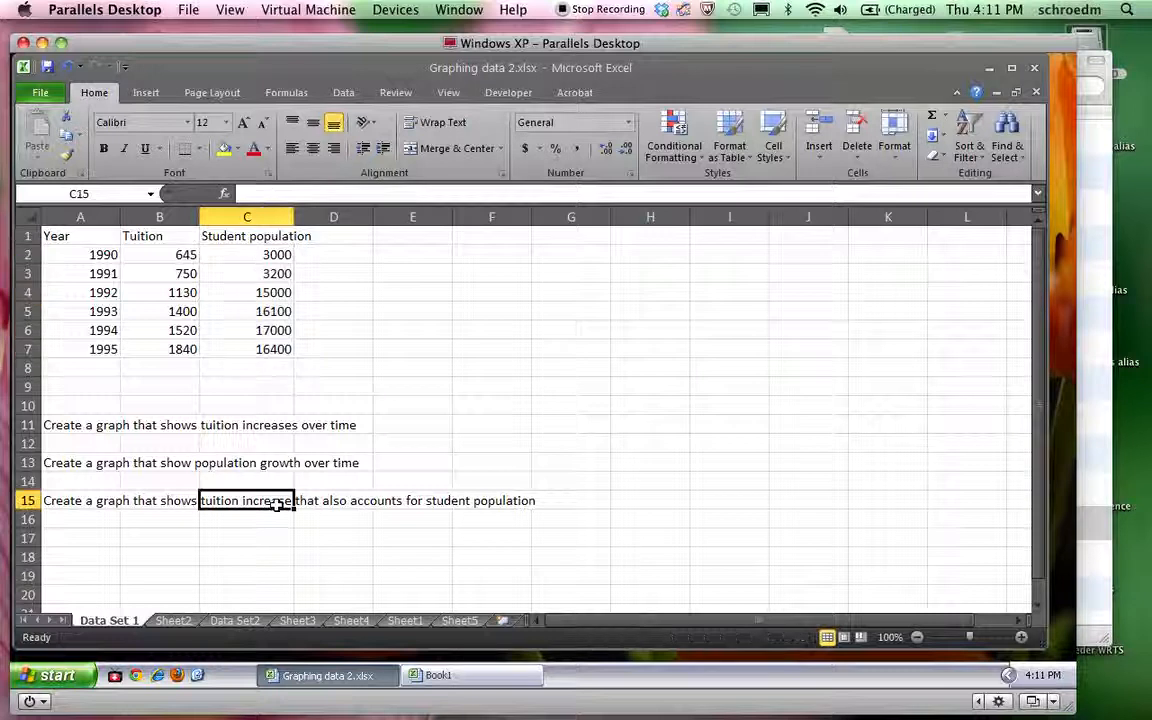
left_click(152, 555)
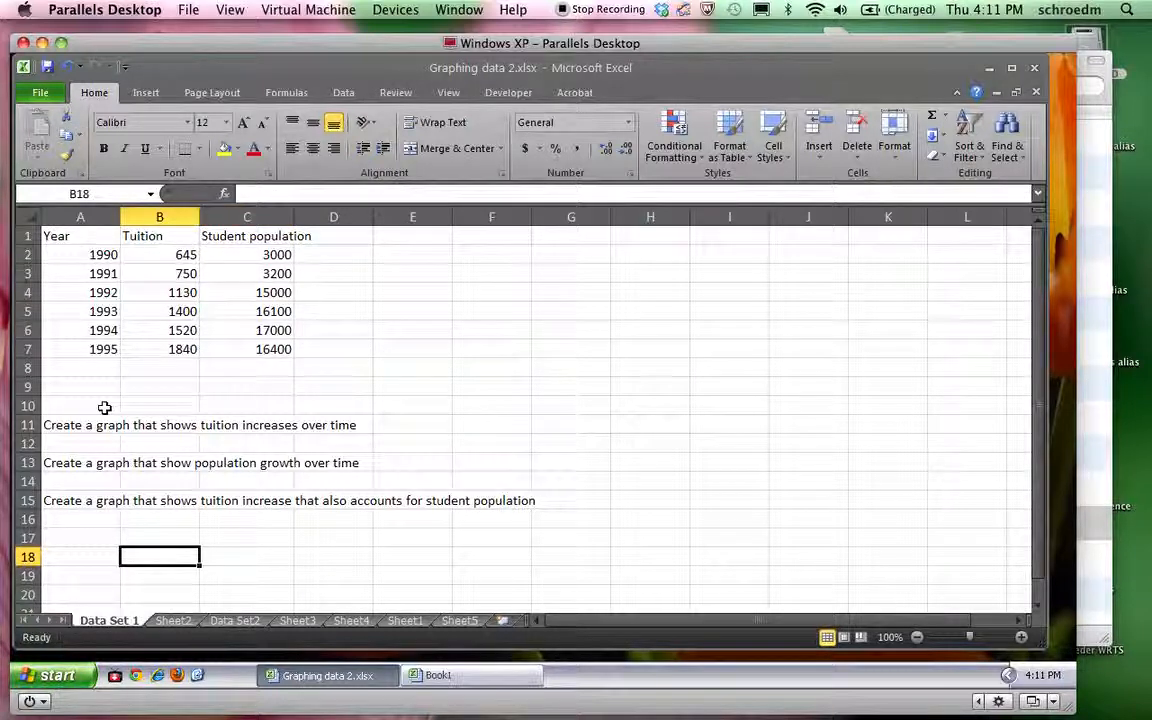
left_click_drag(101, 254, 257, 345)
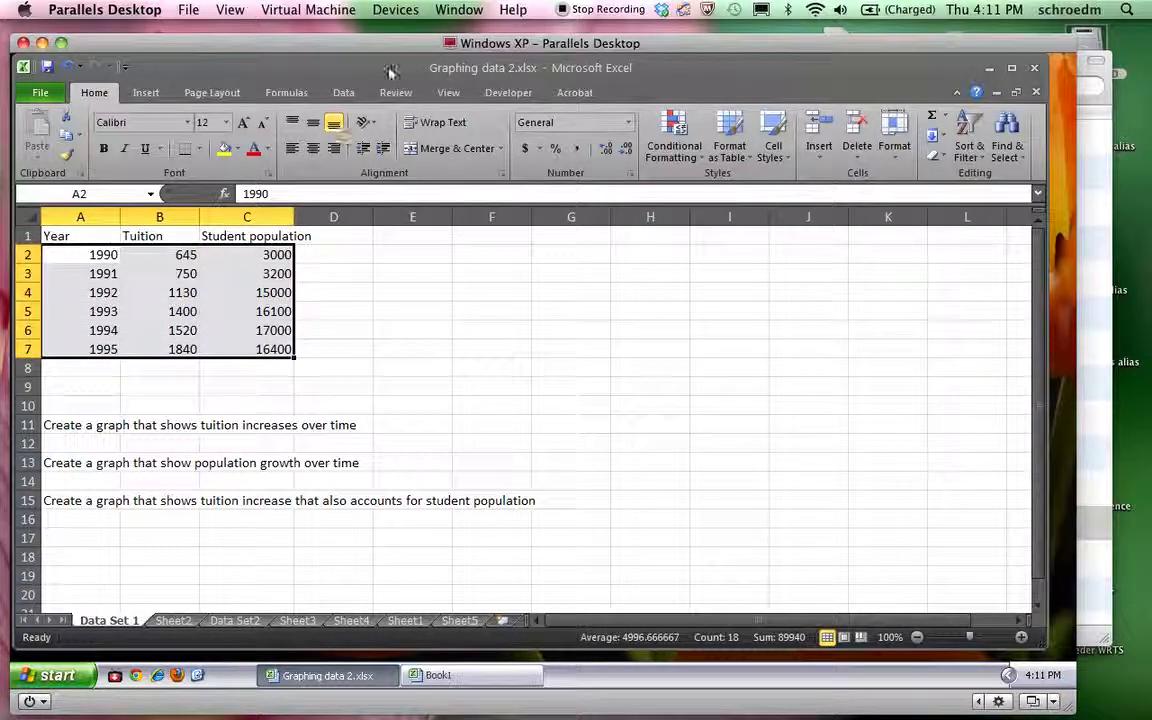
left_click(345, 93)
left_click(162, 92)
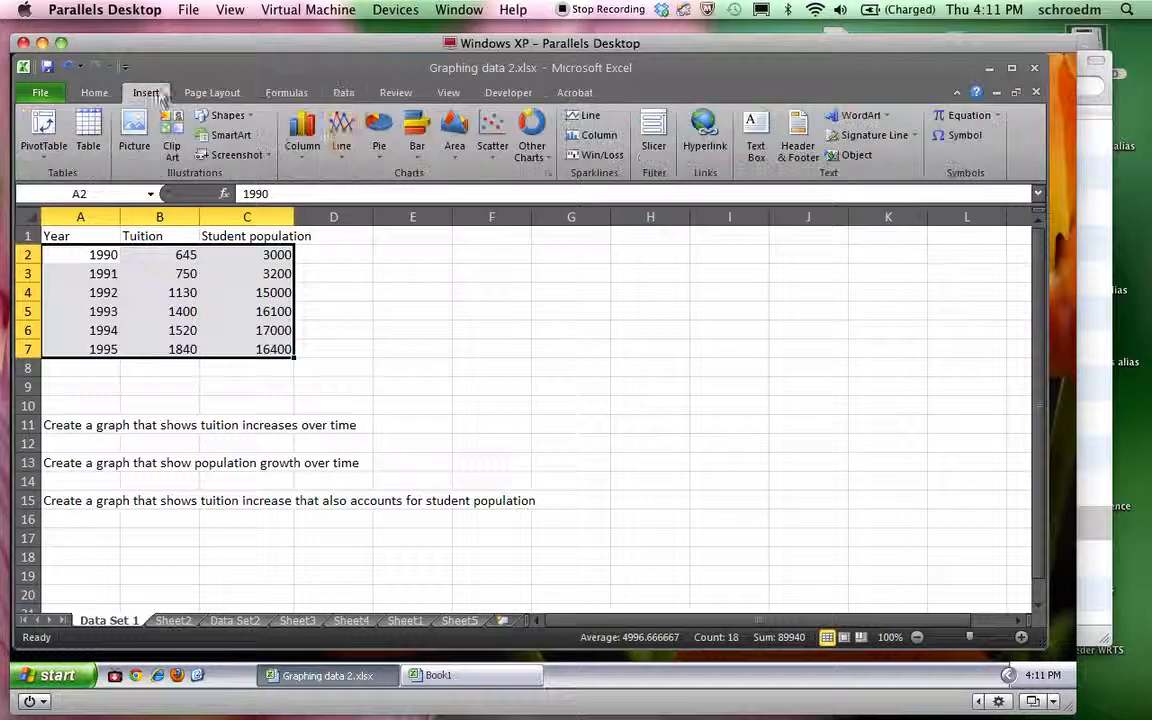
left_click(553, 158)
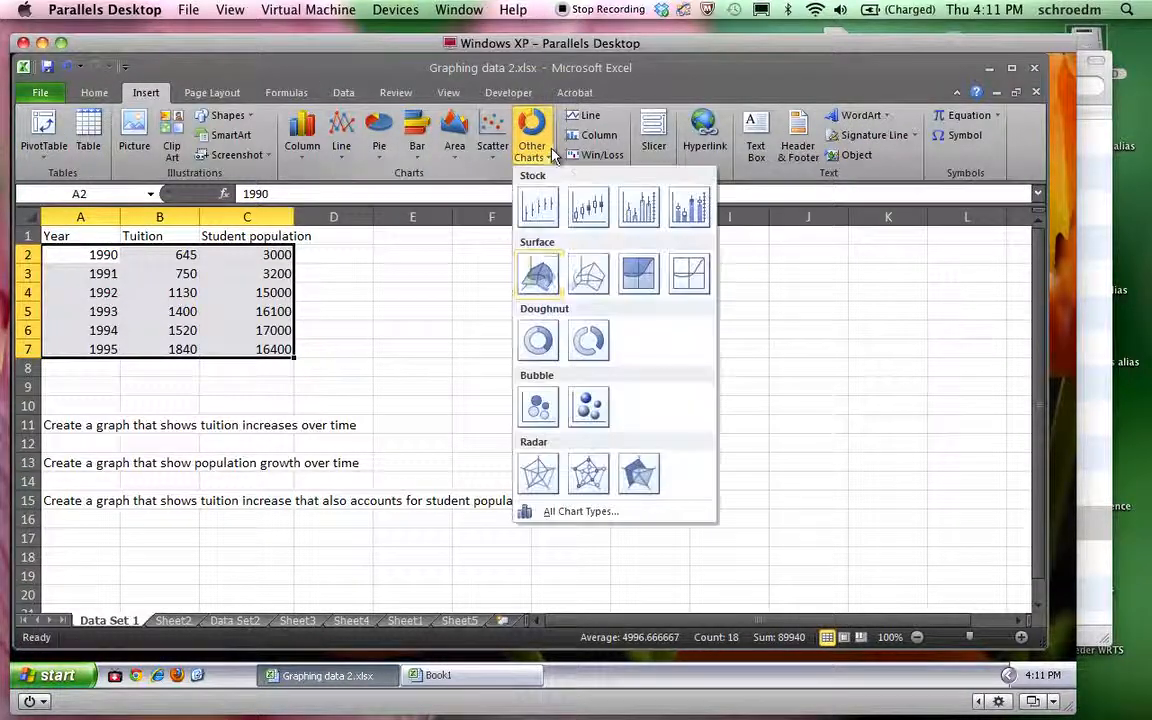
left_click(589, 405)
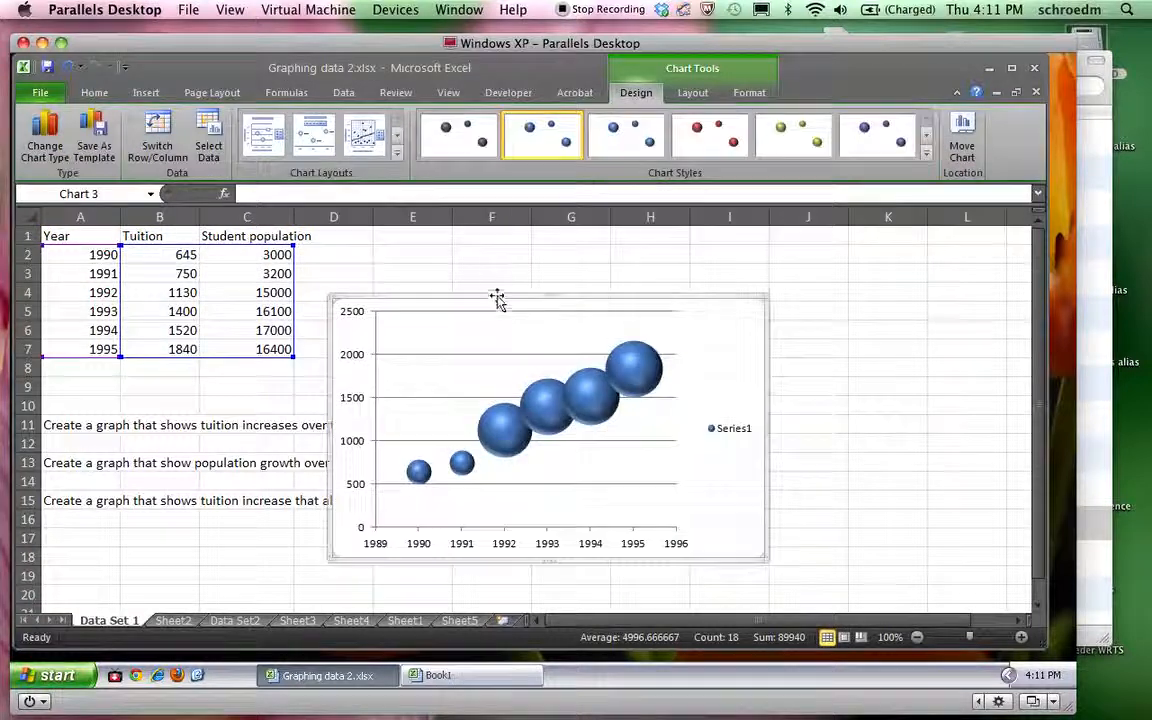
left_click_drag(495, 297, 661, 255)
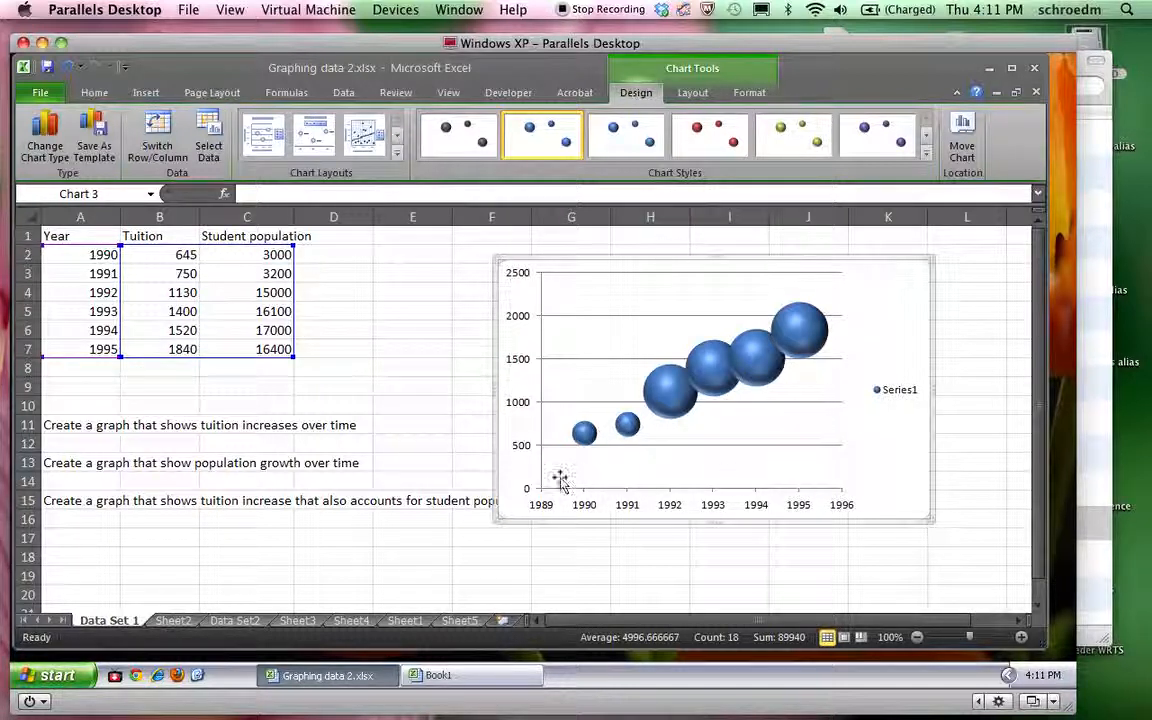
Select individual bubbles in the chart to examine their size and the source ranges behind the series.
left_click(630, 414)
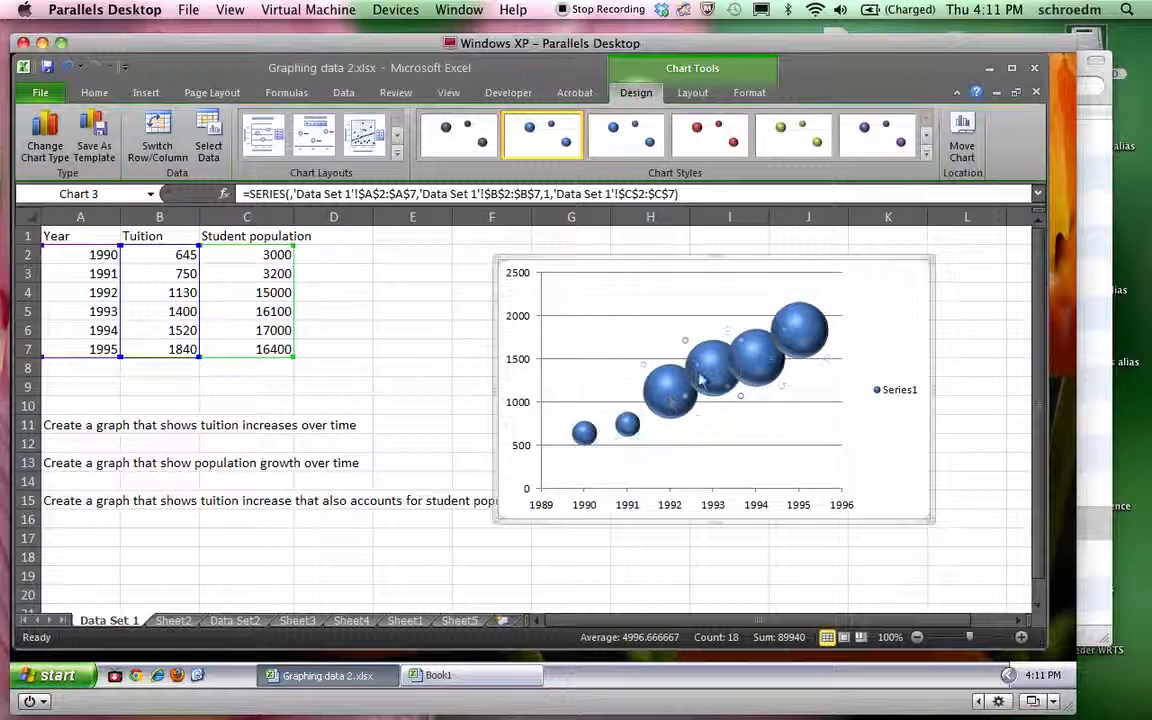
left_click(795, 332)
left_click(773, 341)
left_click(727, 357)
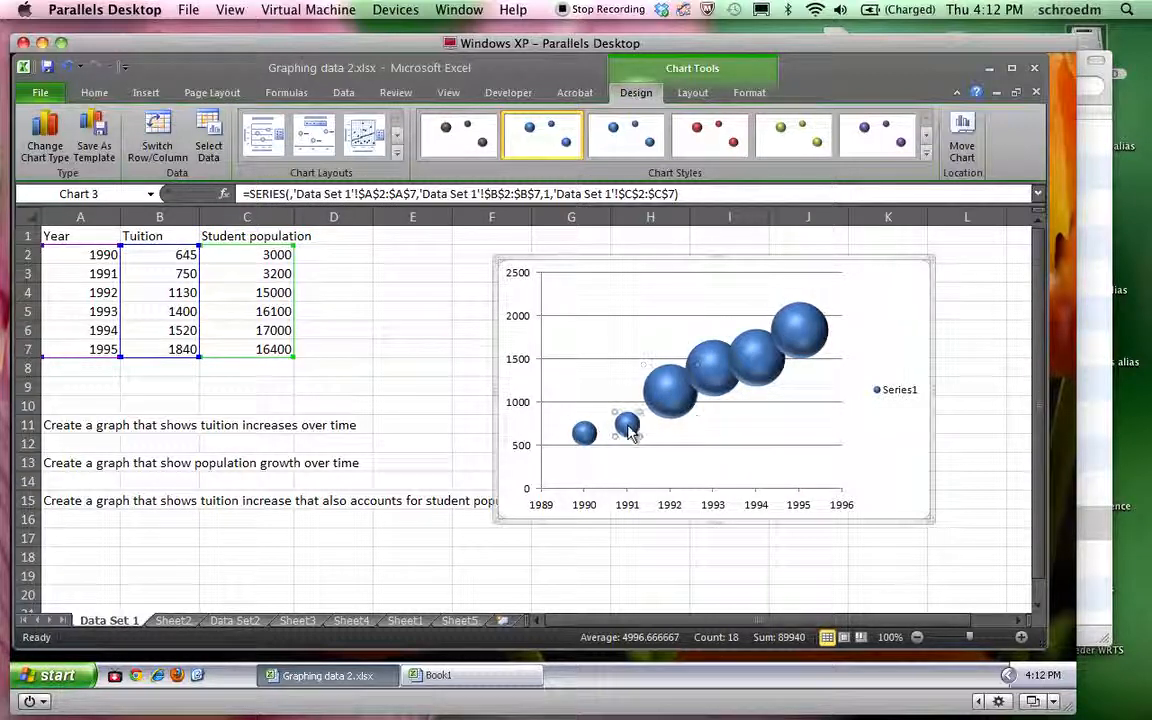
Apply the chart style with green bubbles on a black background to the bubble chart.
left_click(554, 437)
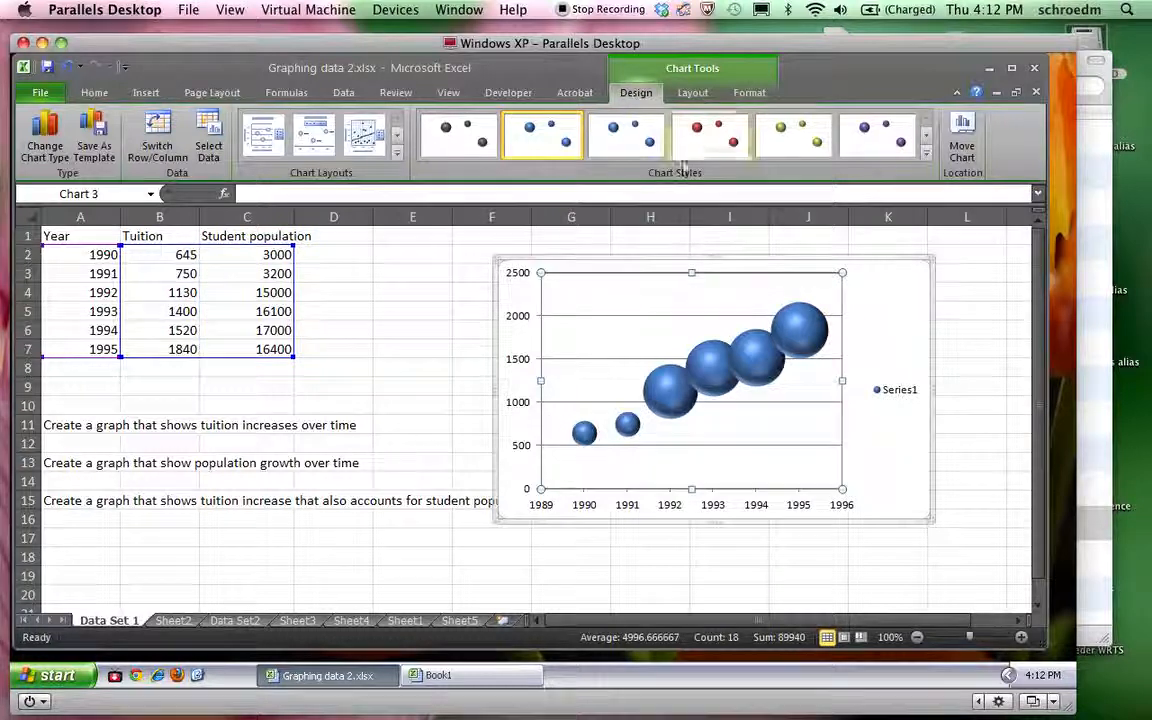
left_click(929, 157)
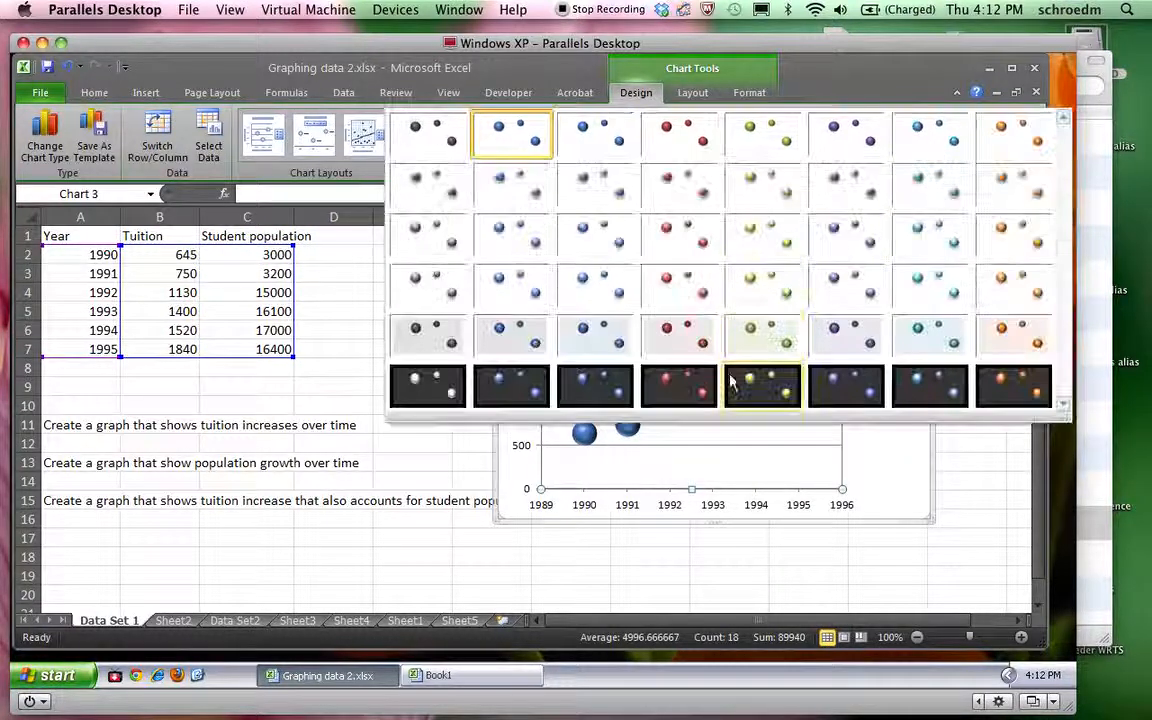
left_click(763, 382)
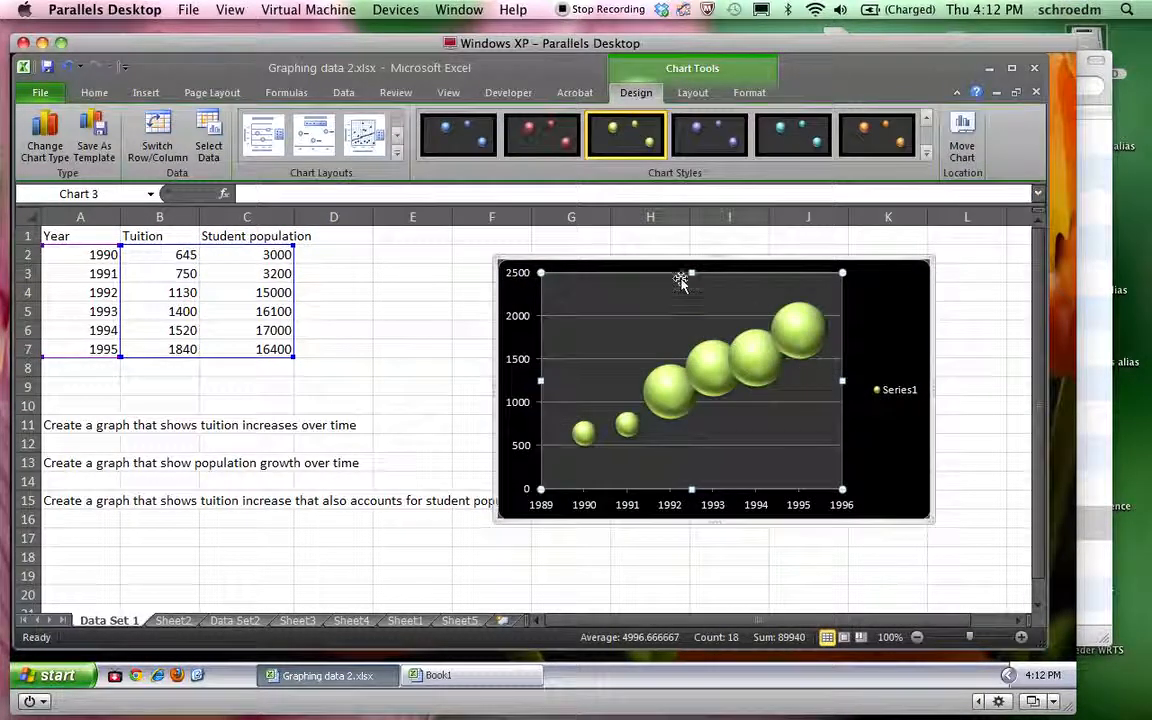
Fill only the 1992 bubble with red.
left_click(668, 395)
left_click(668, 395)
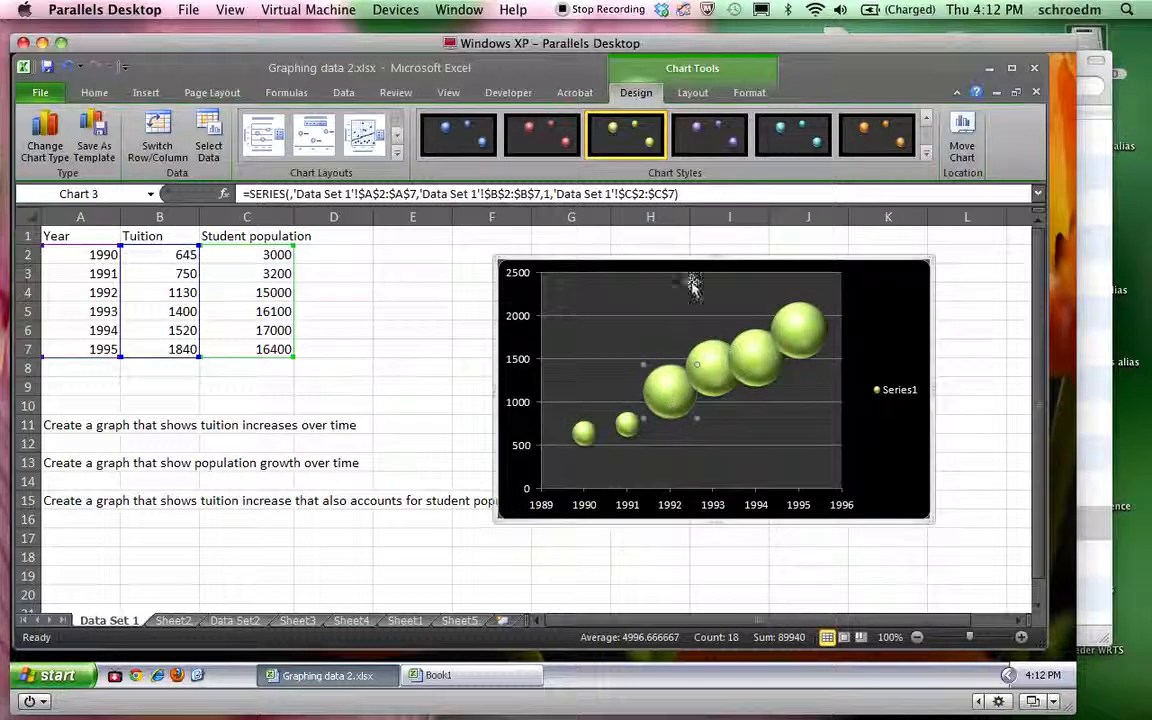
left_click(698, 96)
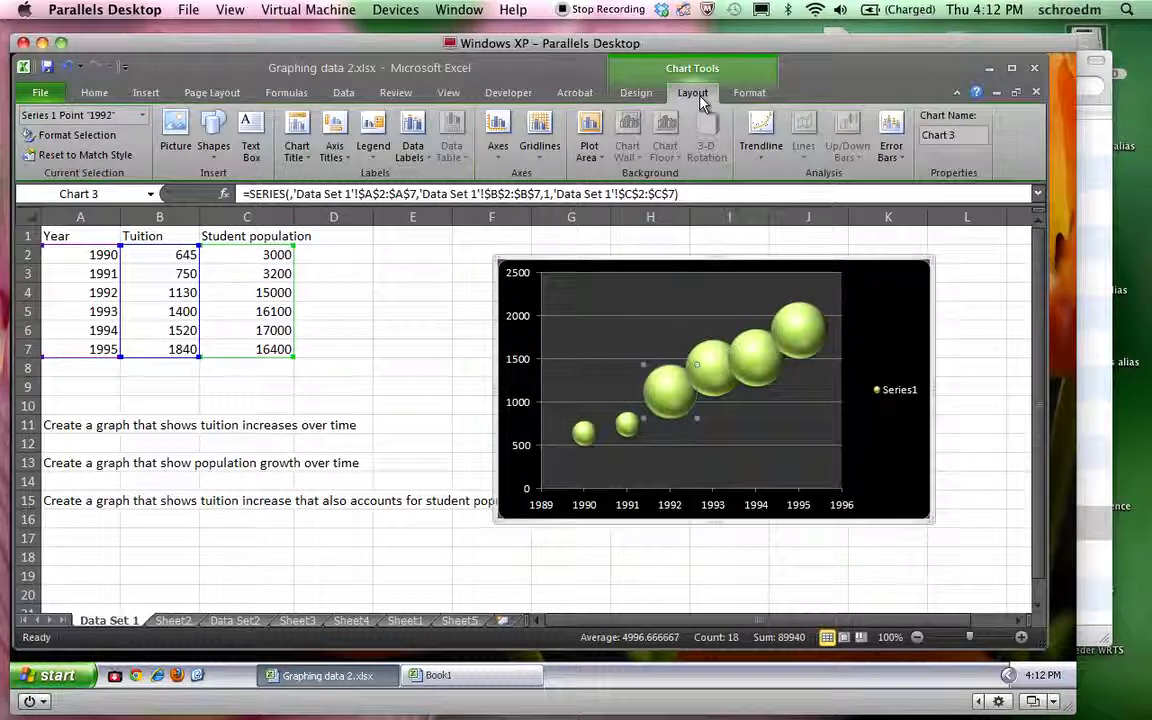
left_click(750, 92)
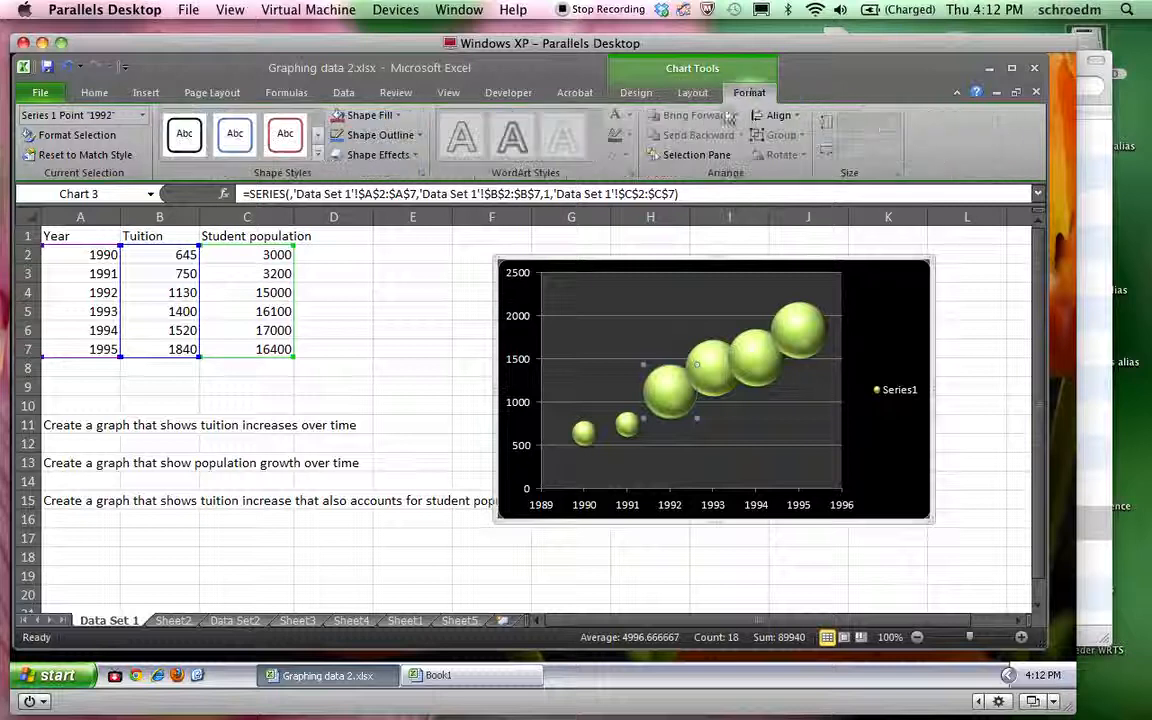
left_click(334, 116)
Fill the 1991 bubble with standard yellow.
left_click(632, 438)
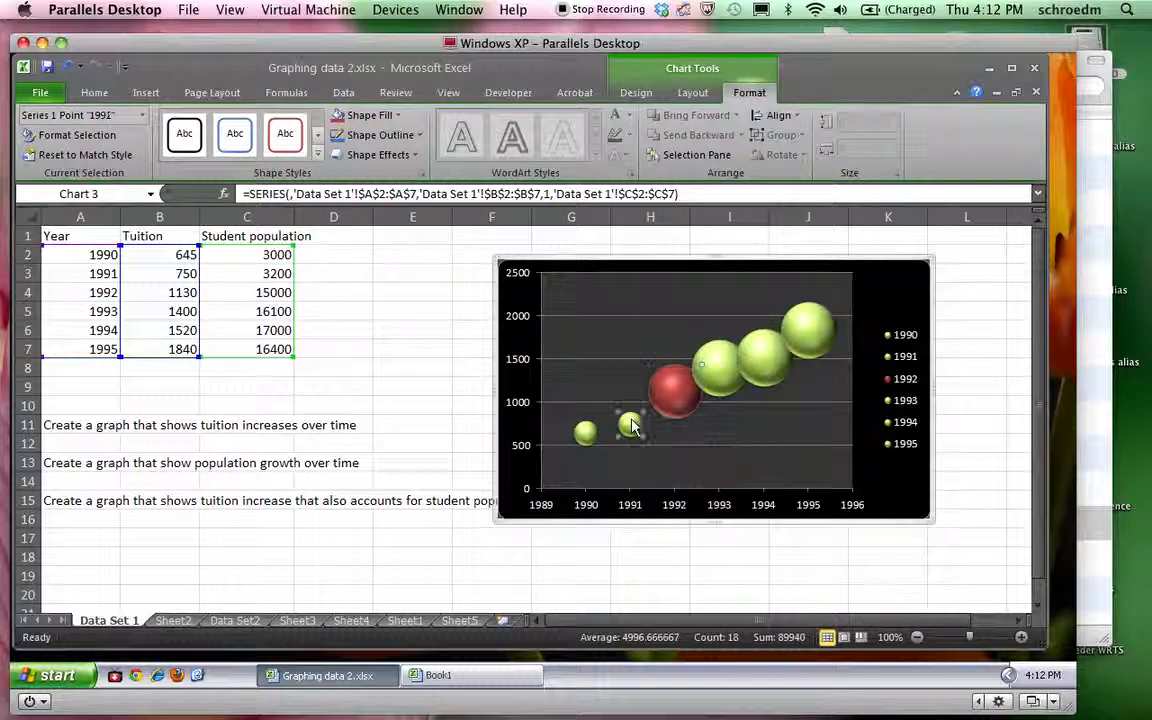
left_click(396, 117)
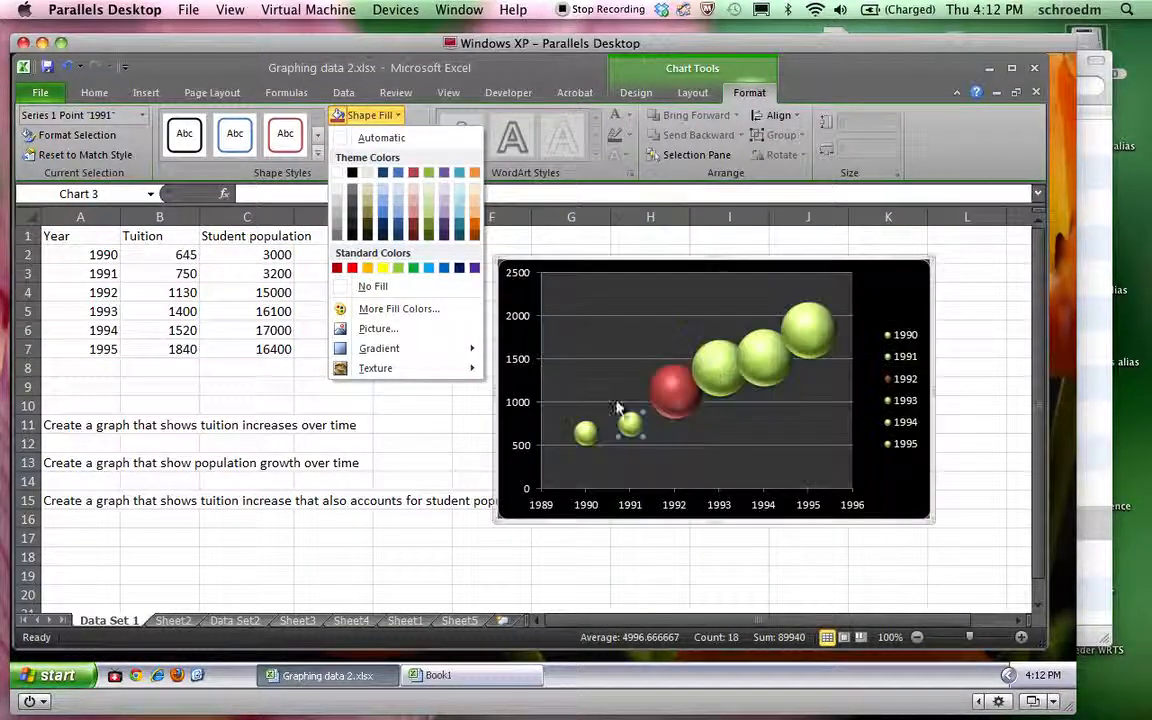
left_click(382, 267)
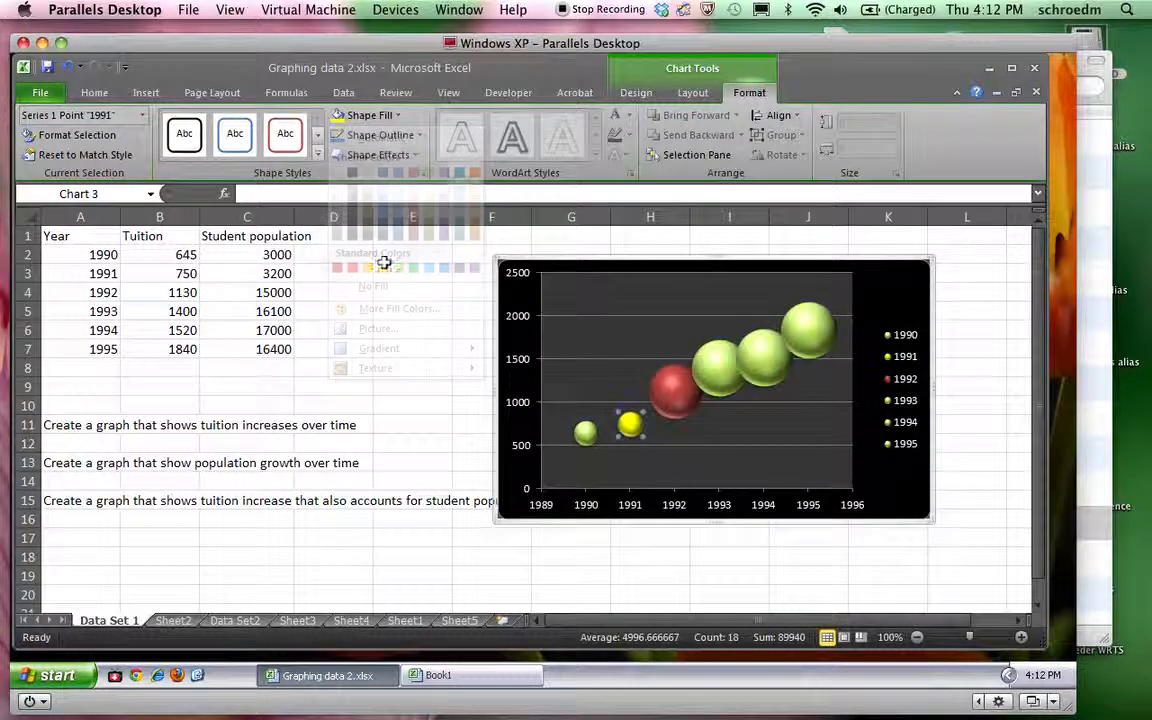
Fill the 1994 bubble with standard purple and deselect the chart.
left_click(782, 363)
left_click(368, 115)
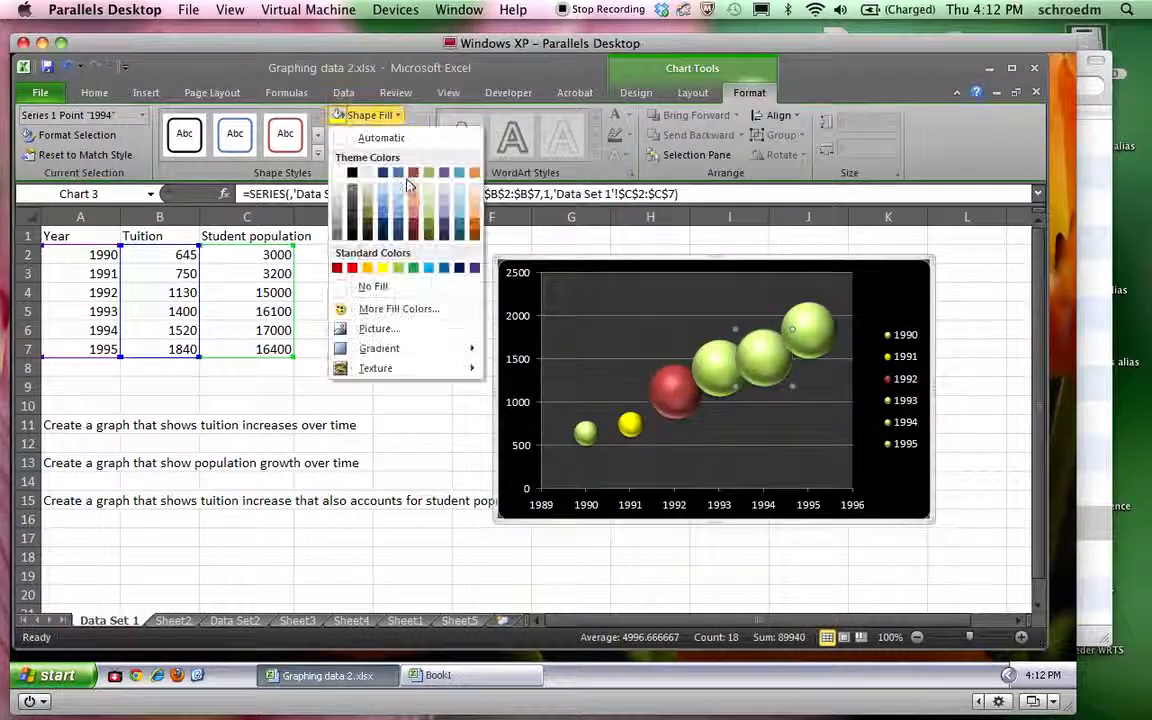
left_click(474, 267)
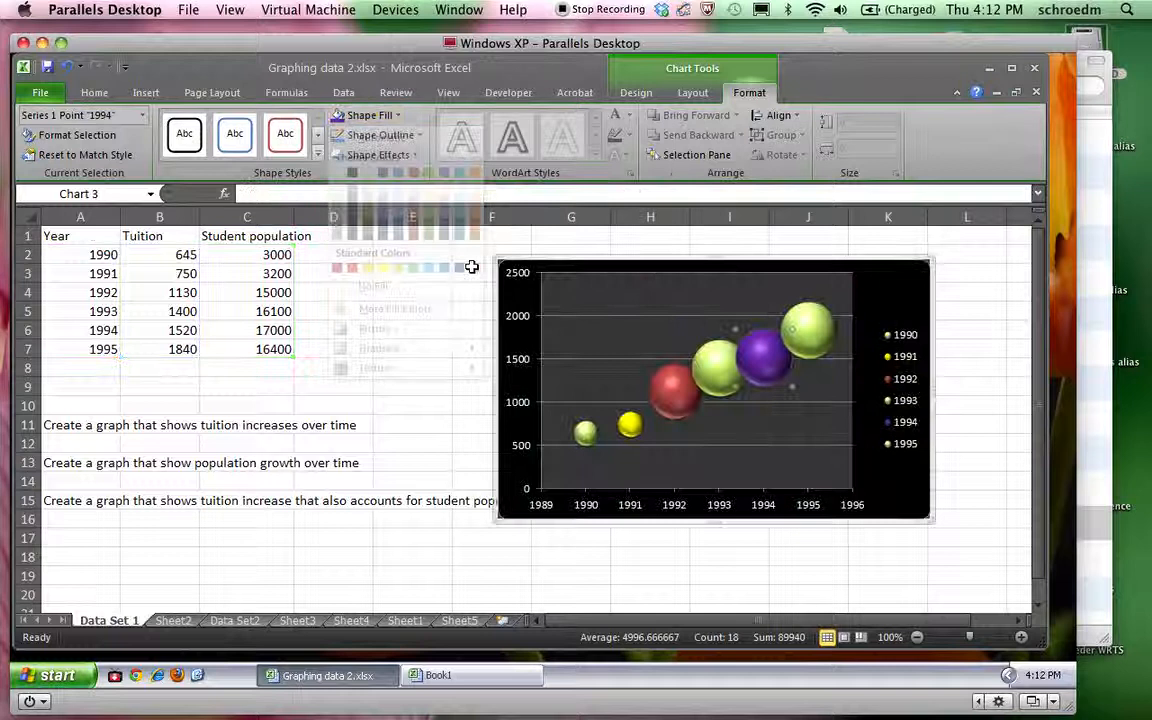
left_click(714, 578)
left_click(660, 372)
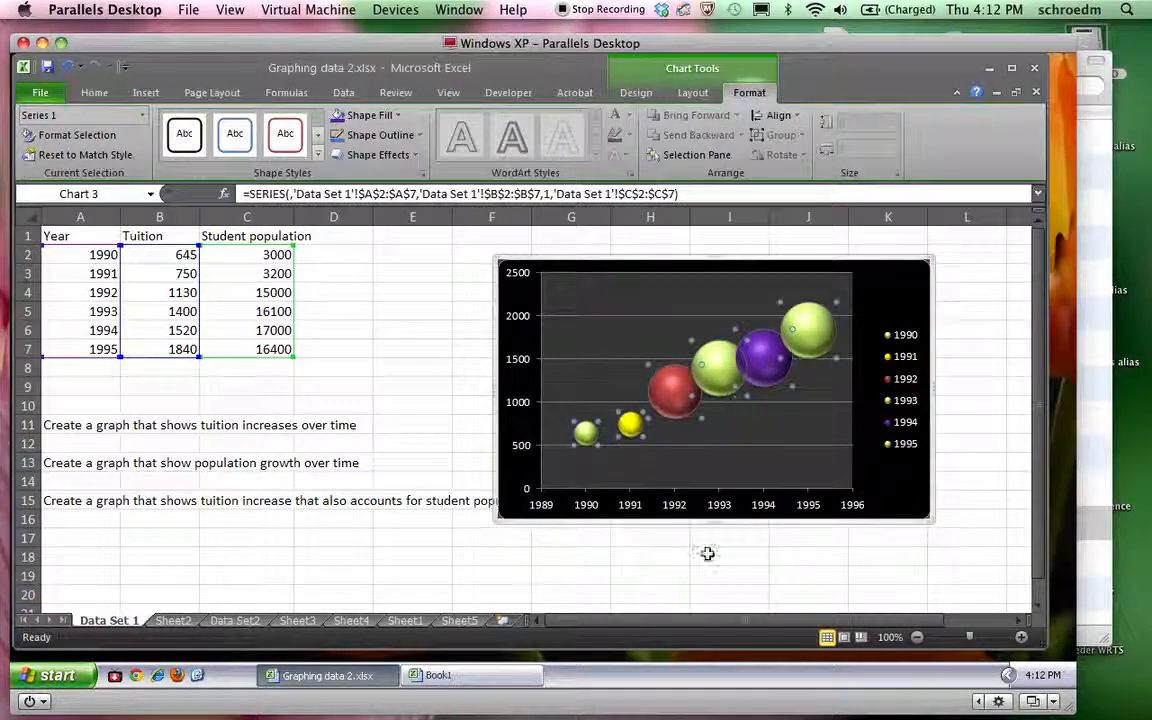
left_click(680, 606)
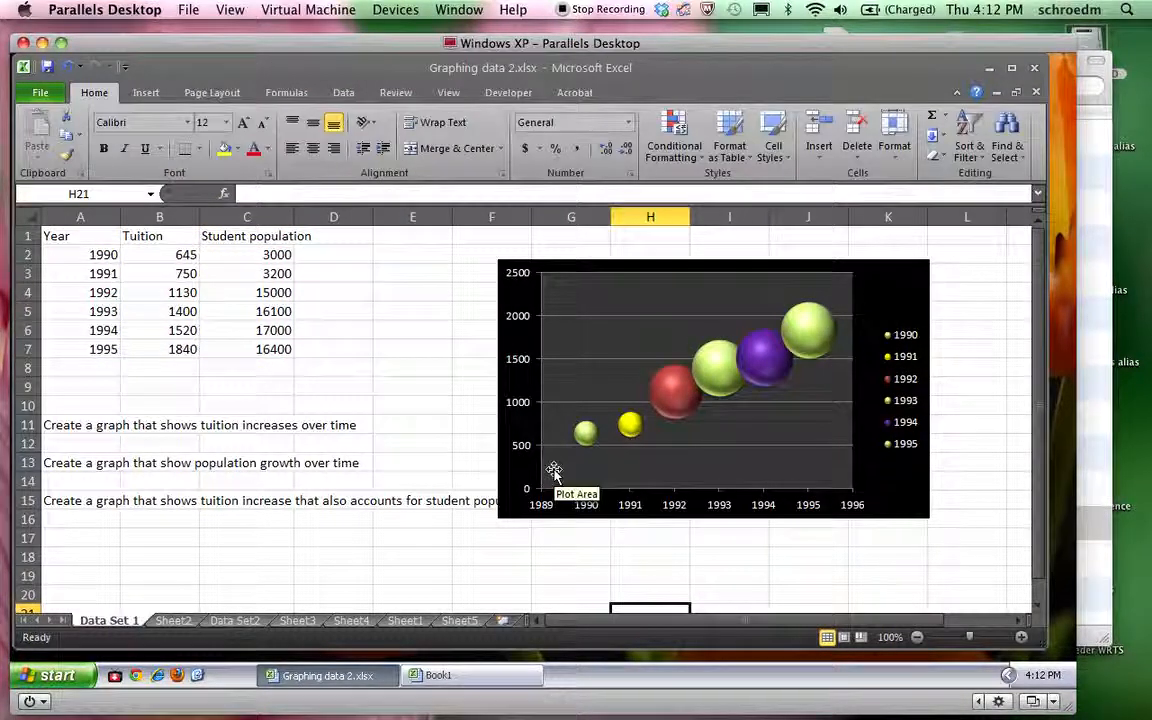
Examine the columns of the Data Set2 sheet and read the table and graph tasks listed on Sheet3.
left_click(224, 621)
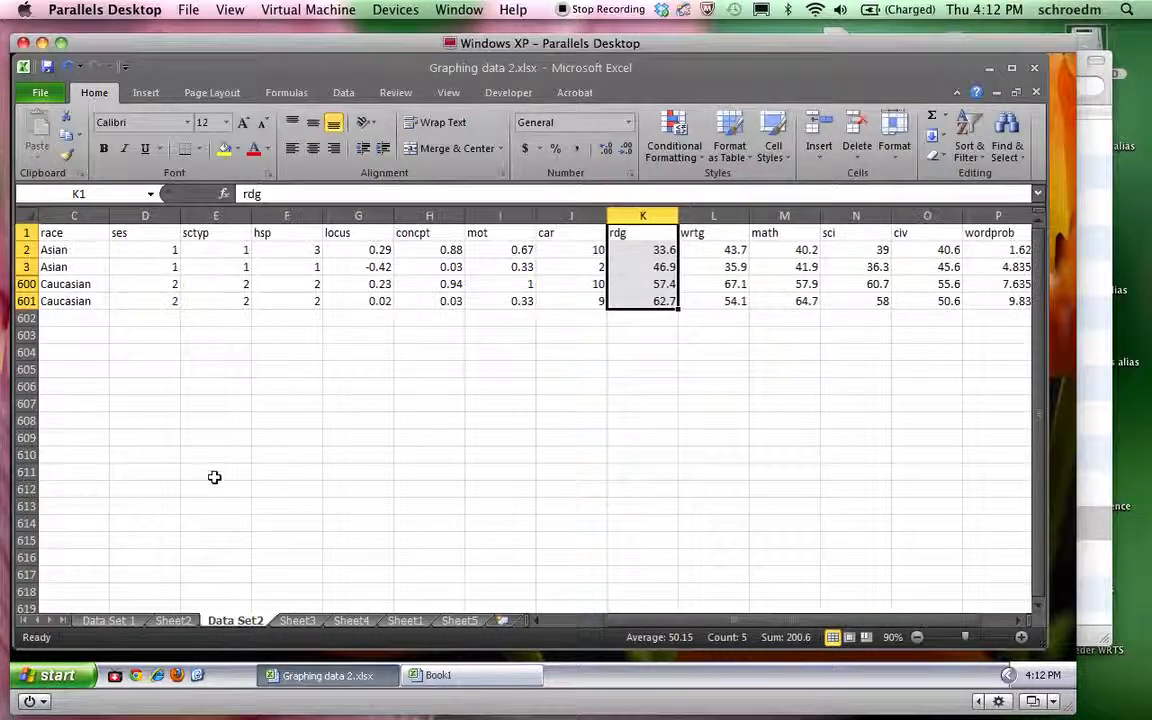
scroll(214, 477, "right", 10)
scroll(214, 477, "left", 10)
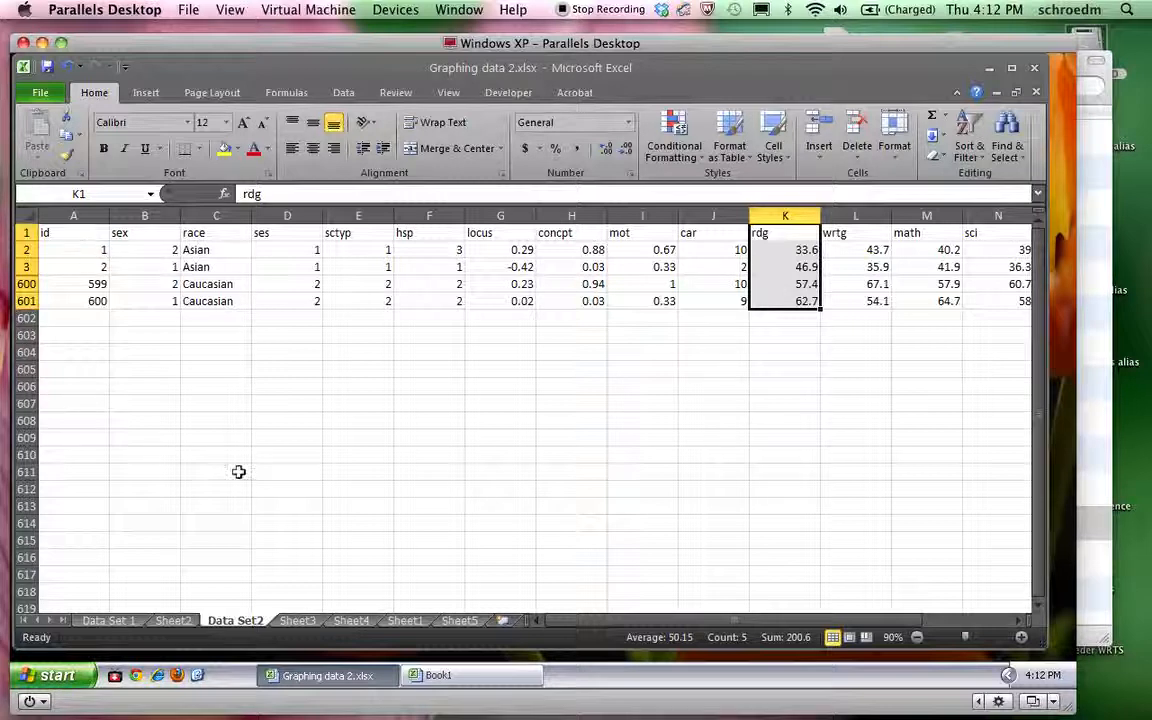
left_click(296, 621)
scroll(361, 463, "down", 6)
scroll(361, 463, "up", 6)
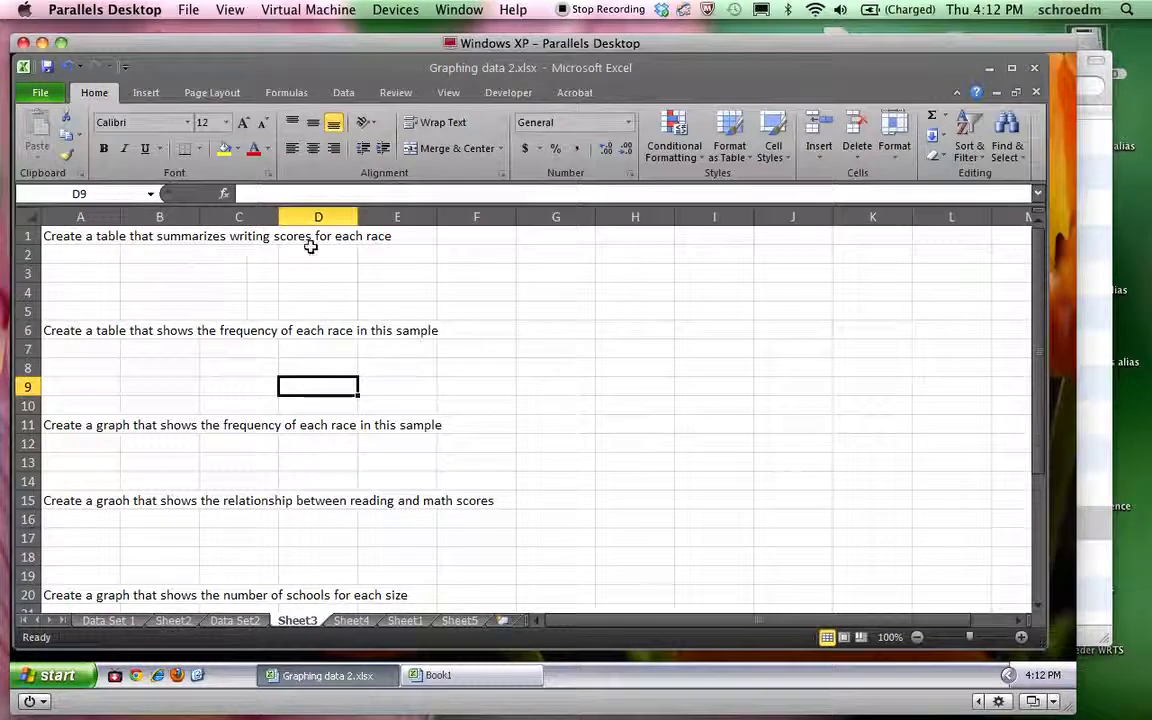
left_click(236, 621)
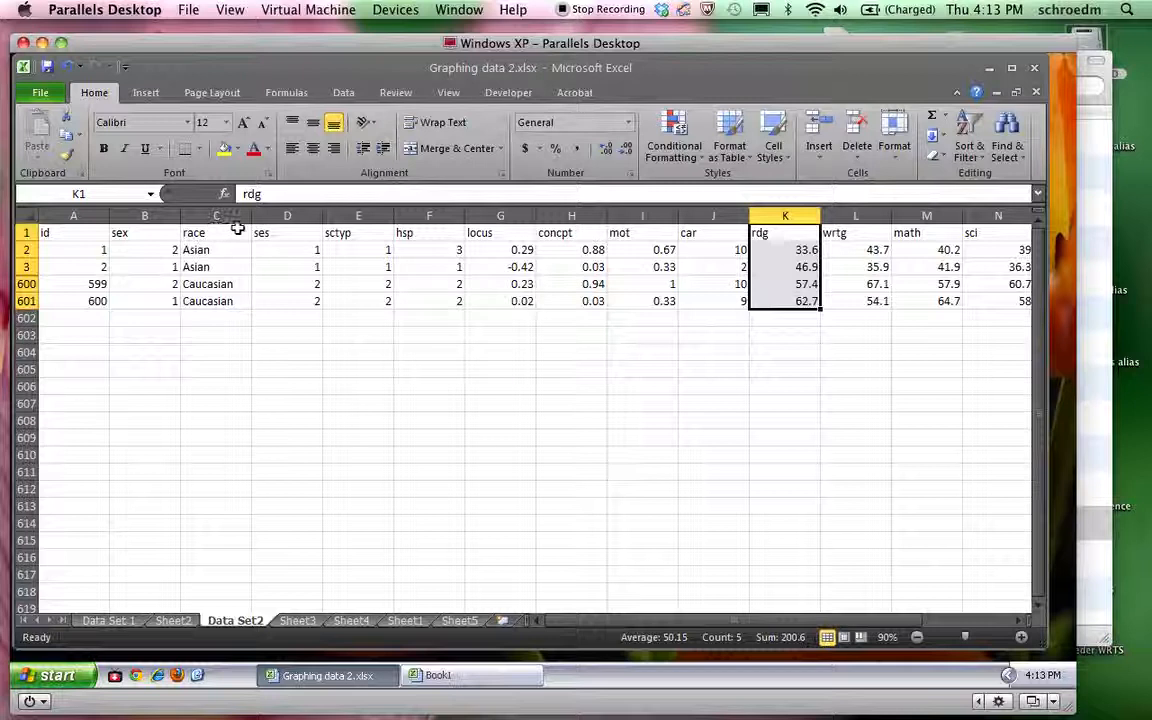
left_click(305, 621)
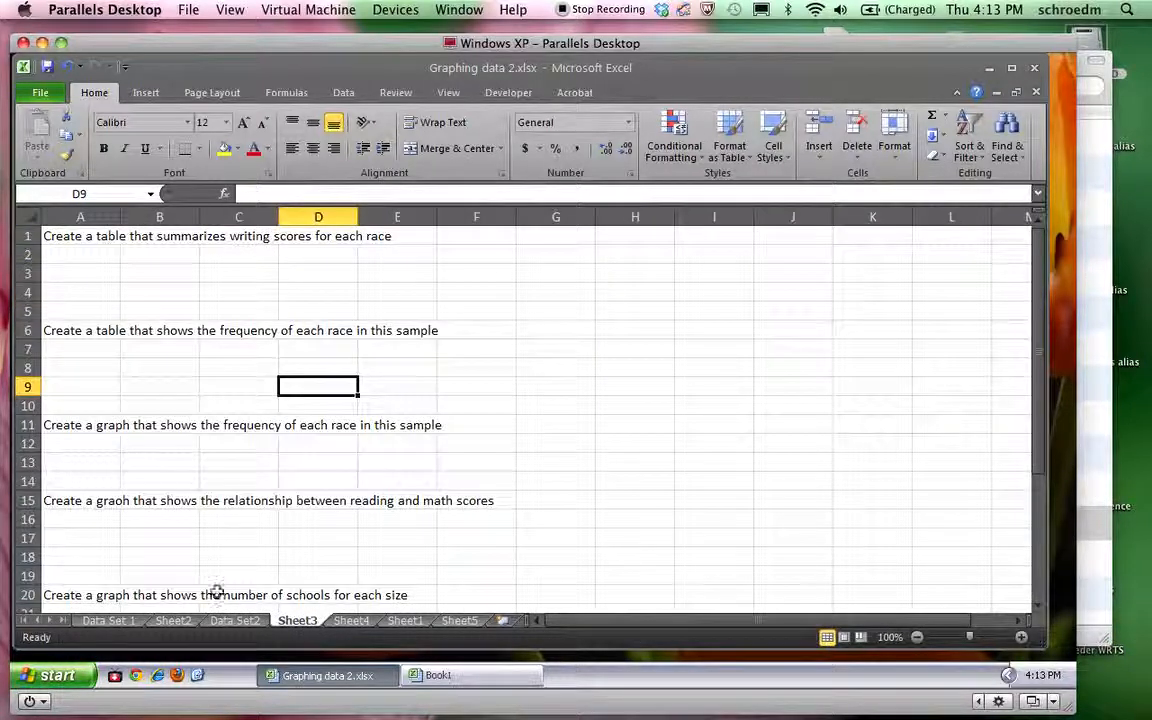
Create a PivotTable on a new worksheet from the Data Set2 range C1:M601, covering the race through math columns.
left_click(235, 621)
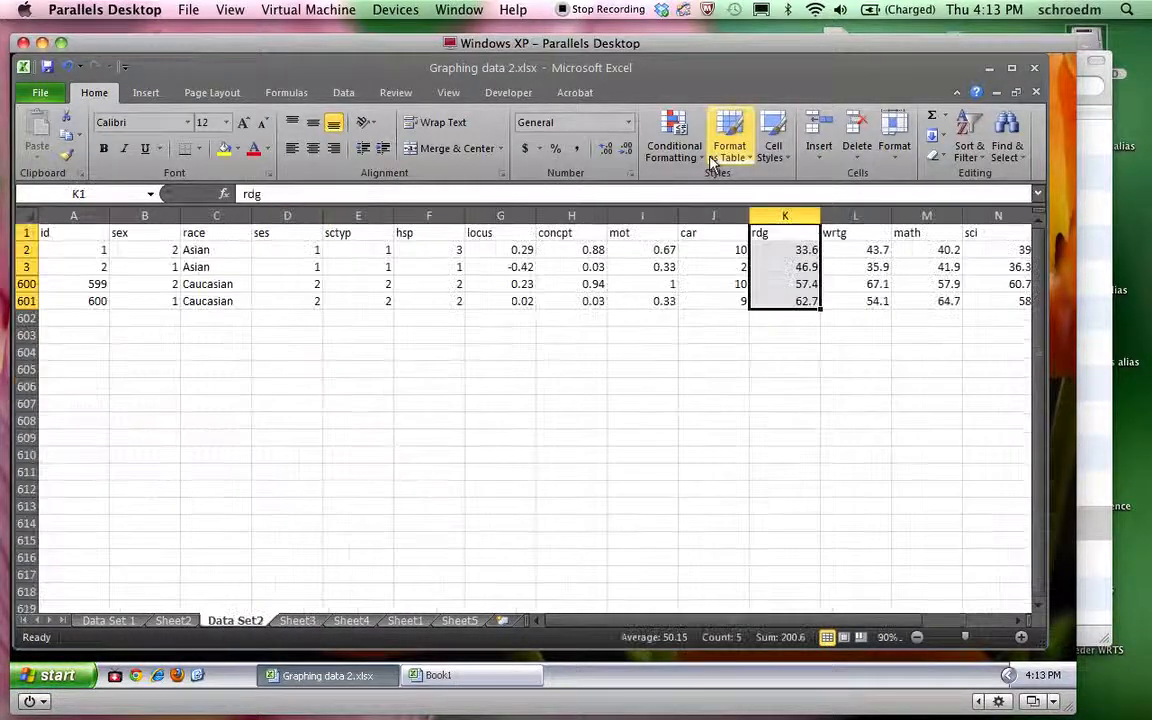
left_click(840, 232)
left_click_drag(216, 215, 935, 204)
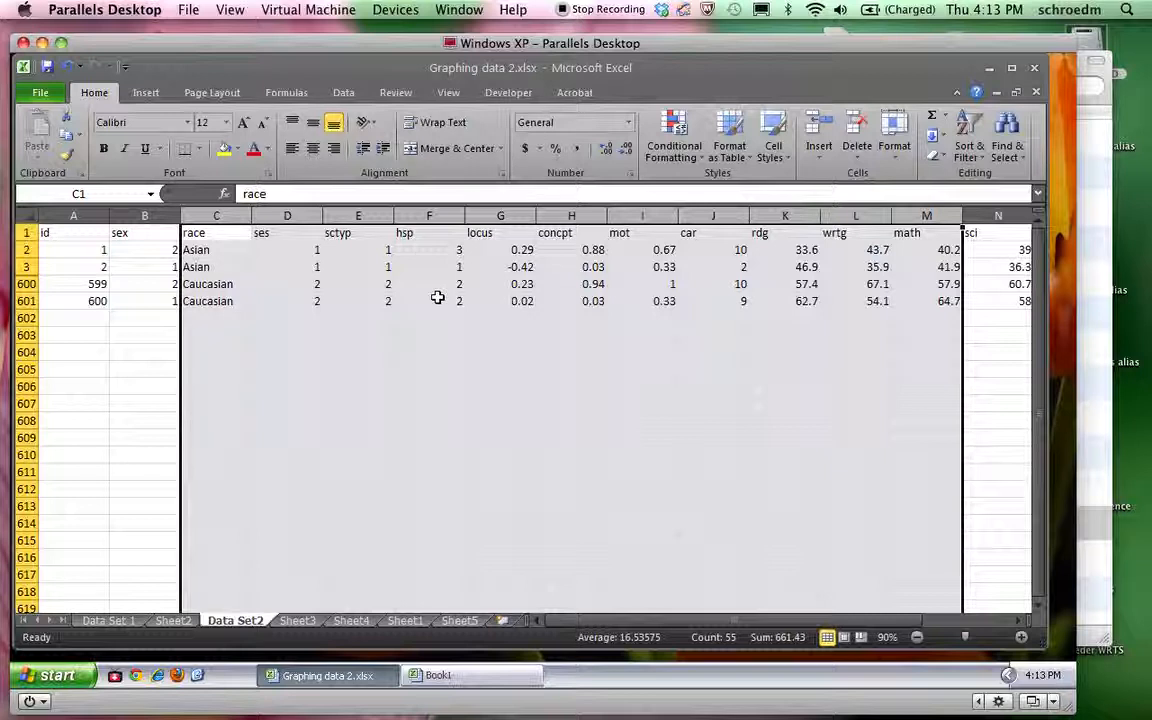
left_click_drag(942, 300, 230, 236)
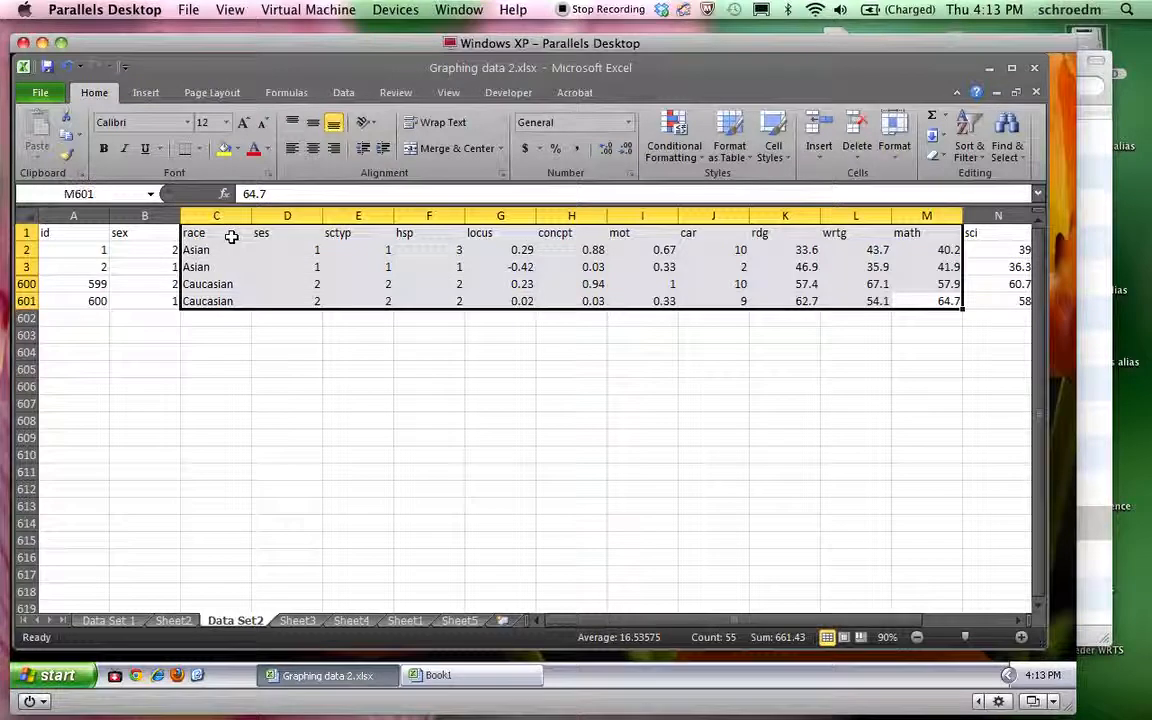
left_click(145, 92)
left_click(42, 135)
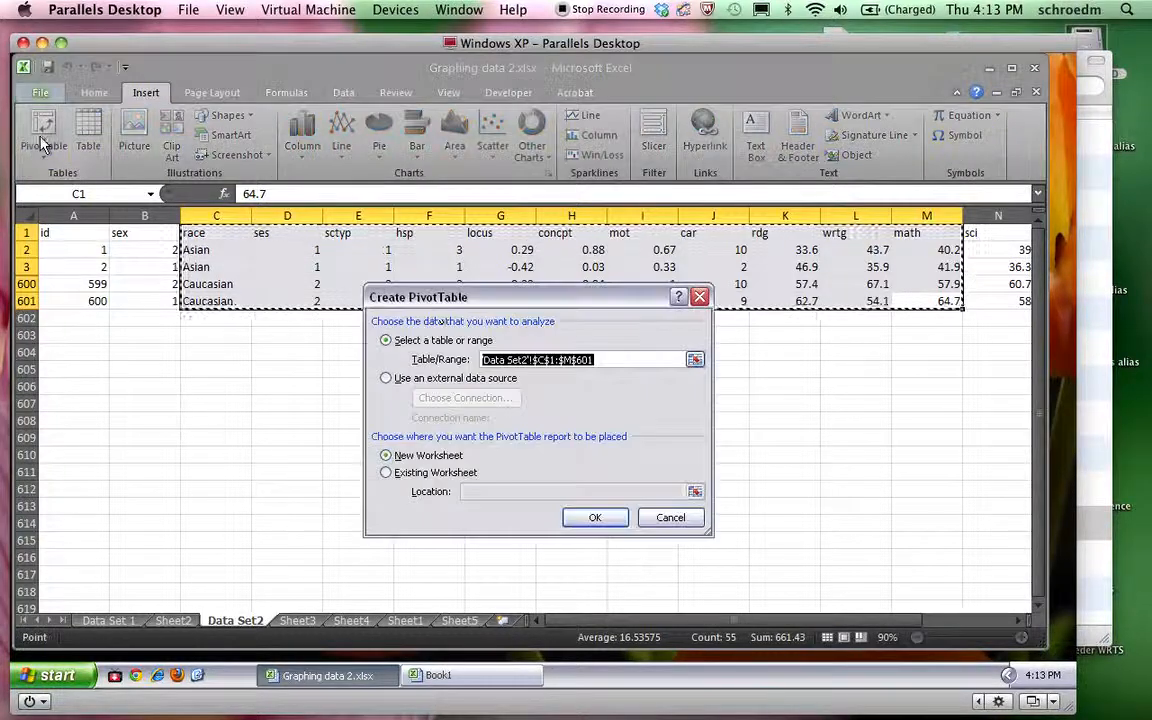
left_click(595, 516)
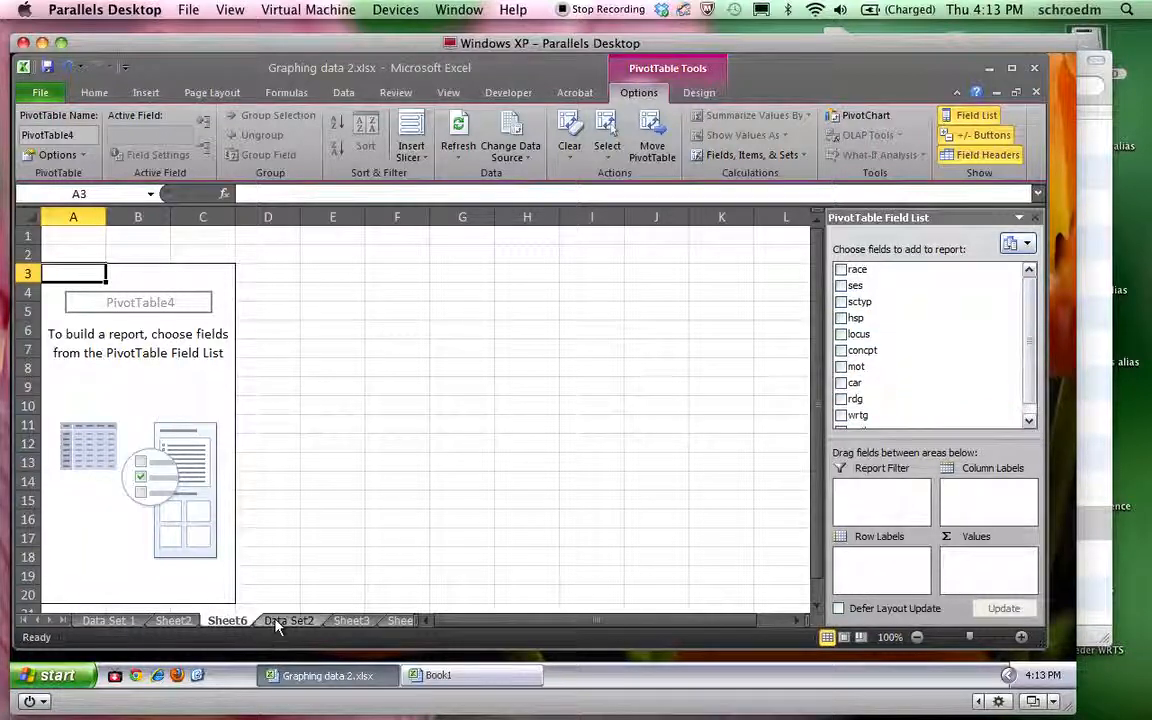
Reread the writing scores task on Sheet3, check the Data Set2 columns, and return to the empty PivotTable sheet.
left_click(340, 622)
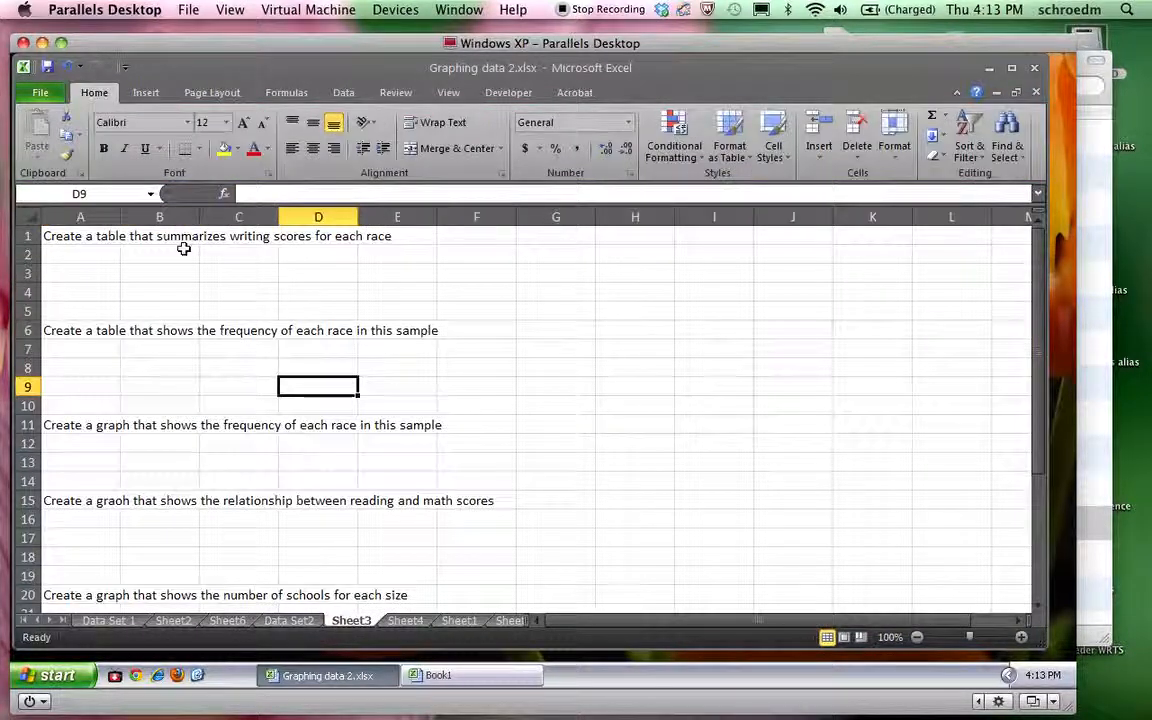
left_click(288, 621)
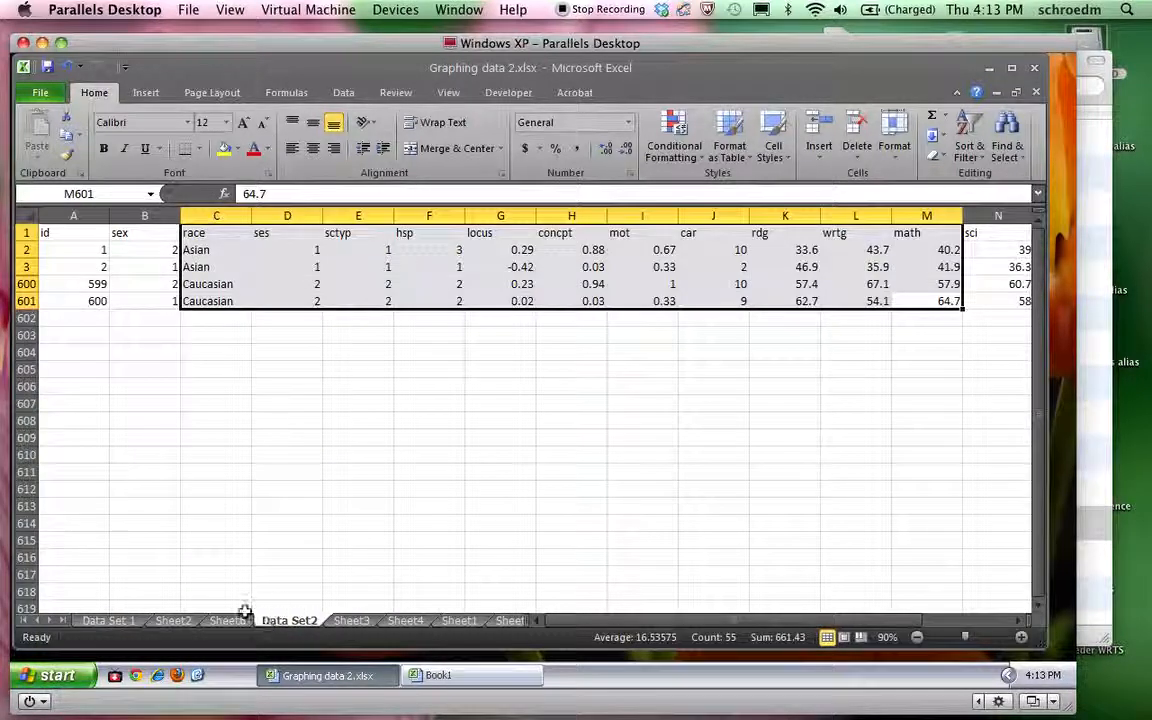
left_click(235, 610)
left_click(228, 620)
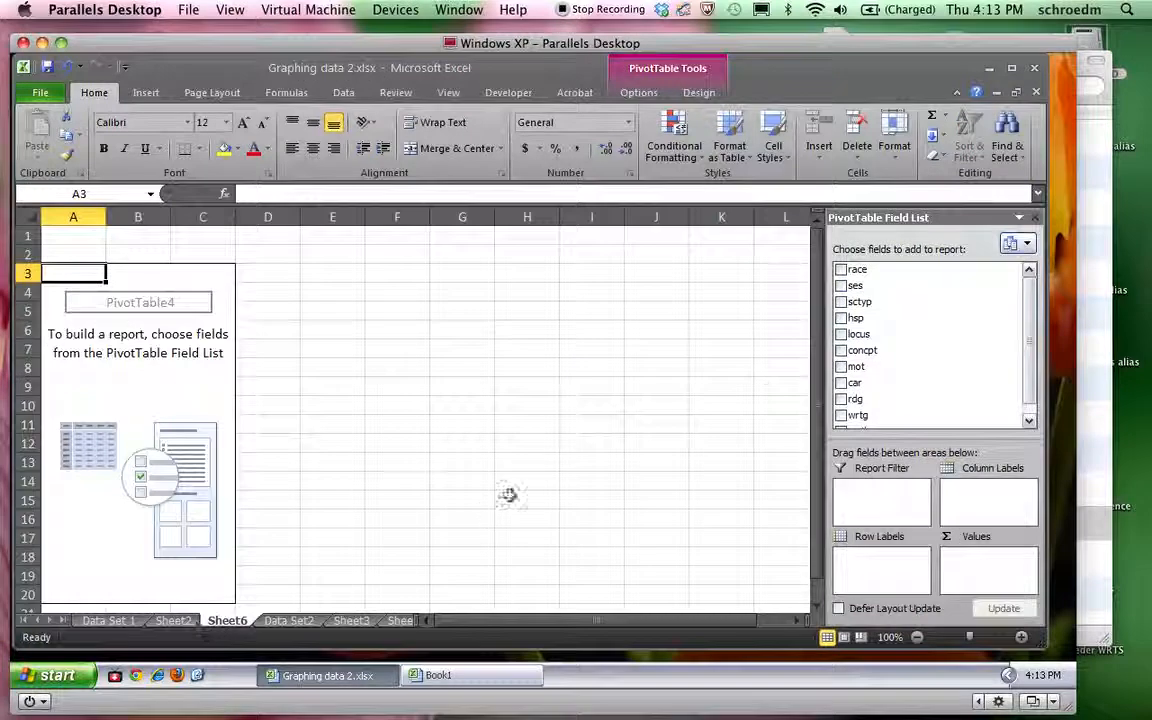
Lay out the PivotTable with race as row labels and wrtg as values summarized by Average.
left_click_drag(872, 270, 870, 575)
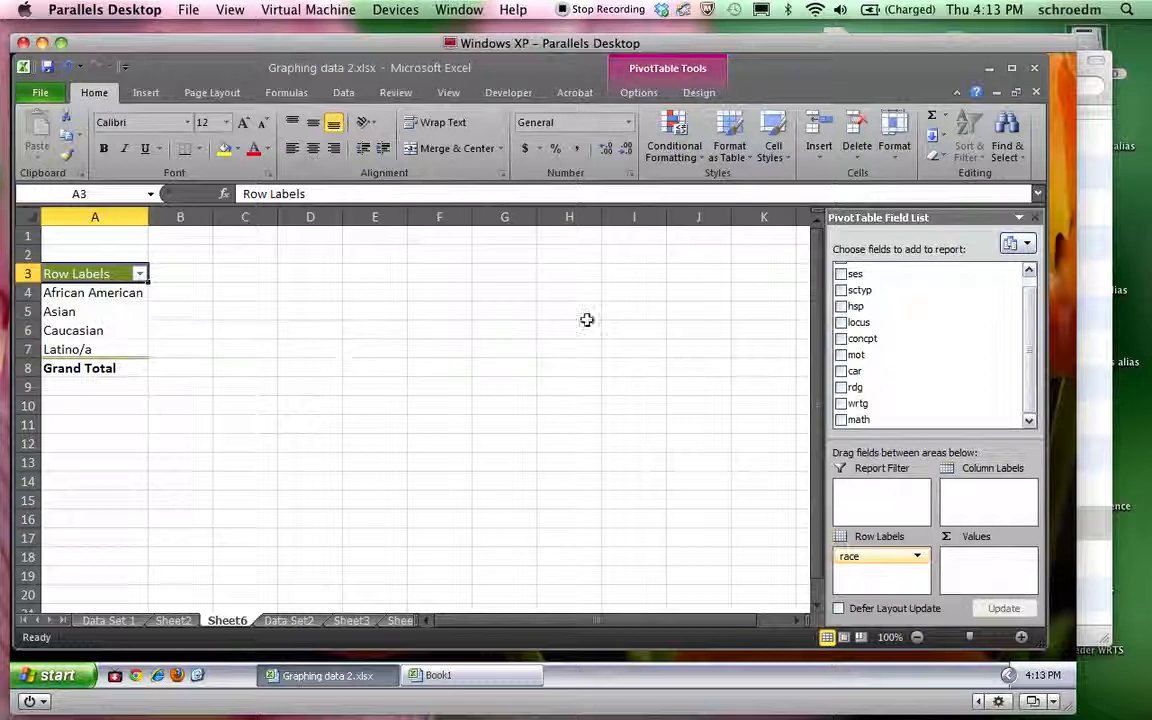
left_click_drag(854, 403, 1020, 556)
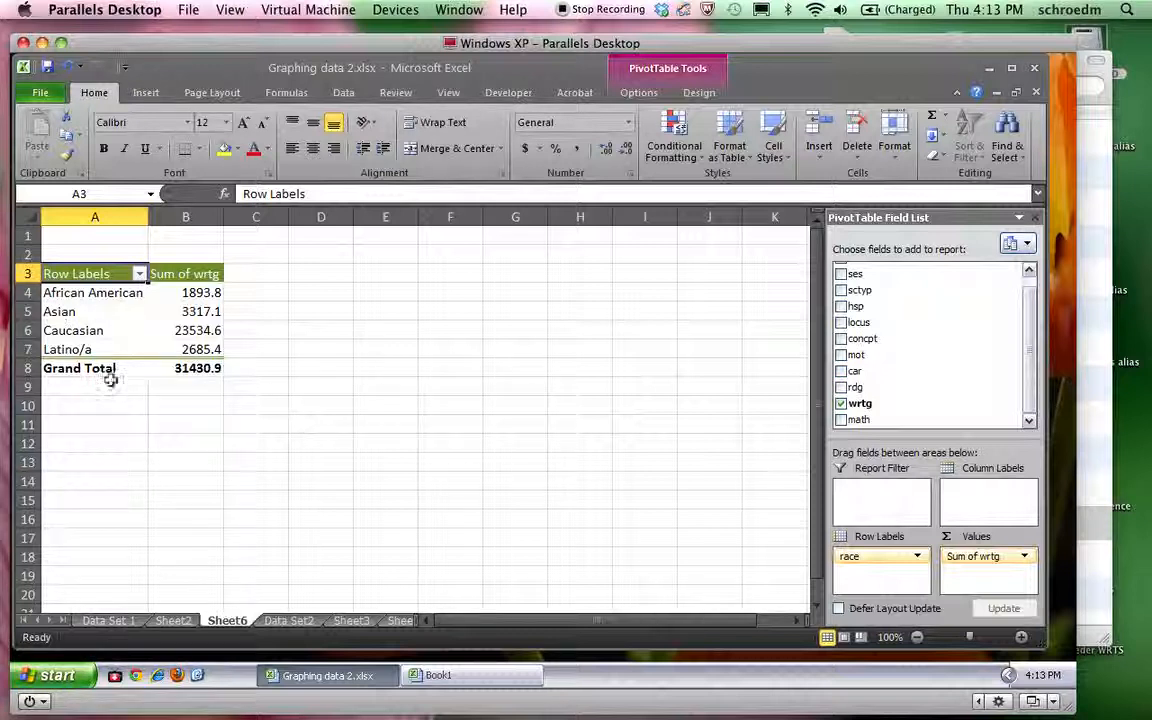
left_click(1025, 557)
left_click(1020, 607)
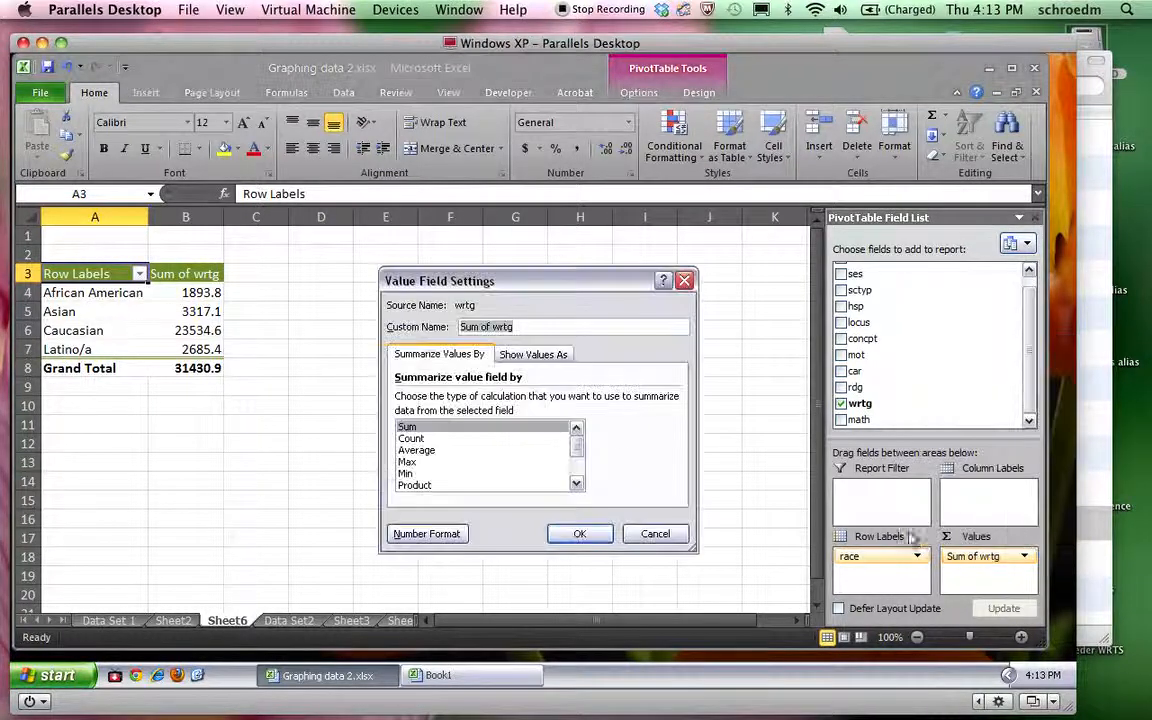
left_click(430, 450)
left_click(579, 533)
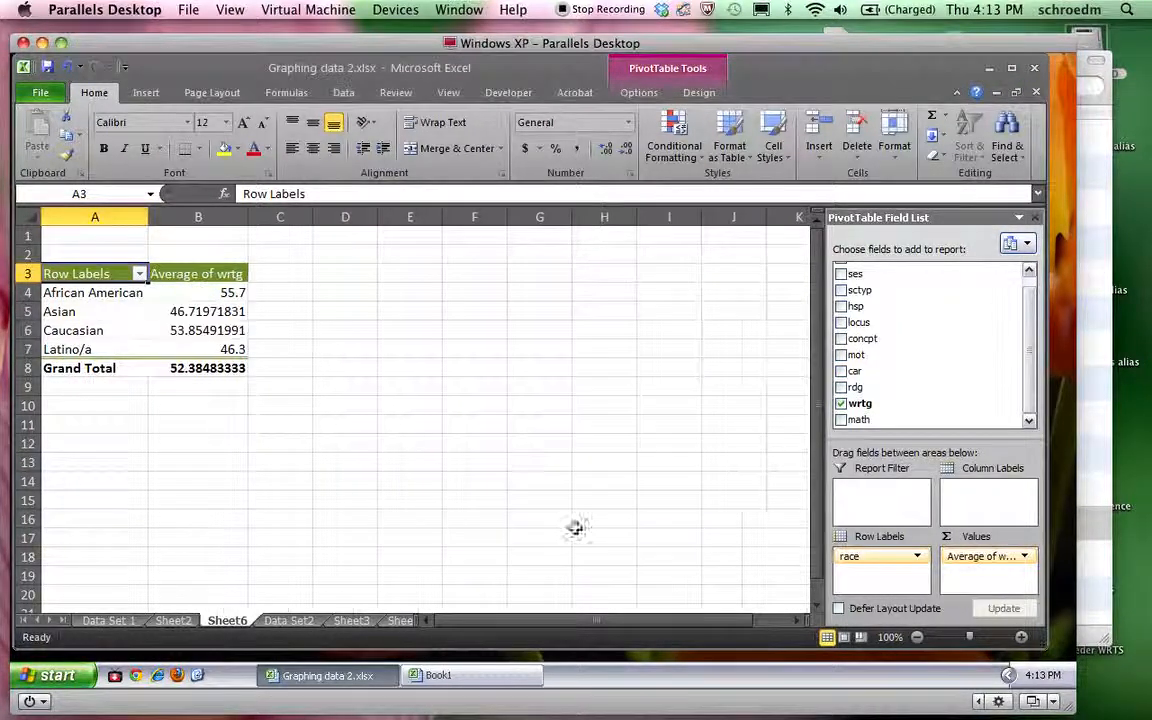
left_click(268, 390)
mouse_move(173, 326)
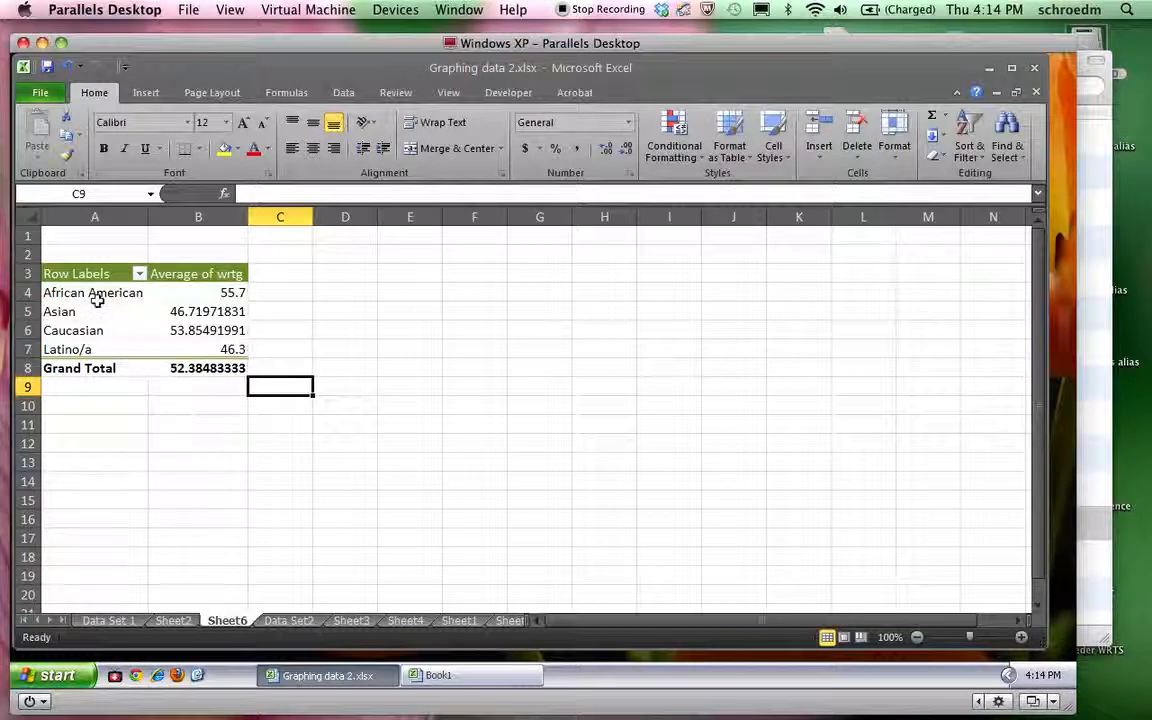
Copy the race names and writing averages in A4:B7 and paste them as values at F1 on Sheet3.
mouse_move(83, 292)
left_click_drag(88, 295, 228, 351)
key("ctrl+c")
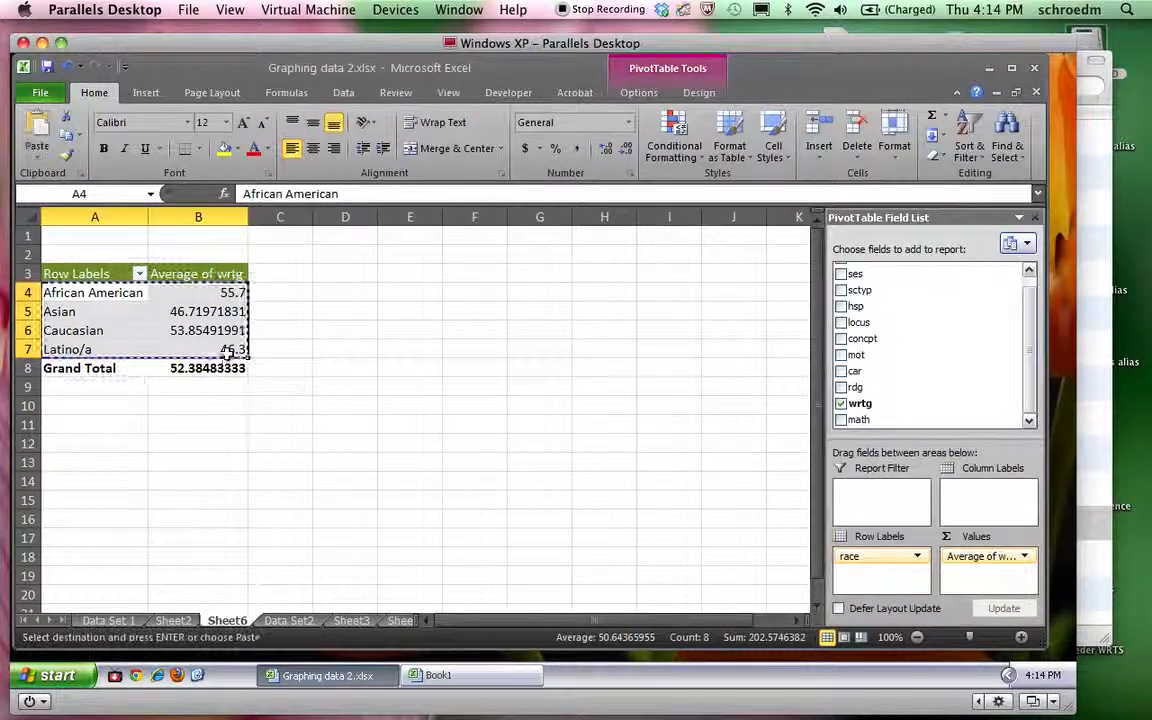
right_click(228, 351)
left_click(228, 351)
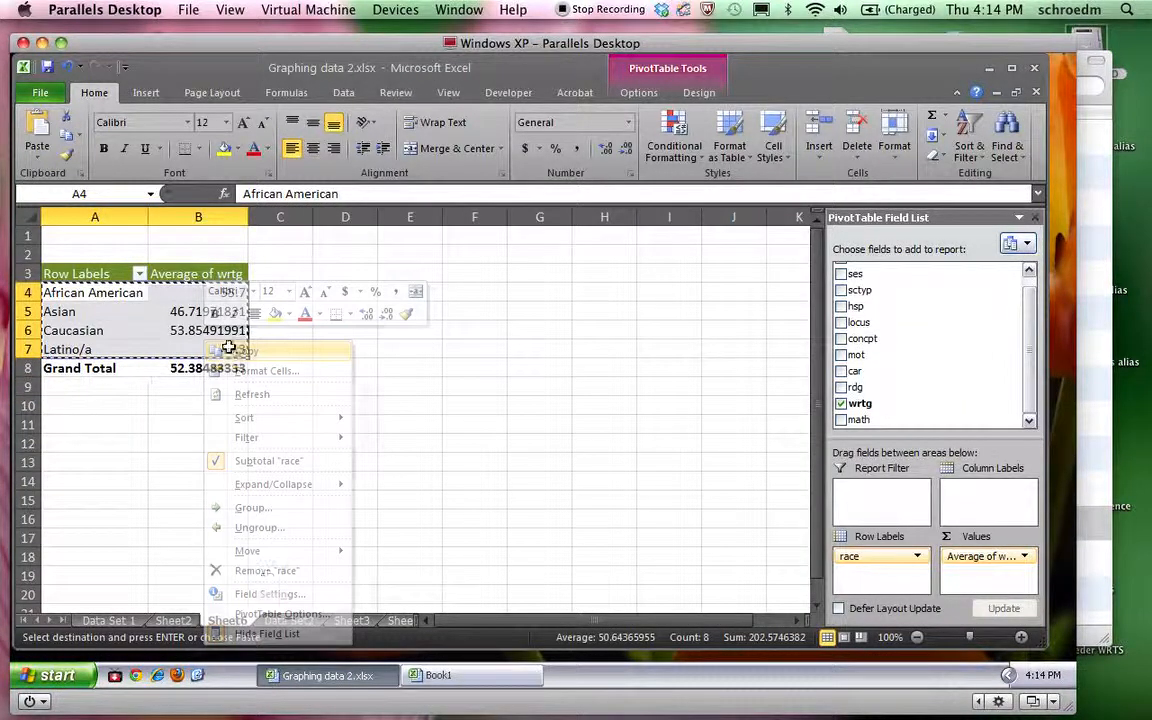
left_click(340, 621)
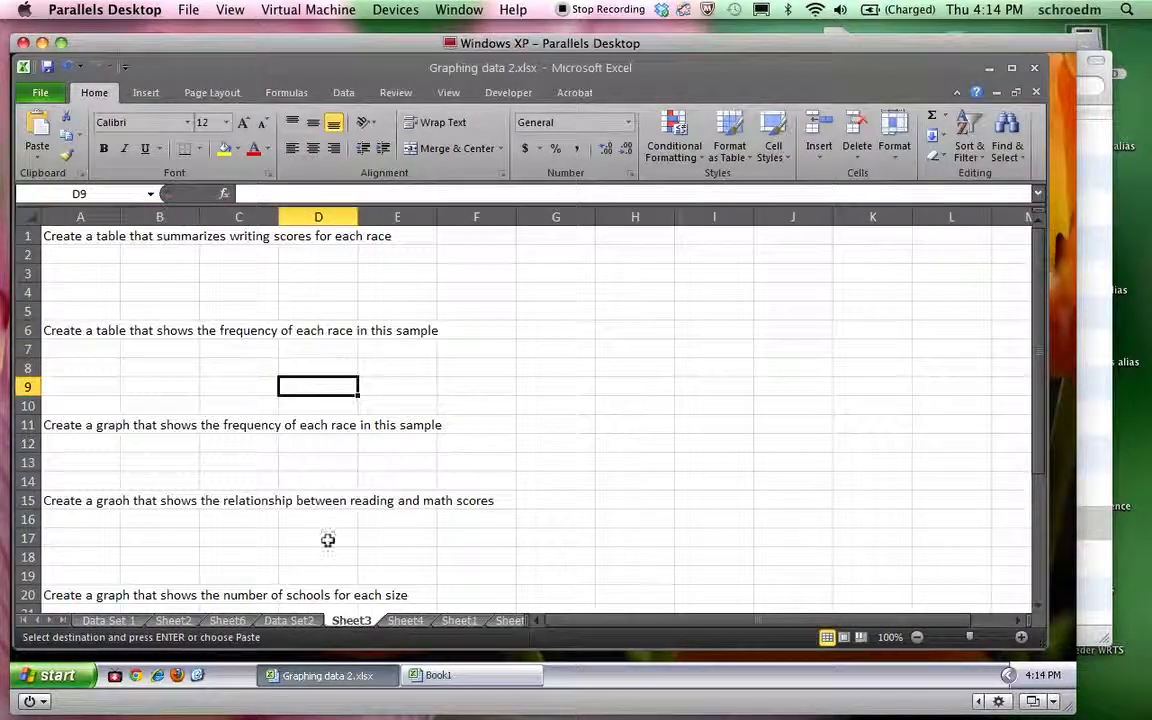
left_click(460, 237)
right_click(465, 238)
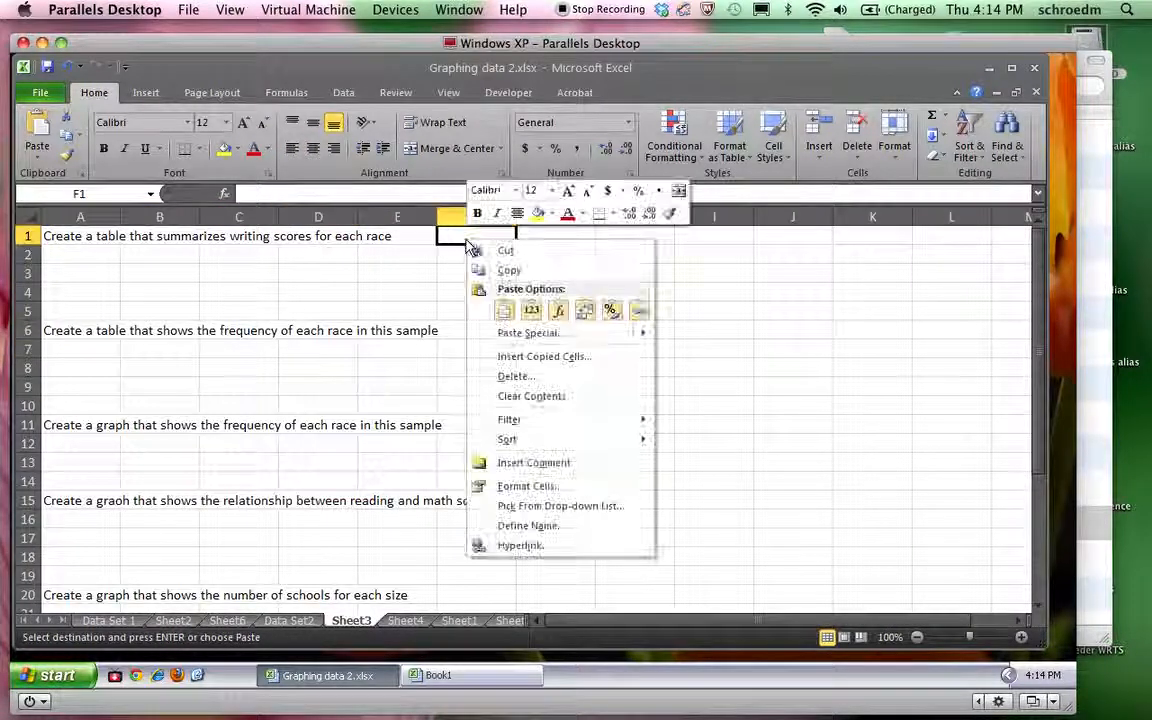
mouse_move(514, 341)
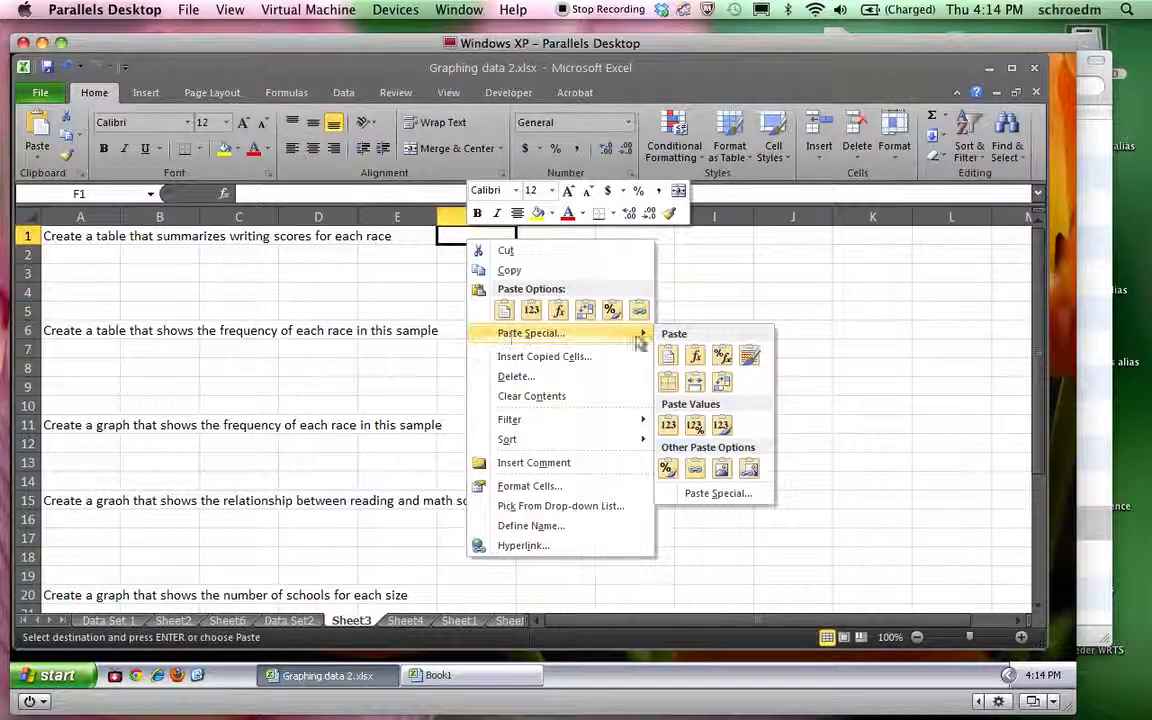
left_click(663, 422)
left_click(606, 390)
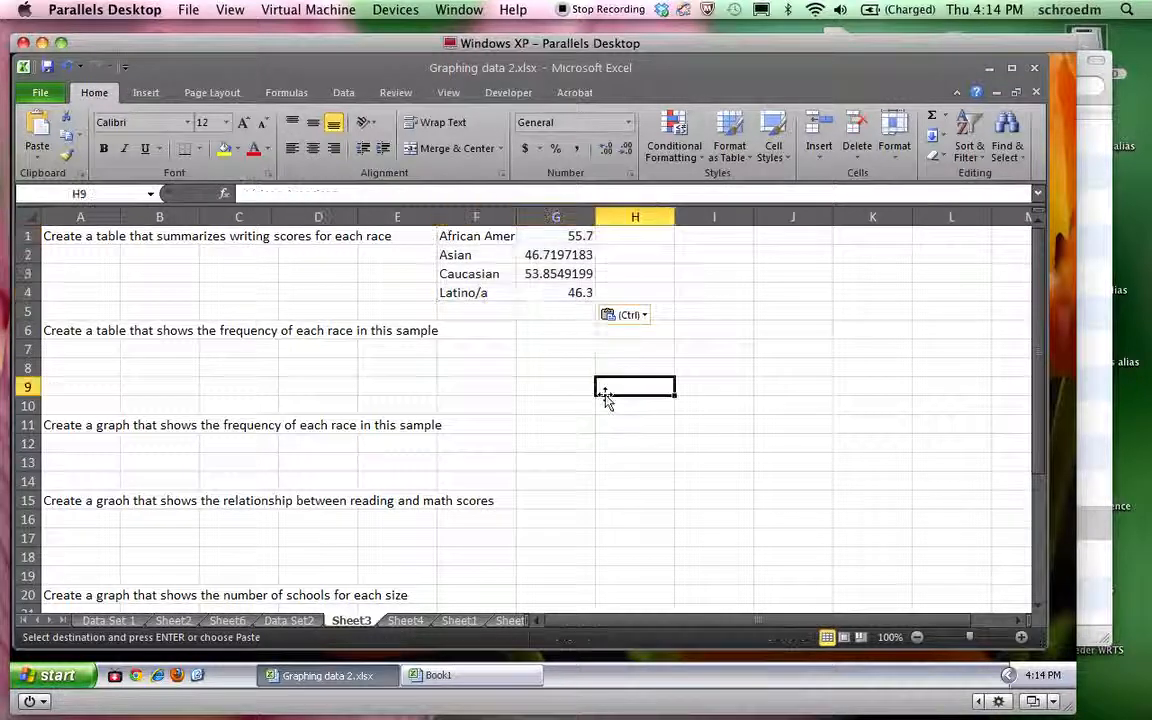
left_click(491, 236)
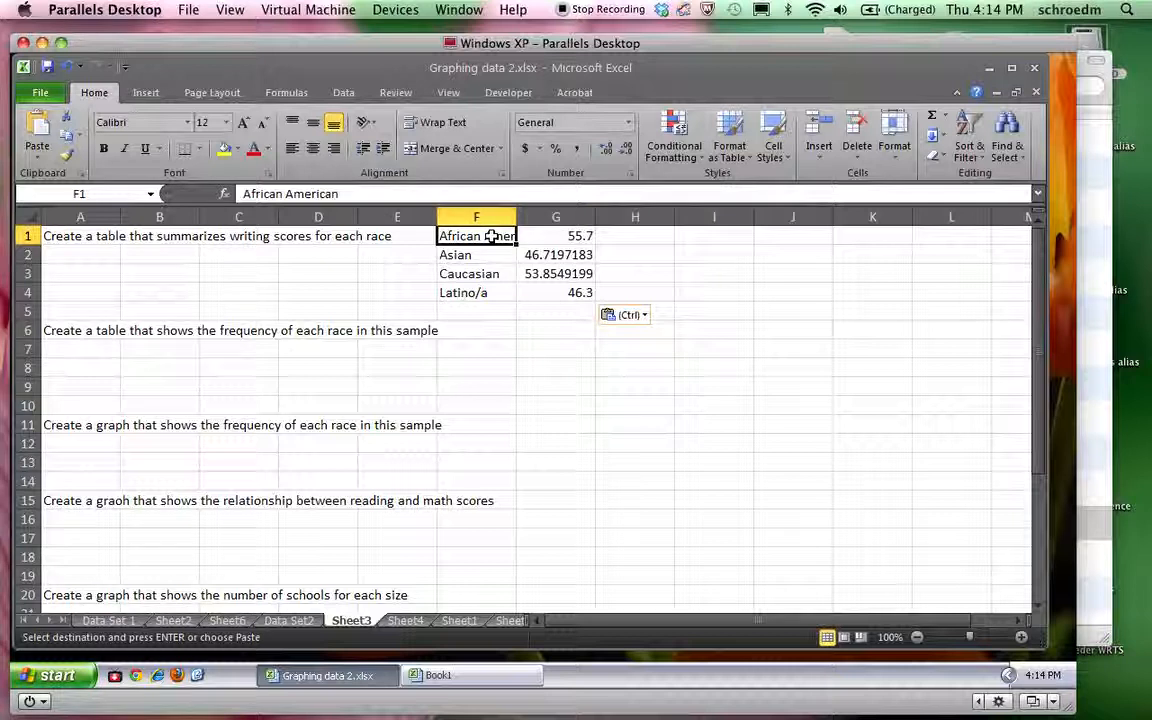
left_click(489, 253)
left_click_drag(489, 236, 481, 290)
left_click_drag(576, 236, 567, 292)
left_click(484, 235)
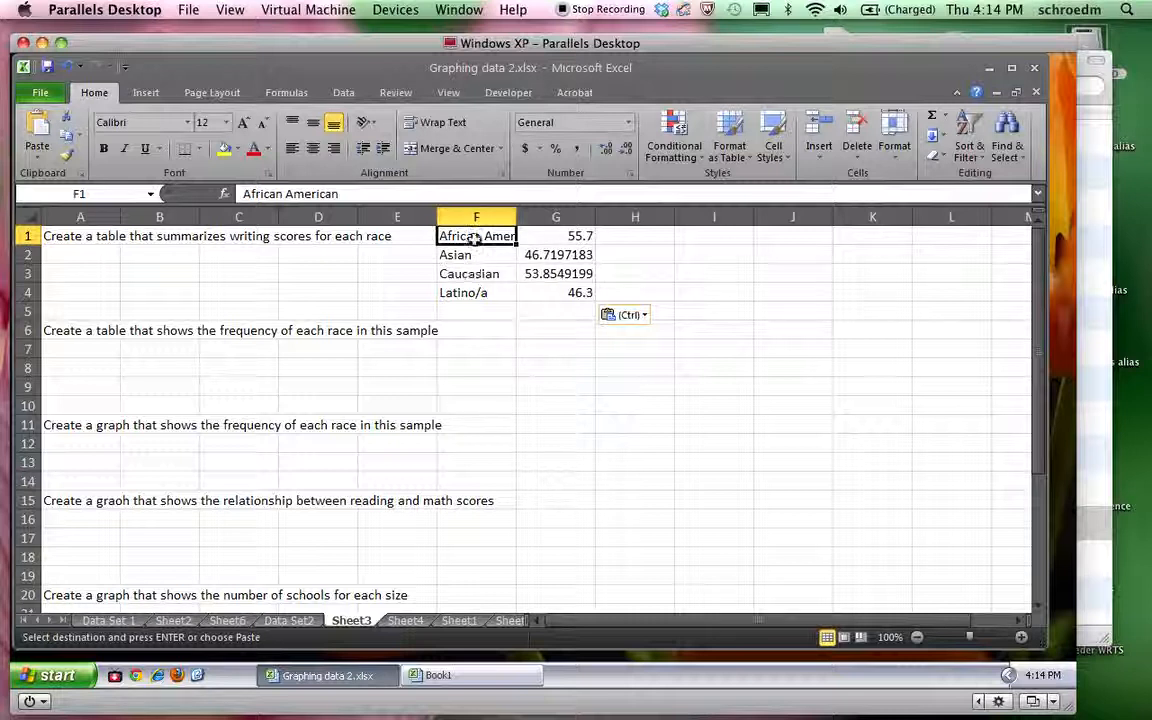
Insert a clustered column chart from the race averages in F1:G4 and move it to the right of the table.
left_click_drag(470, 236, 555, 291)
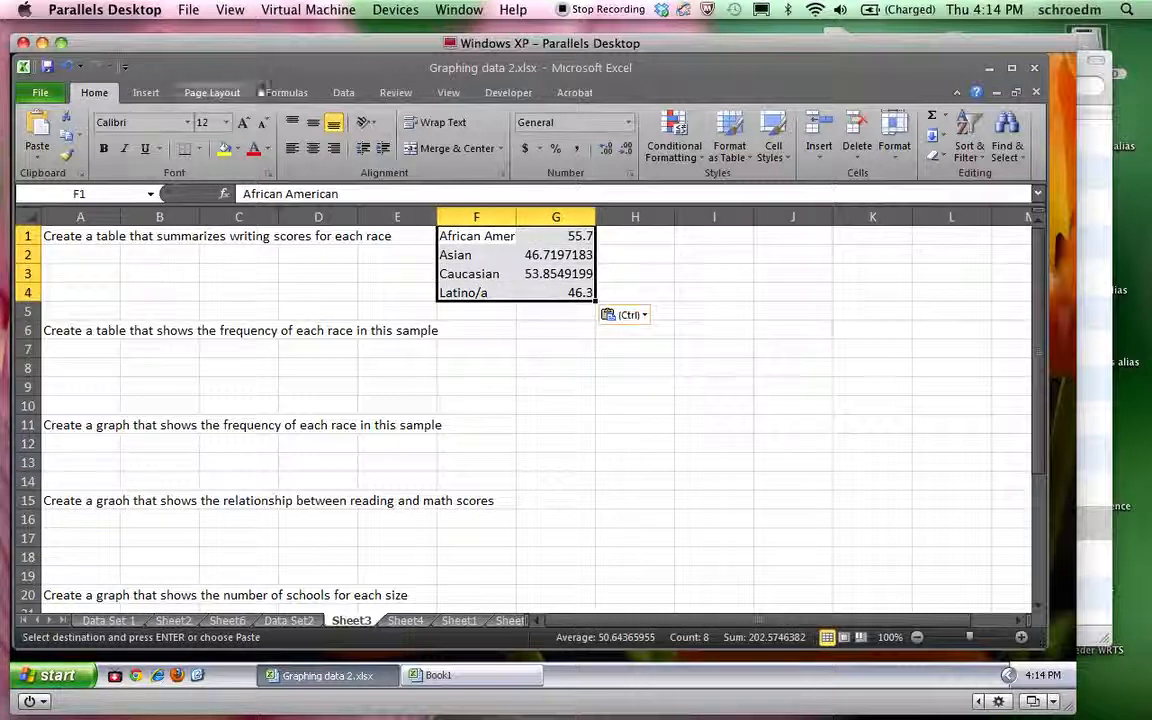
left_click(146, 92)
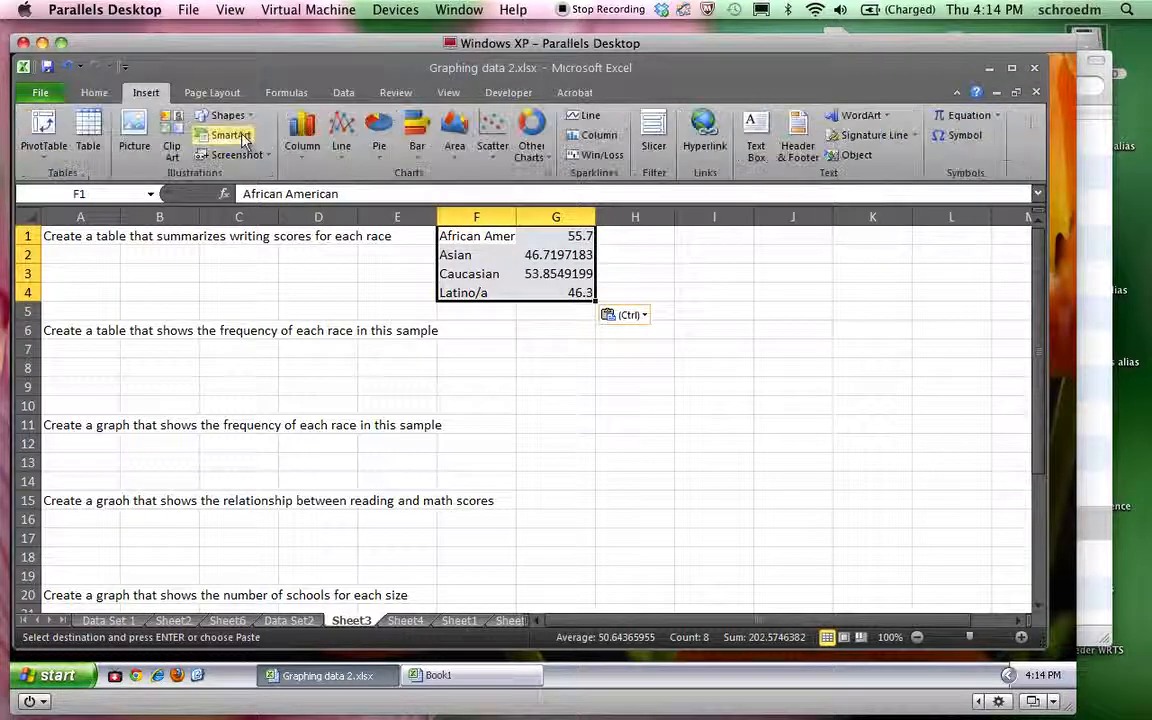
left_click(290, 130)
left_click(307, 208)
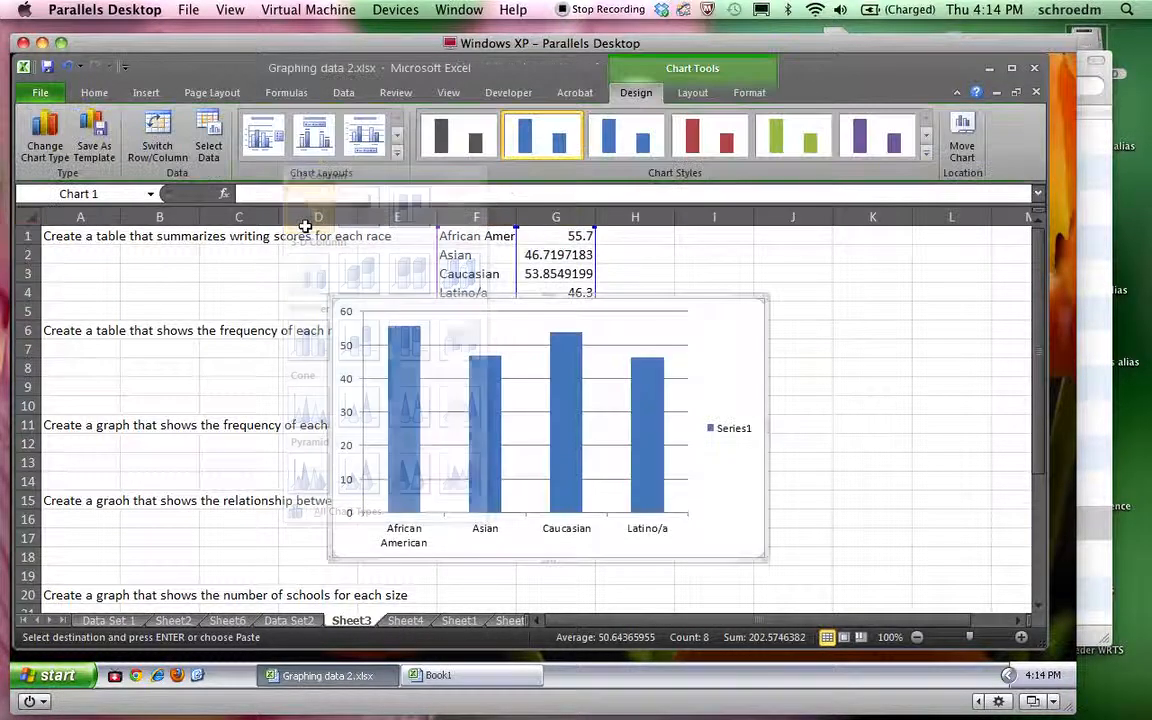
left_click_drag(414, 298, 679, 263)
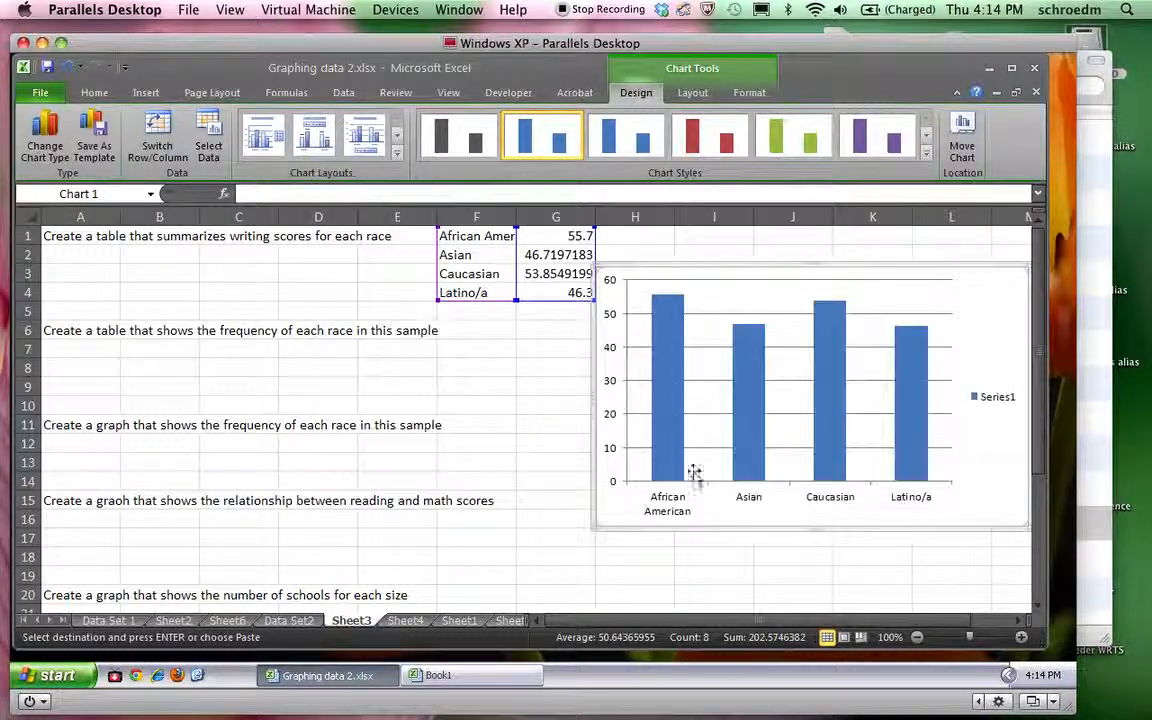
Delete the column chart's legend and shrink the chart to fit beside the race averages table.
left_click(1000, 398)
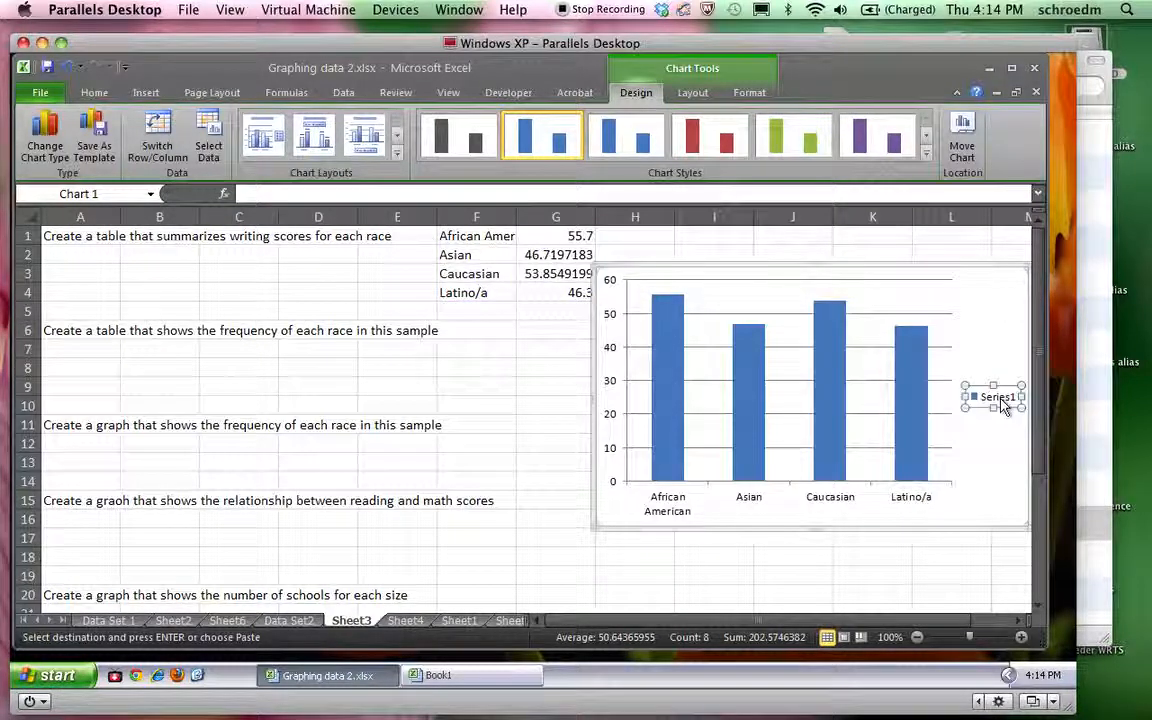
key("Delete")
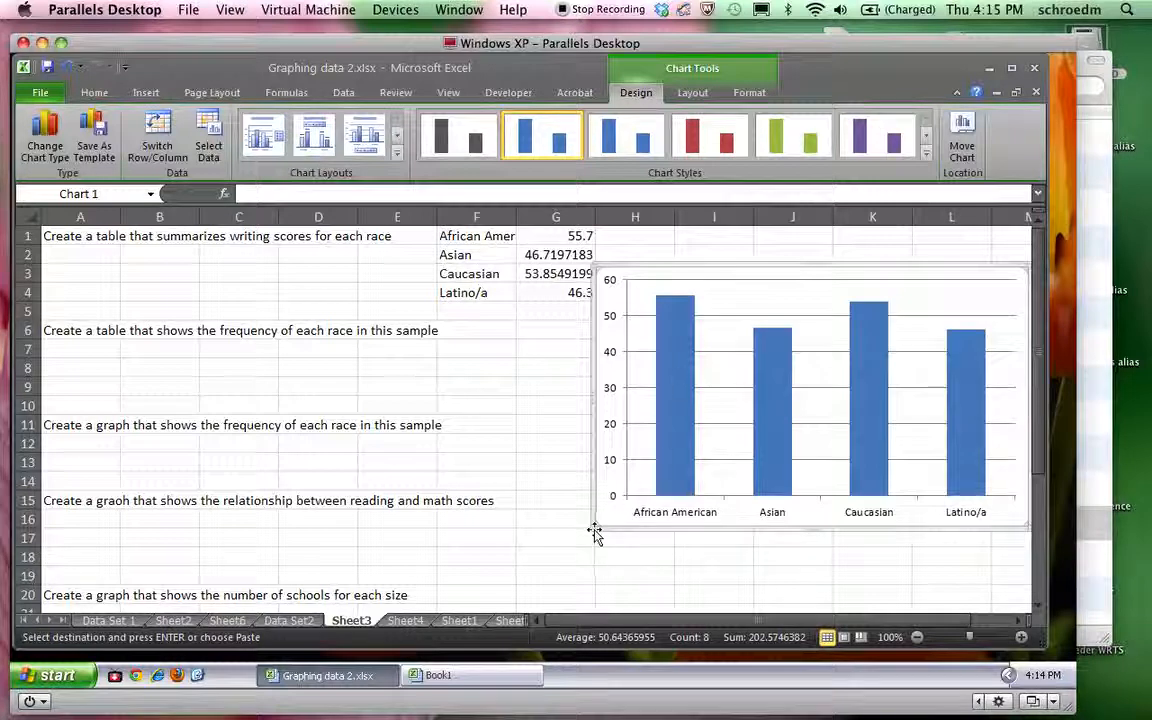
left_click_drag(595, 524, 637, 295)
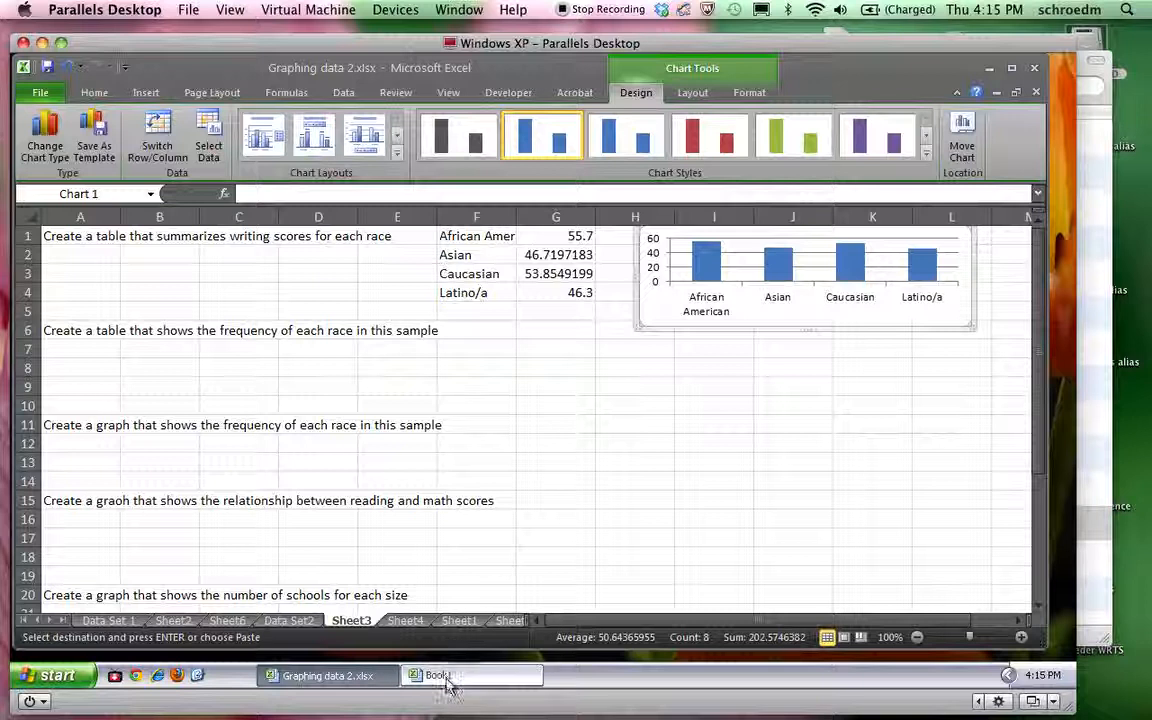
Rename Sheet6 as Pivot Table.
left_click(227, 620)
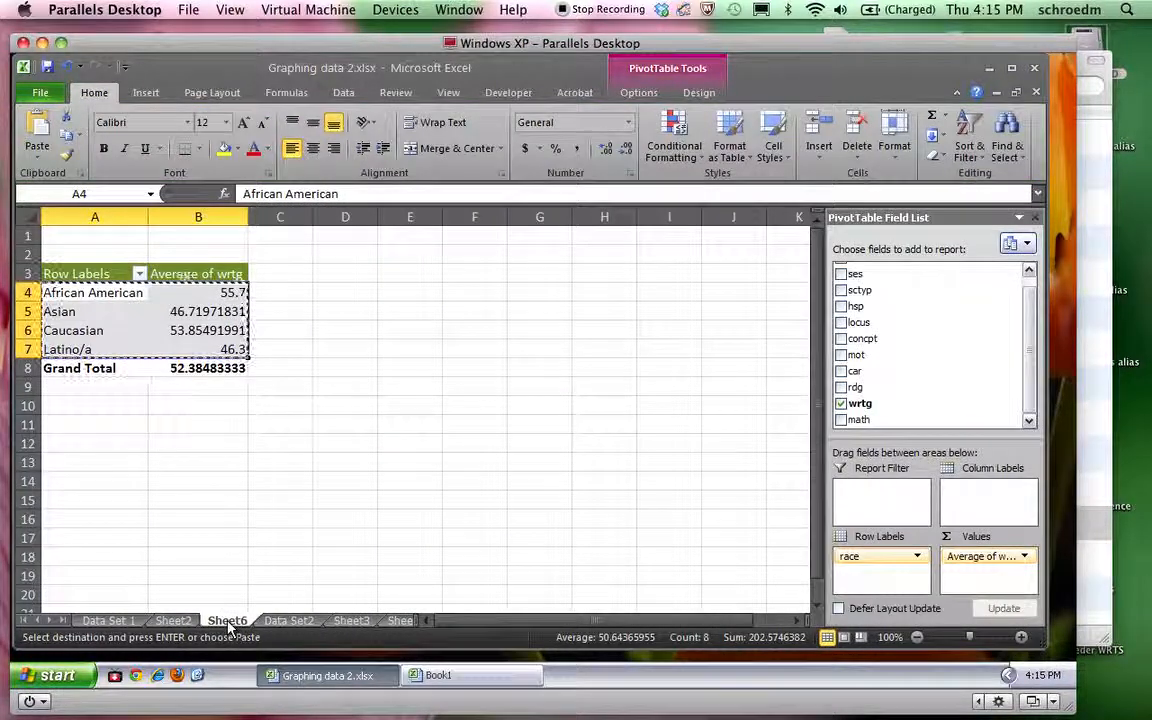
right_click(228, 622)
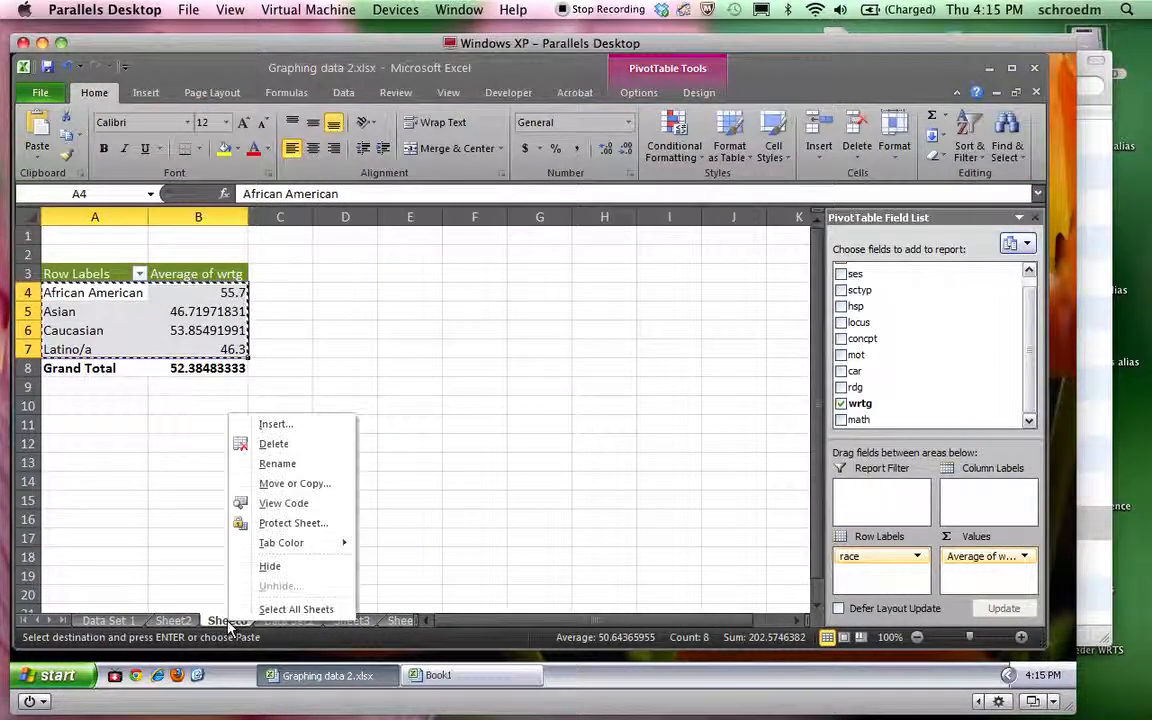
left_click(277, 463)
type("Pivo")
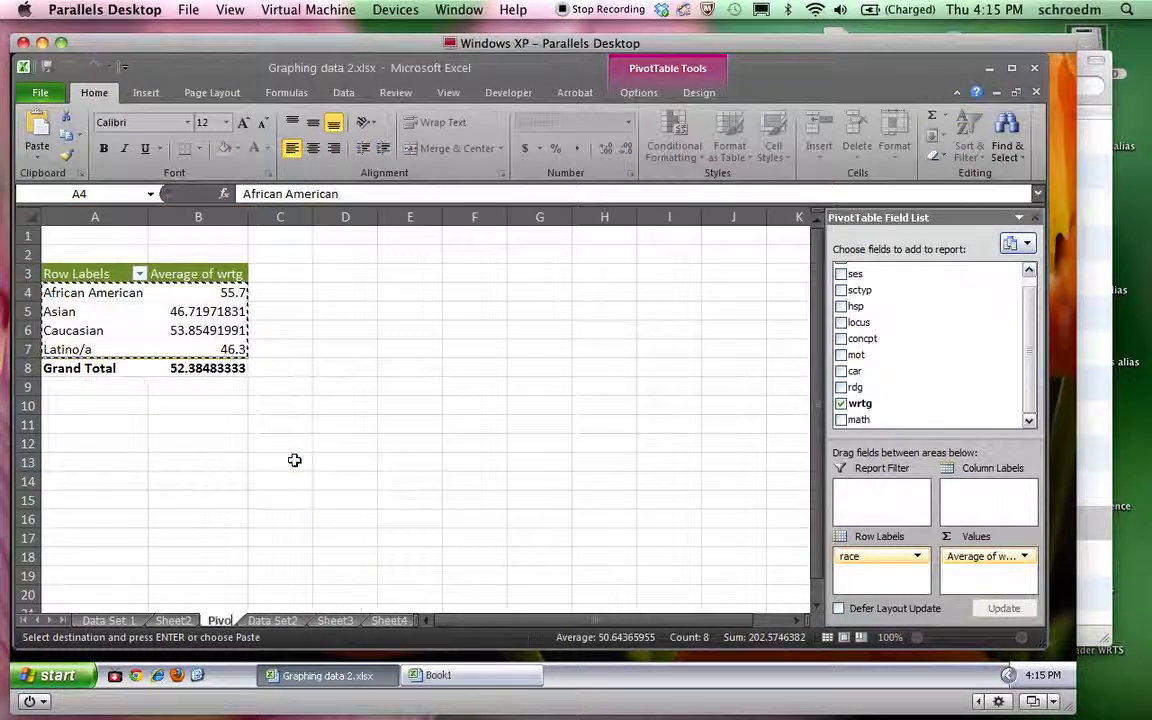
type("t Table")
left_click(294, 460)
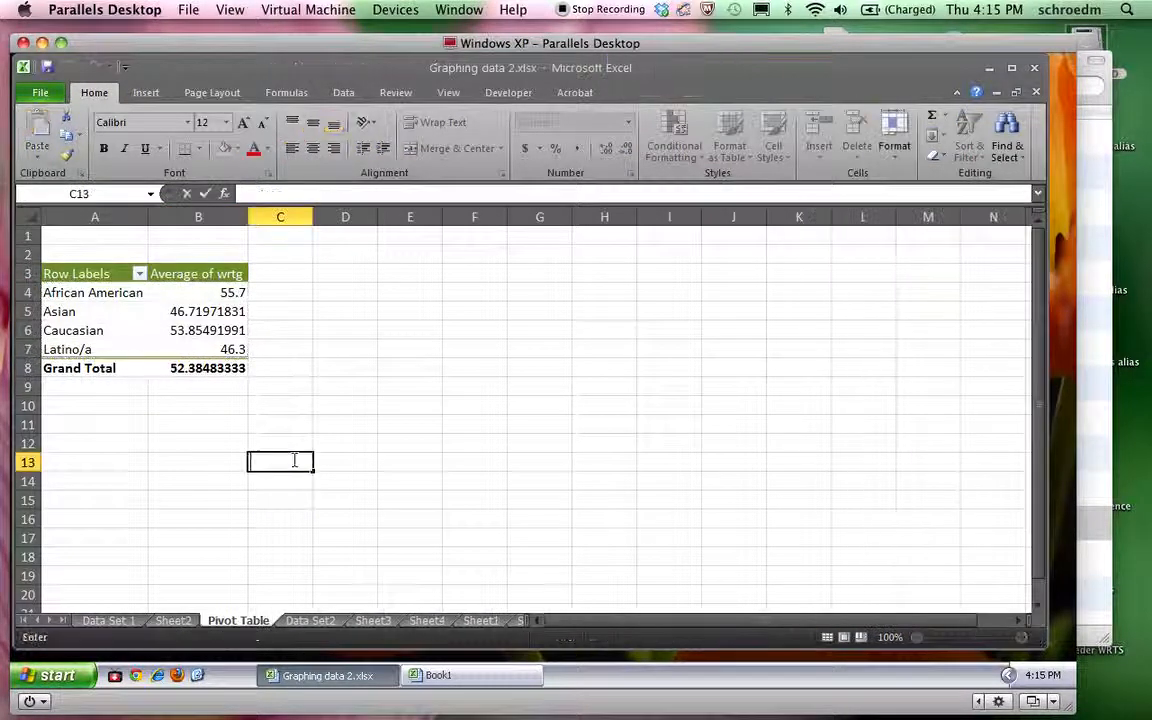
Replace the average of wrtg in the PivotTable's values with a count of race, keeping race as row labels.
left_click(98, 273)
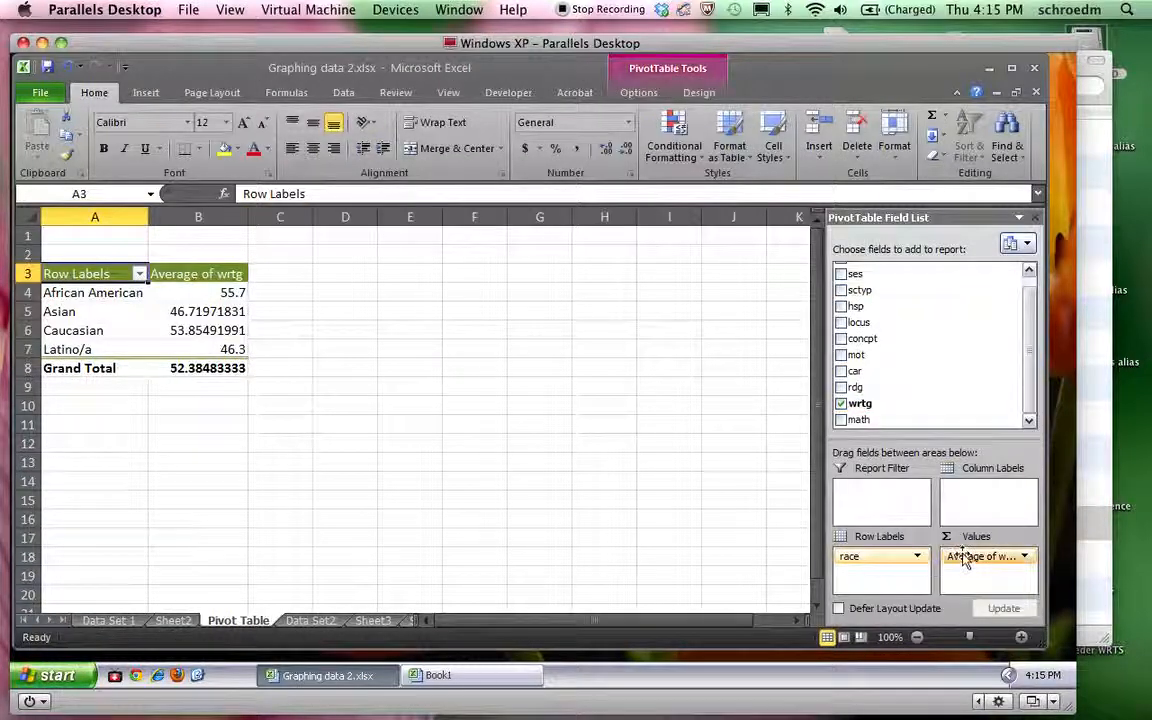
left_click_drag(963, 566, 866, 347)
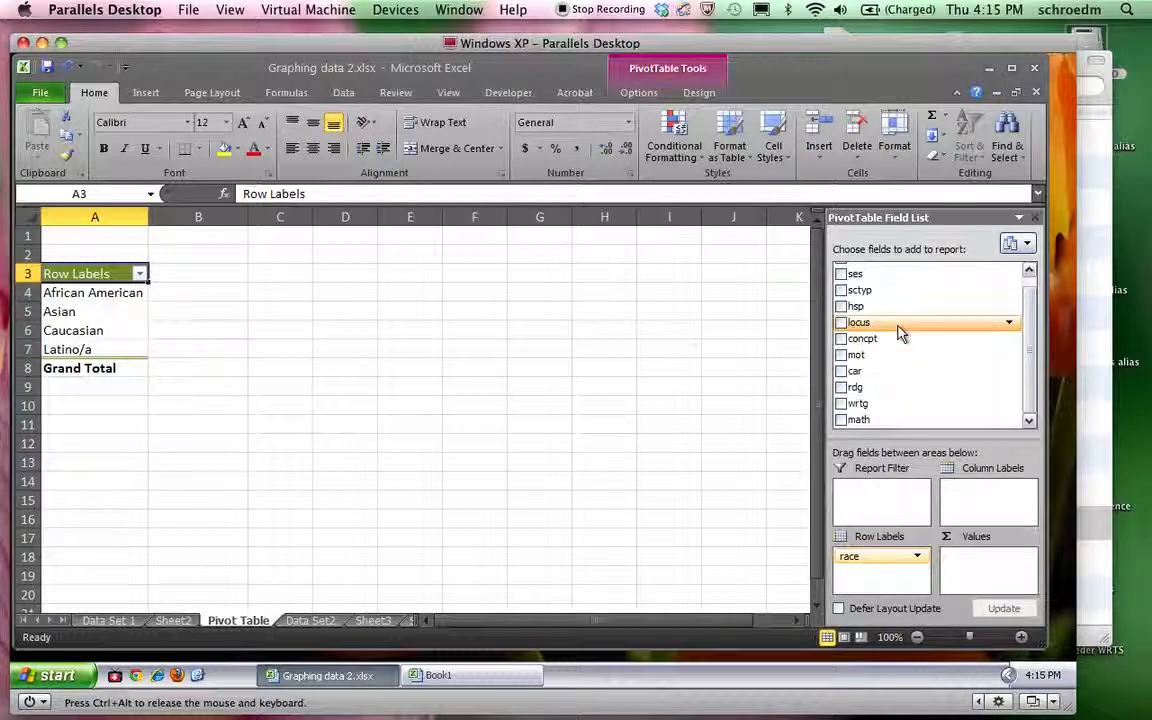
scroll(920, 300, "up", 1)
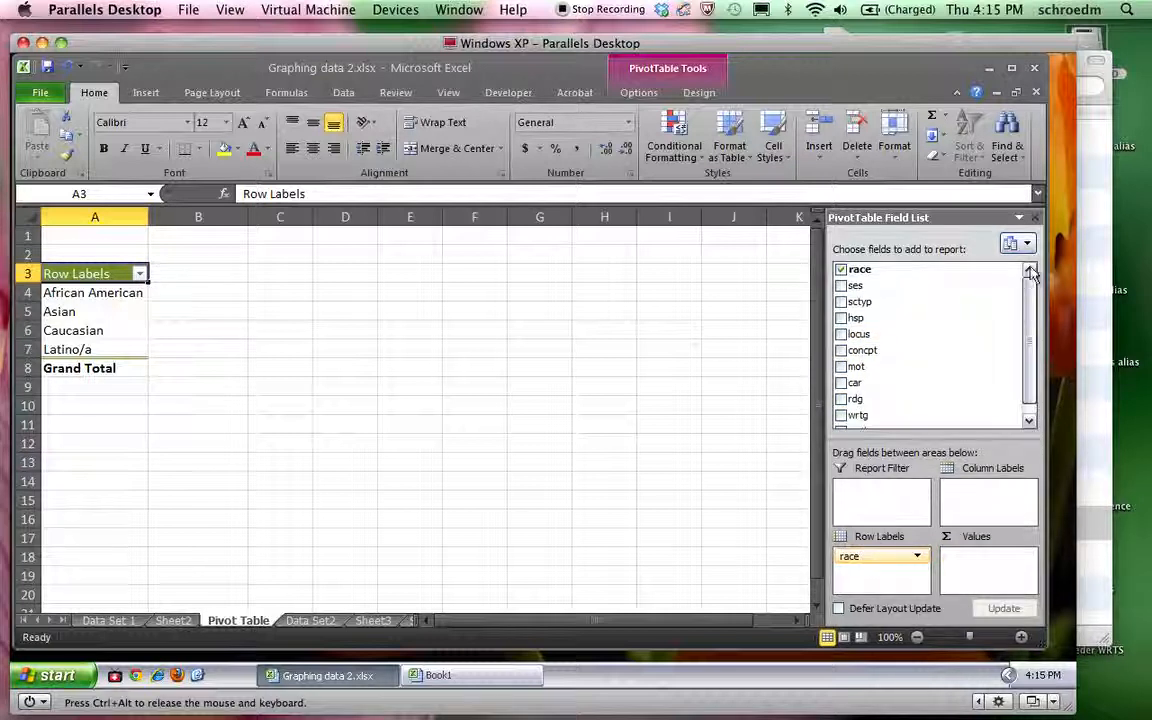
left_click_drag(918, 270, 978, 560)
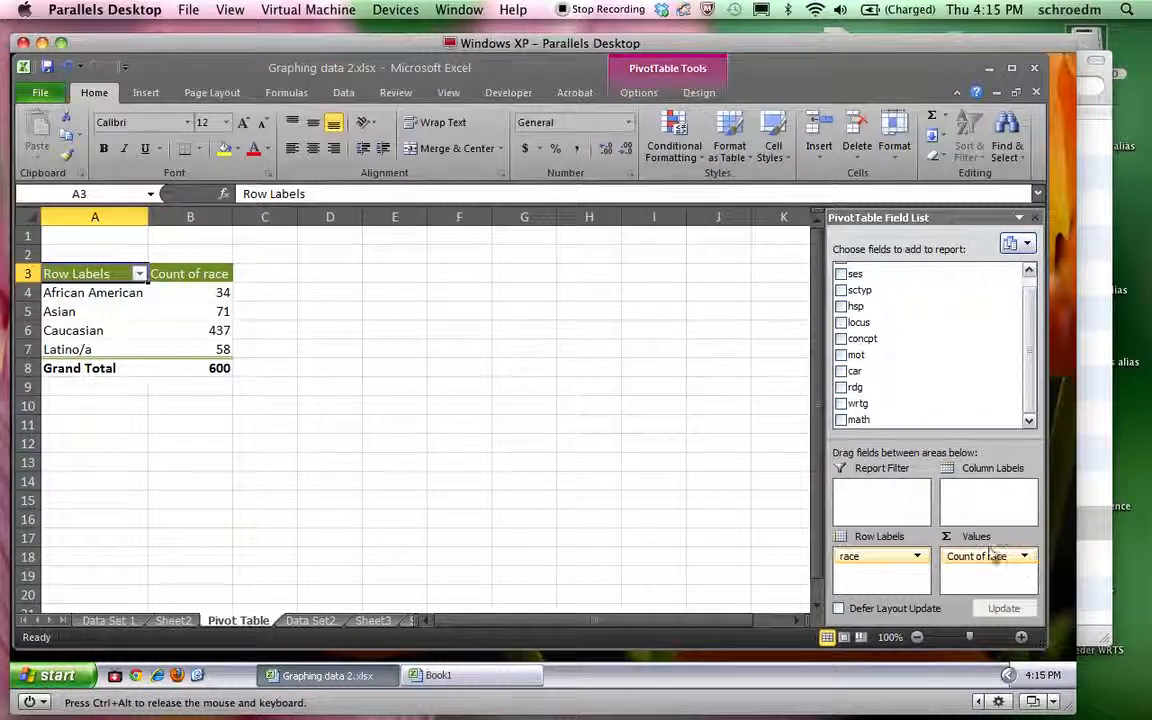
left_click(1024, 557)
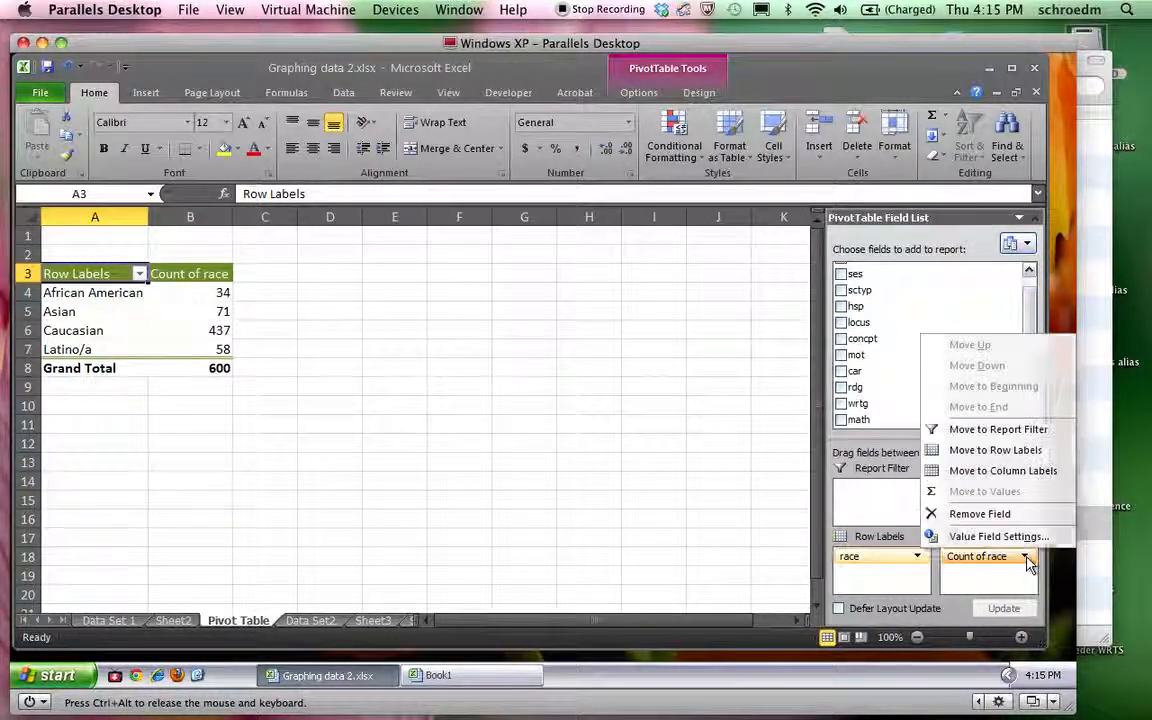
left_click(1027, 558)
left_click(1027, 558)
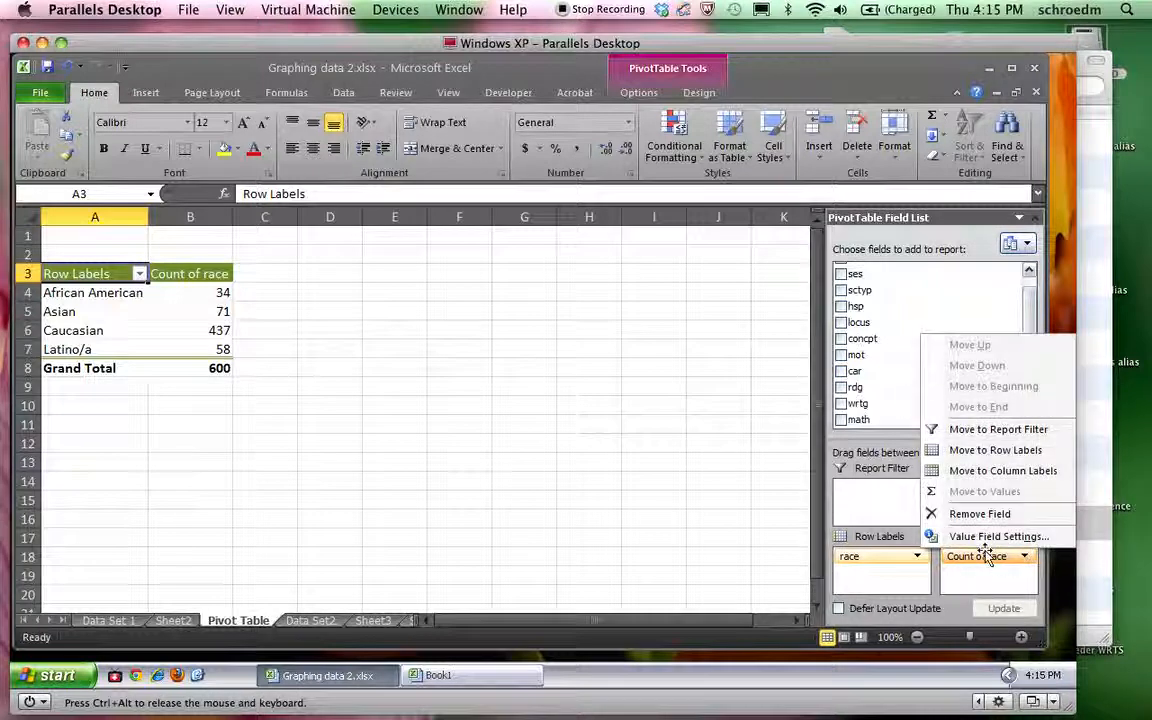
left_click(668, 542)
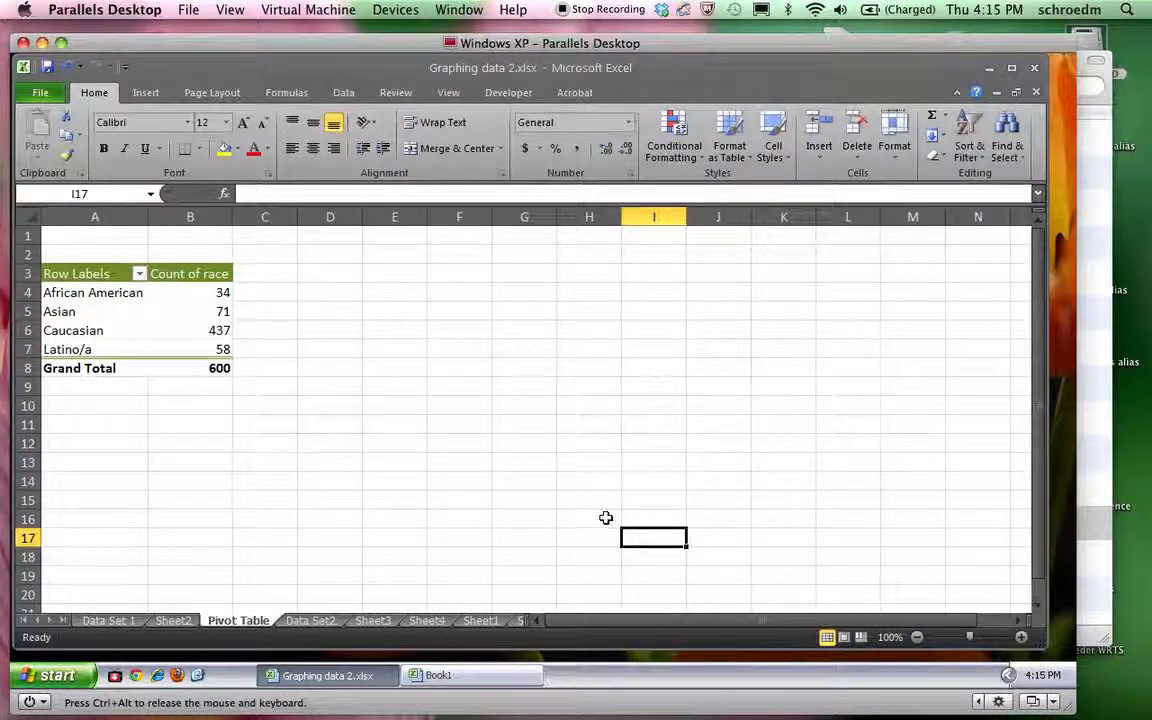
Copy the race names and counts in A4:B7 of the PivotTable and open Sheet3.
left_click_drag(93, 292, 203, 348)
key("ctrl+c")
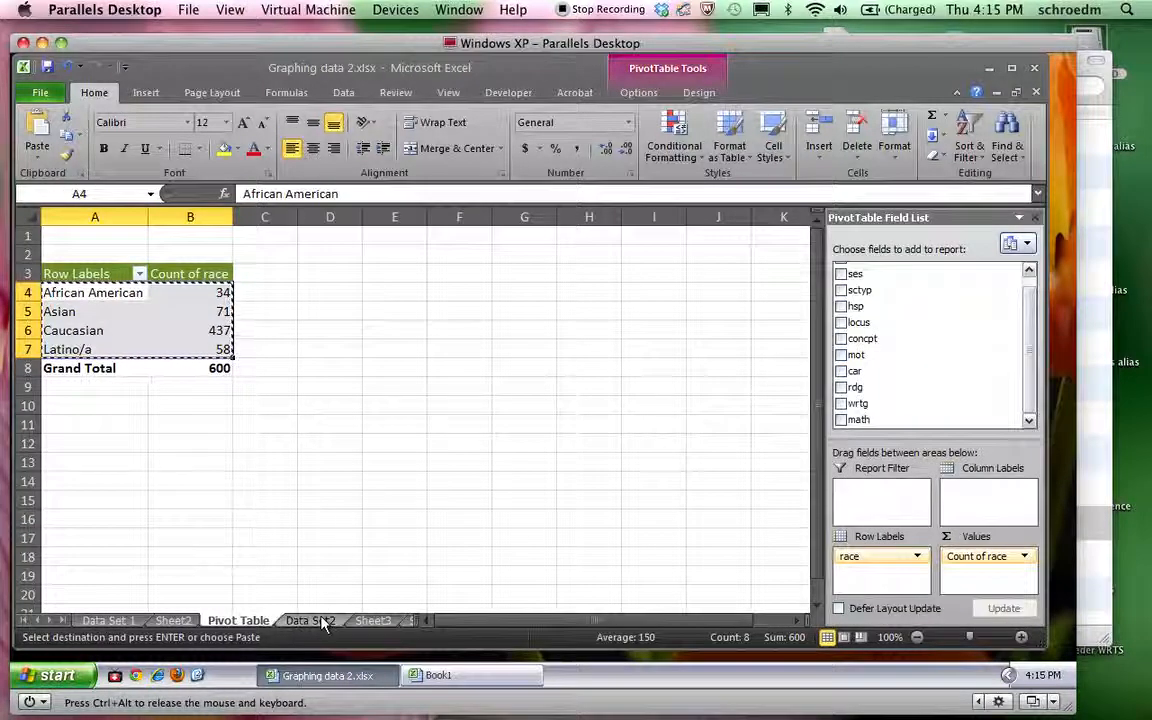
left_click(372, 621)
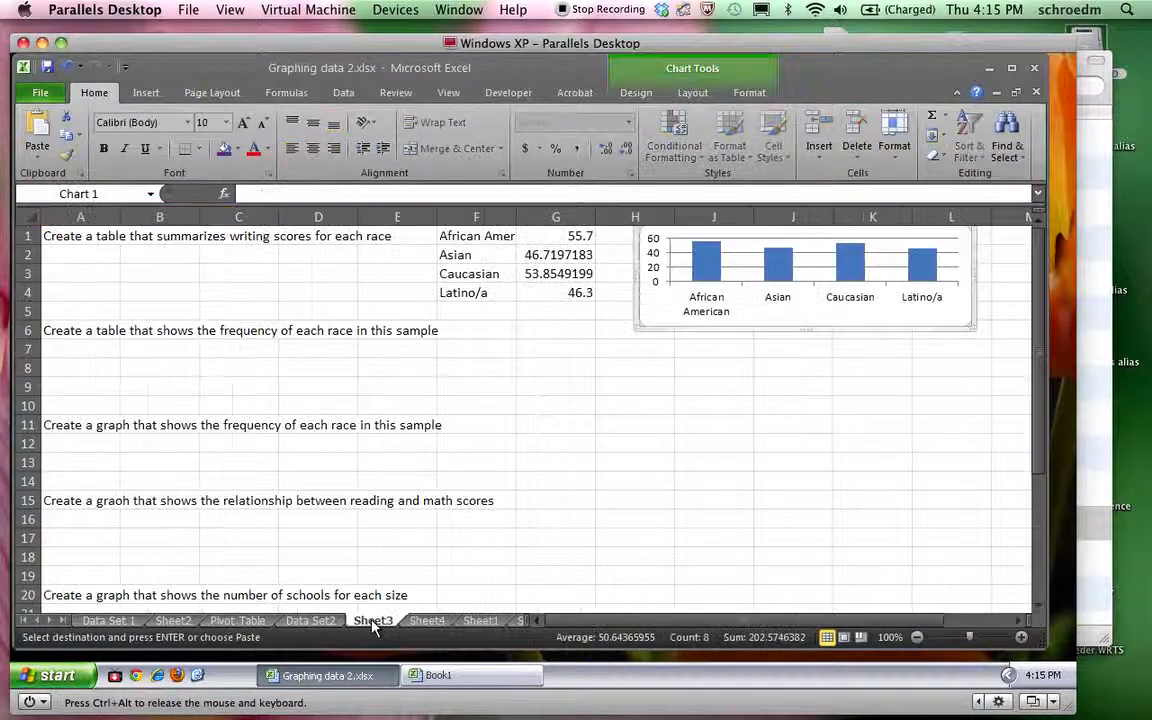
Rename Sheet3 as Graph question.
right_click(372, 621)
left_click(418, 462)
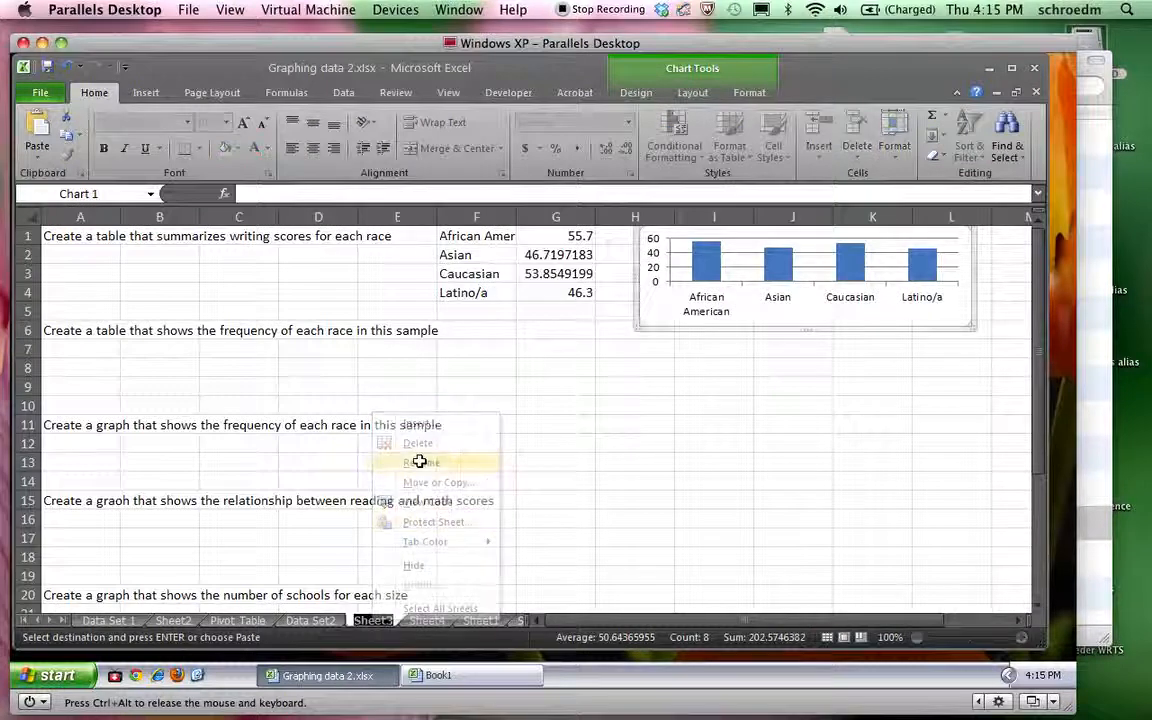
type("Graph question")
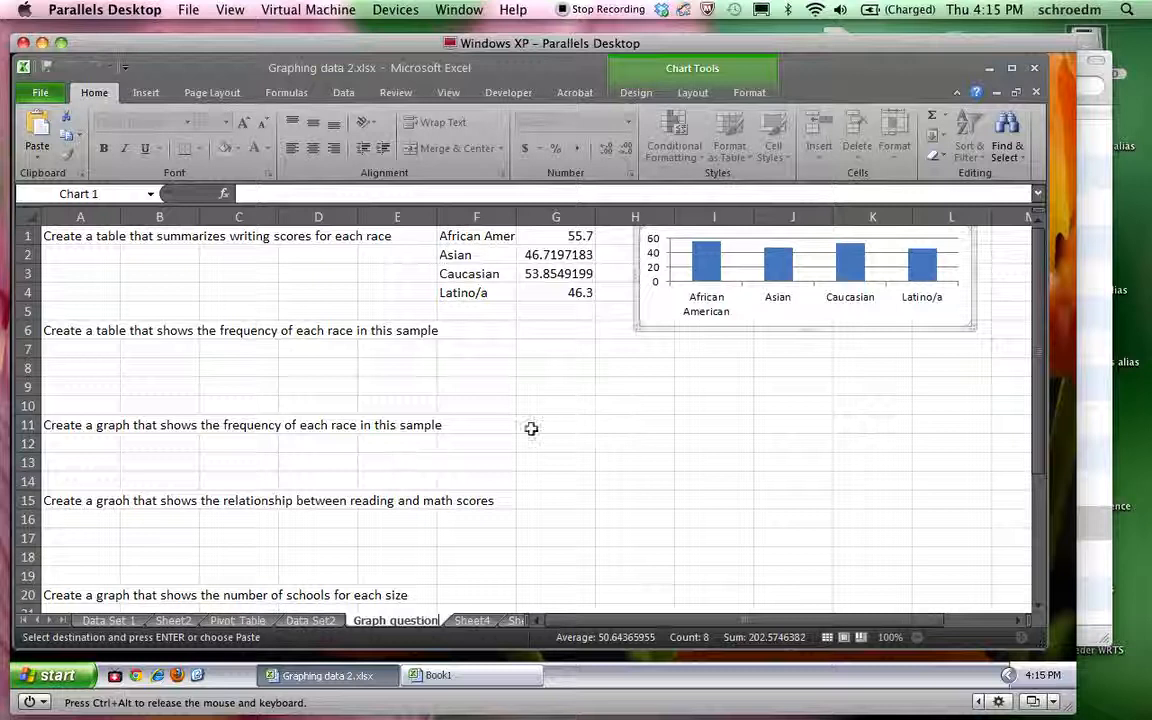
left_click(604, 440)
Paste the copied race names and counts at F7 and insert a clustered column chart of them.
left_click(492, 348)
key("ctrl+v")
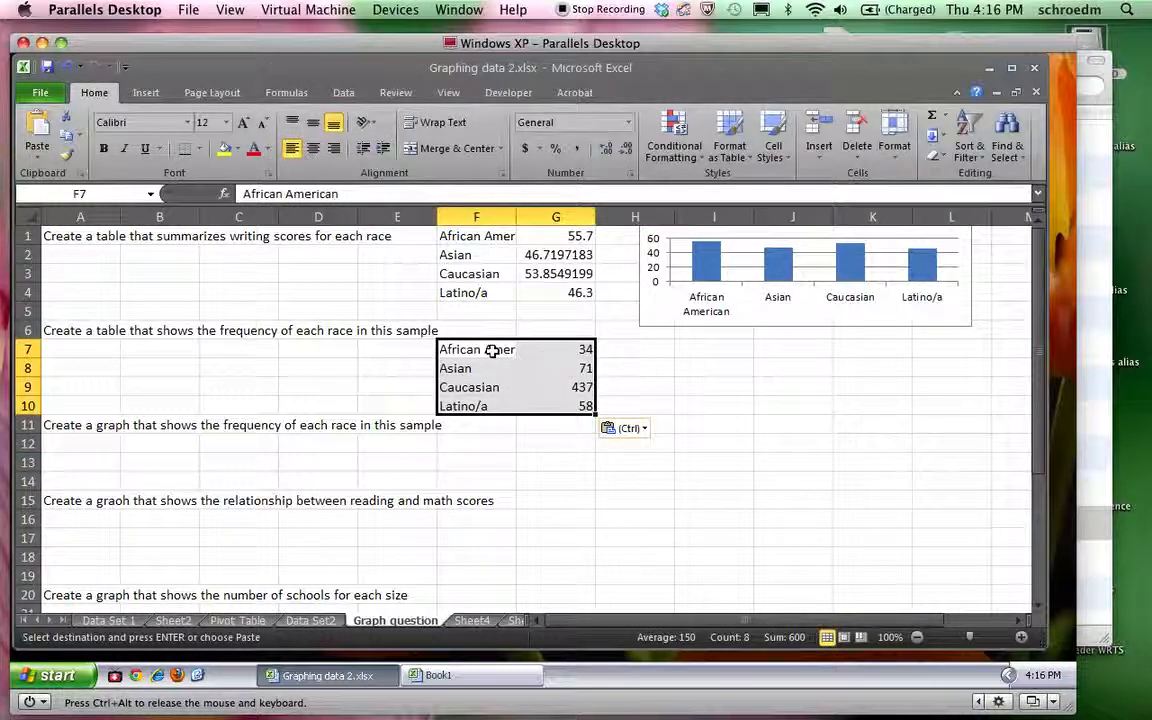
left_click(146, 92)
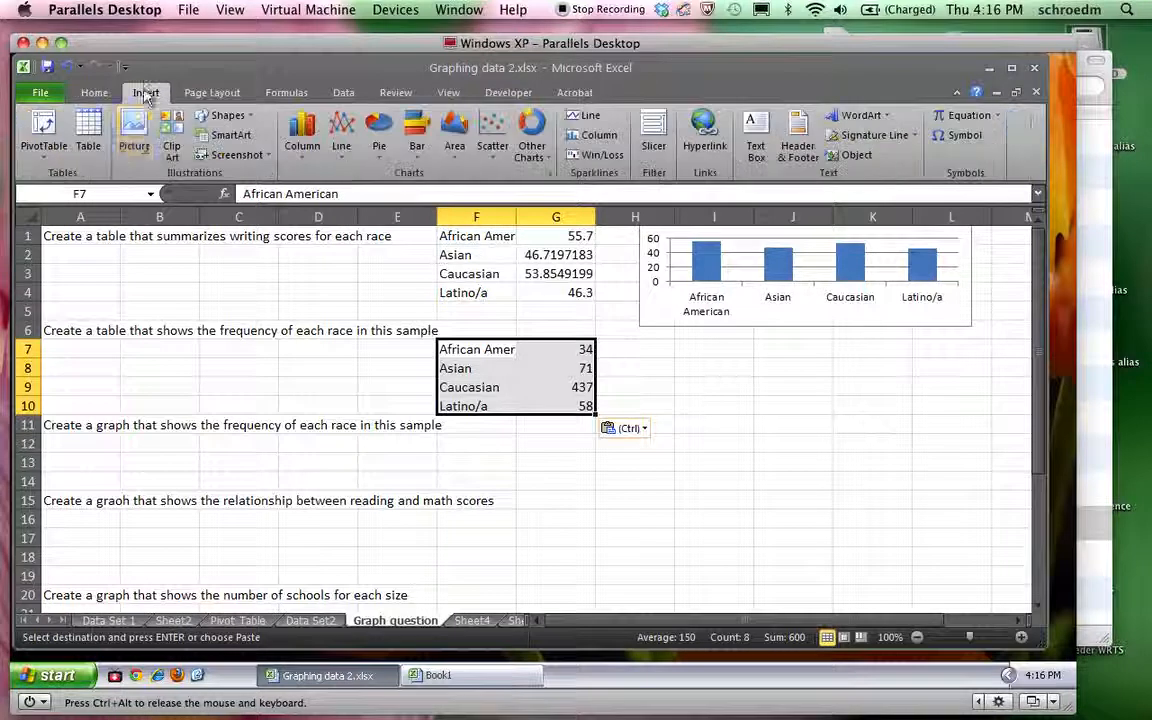
left_click(301, 132)
left_click(292, 198)
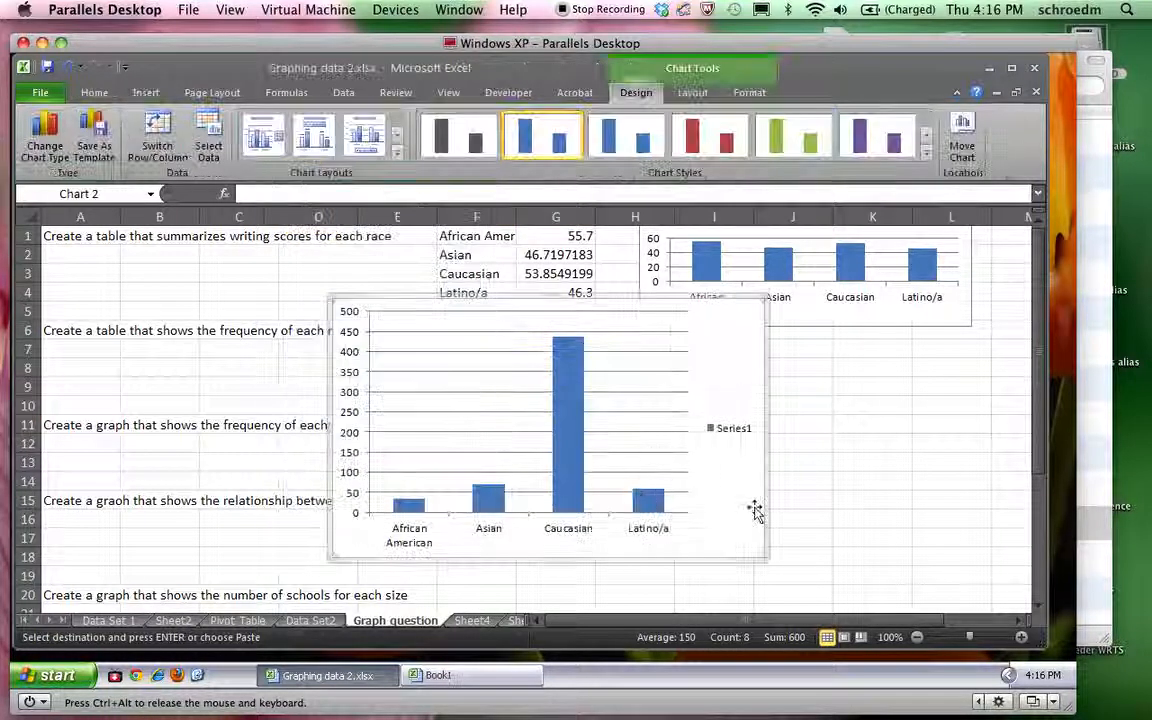
Delete the race frequency chart's legend, shrink the chart and place it beside the frequency table, below the writing scores chart.
left_click(733, 428)
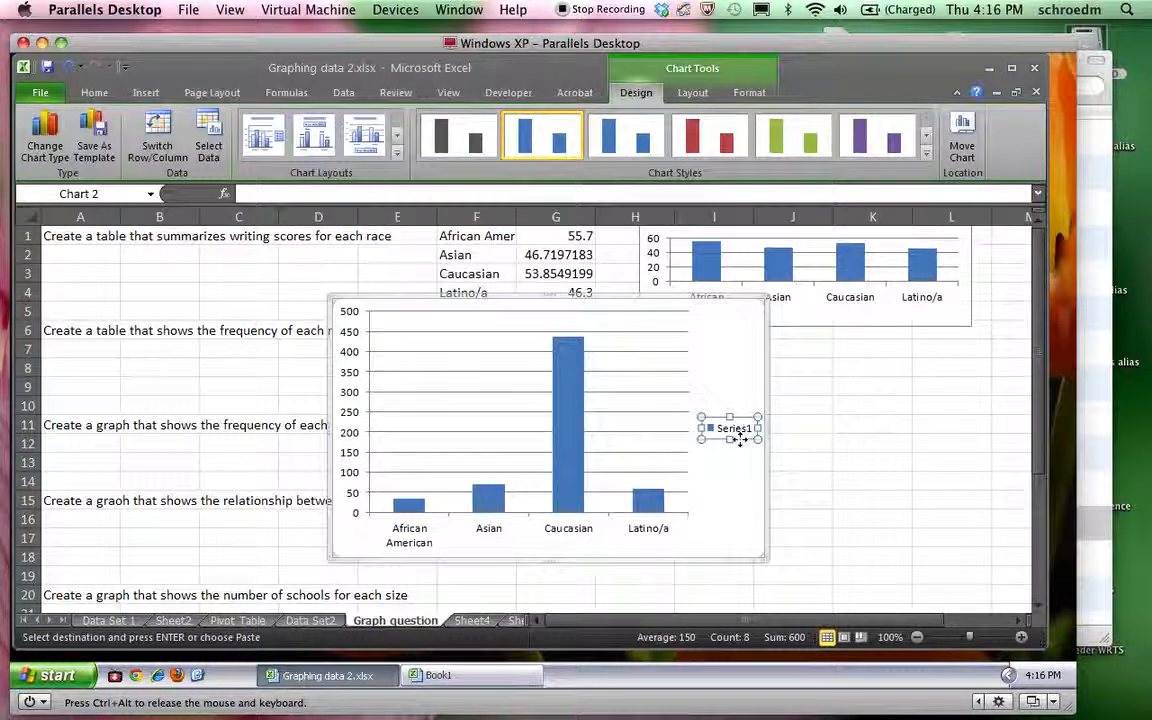
key("Delete")
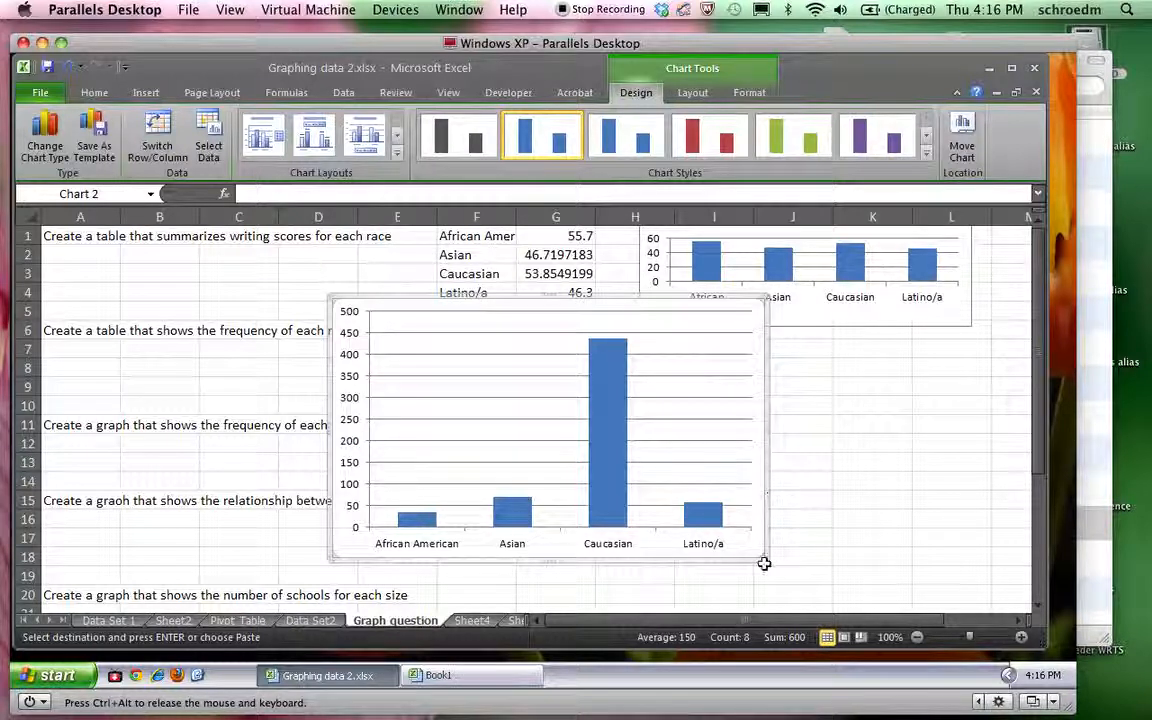
left_click_drag(764, 556, 592, 385)
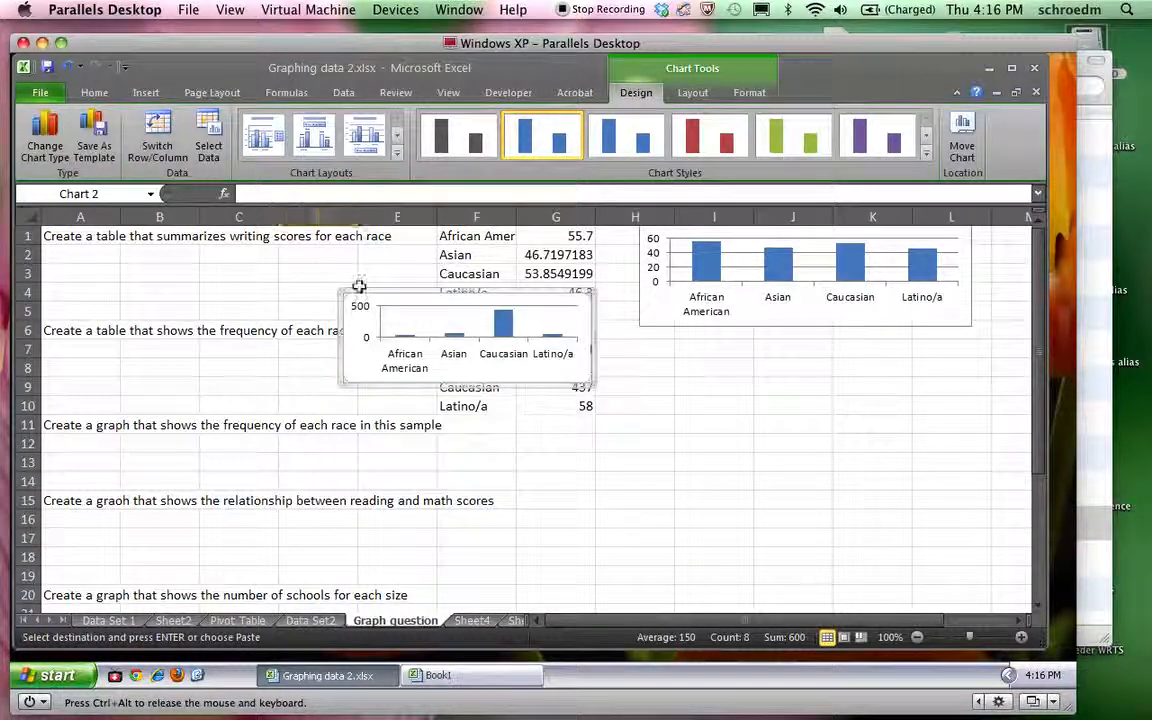
left_click_drag(368, 290, 711, 335)
left_click(267, 497)
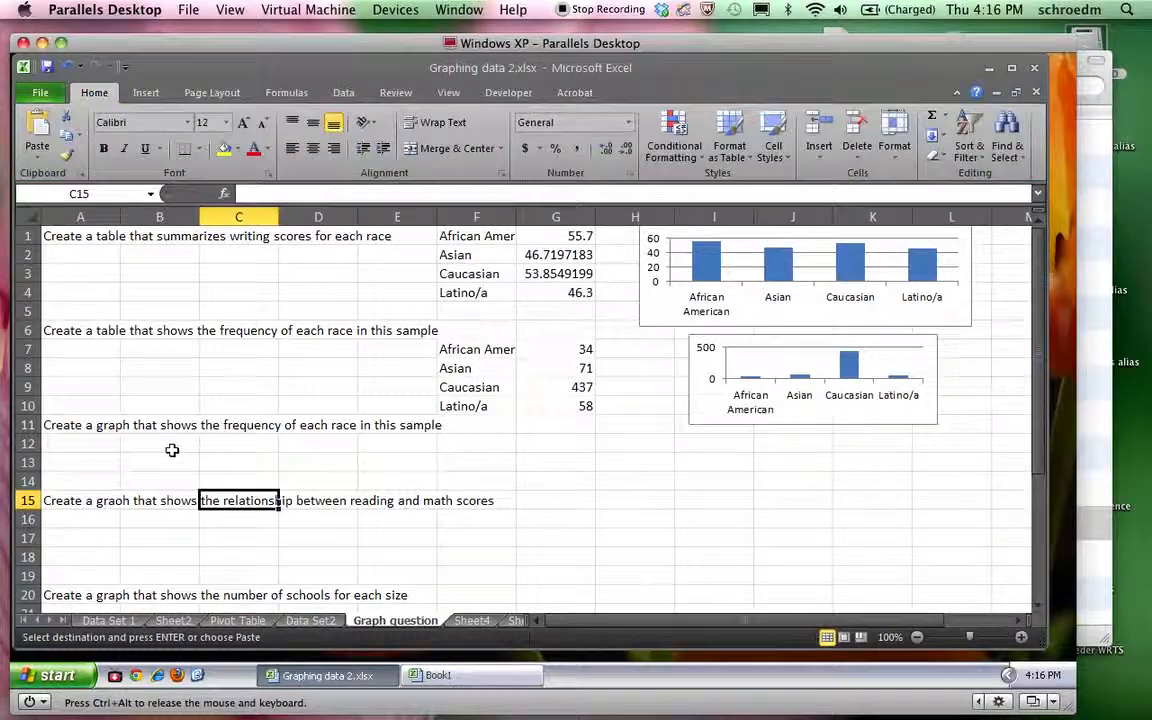
Clear the race frequency graph question in A11.
left_click(45, 422)
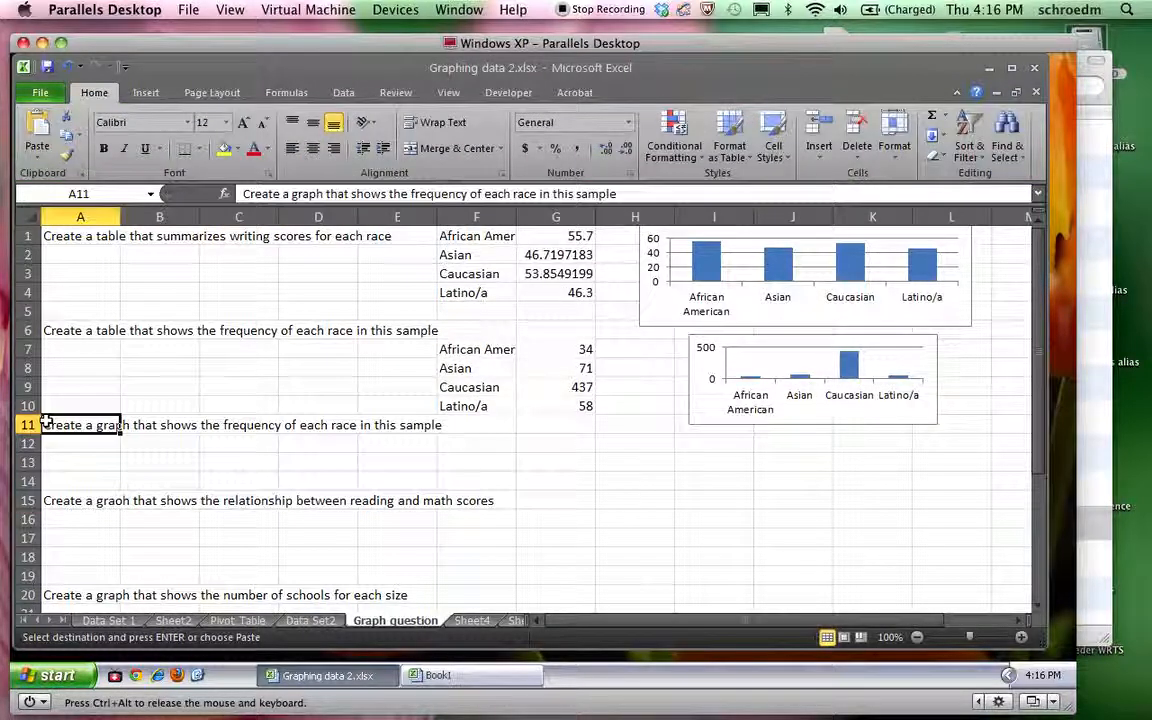
key("Delete")
scroll(92, 463, "down", 2)
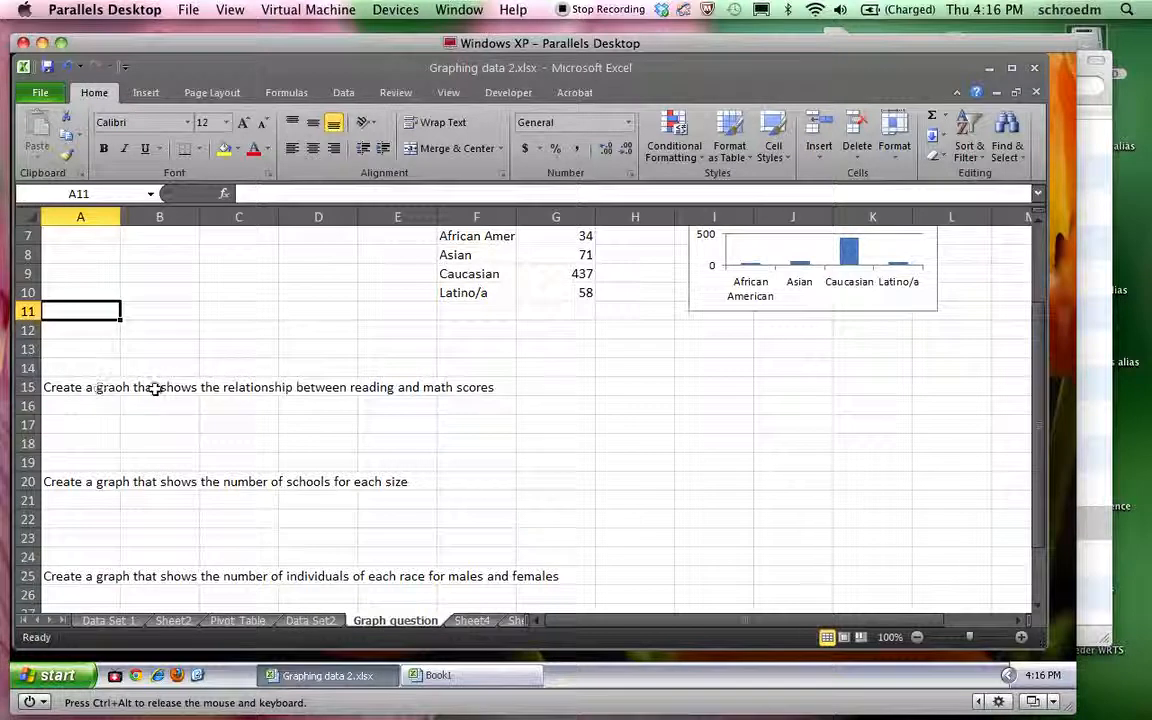
Look through the workbook's sheets for the reading and math scores and open Data Set2.
left_click(456, 621)
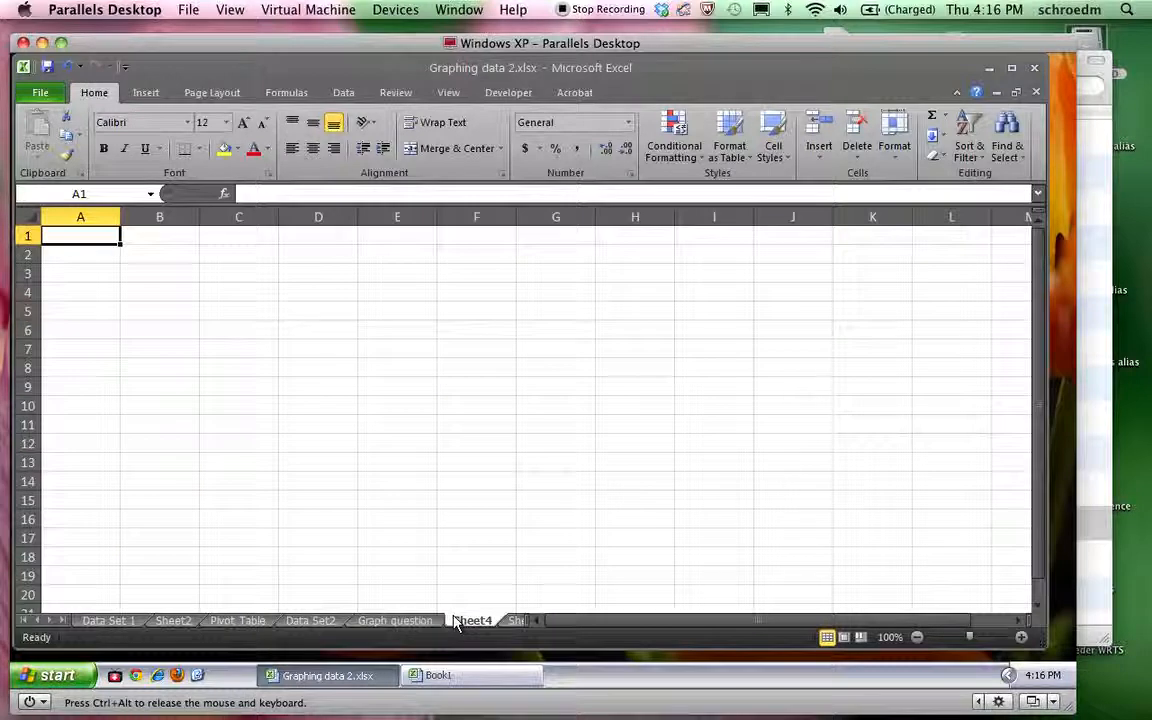
left_click(222, 621)
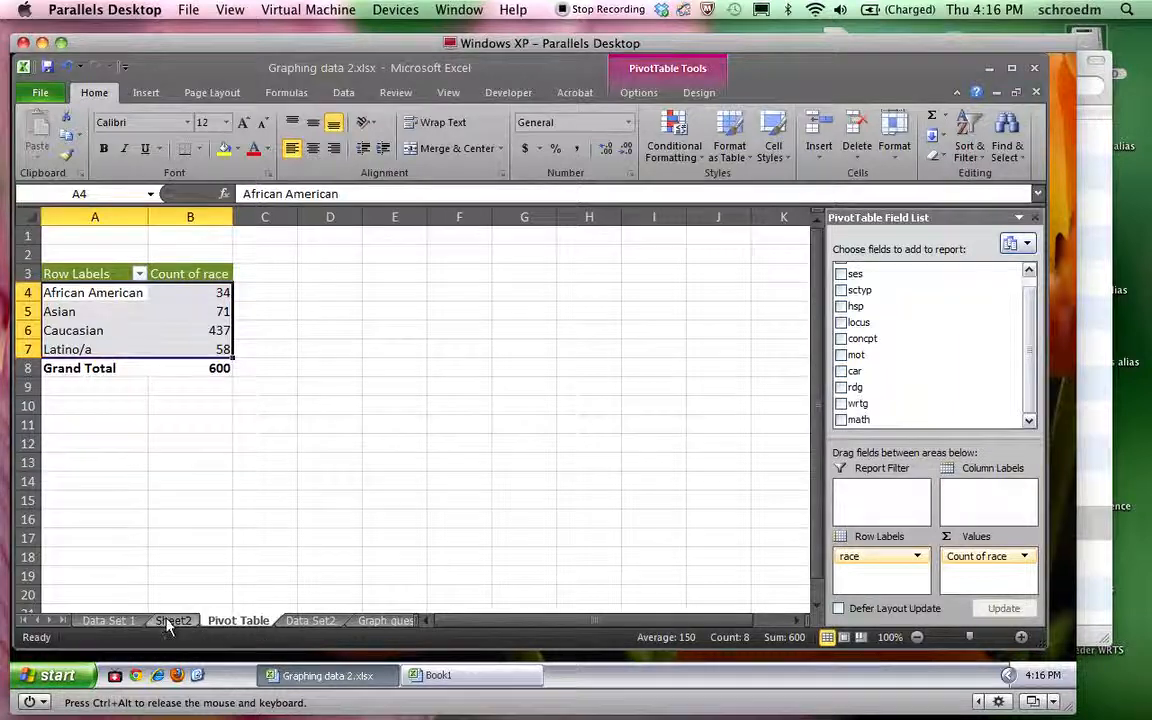
left_click(110, 621)
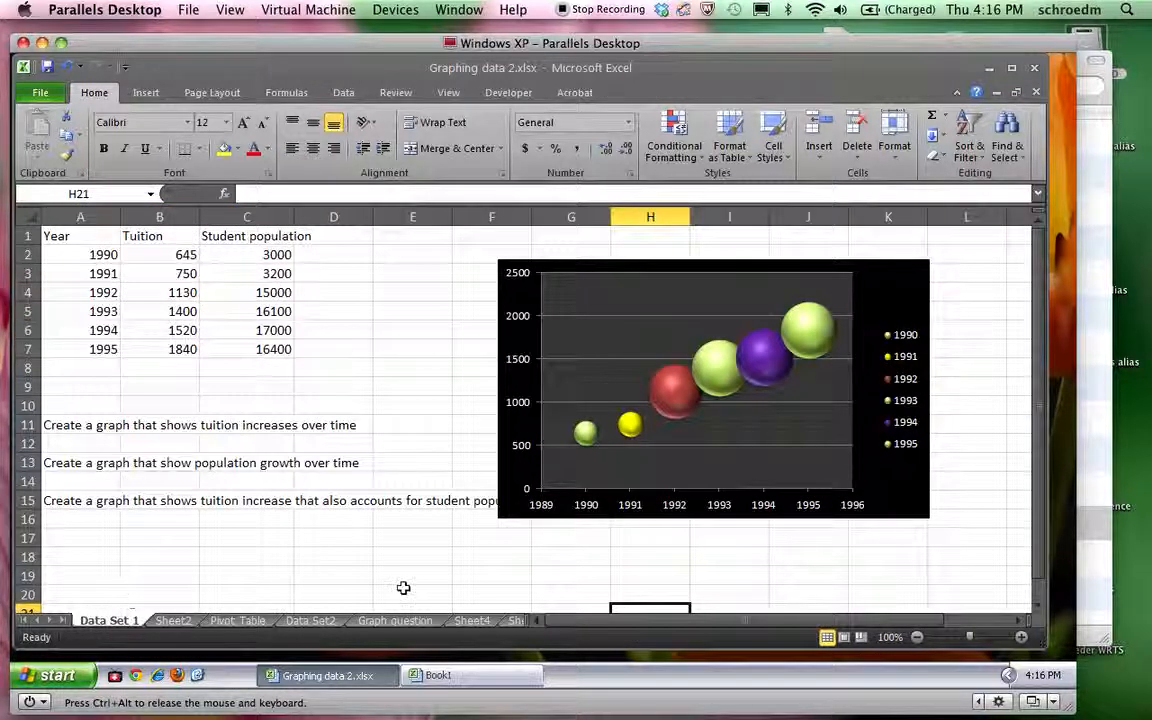
left_click(172, 621)
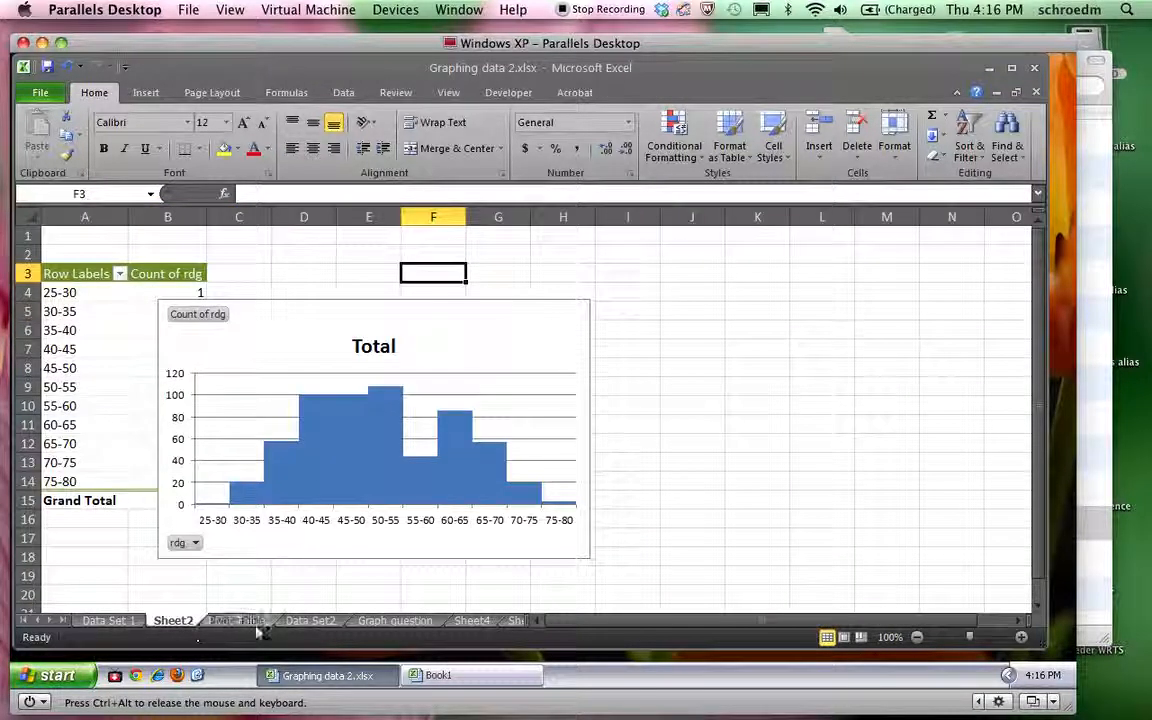
left_click(325, 621)
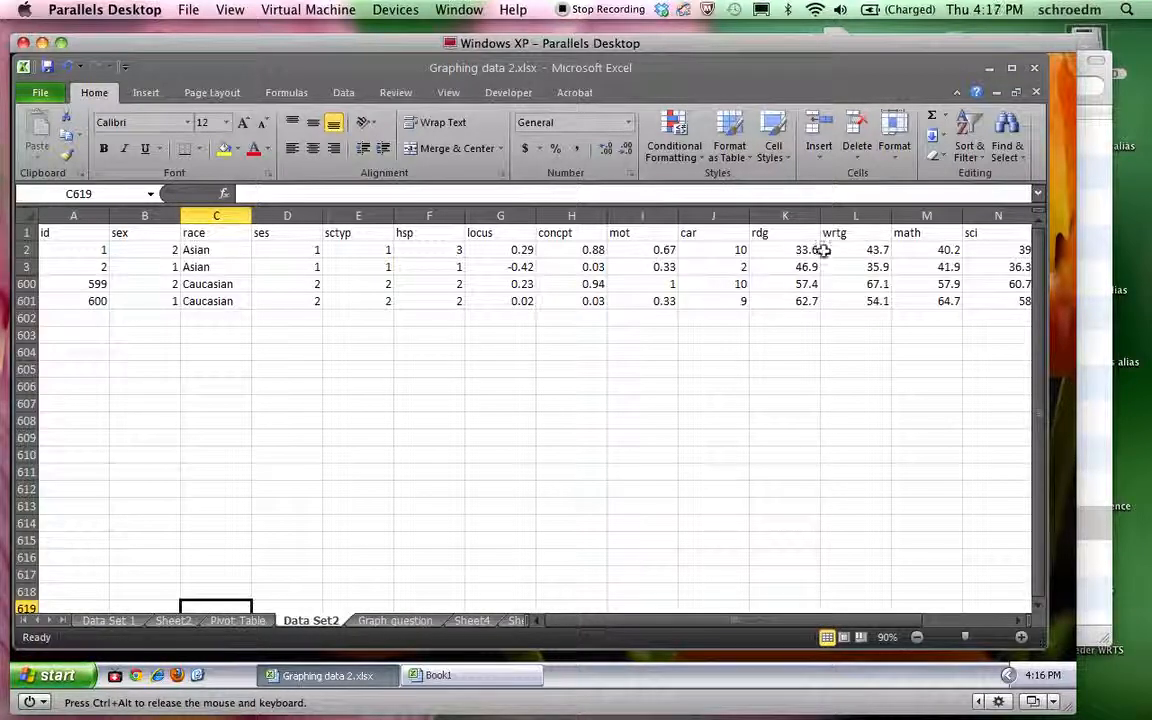
left_click(394, 621)
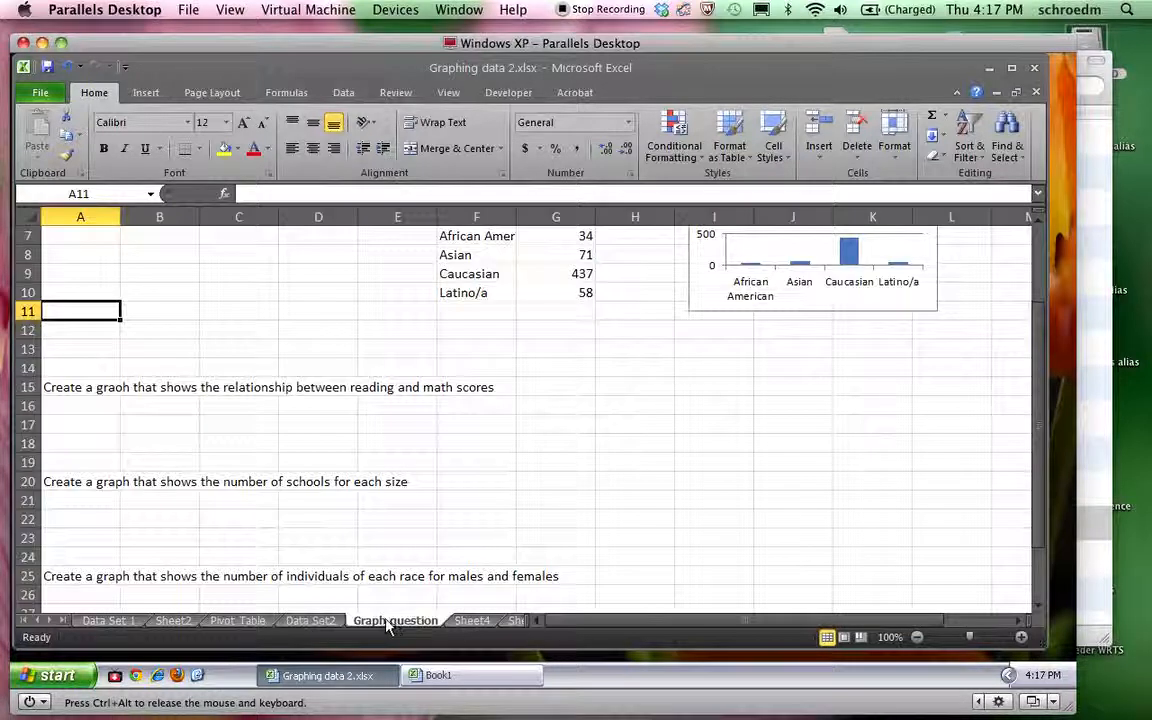
left_click(310, 621)
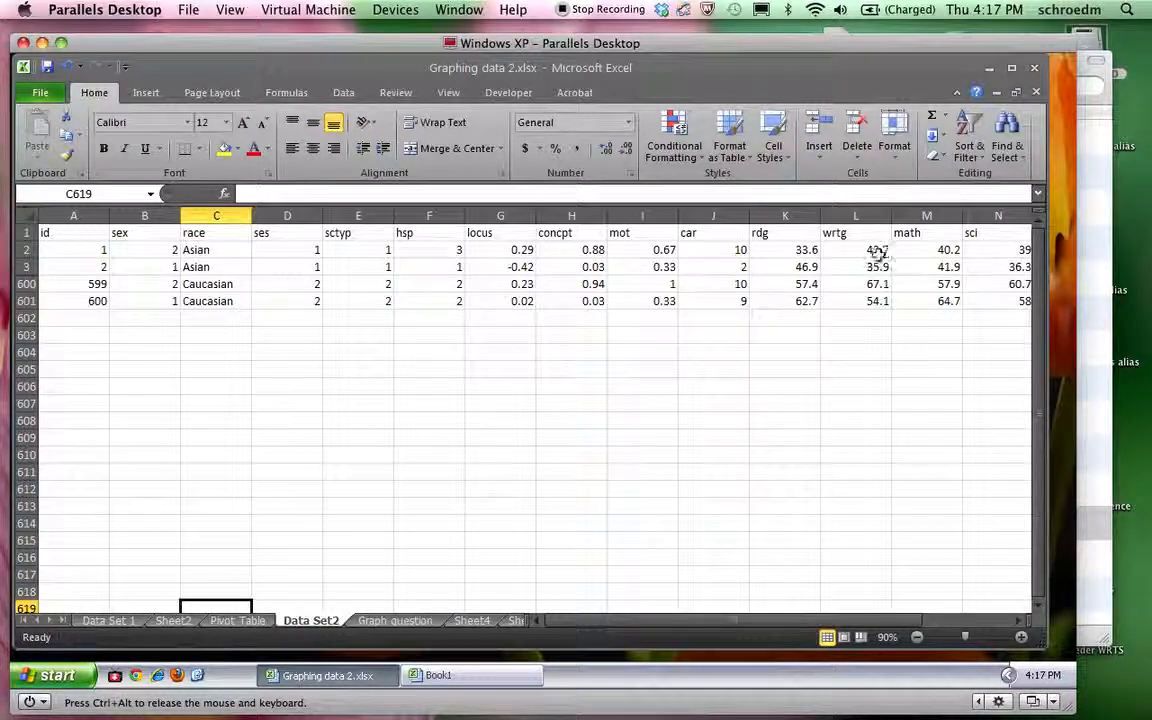
Try to plot the visible rdg and math values as a markers-only scatter chart and remove it.
left_click_drag(800, 237, 792, 305)
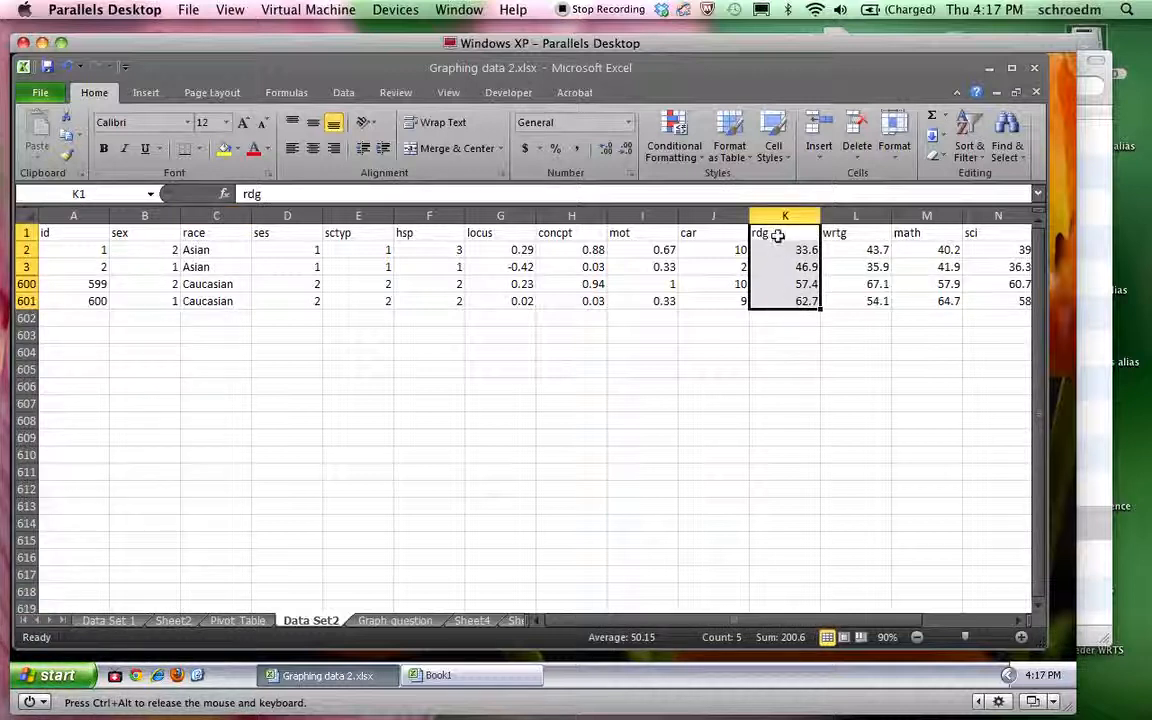
left_click_drag(930, 236, 931, 301)
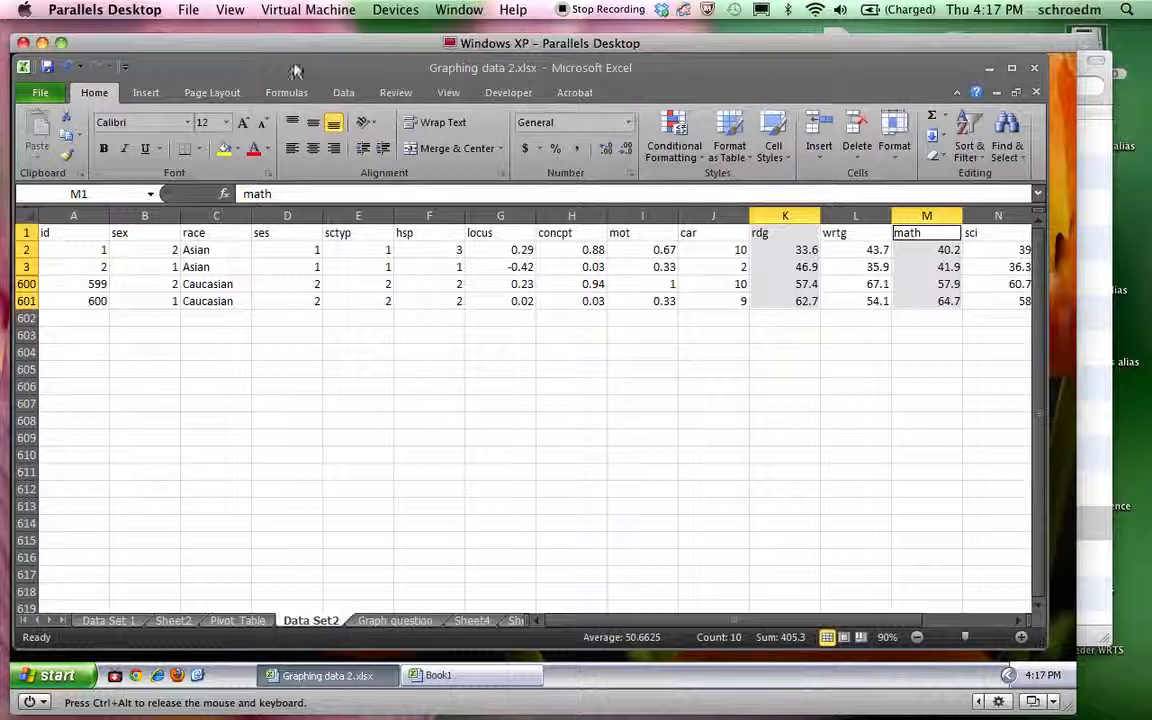
left_click(145, 92)
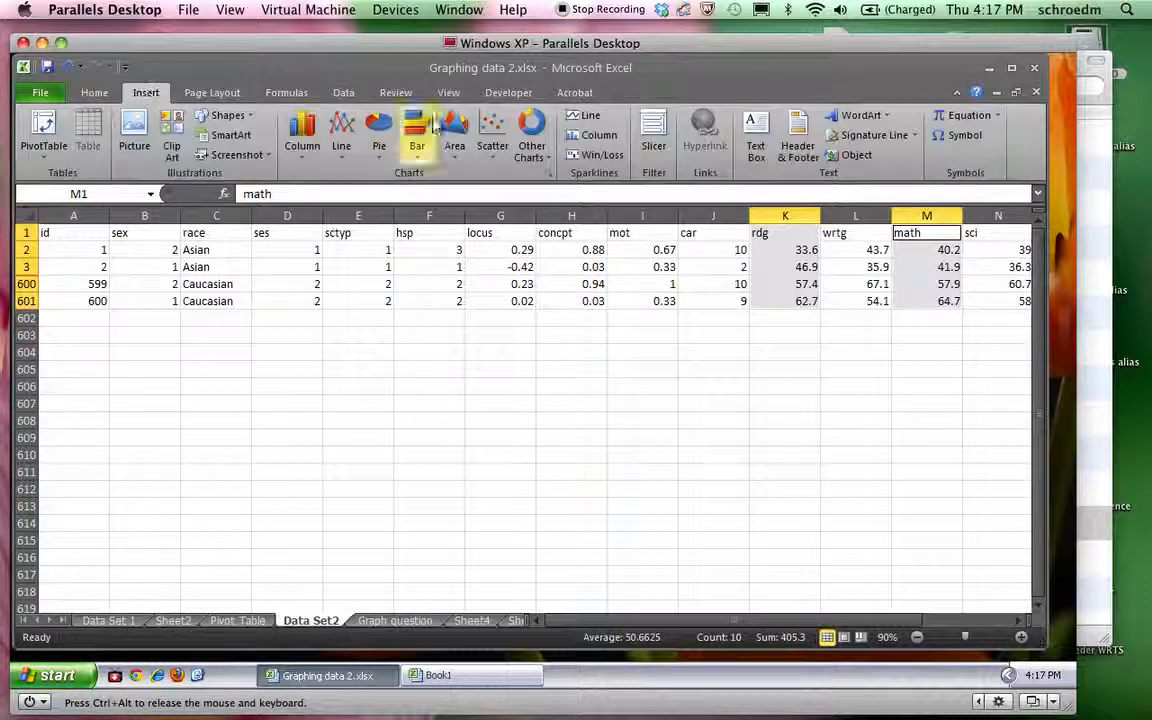
left_click(492, 132)
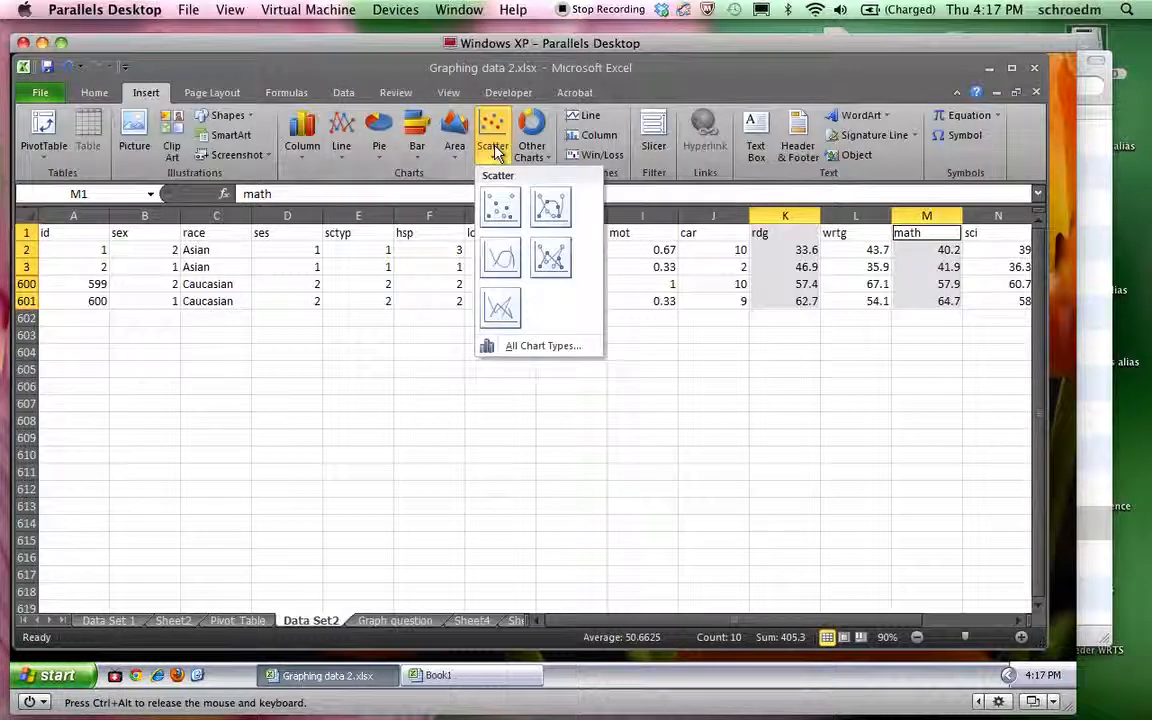
left_click(497, 203)
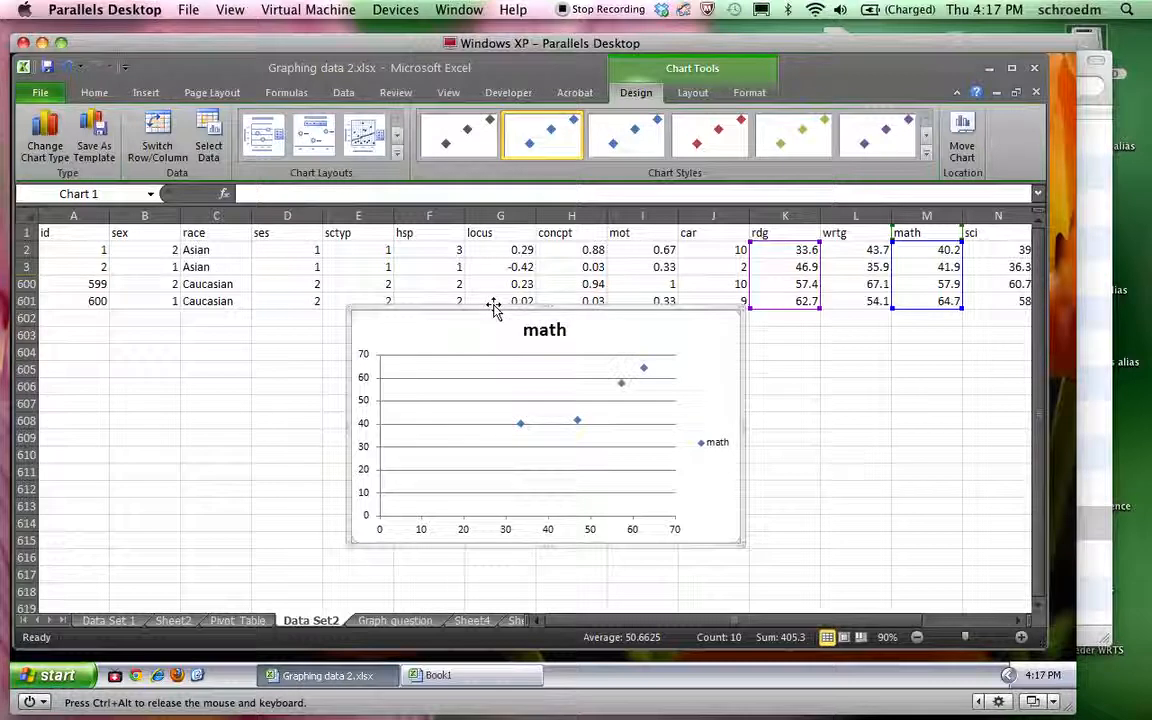
key("Delete")
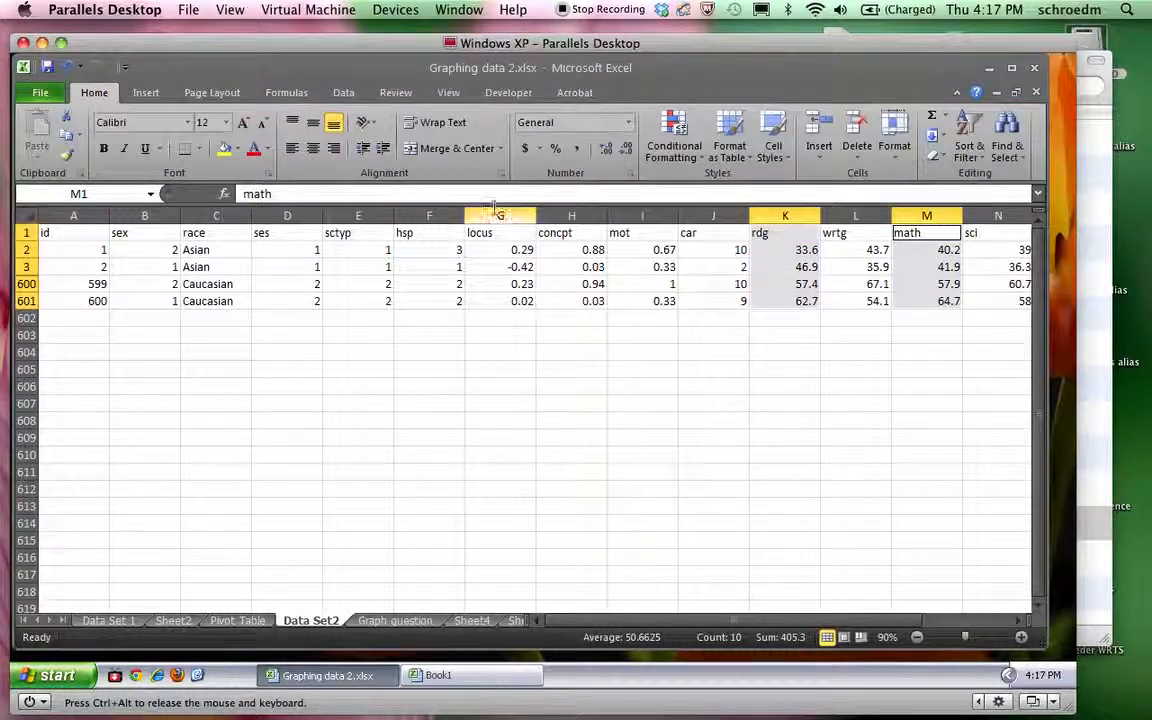
Unhide the hidden rows between rows 3 and 600 in Data Set2.
left_click(22, 266)
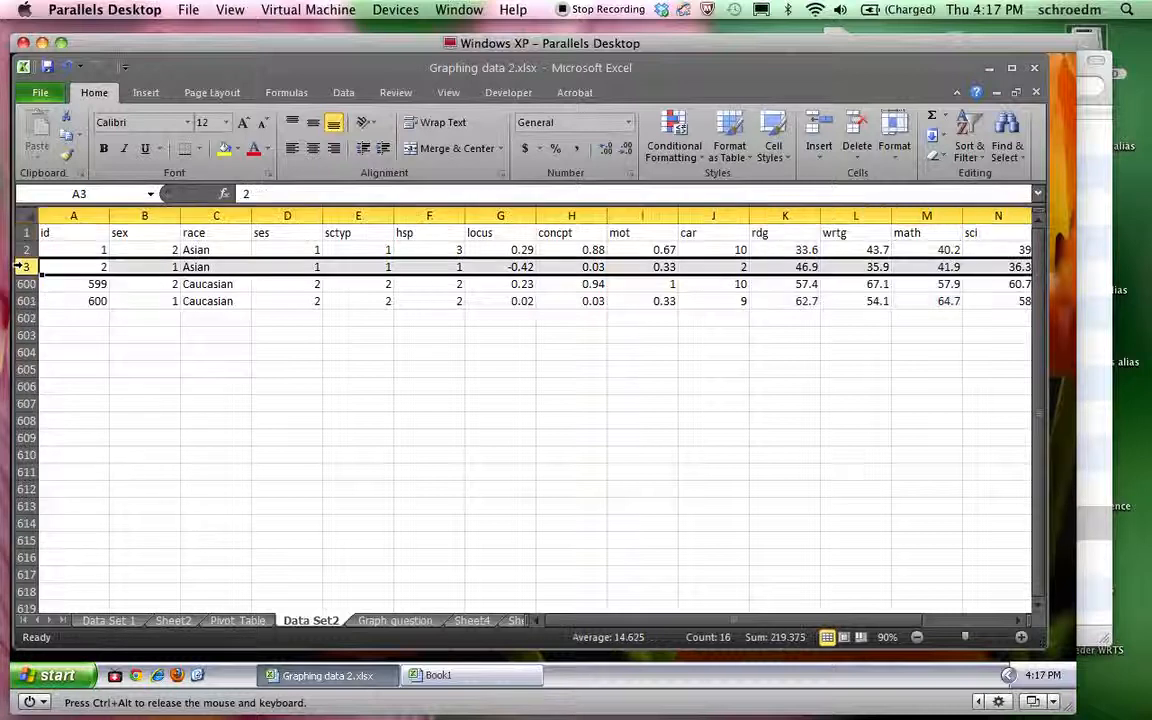
left_click_drag(22, 266, 26, 284)
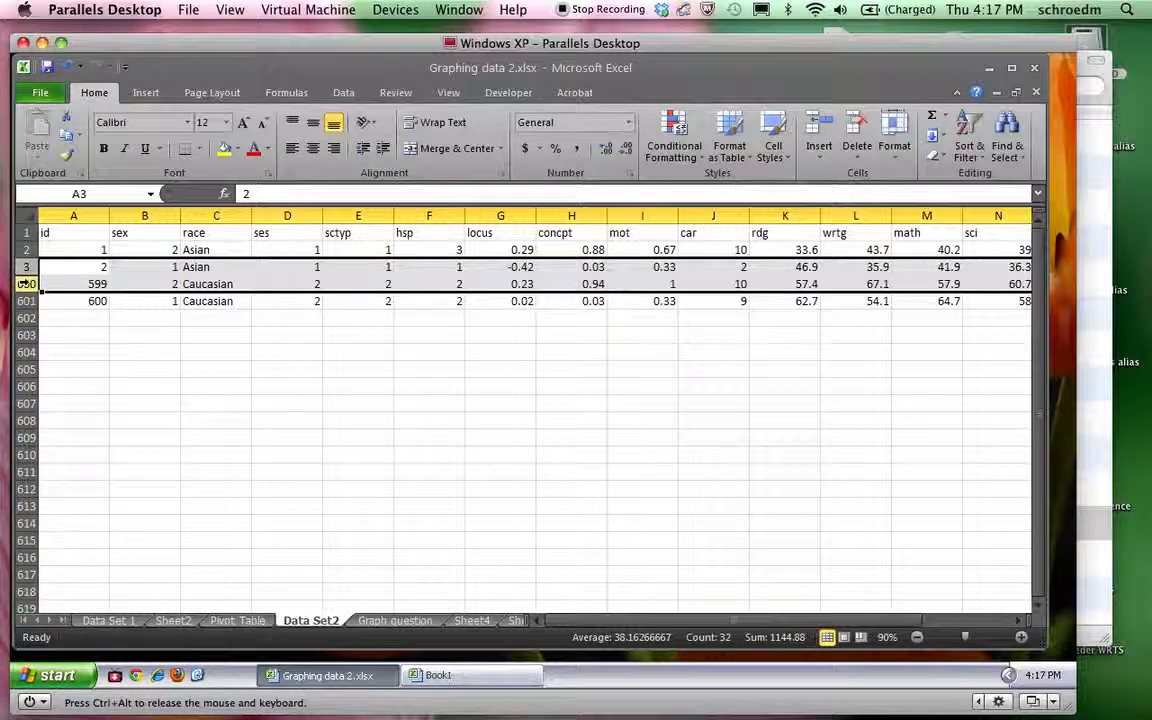
right_click(27, 280)
left_click(82, 527)
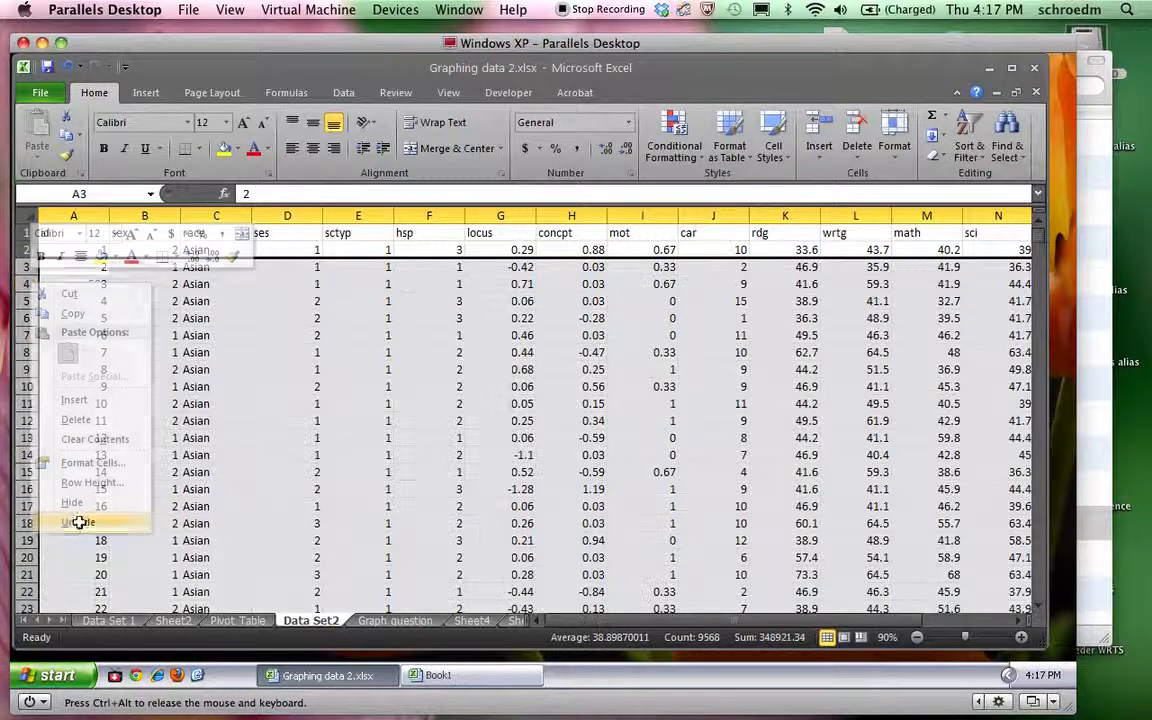
left_click(643, 234)
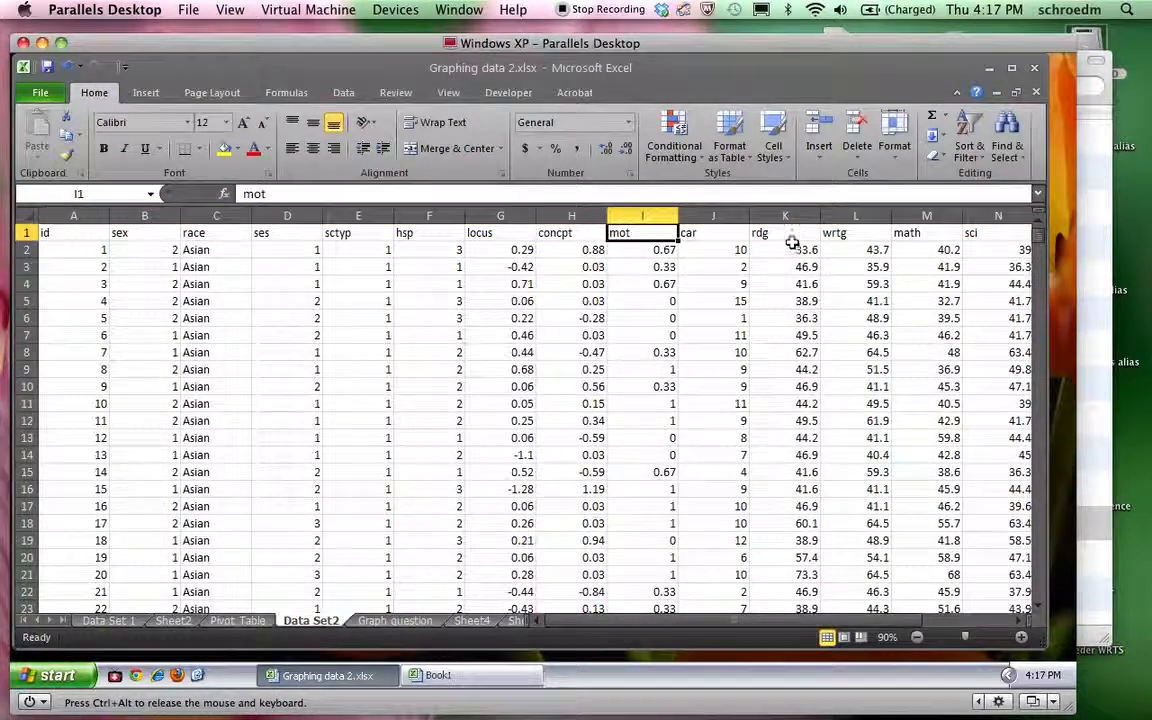
Cut the wrtg column, paste it over the sci column N, and delete the emptied column L between rdg and math.
left_click(856, 215)
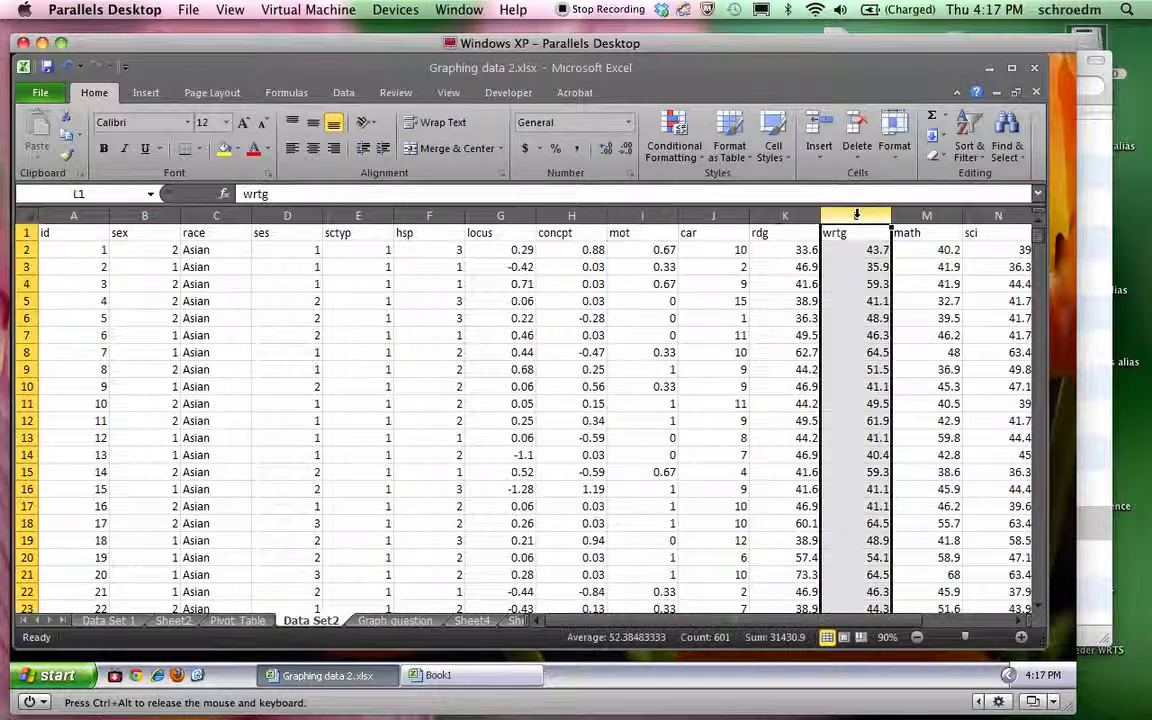
right_click(859, 220)
left_click(899, 249)
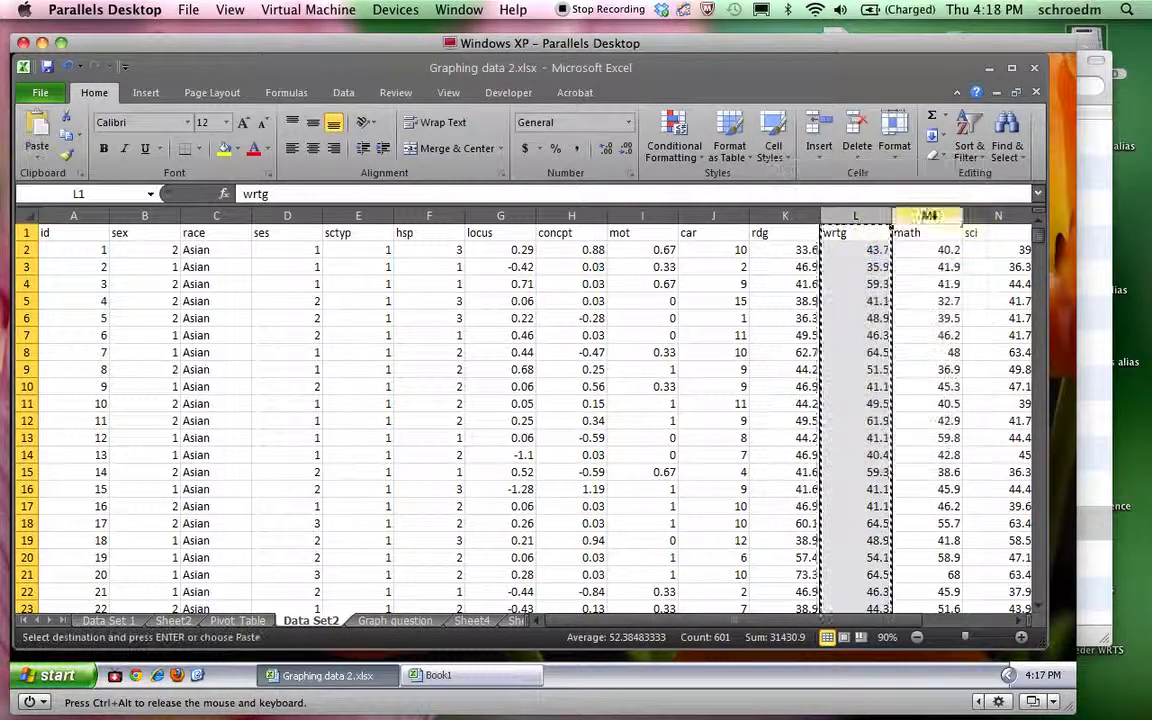
left_click(984, 215)
right_click(982, 217)
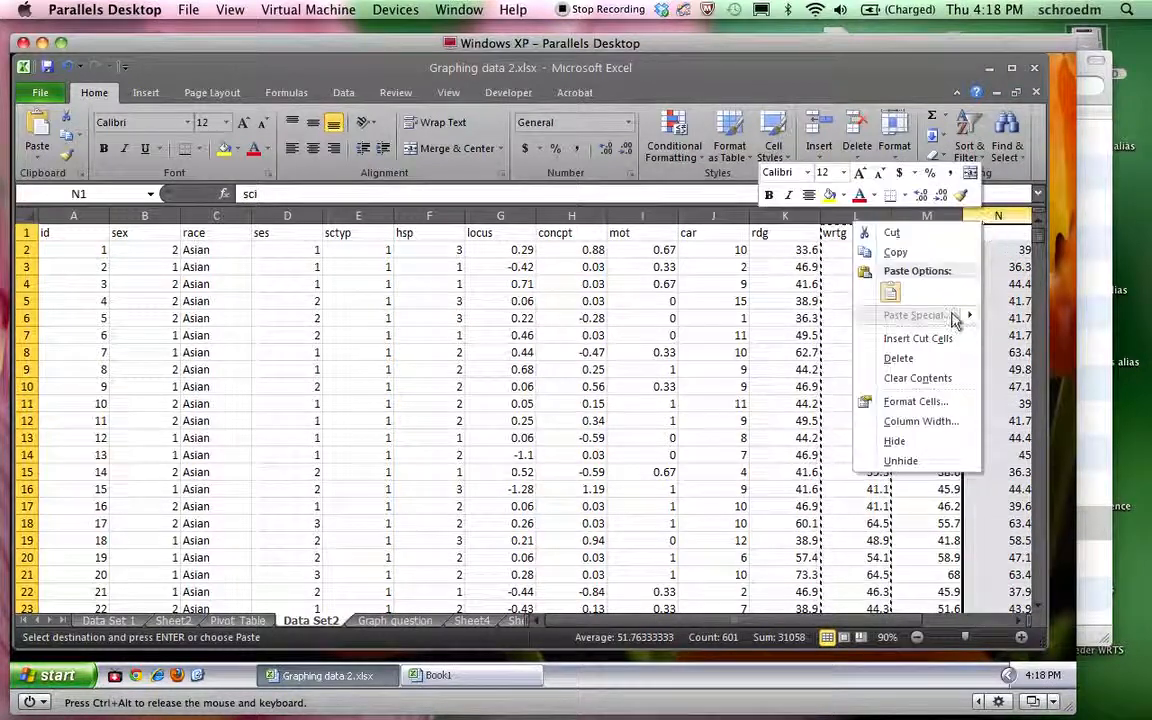
left_click(890, 291)
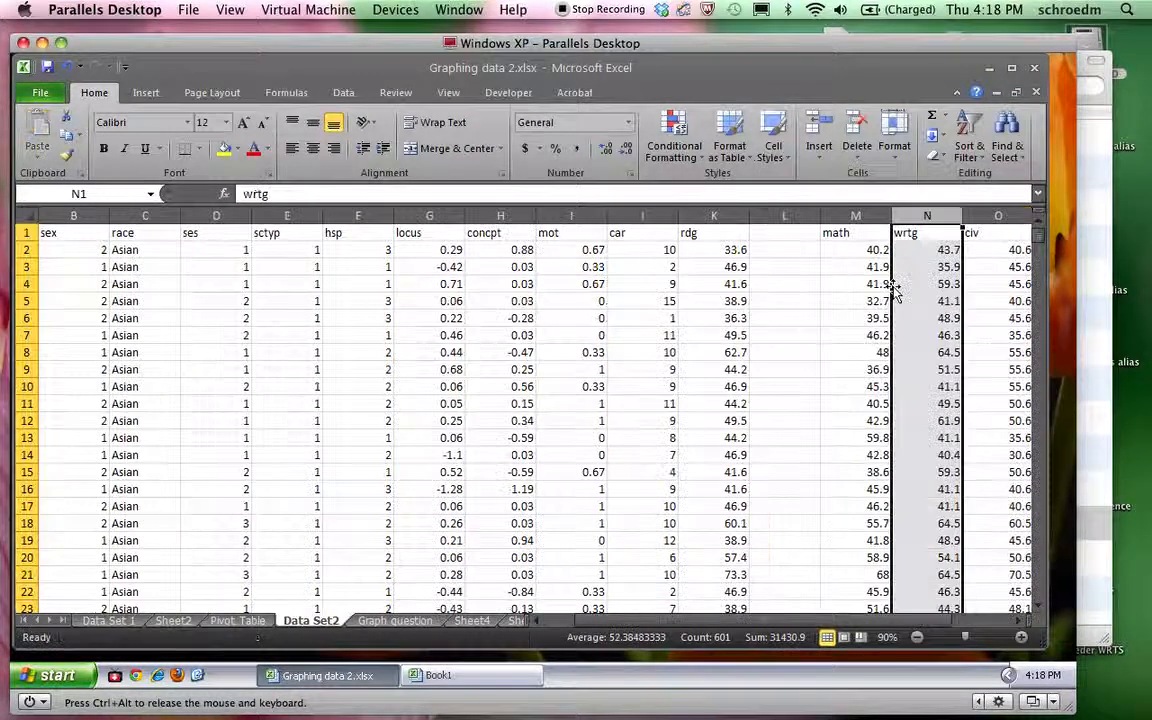
right_click(783, 215)
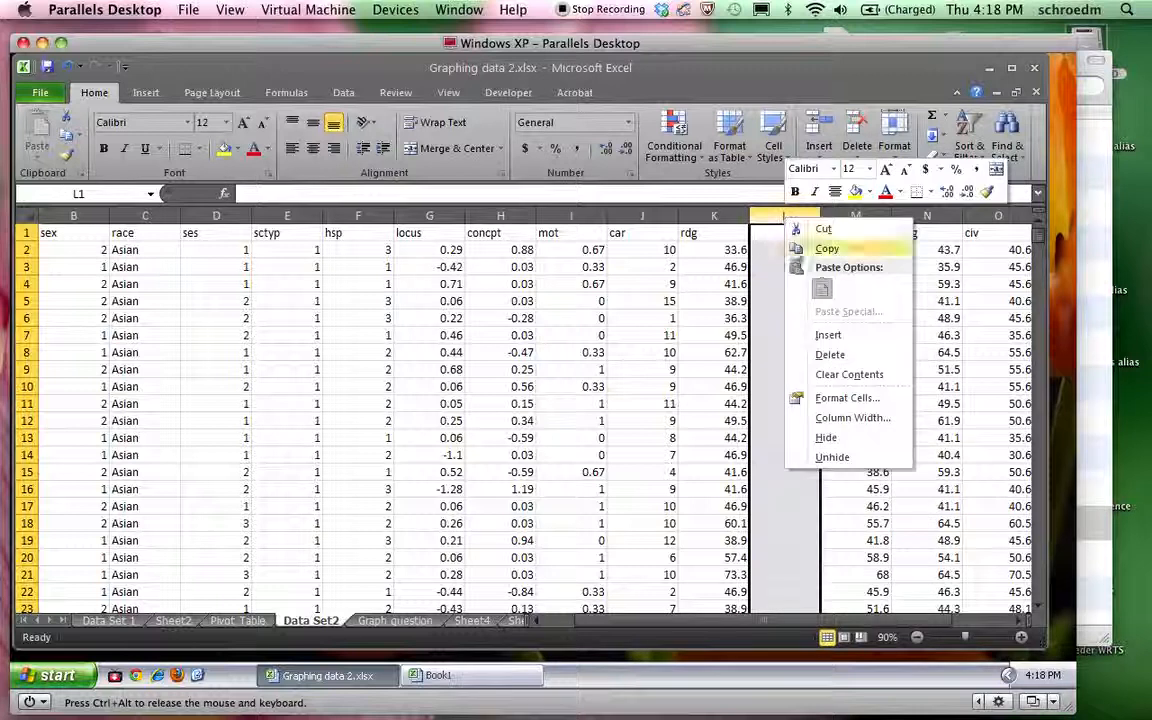
left_click(829, 355)
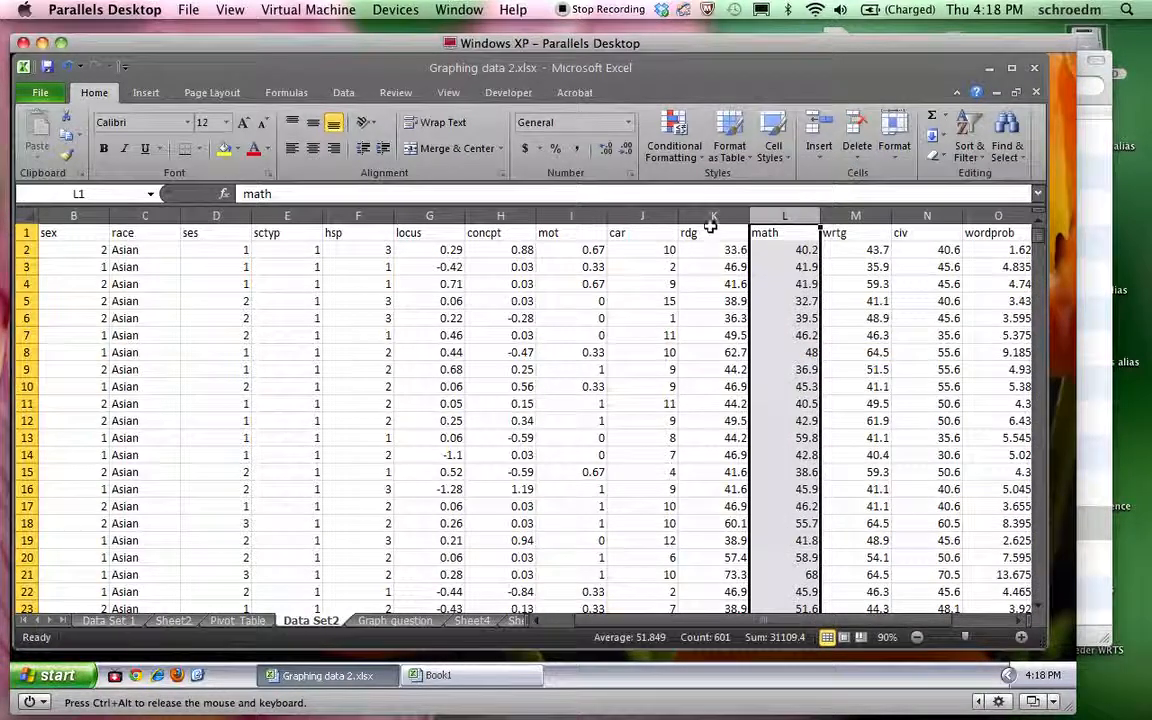
Plot the rdg and math values in K1:L601 as a markers-only scatter chart and move it clear of the source columns.
left_click_drag(709, 234, 790, 580)
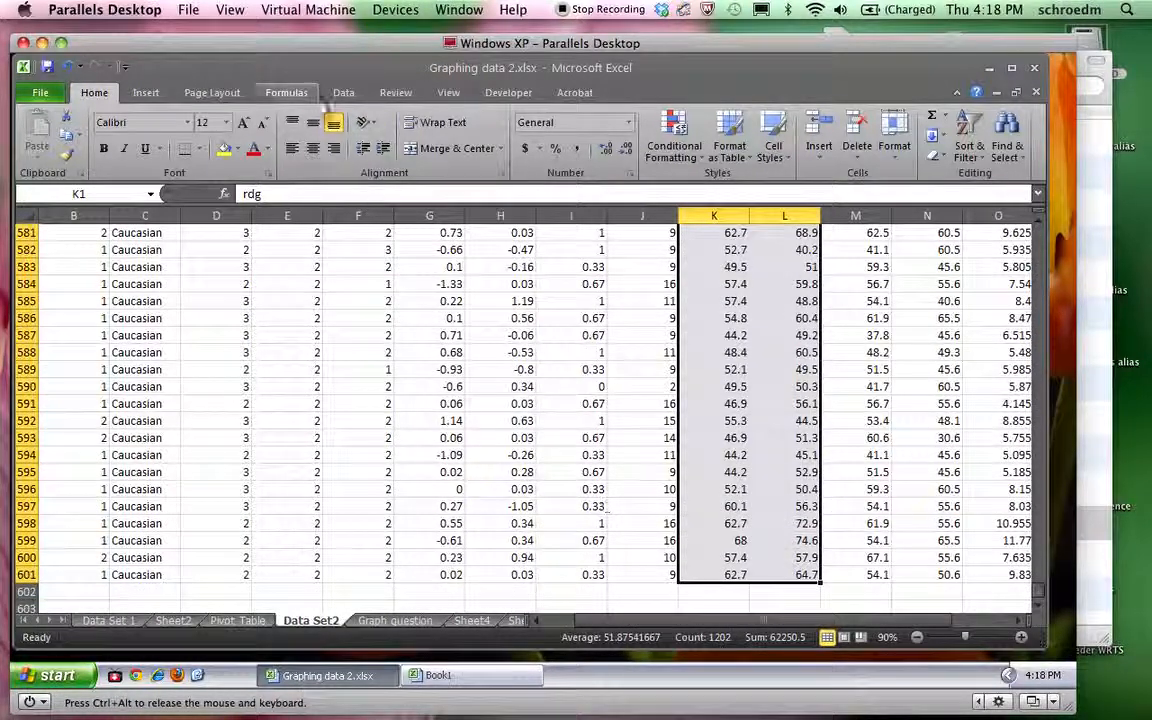
left_click(147, 92)
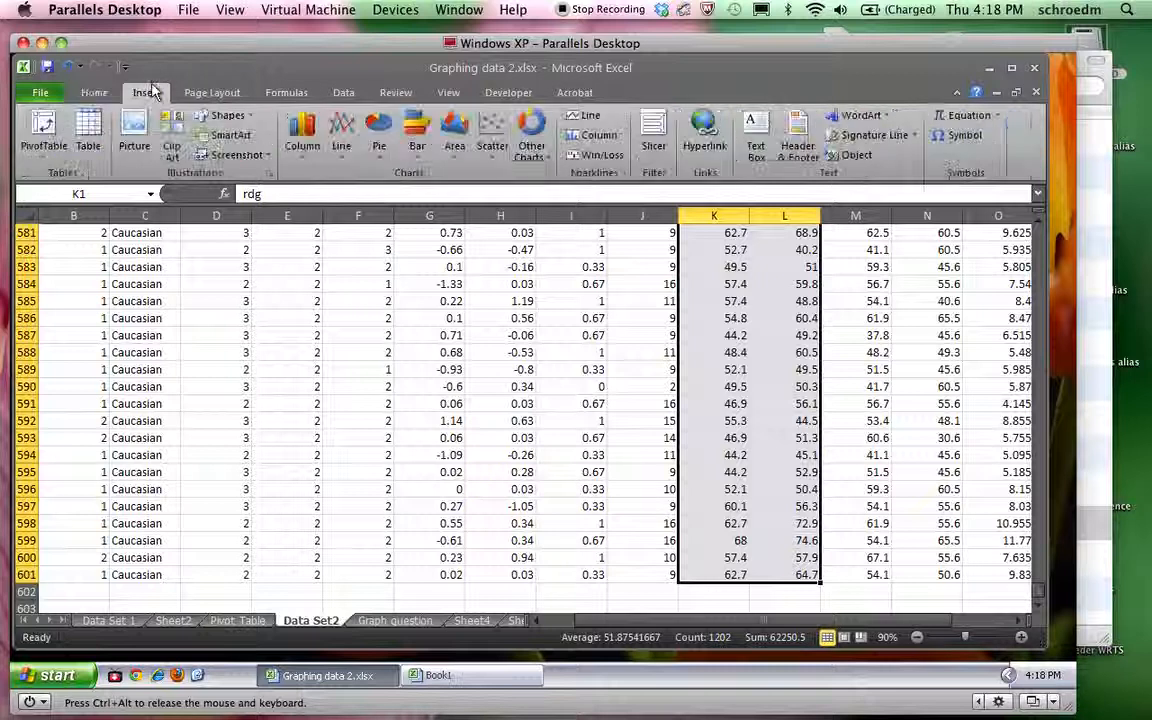
left_click(492, 130)
left_click(502, 205)
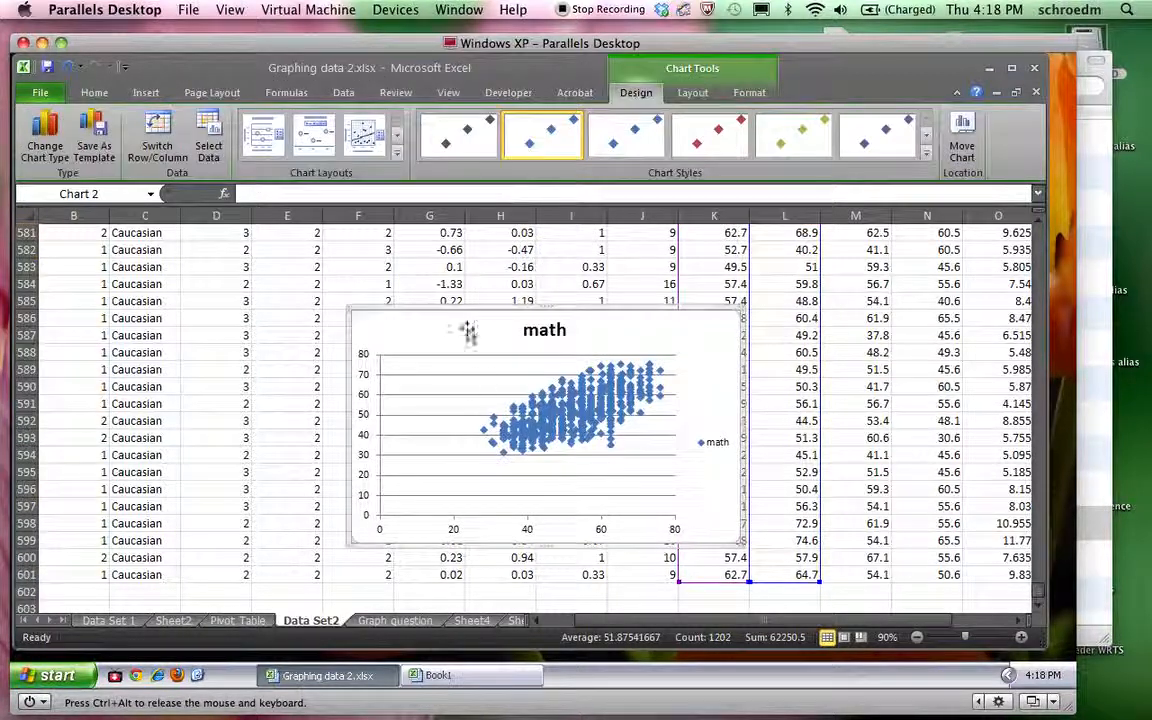
left_click_drag(389, 266, 377, 256)
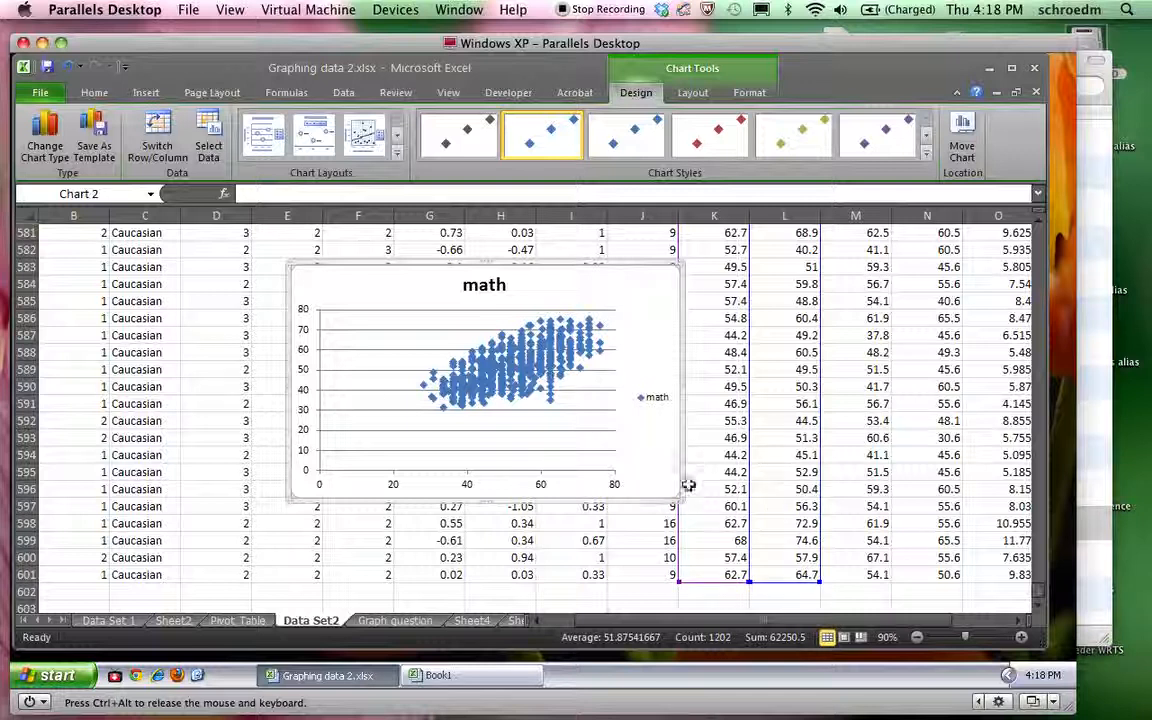
left_click_drag(411, 260, 309, 261)
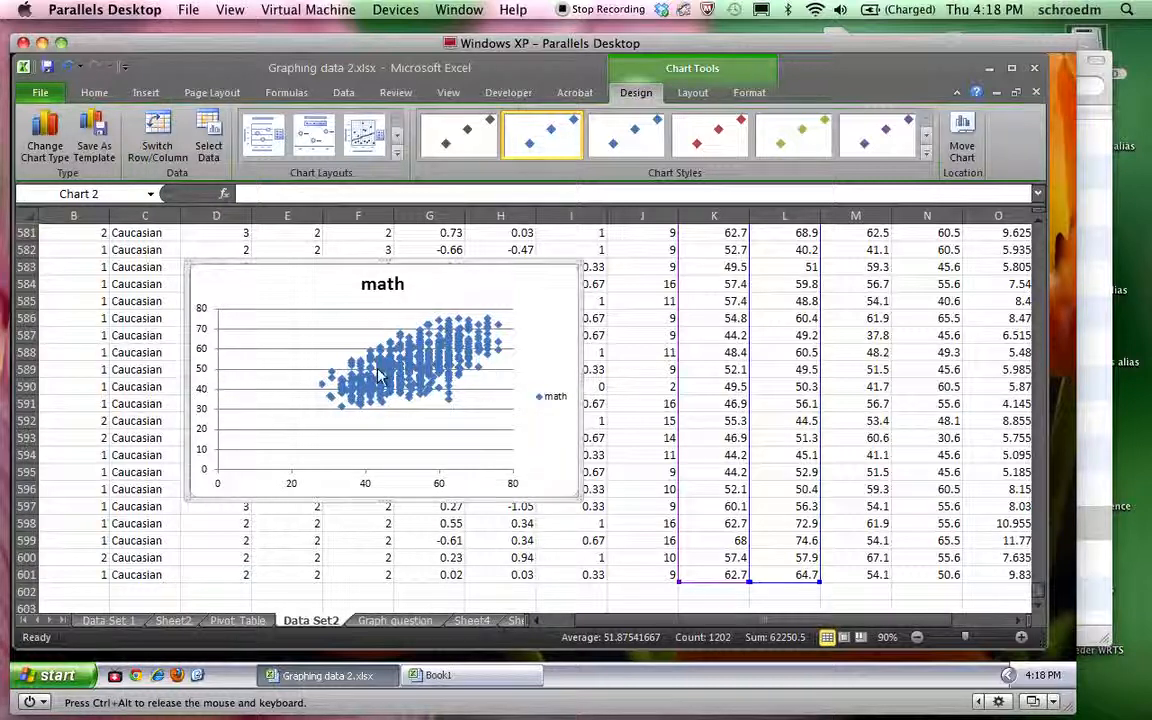
Copy the scatter chart to the Graph question sheet and shrink it beside the reading and math question in row 15.
right_click(343, 262)
left_click(370, 290)
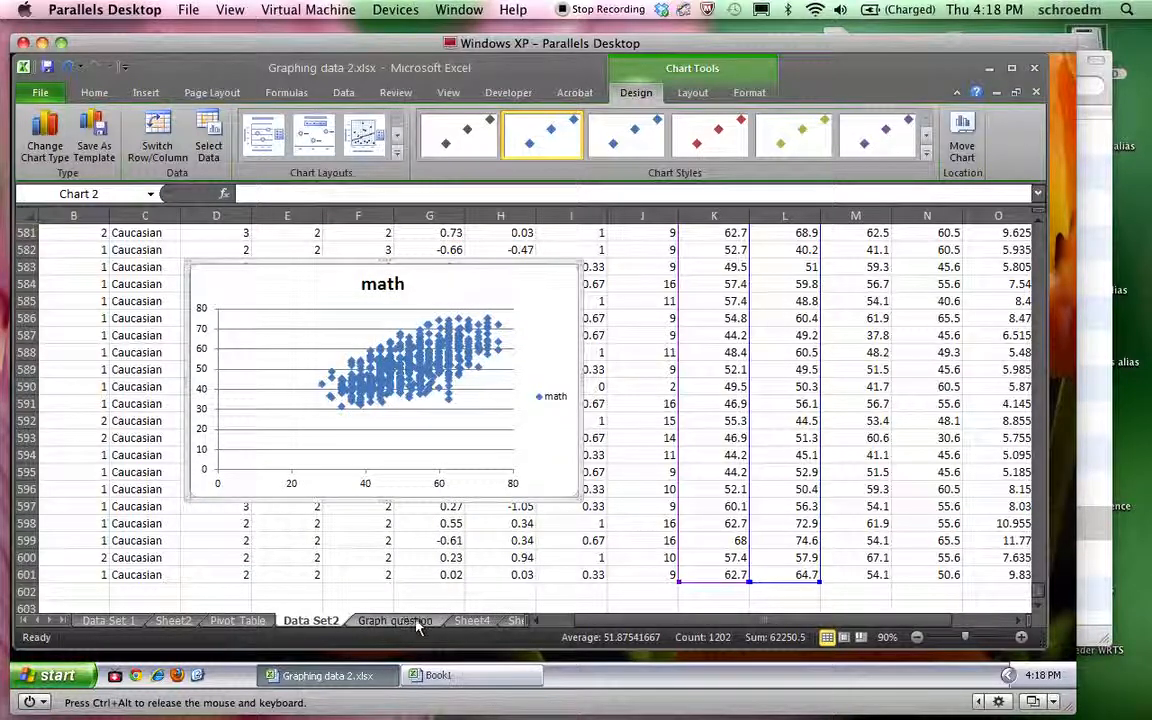
left_click(462, 622)
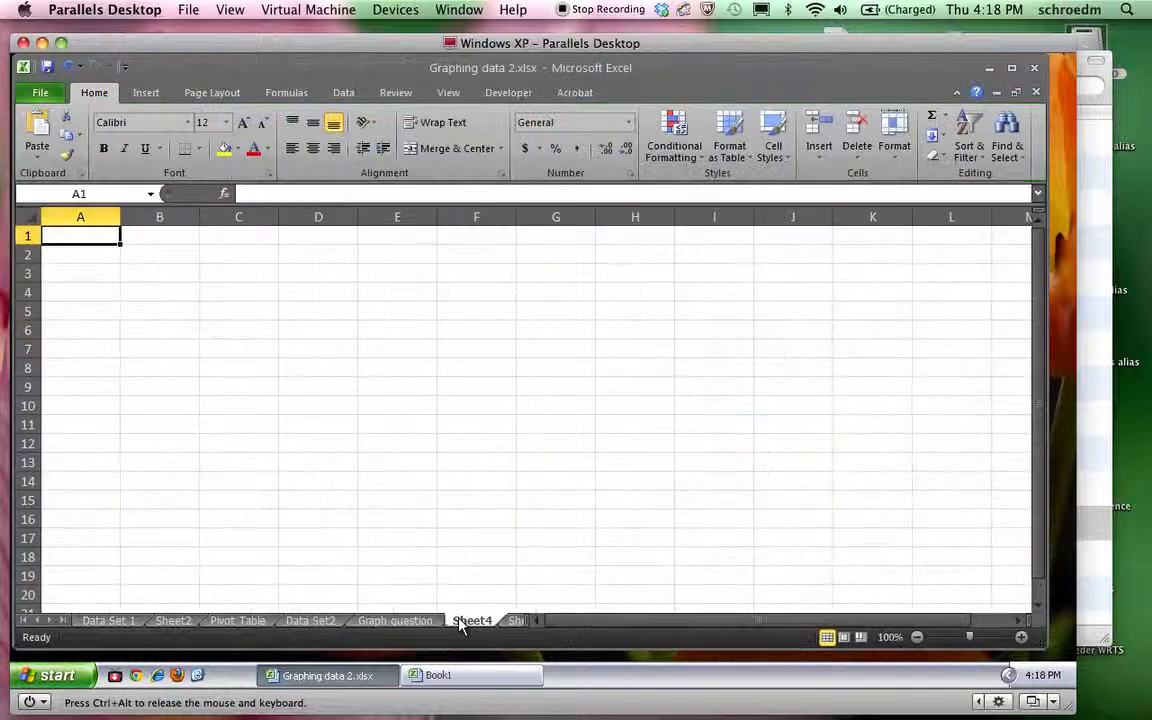
left_click(413, 610)
left_click(413, 615)
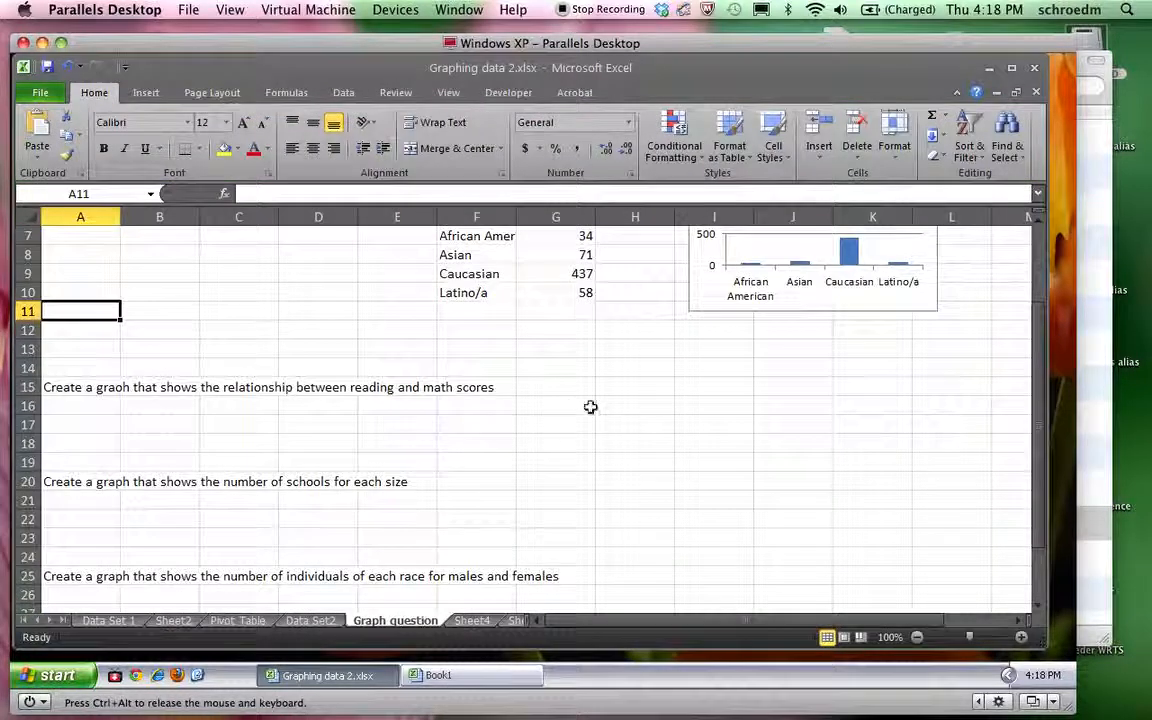
left_click(608, 382)
key("ctrl+v")
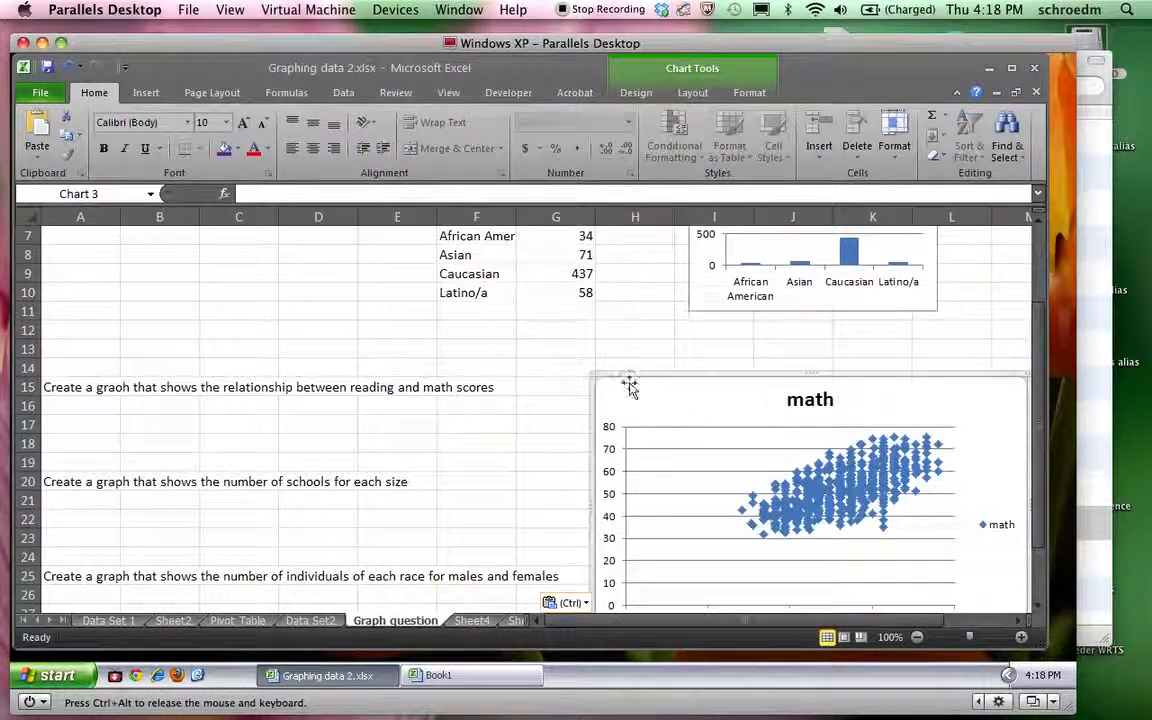
left_click_drag(593, 375, 639, 371)
left_click(343, 467)
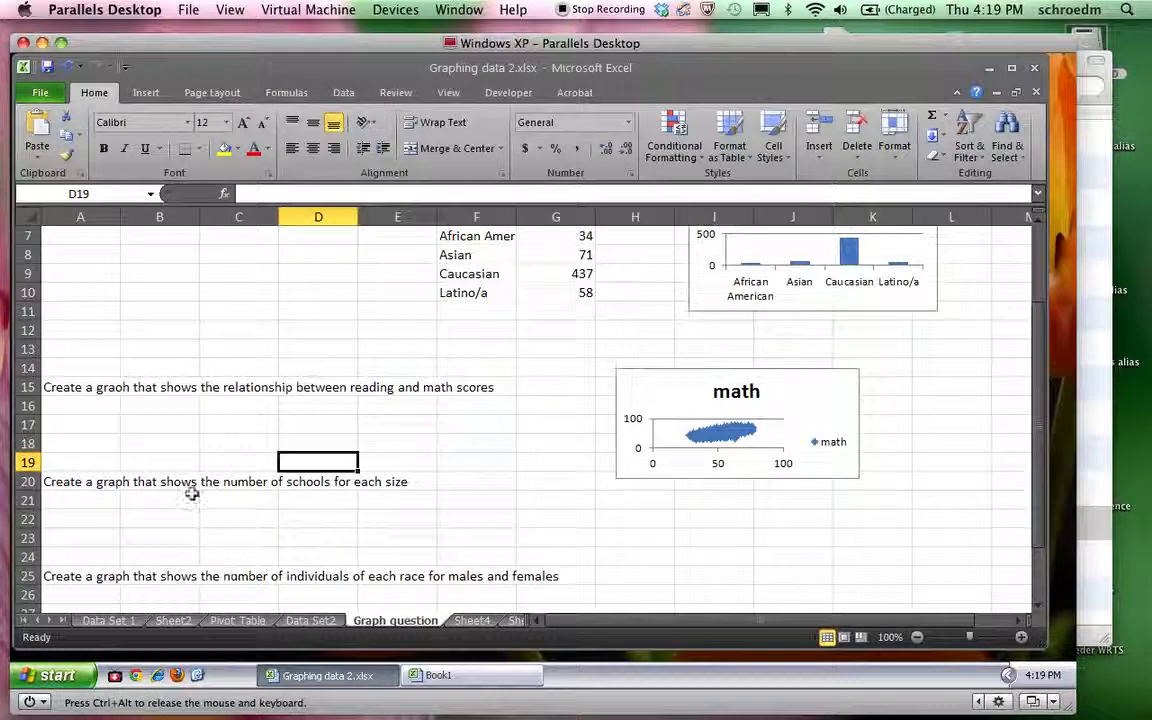
Replace race in the Pivot Table sheet's pivot table with sctyp as both the row labels and the values field.
left_click(455, 676)
left_click(330, 676)
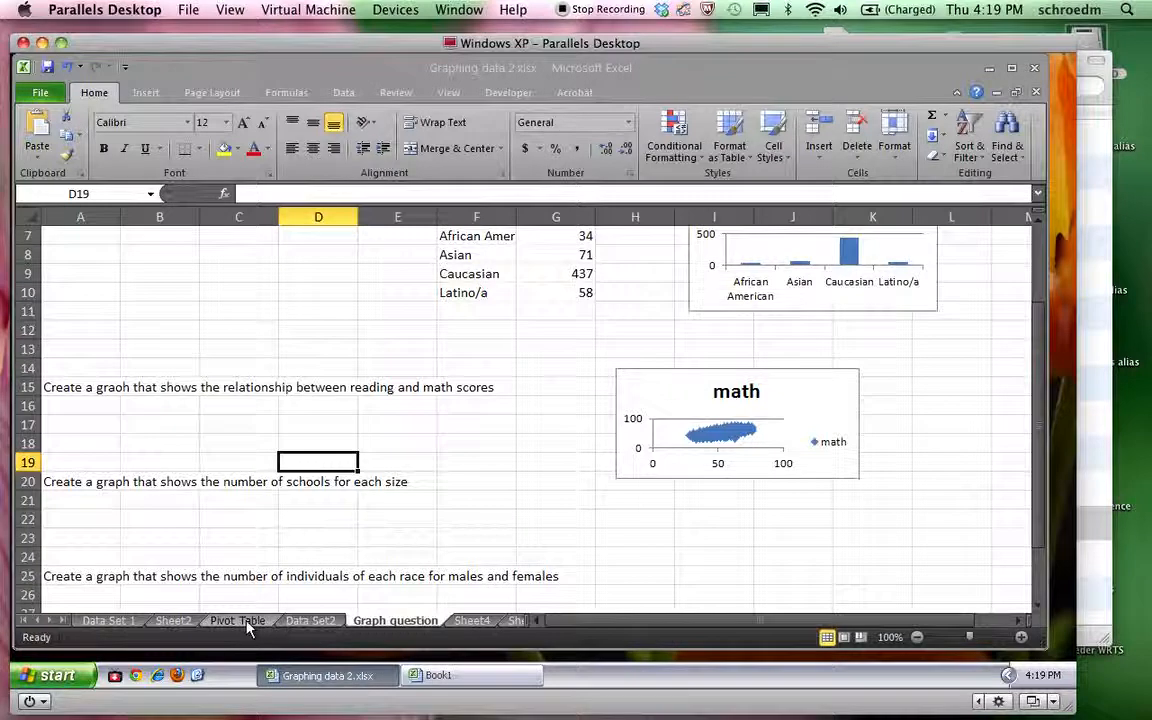
left_click(238, 620)
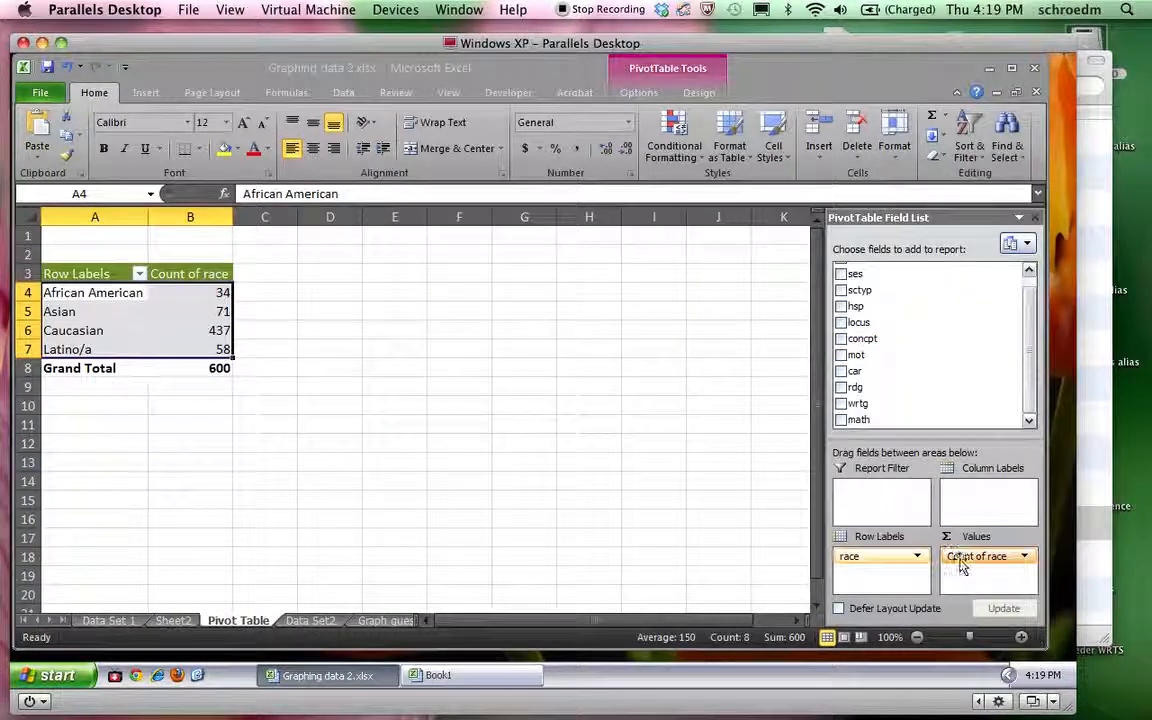
left_click_drag(963, 566, 900, 340)
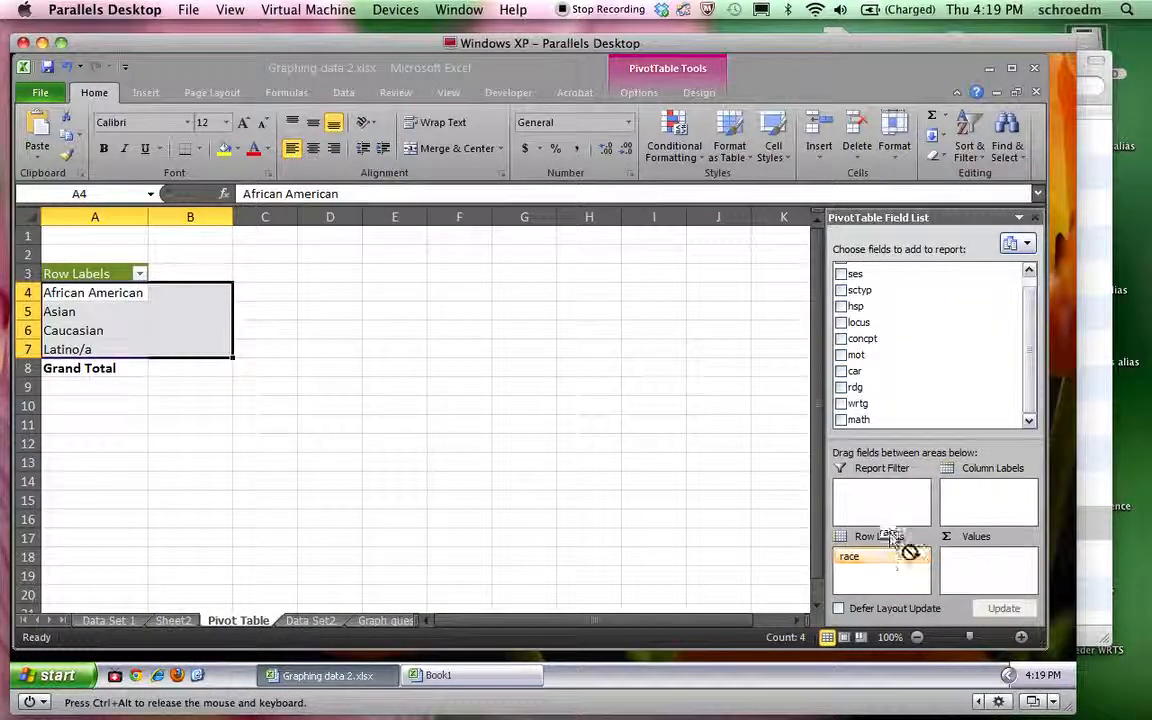
left_click_drag(887, 556, 893, 368)
left_click_drag(856, 290, 862, 566)
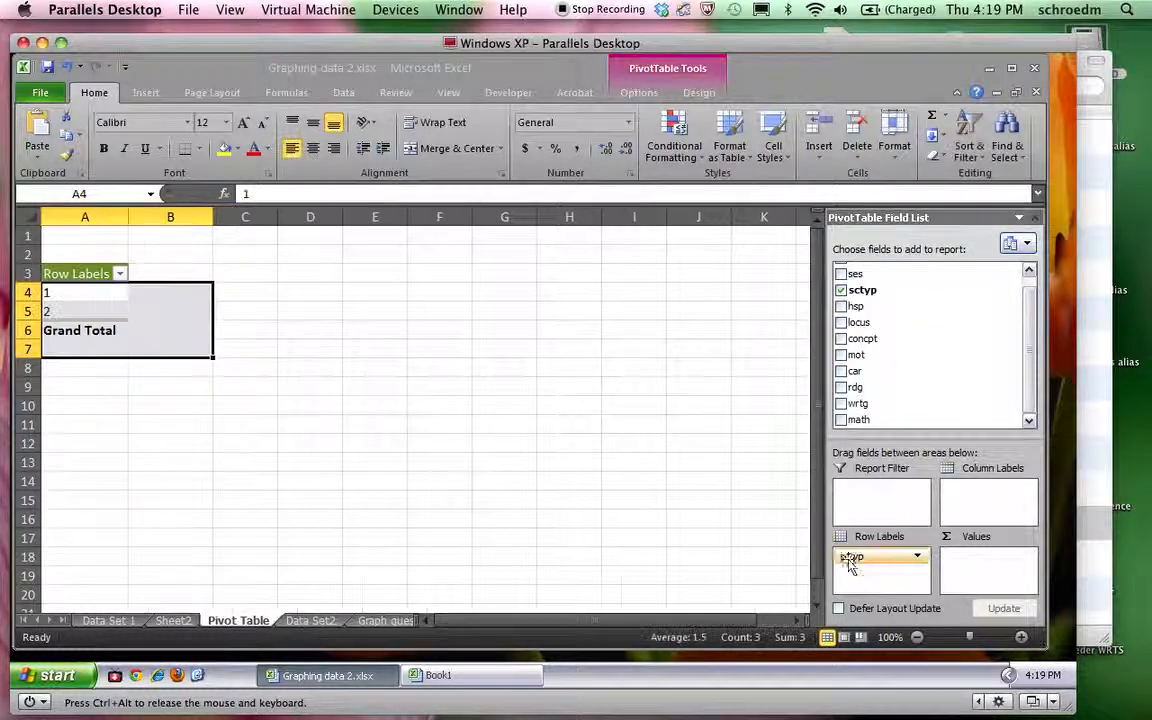
left_click_drag(862, 290, 984, 560)
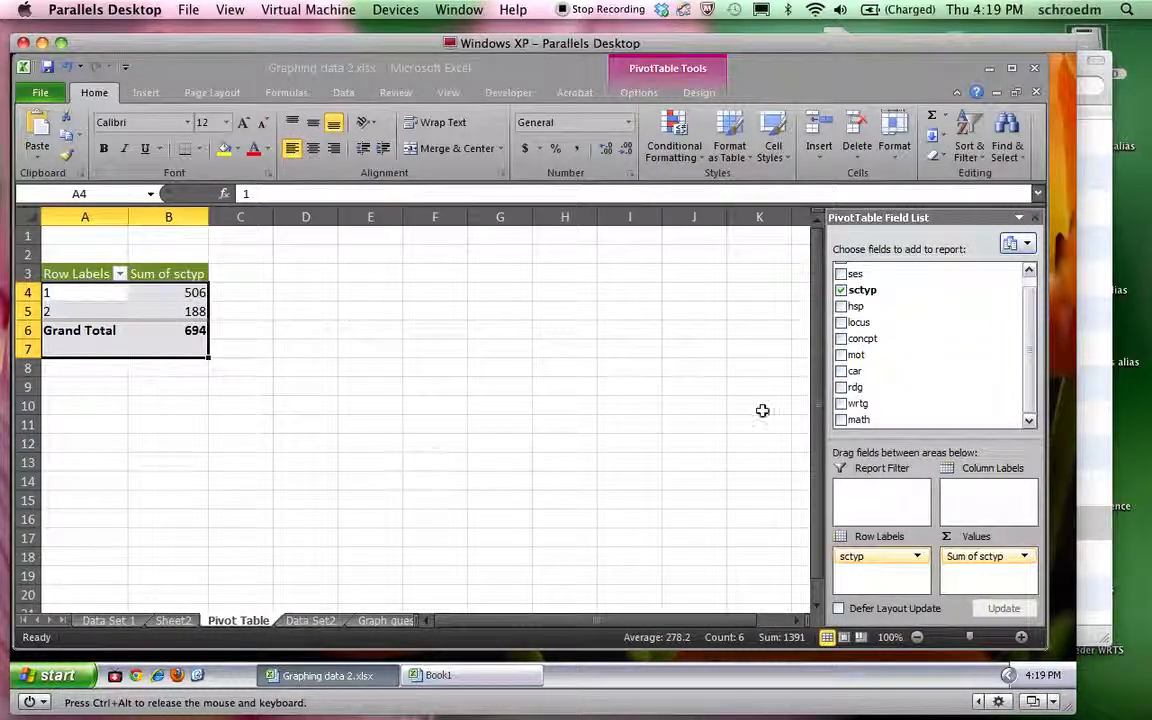
Summarize the sctyp values field by Count instead of Sum.
left_click(988, 556)
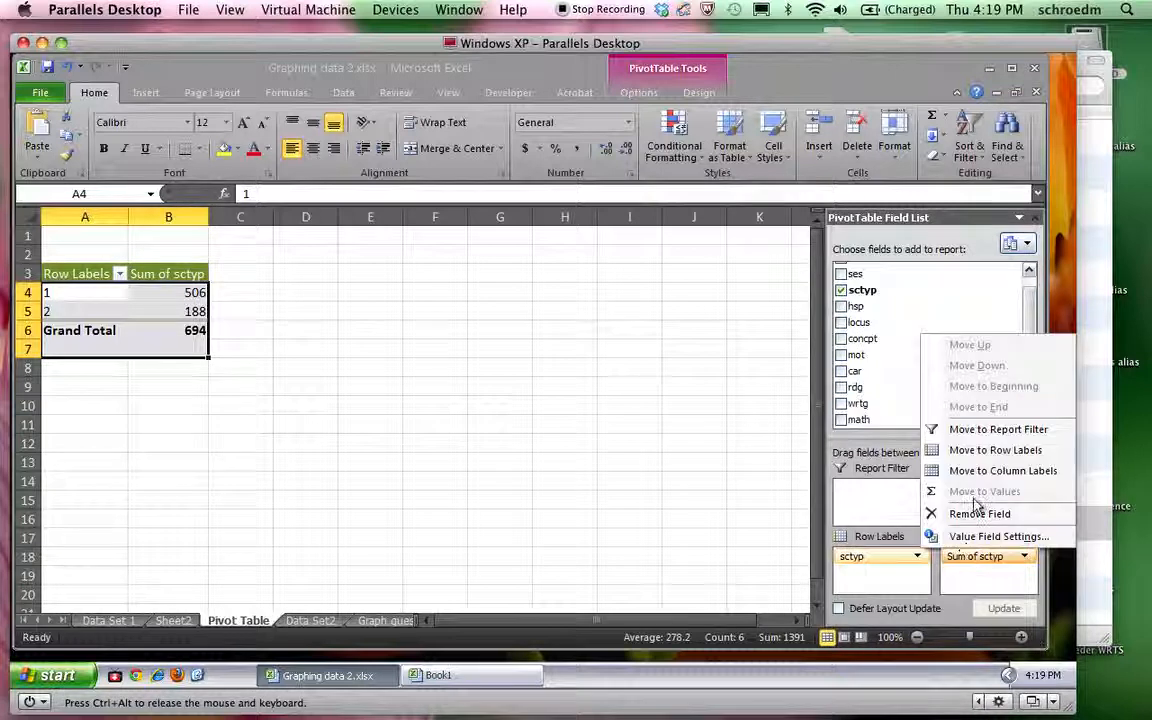
left_click(990, 536)
left_click(413, 439)
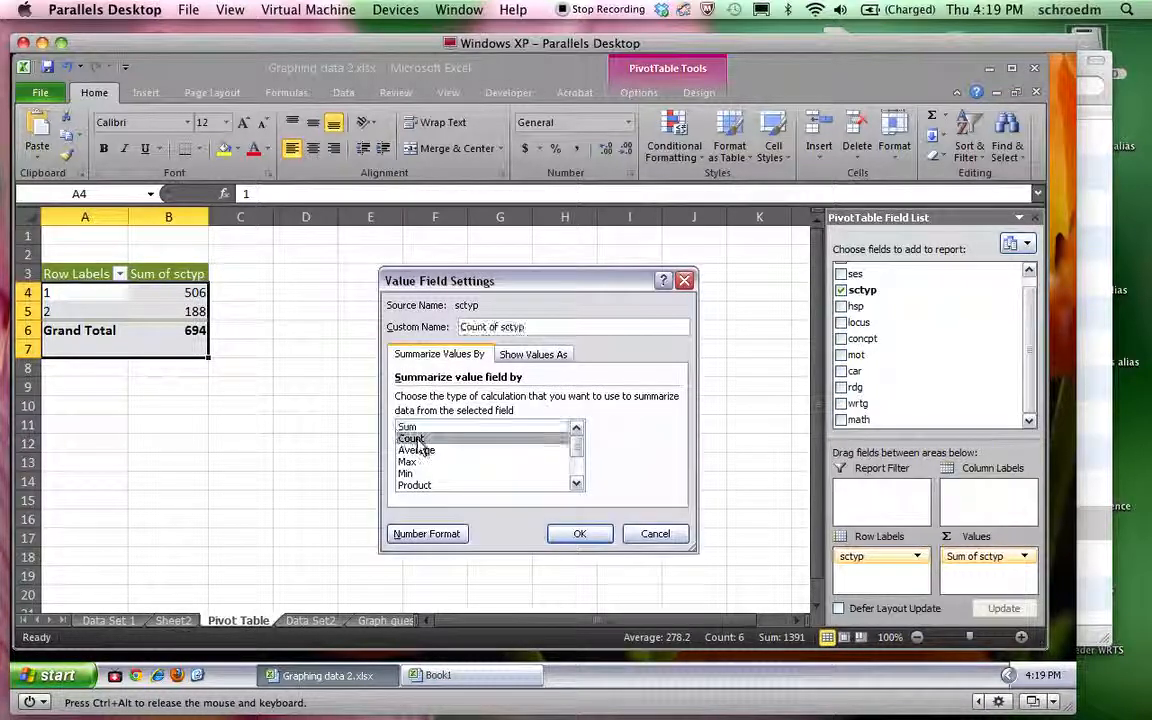
left_click(579, 533)
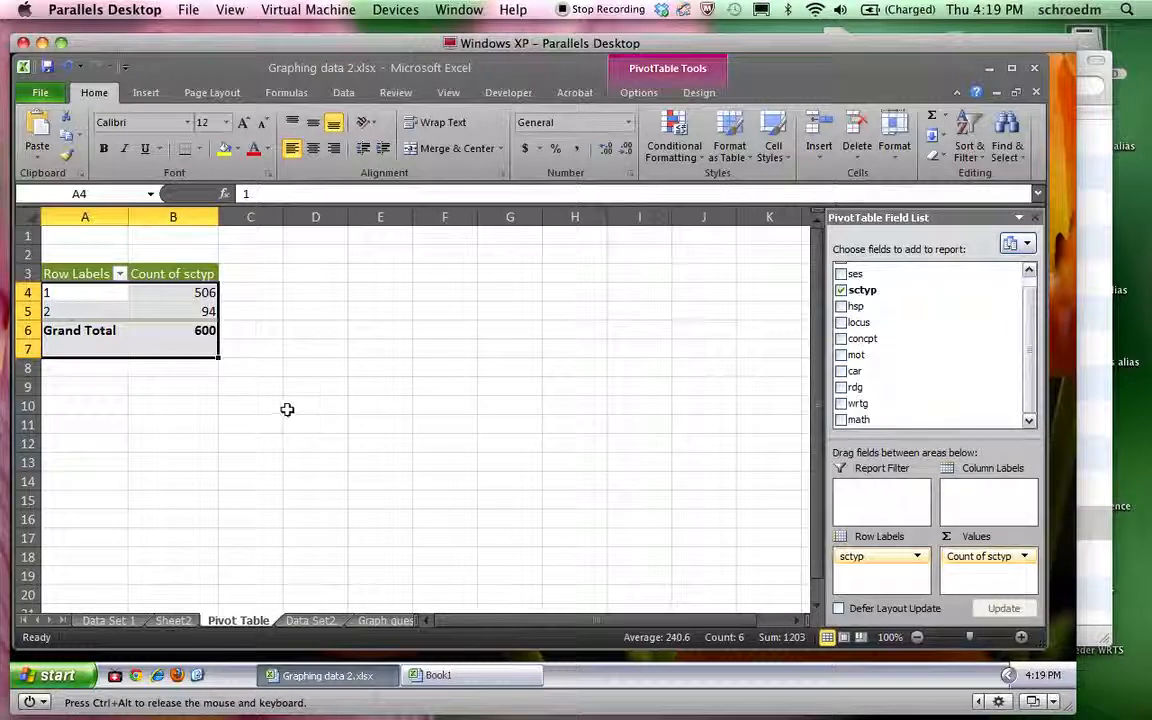
Try to plot the sctyp counts in A4:B5 as a clustered column chart and delete it.
left_click_drag(52, 292, 141, 310)
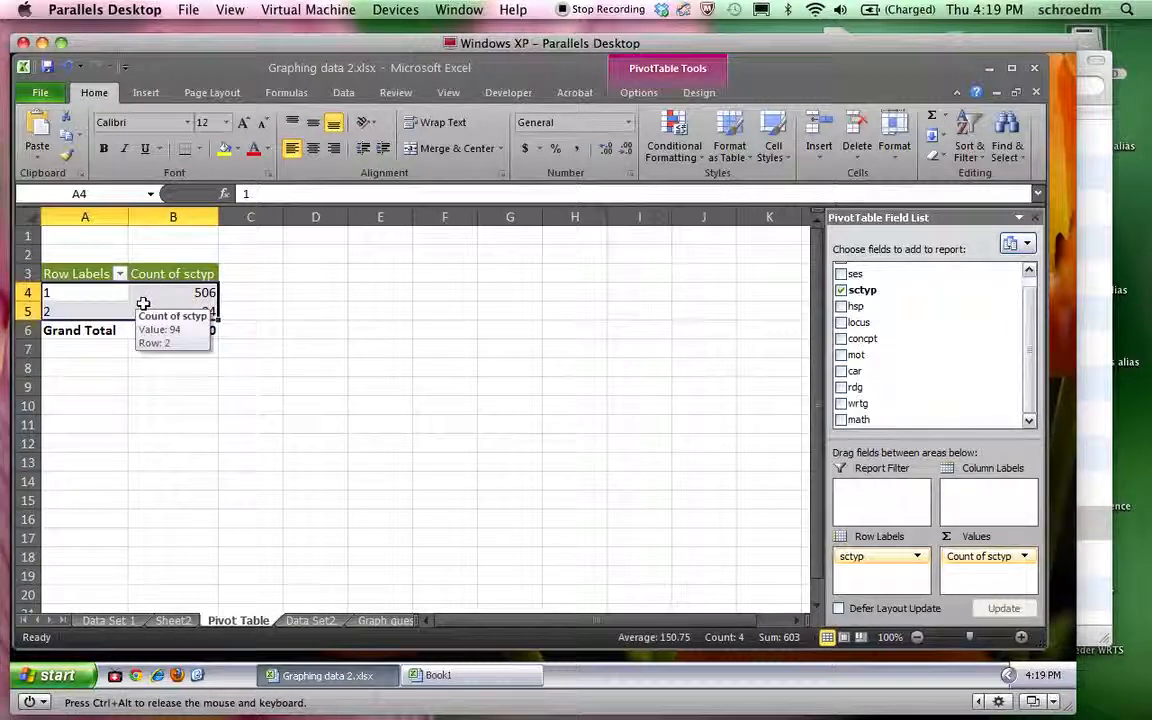
left_click(146, 92)
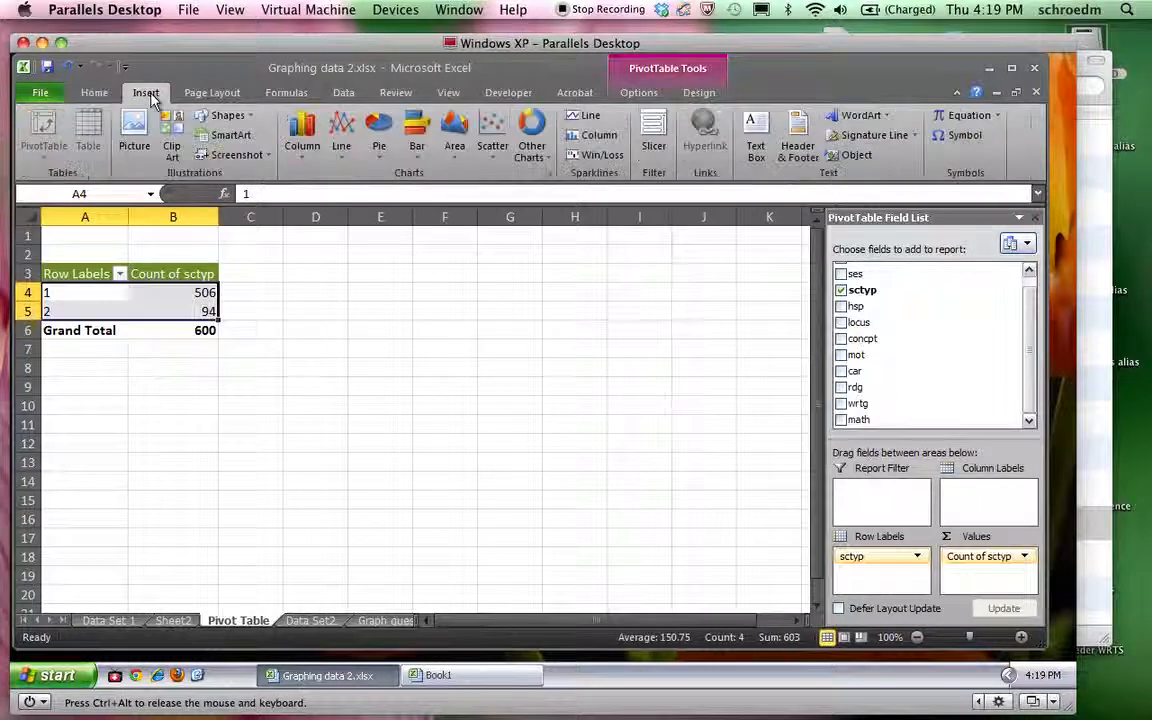
left_click(306, 127)
left_click(308, 207)
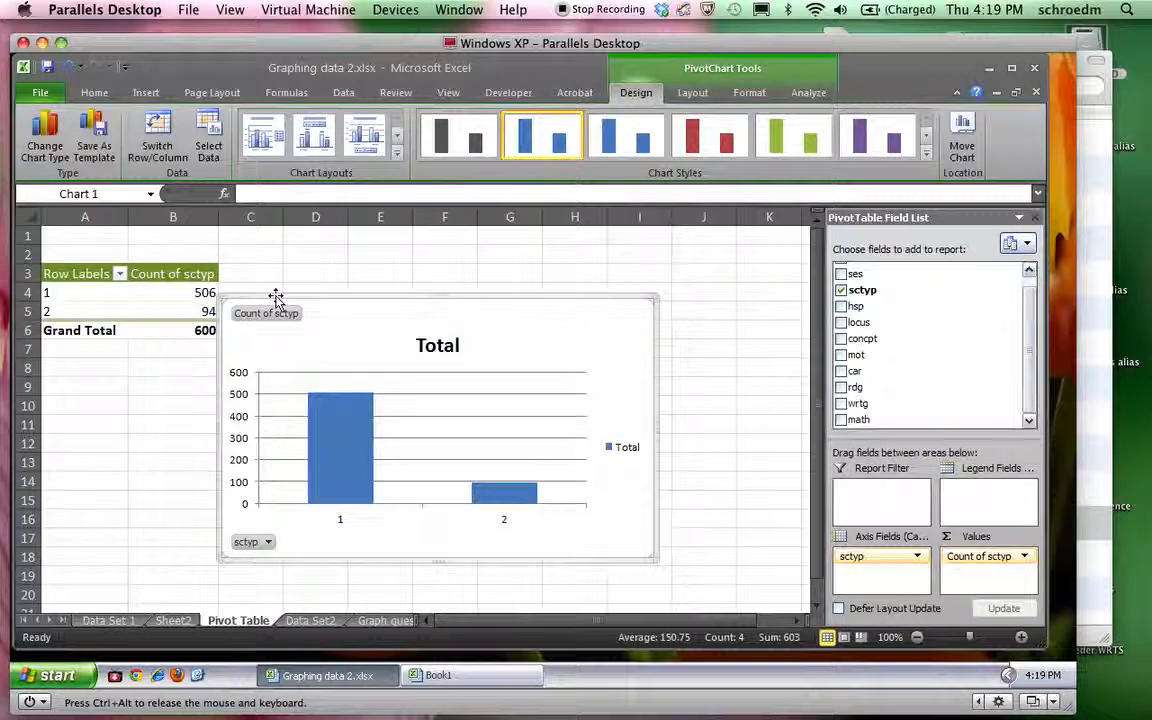
key("Delete")
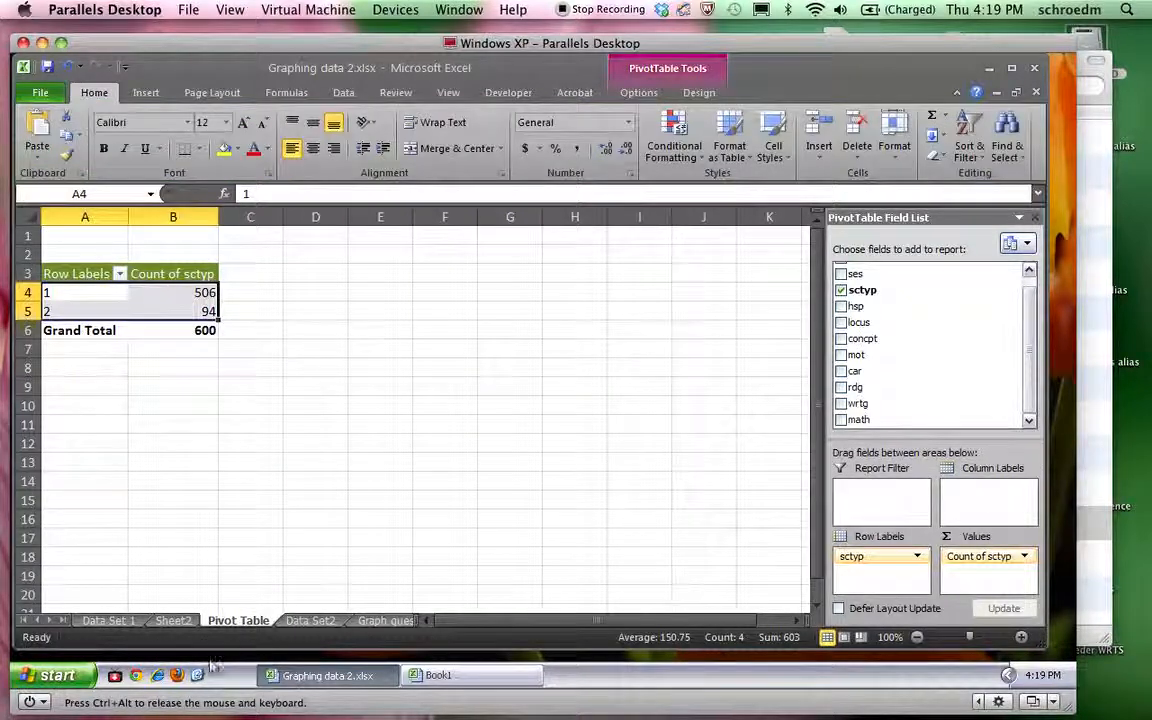
Check the remaining graph questions, remove sctyp from the pivot table and set race as its row labels.
left_click(303, 620)
left_click(376, 621)
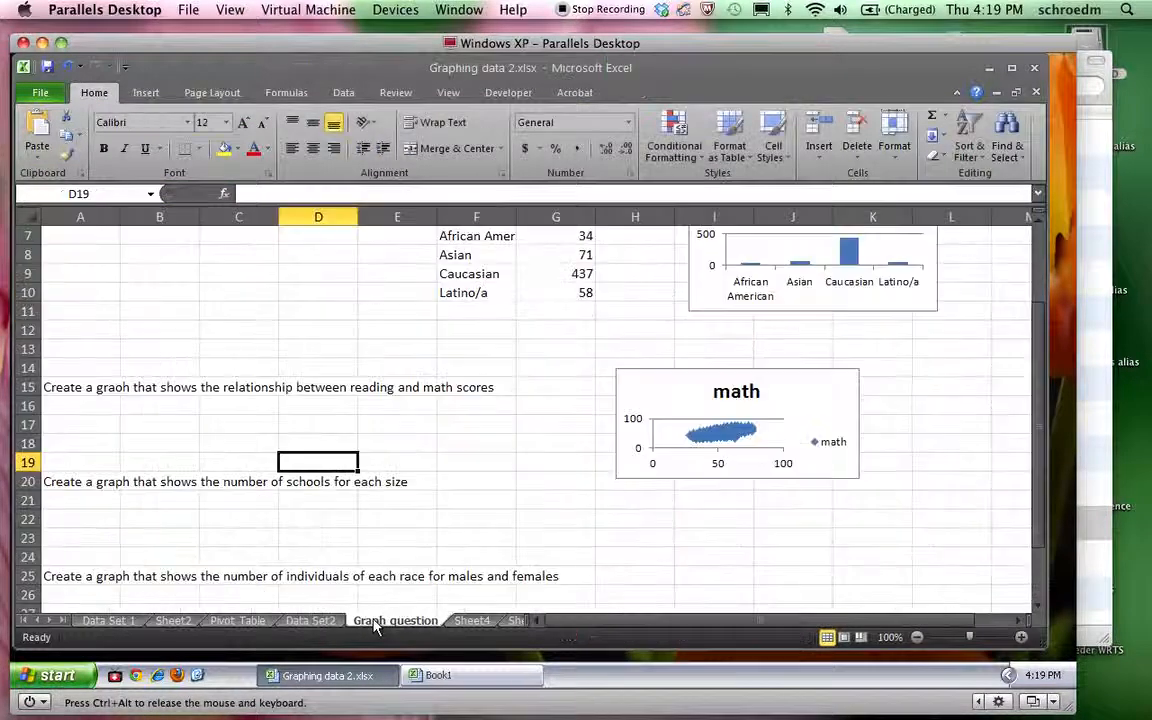
scroll(395, 462, "down", 4)
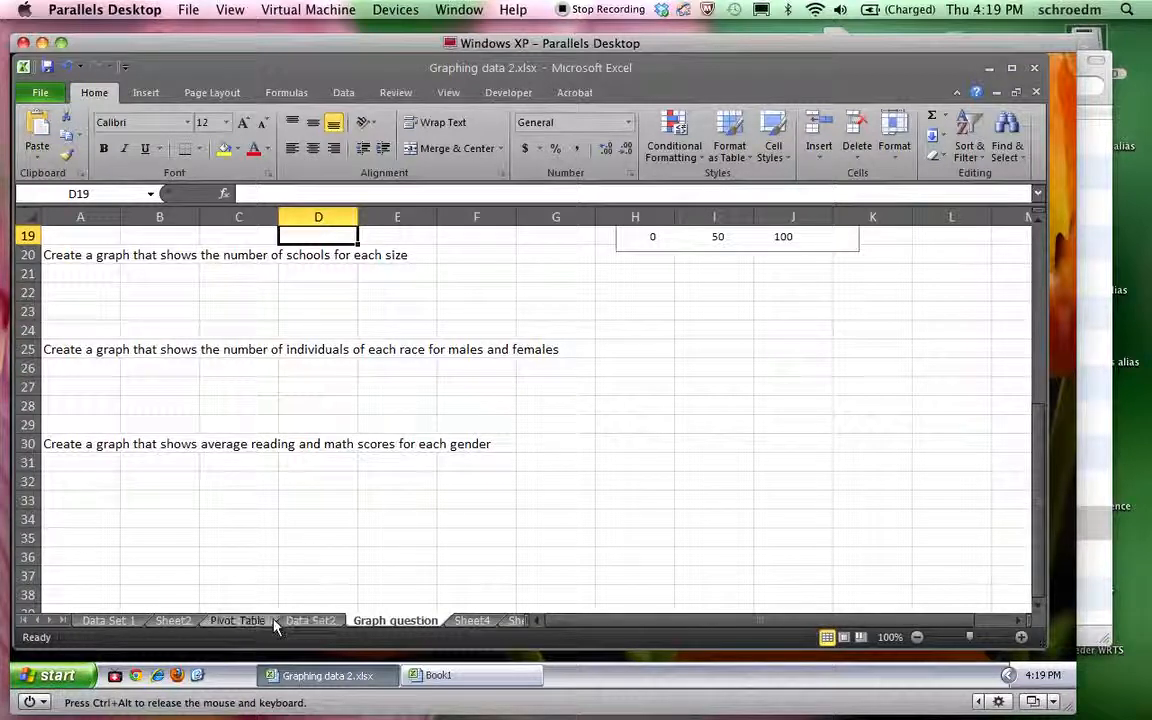
left_click(238, 621)
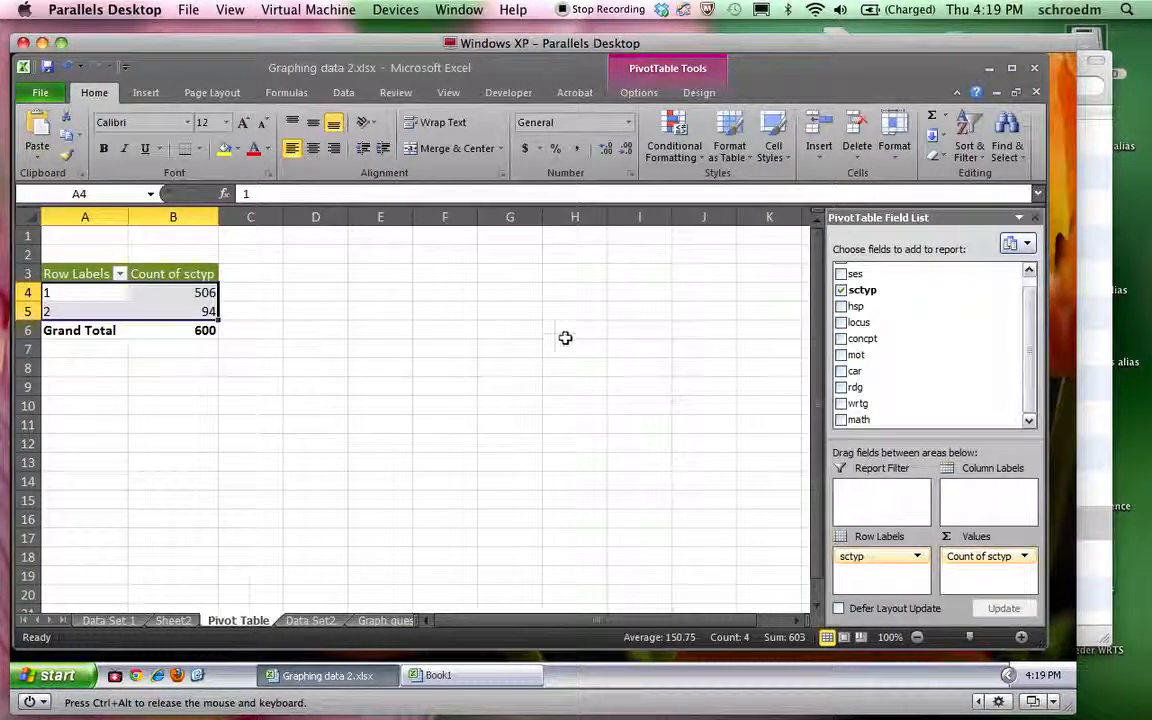
left_click(841, 291)
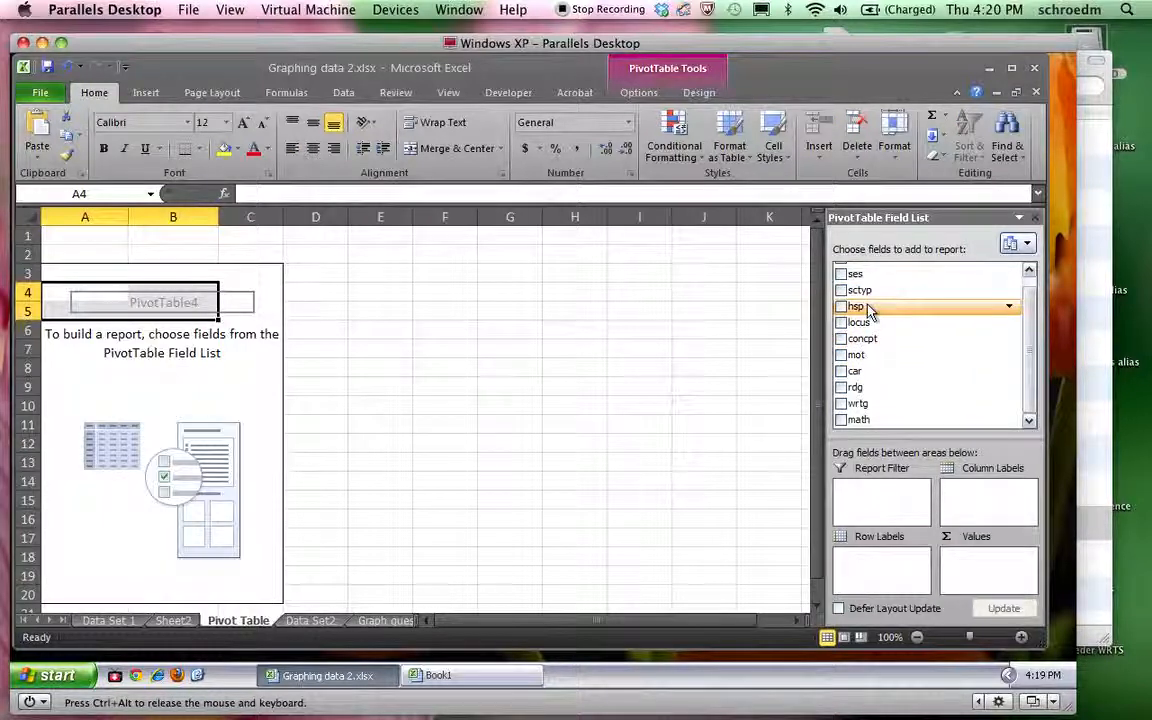
scroll(882, 280, "up", 1)
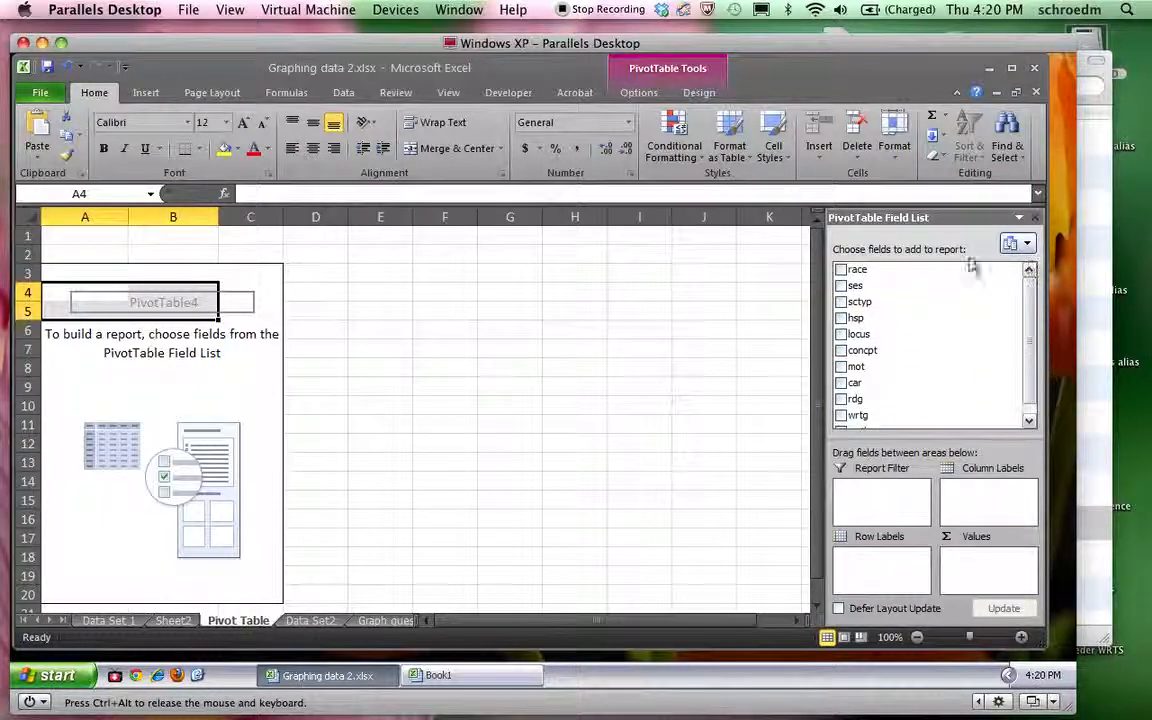
left_click_drag(884, 268, 870, 572)
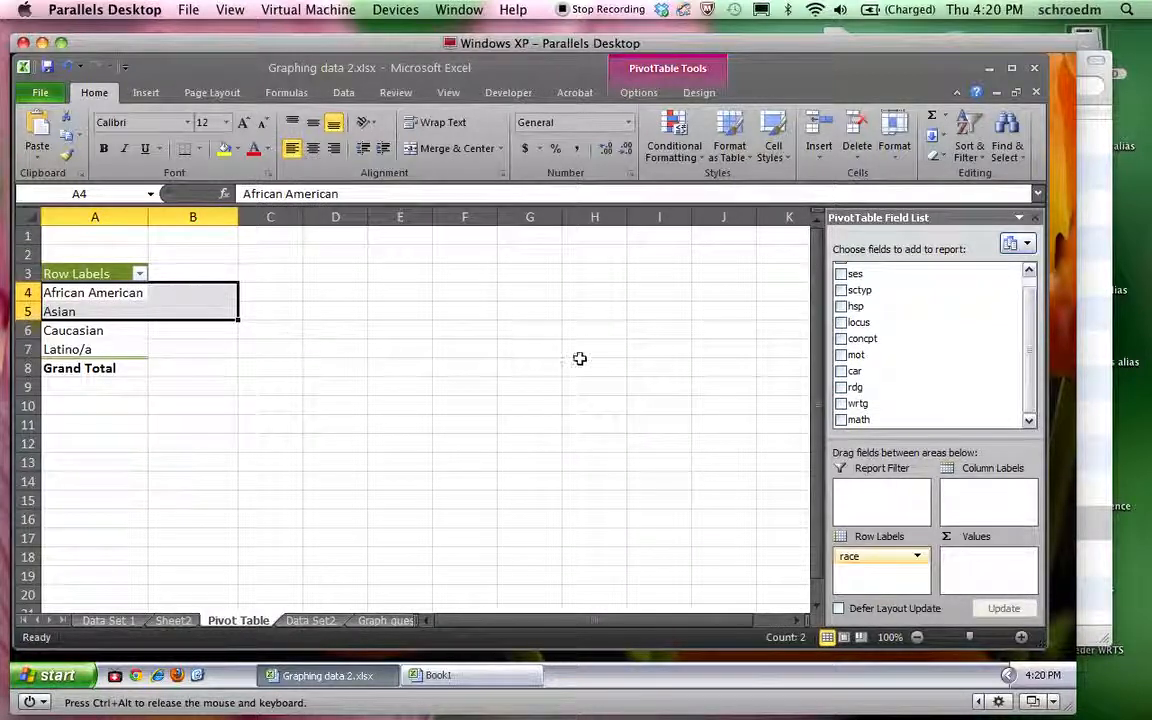
left_click(1016, 244)
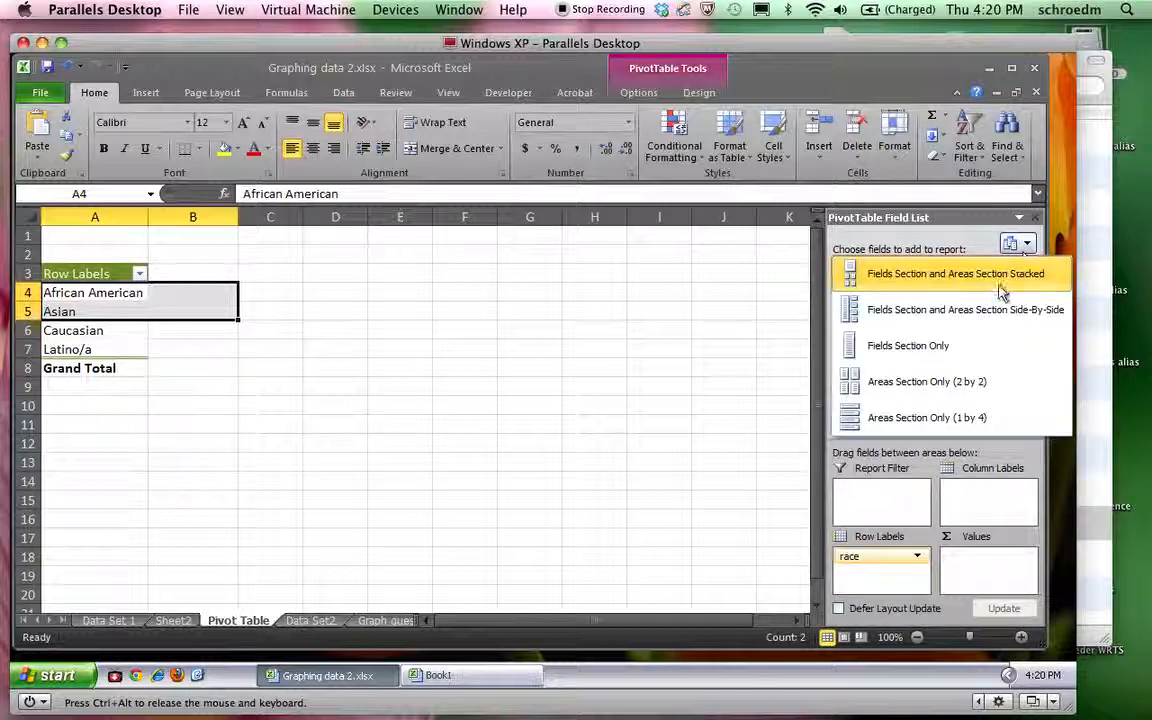
left_click(741, 252)
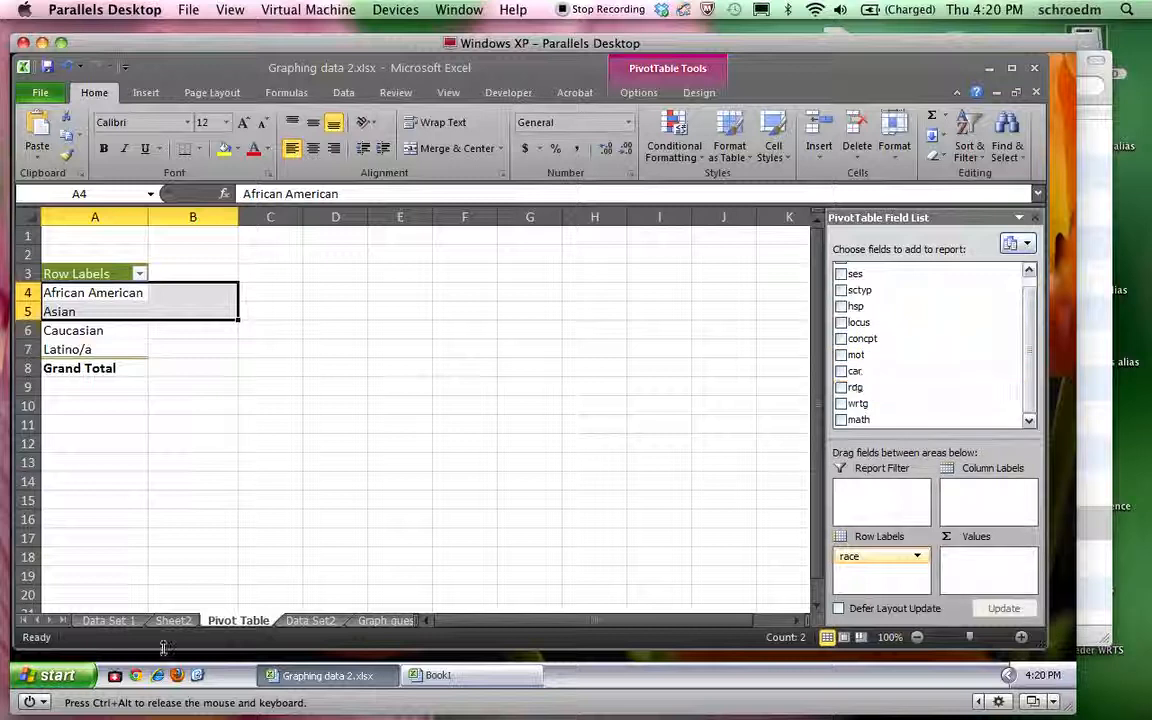
Return to the header row of the Data Set2 sheet.
left_click(310, 621)
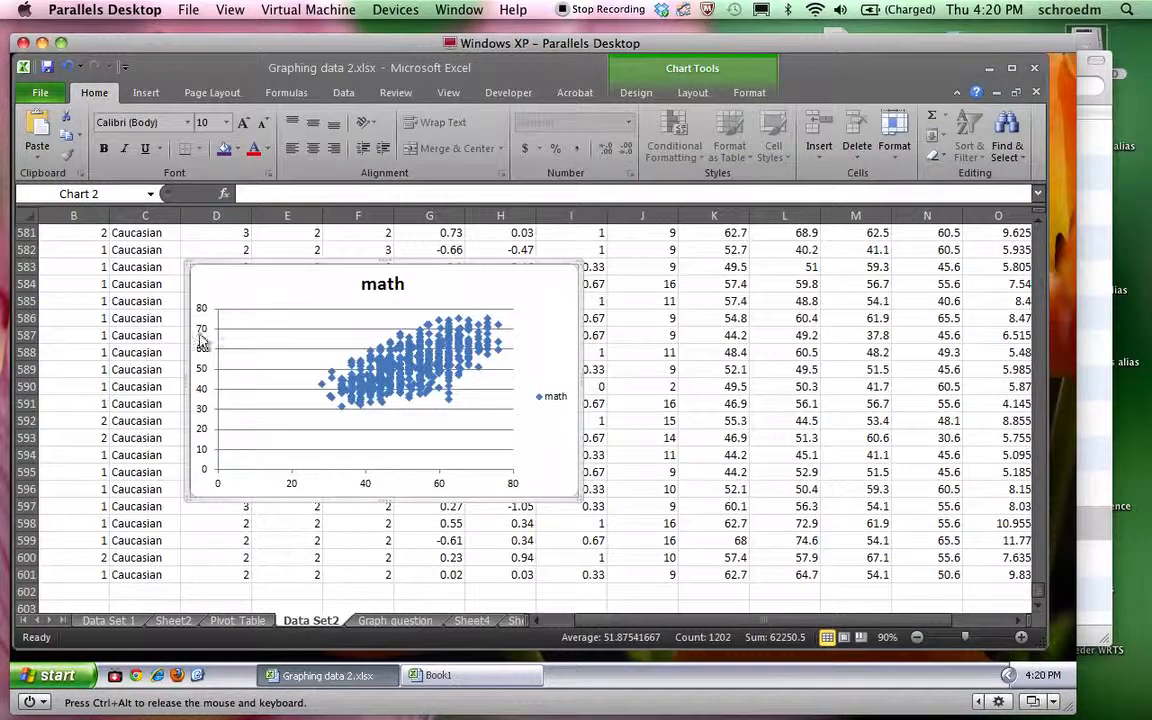
scroll(110, 258, "up", 20)
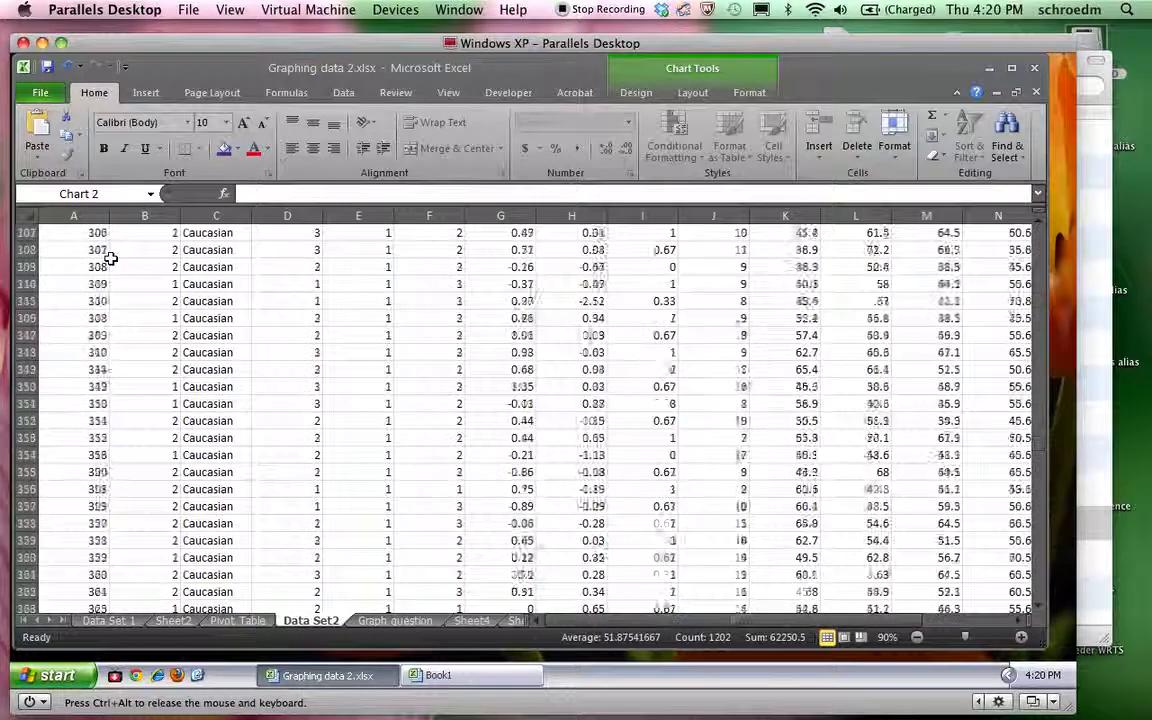
scroll(110, 258, "up", 20)
left_click(133, 215)
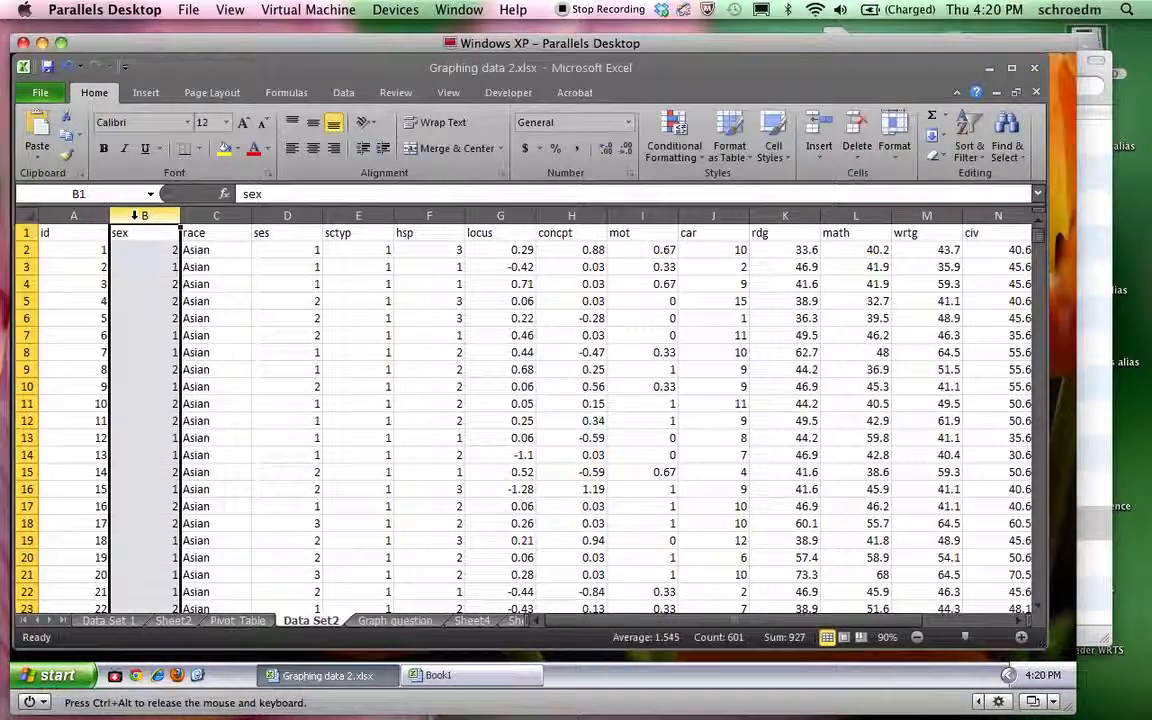
key("ctrl+c")
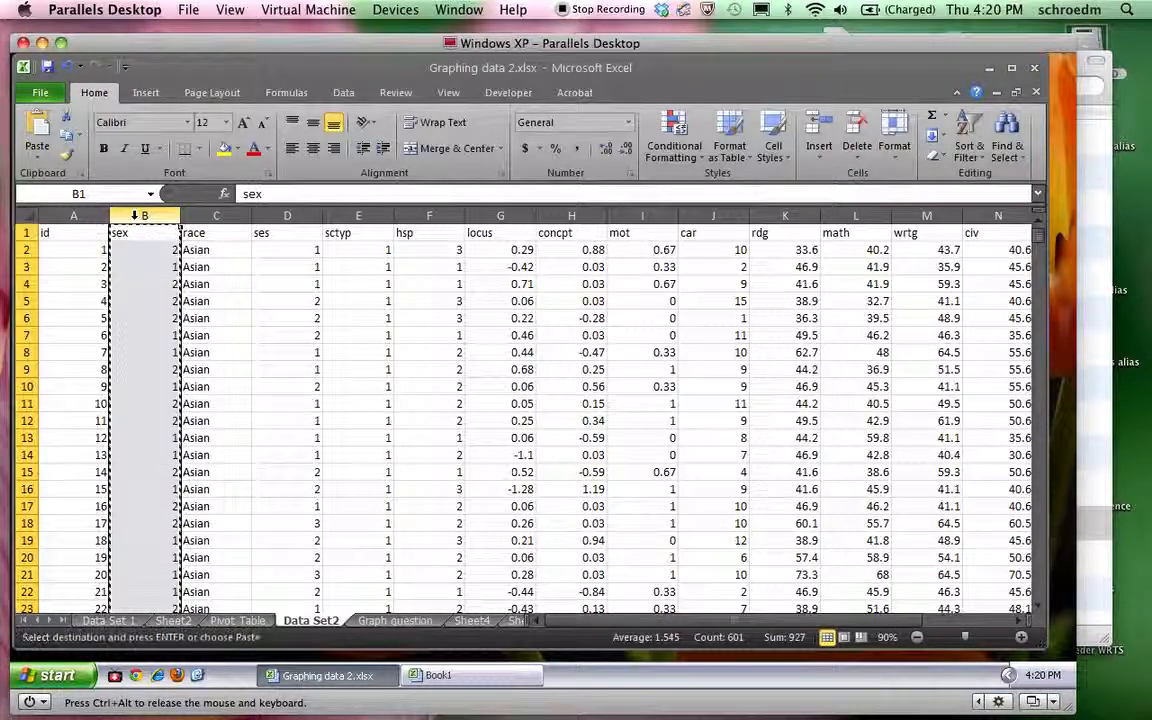
right_click(348, 214)
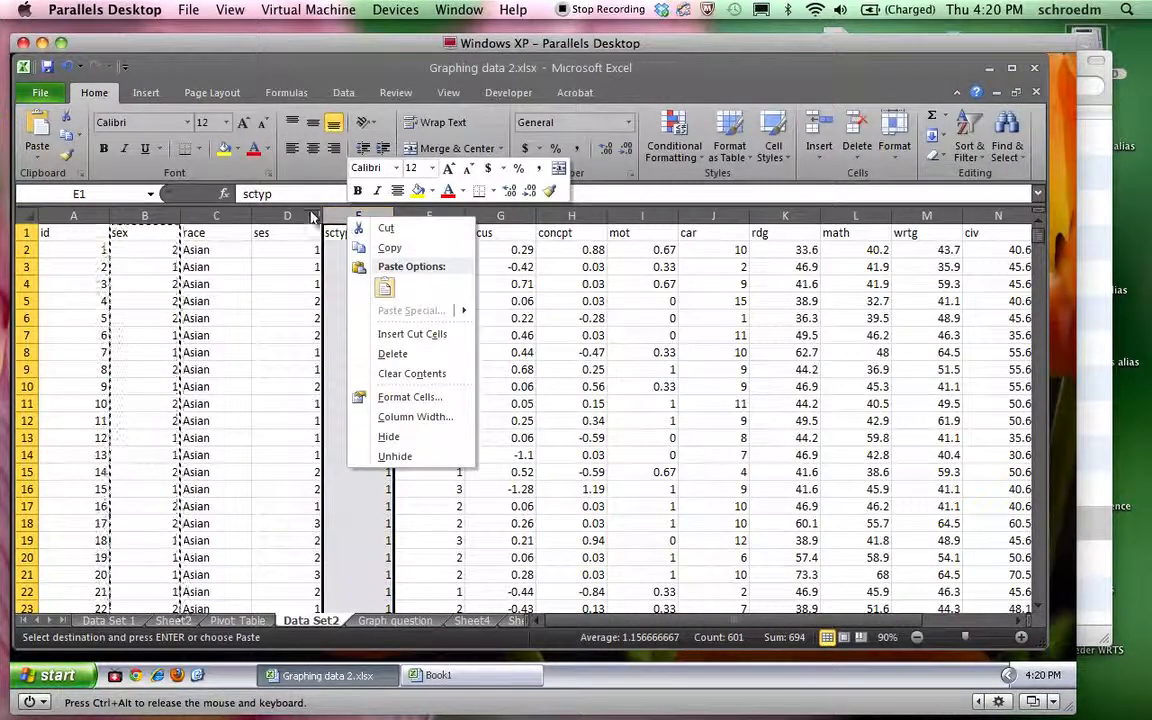
right_click(307, 216)
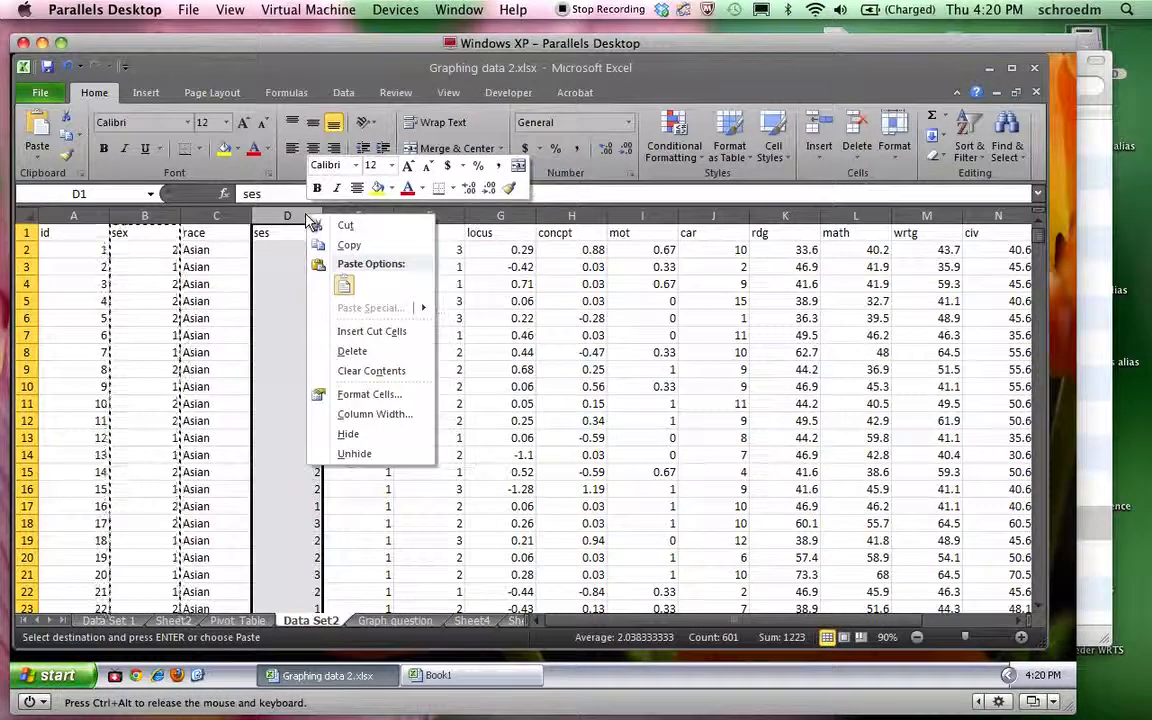
left_click(344, 285)
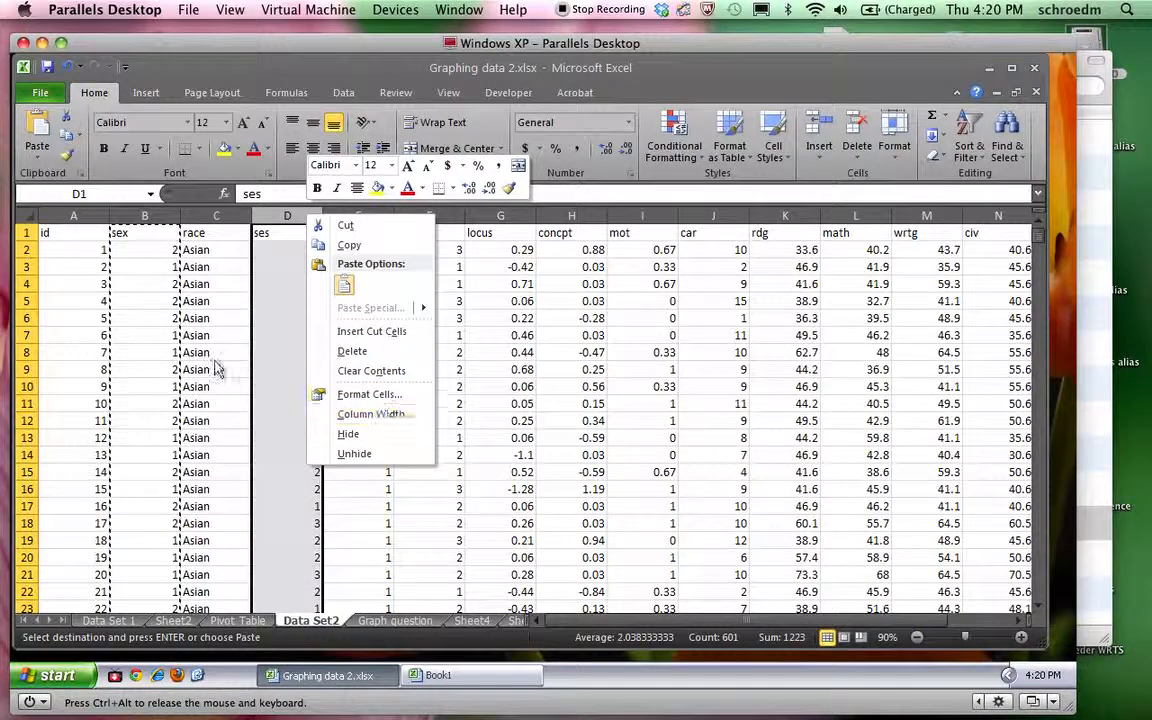
key("Escape")
Copy the sex values in B2:B601 over the ses values in D2:D601.
left_click(135, 250)
left_click_drag(135, 250, 135, 575)
left_click_drag(292, 560, 293, 249)
key("ctrl+v")
scroll(283, 411, "up", 20)
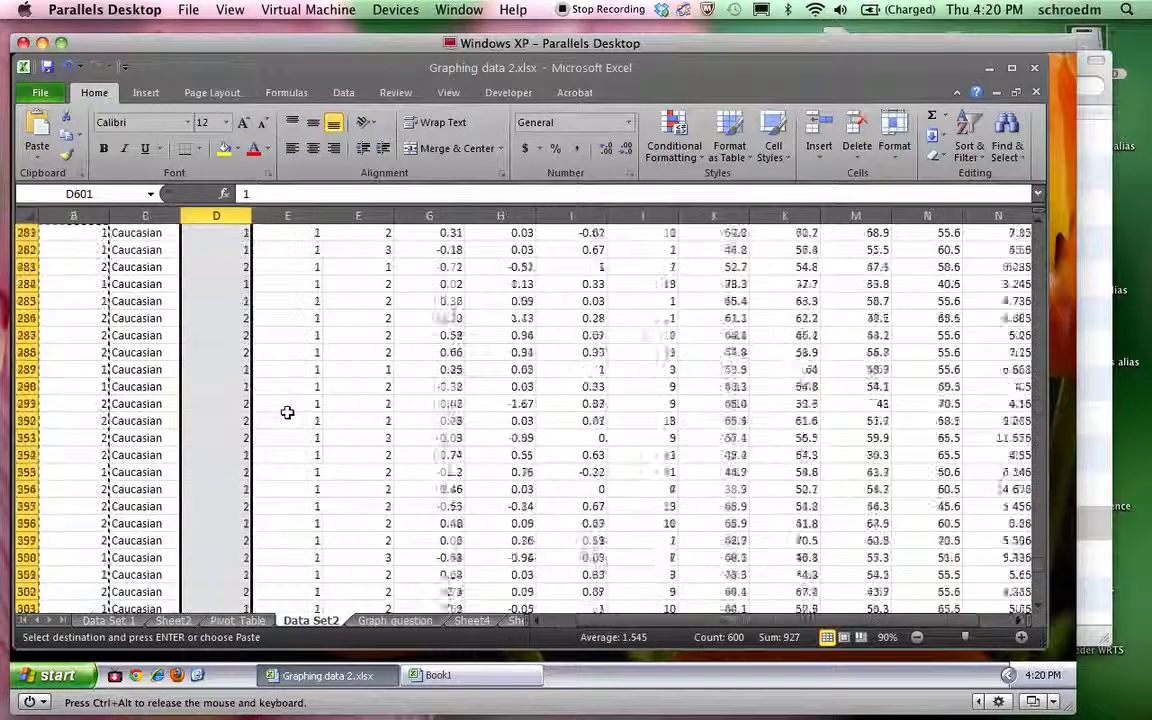
scroll(244, 192, "up", 20)
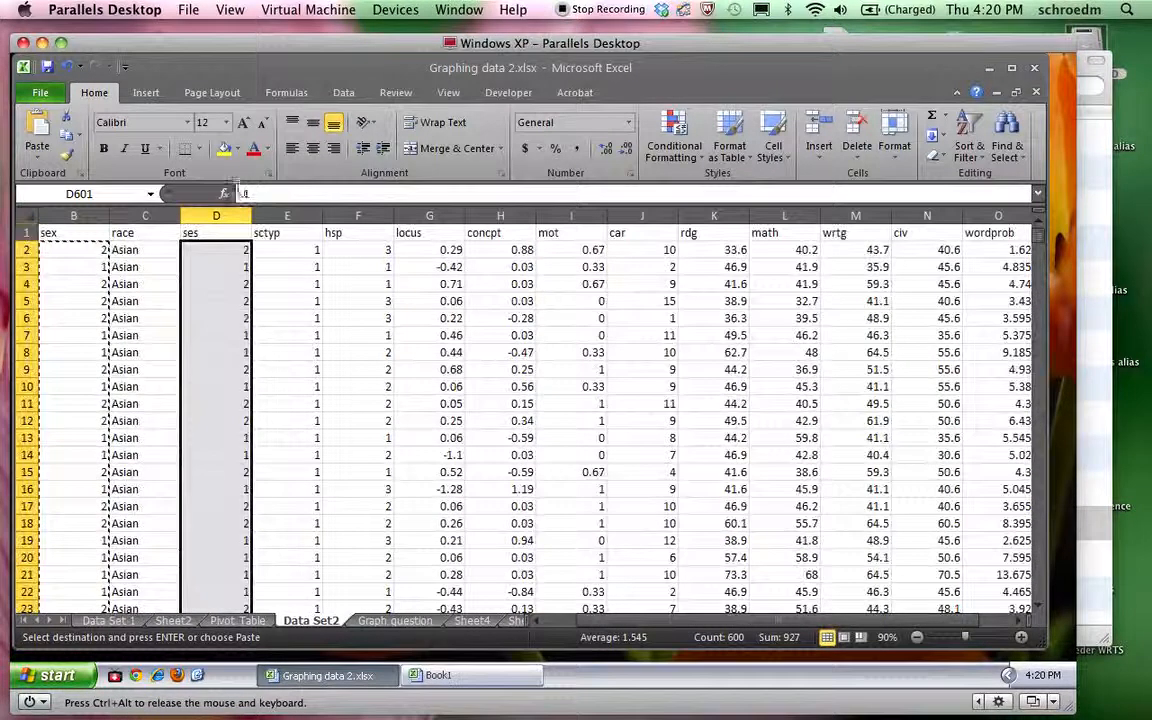
Replace the ses header in D1 with gender.
left_click(211, 232)
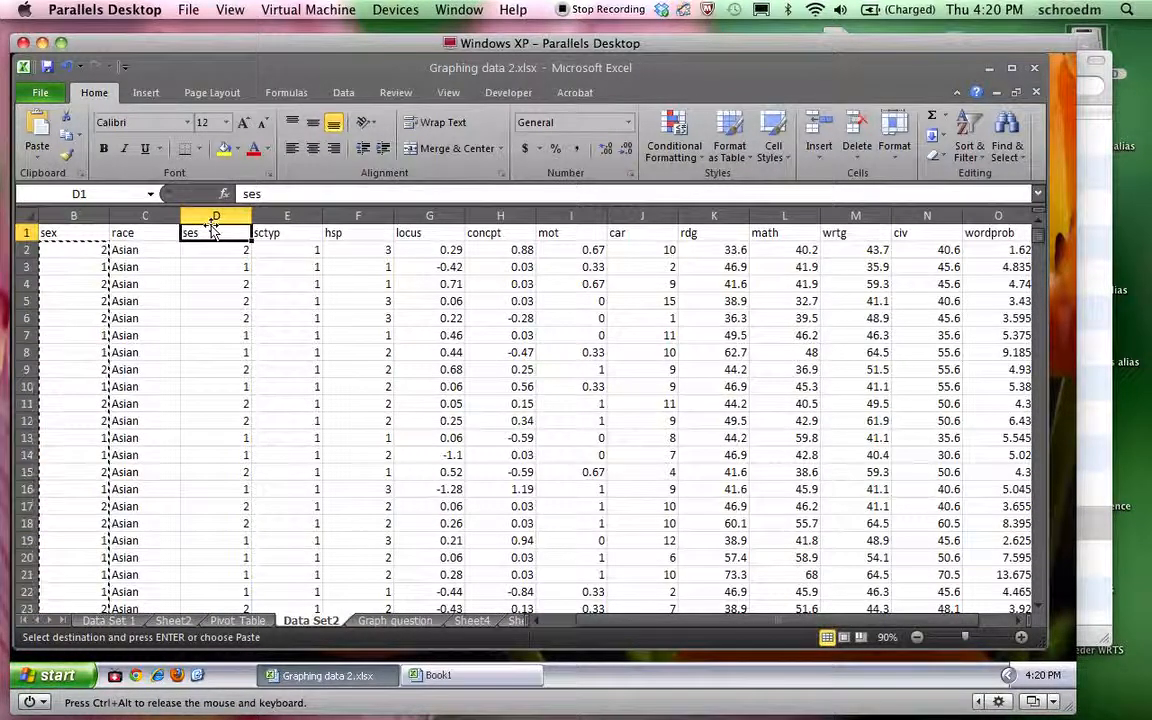
key("BackSpace")
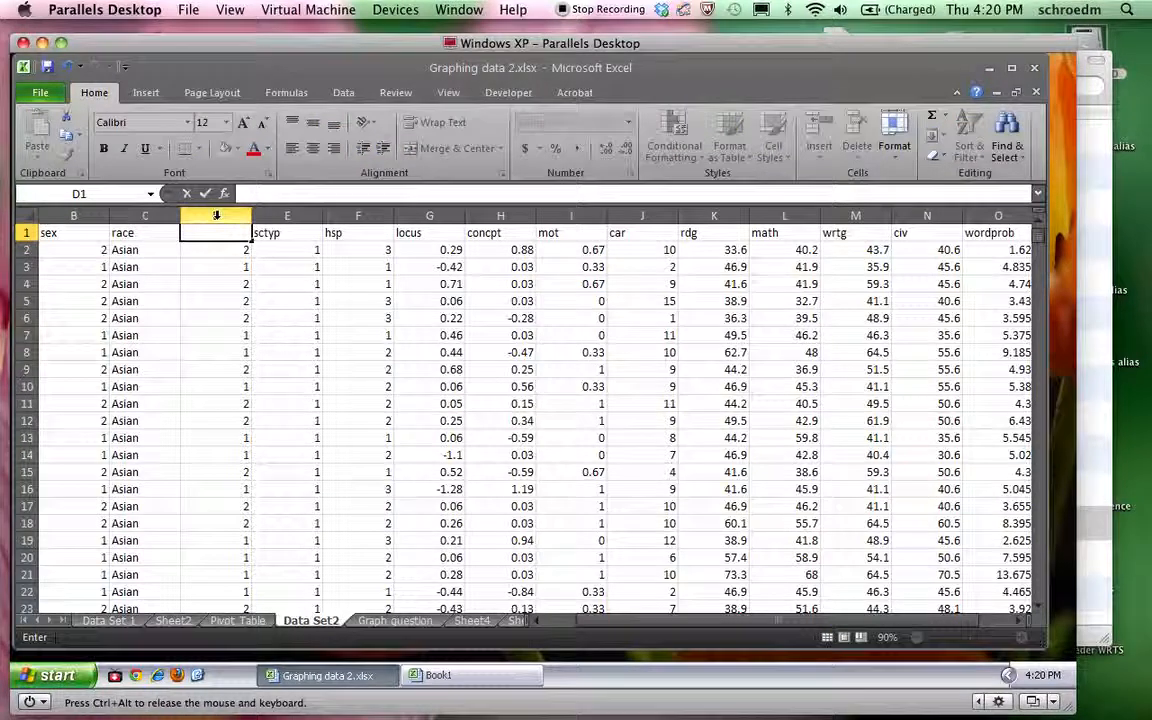
left_click(233, 280)
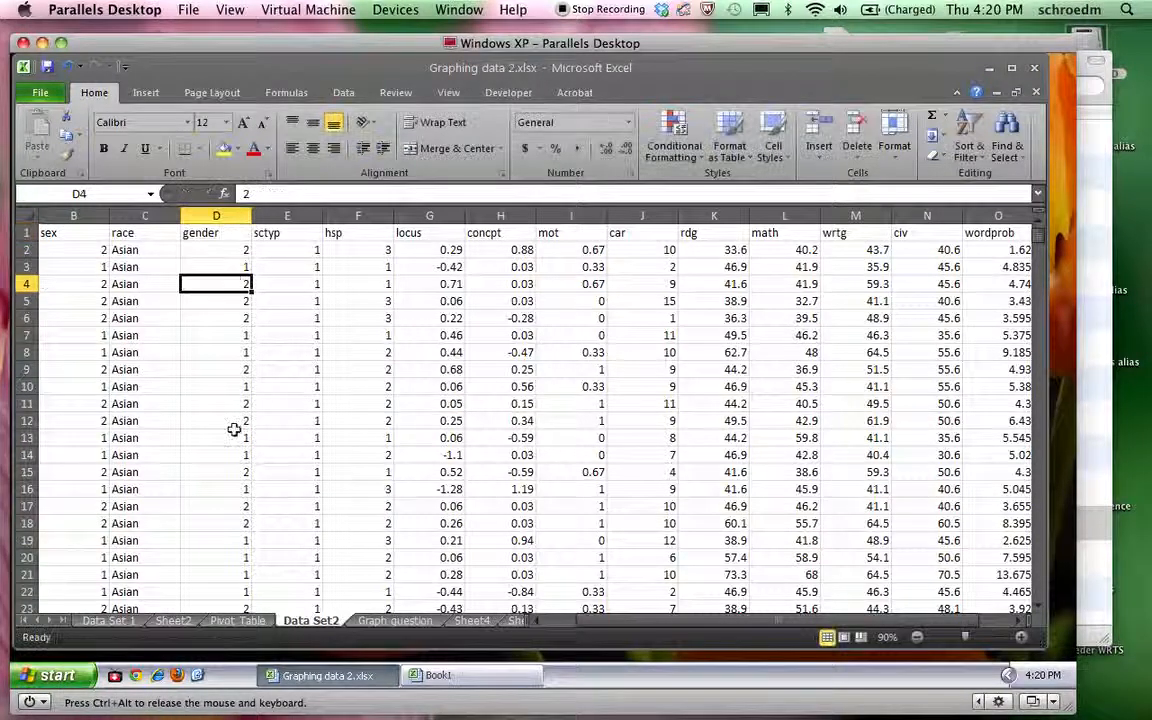
Check the row label filter of the pivot table on the Pivot Table sheet.
left_click(237, 620)
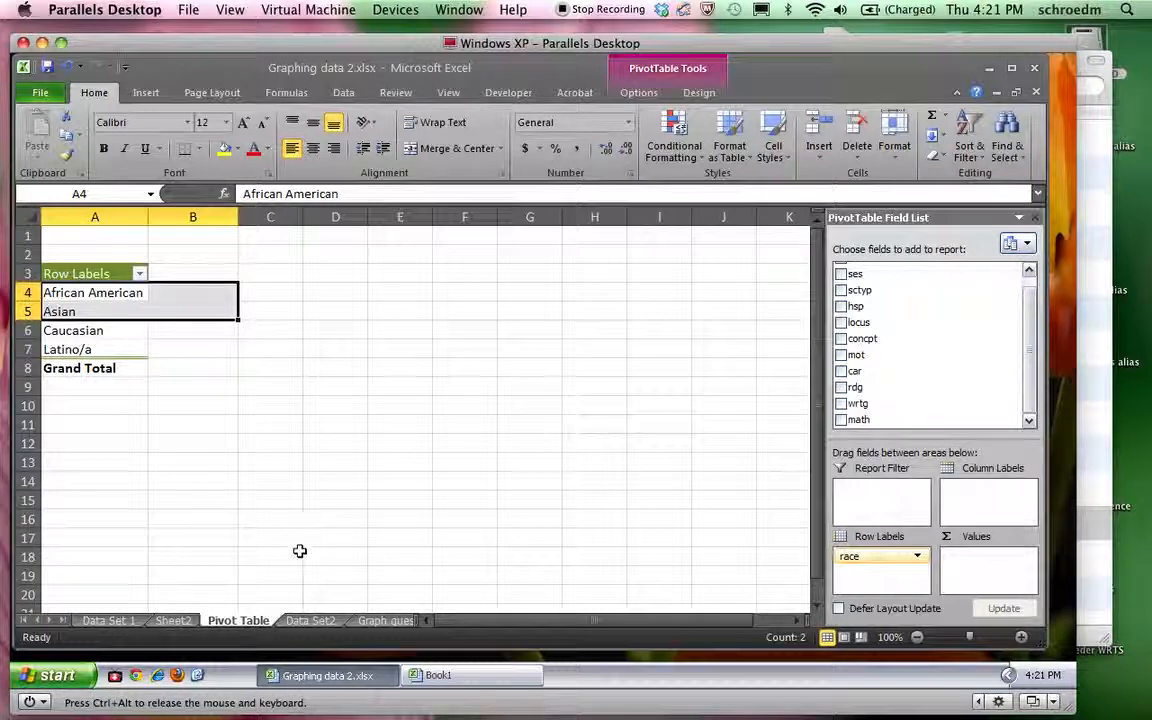
left_click(152, 271)
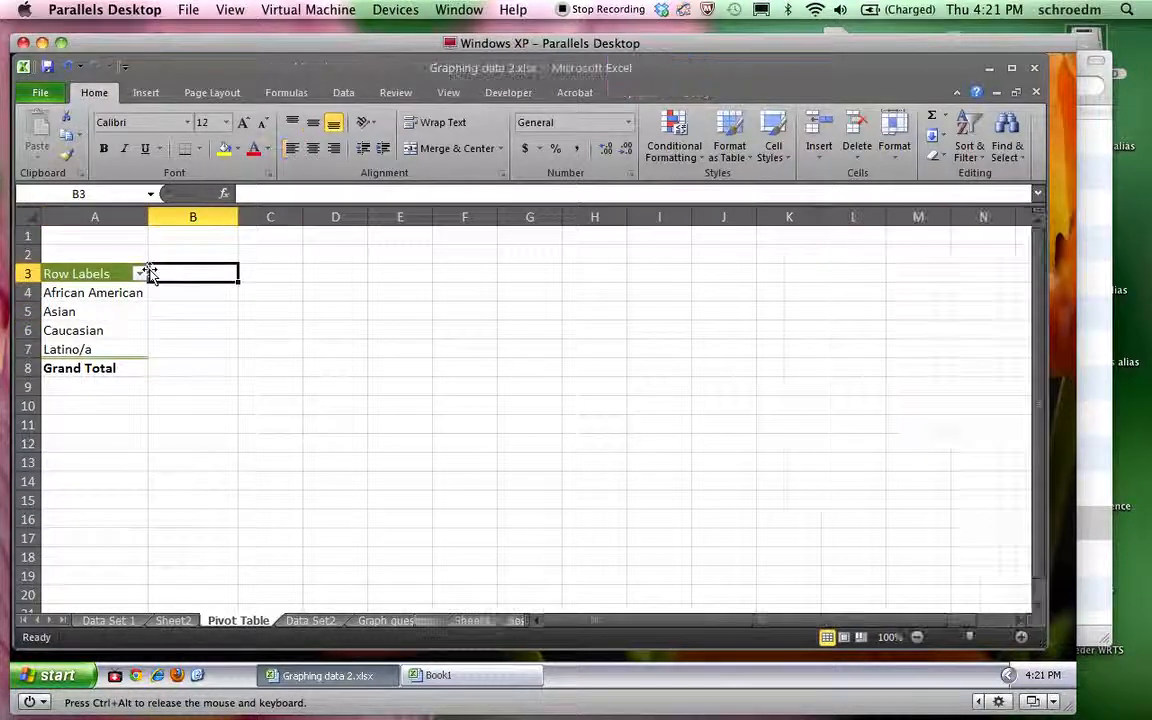
left_click(139, 273)
left_click(215, 518)
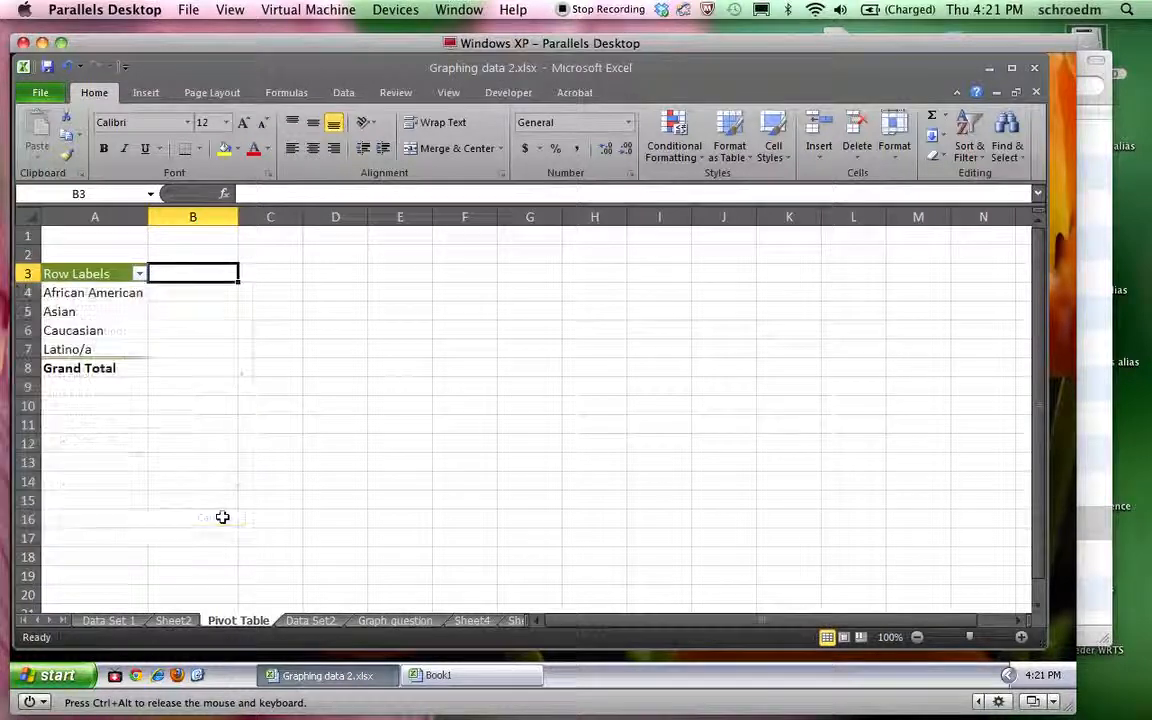
Hide rows 4 to 596 on the Data Set2 sheet.
left_click(307, 621)
scroll(198, 361, "left", 1)
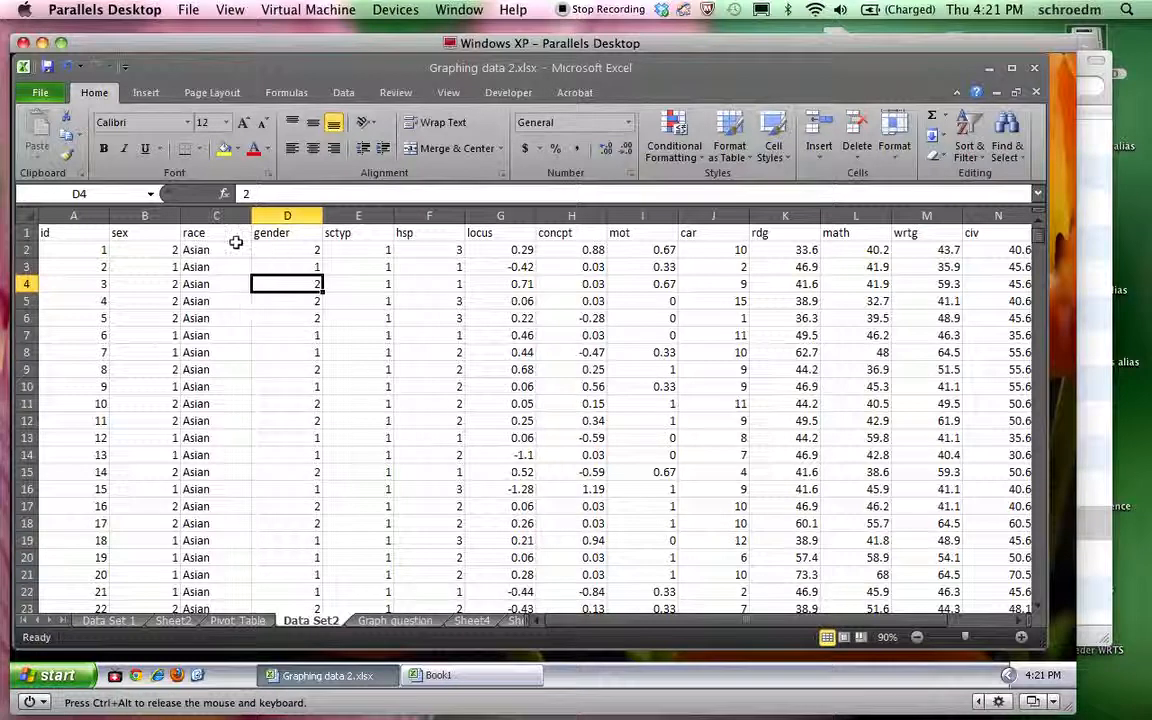
left_click_drag(26, 284, 35, 453)
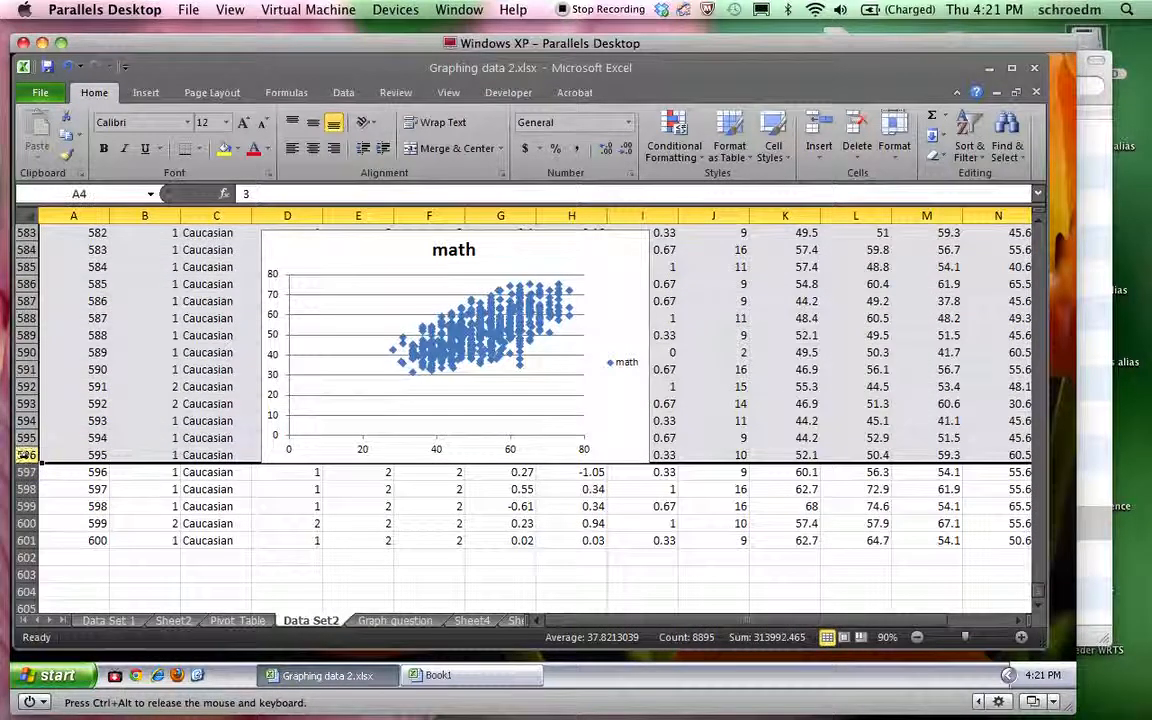
right_click(25, 410)
left_click(70, 423)
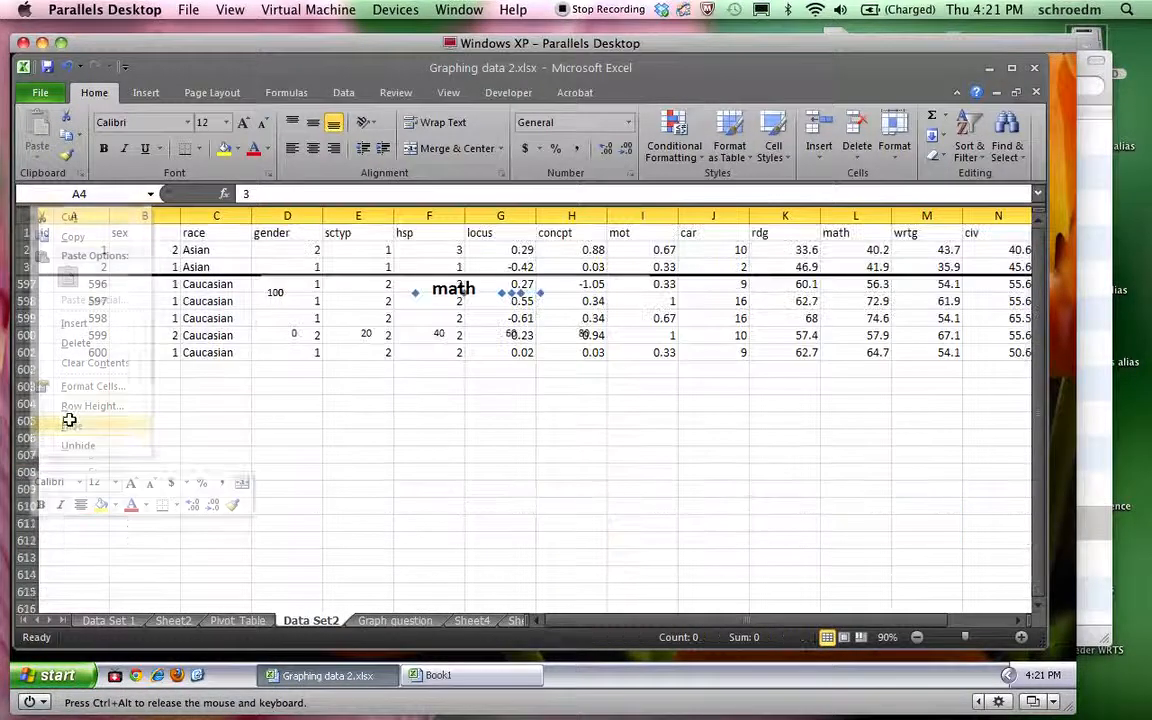
left_click(515, 301)
left_click(480, 283)
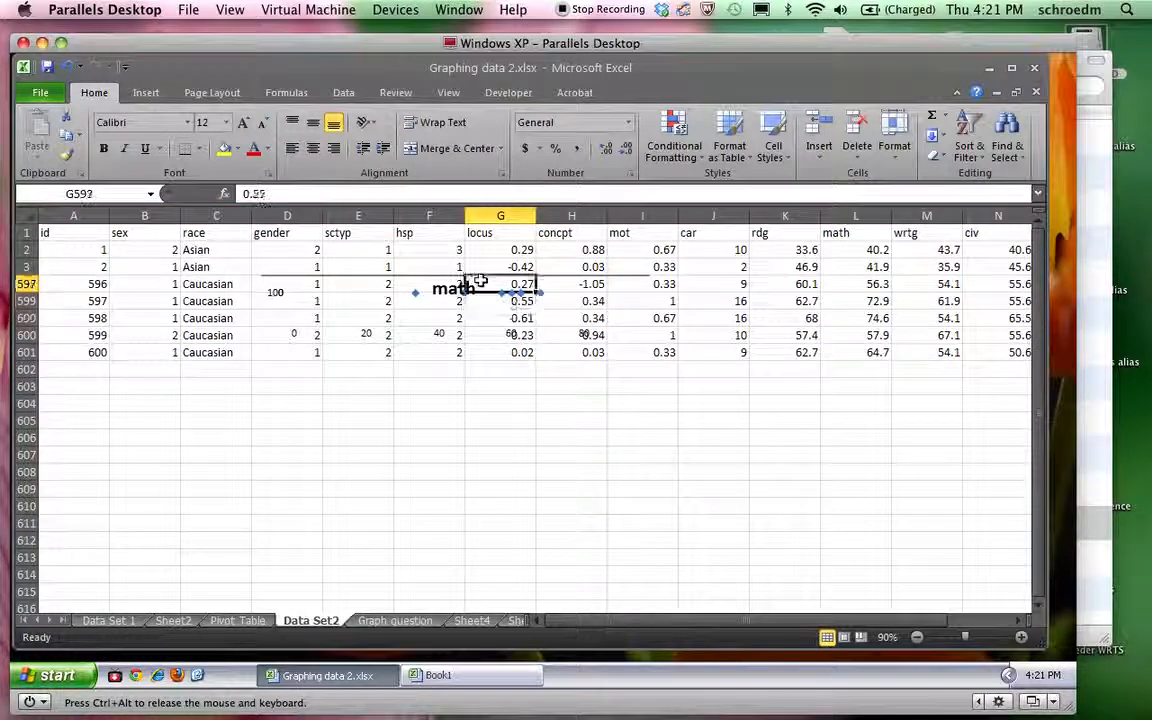
Create a pivot table from B1:O601 of Data Set2 on a new worksheet, with race and then sex as row labels.
left_click_drag(141, 237, 913, 346)
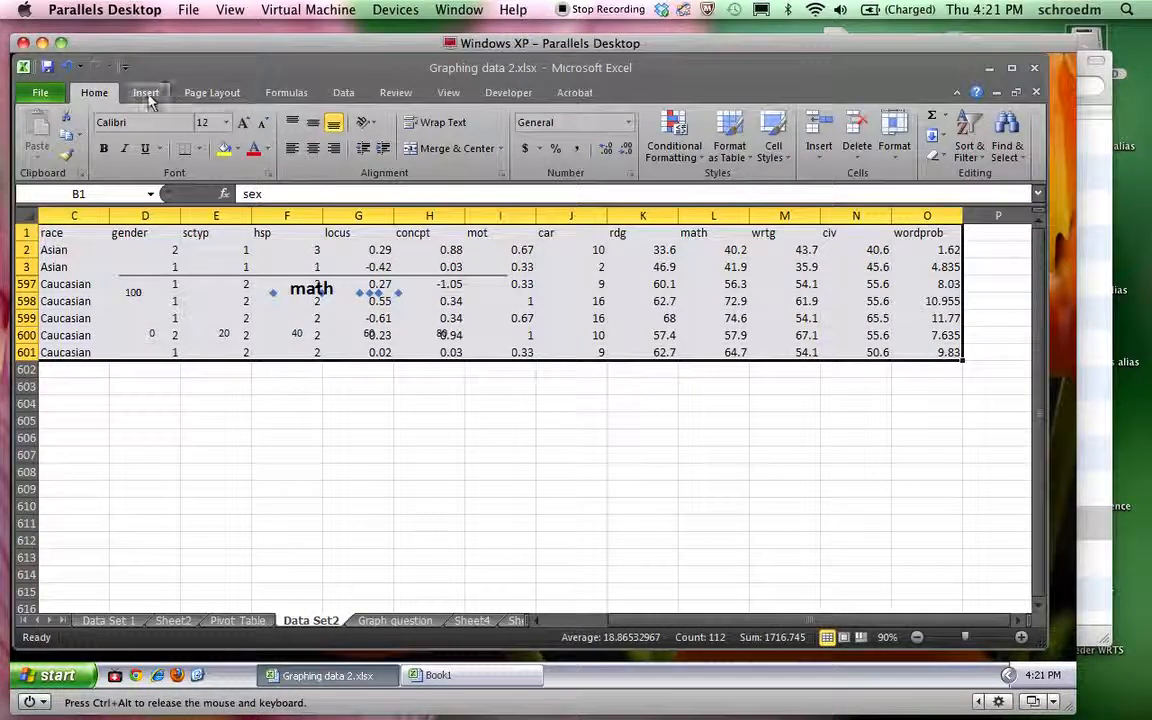
left_click(146, 92)
left_click(44, 147)
left_click(58, 175)
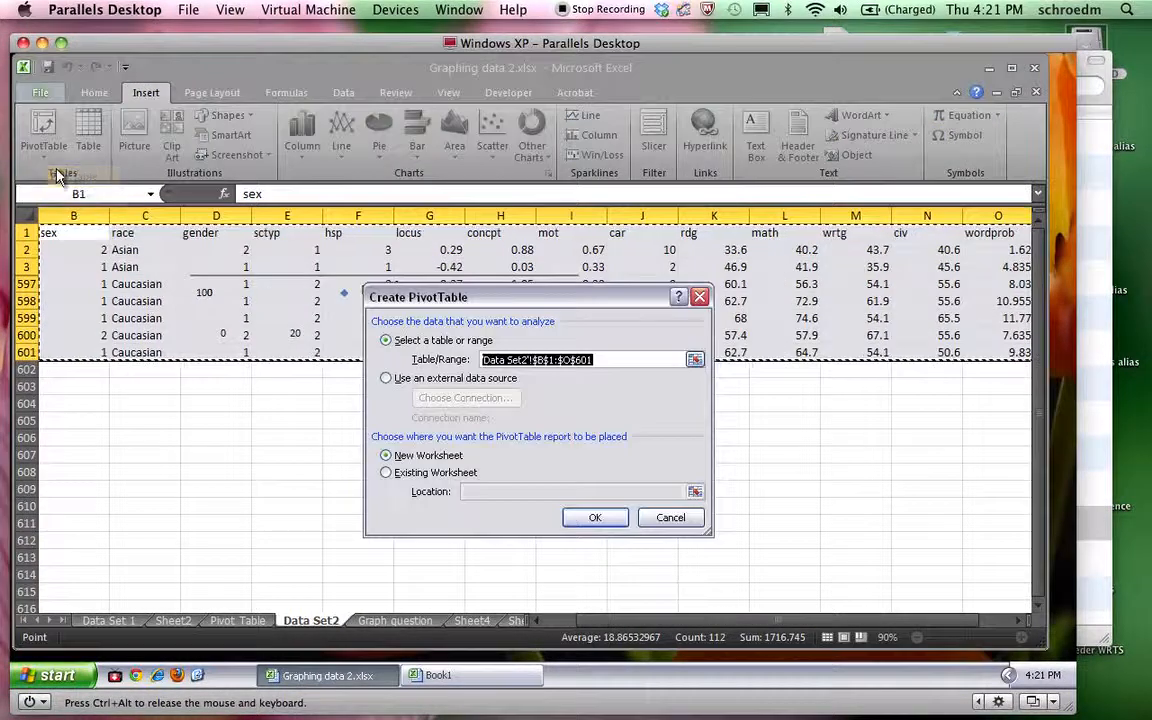
left_click(594, 517)
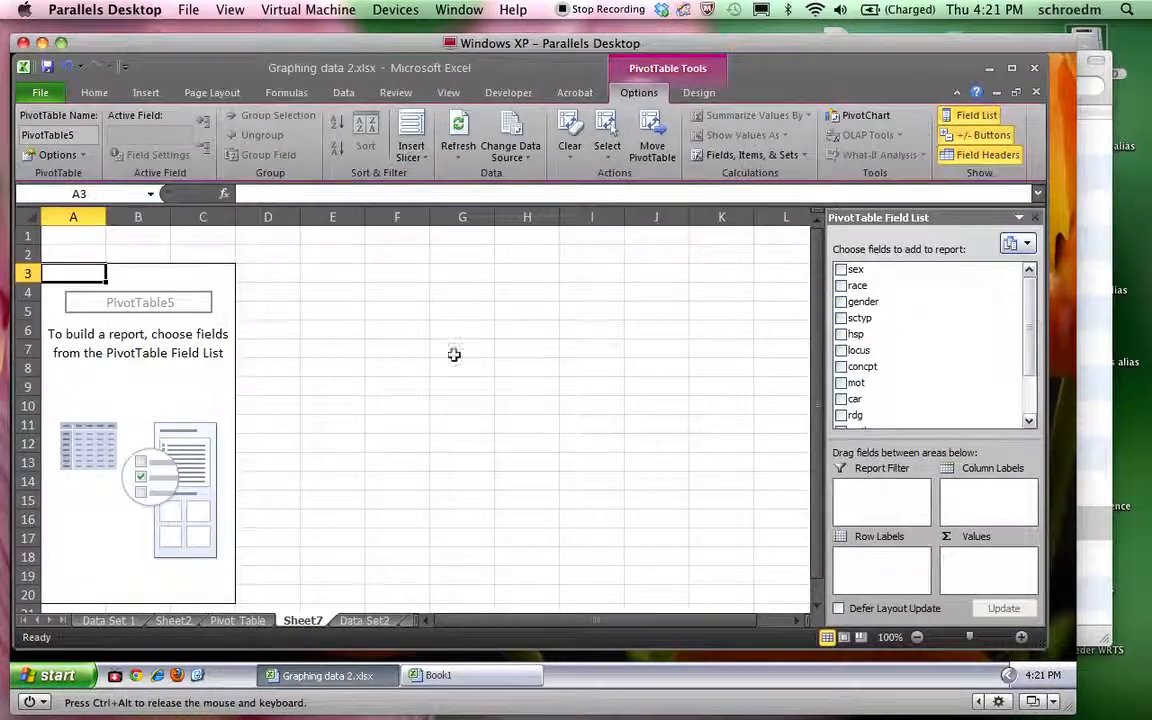
left_click(841, 286)
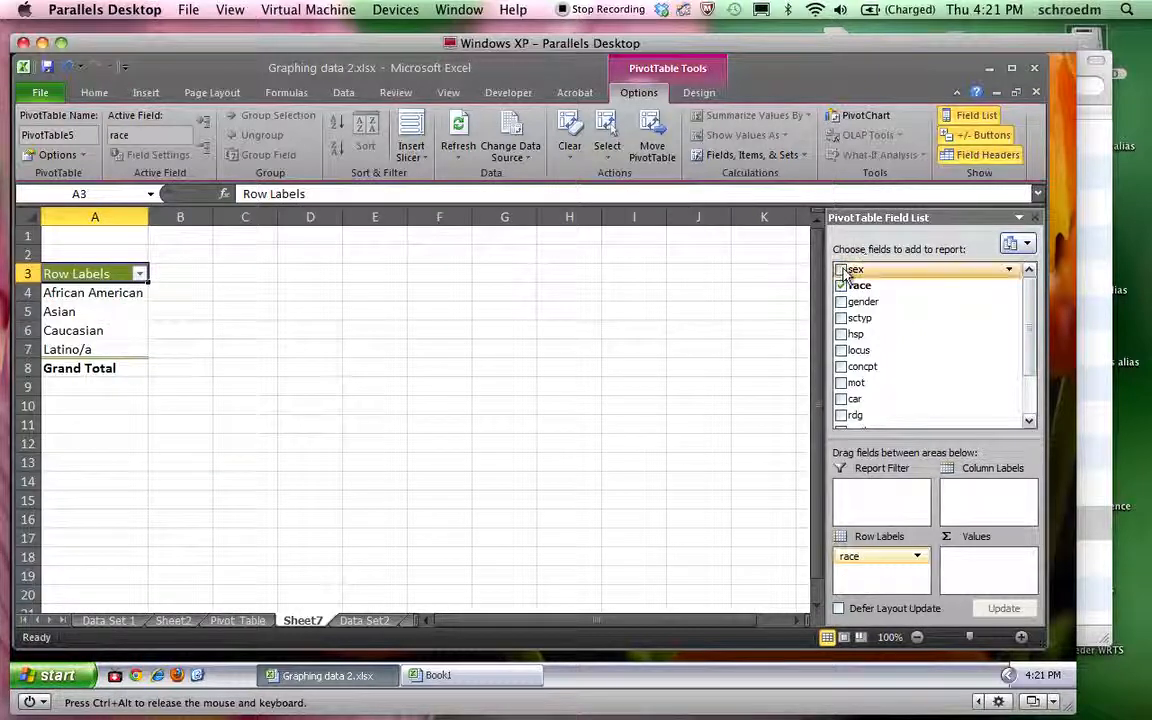
left_click_drag(843, 272, 855, 573)
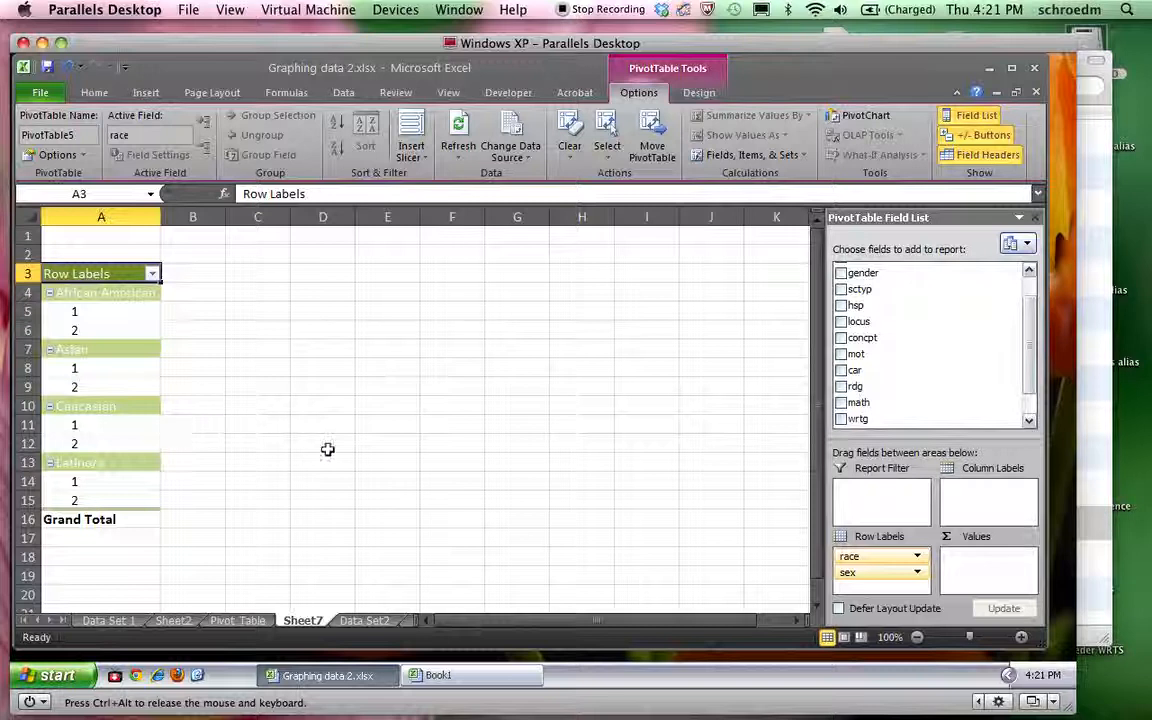
Replace every 1 in the gender column of Data Set2 with male.
left_click(345, 618)
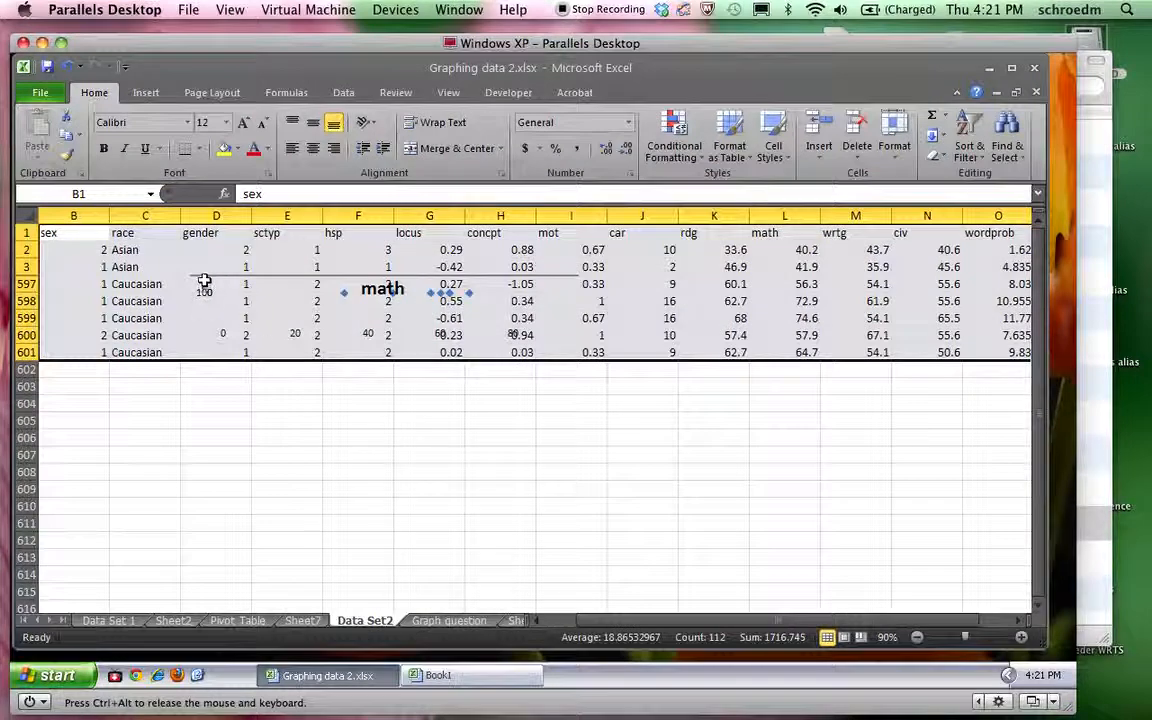
left_click(134, 416)
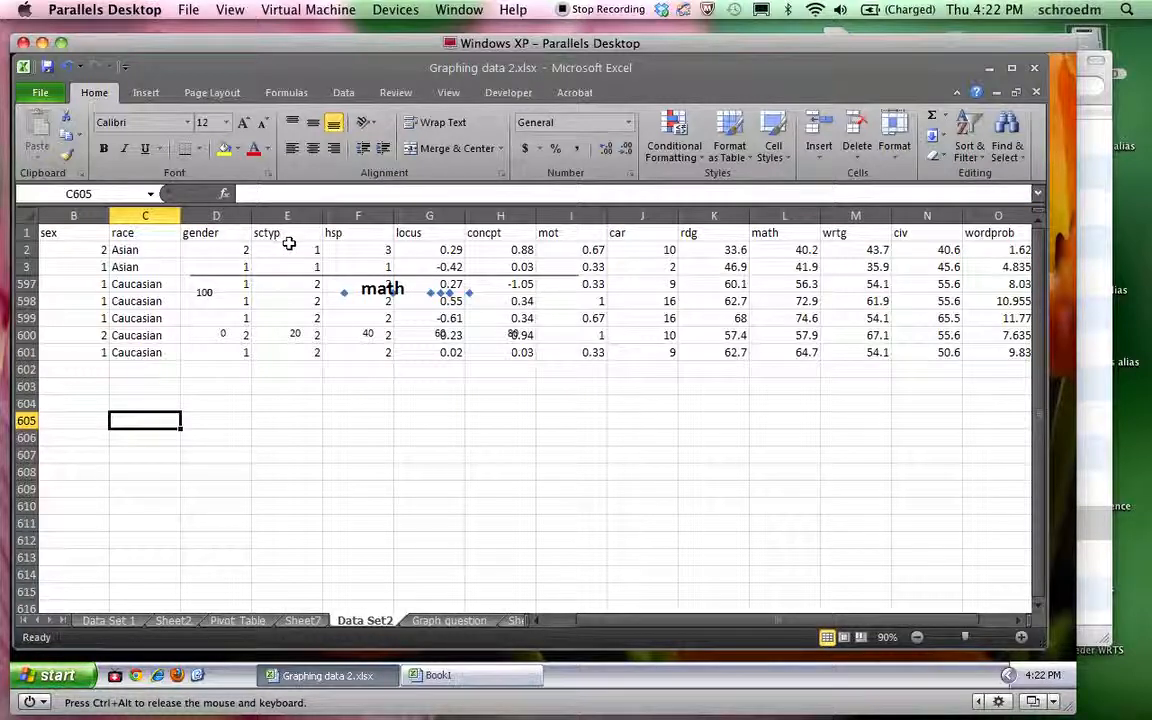
left_click(216, 215)
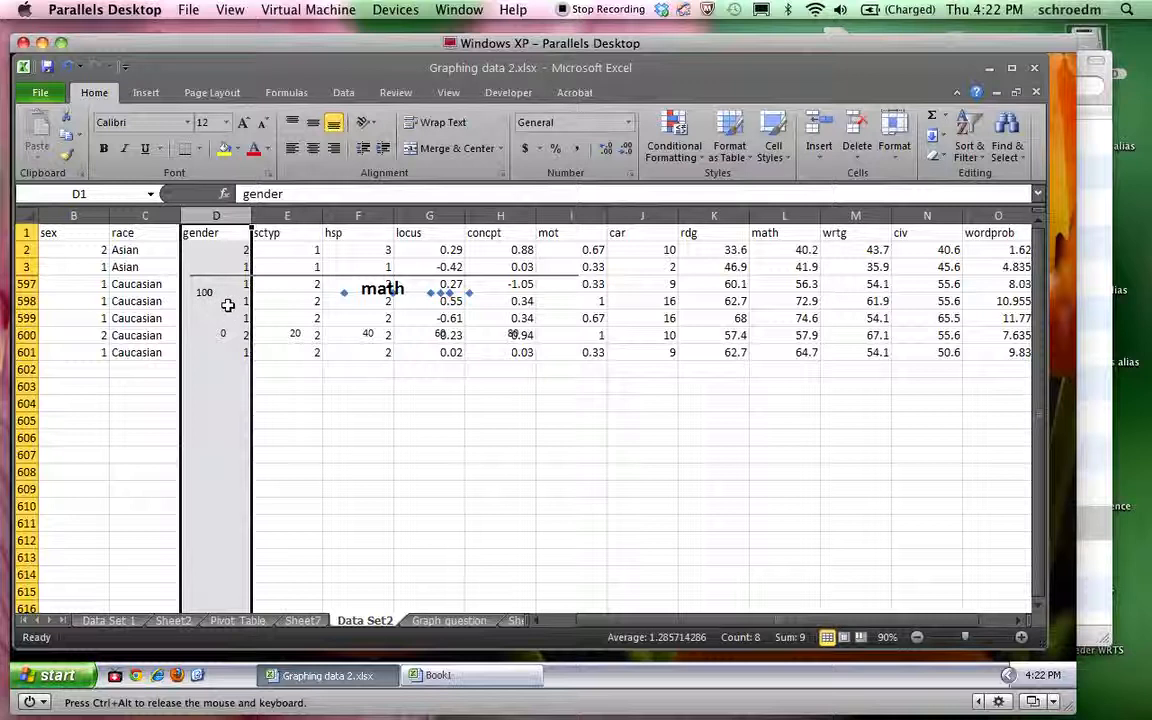
key("ctrl+h")
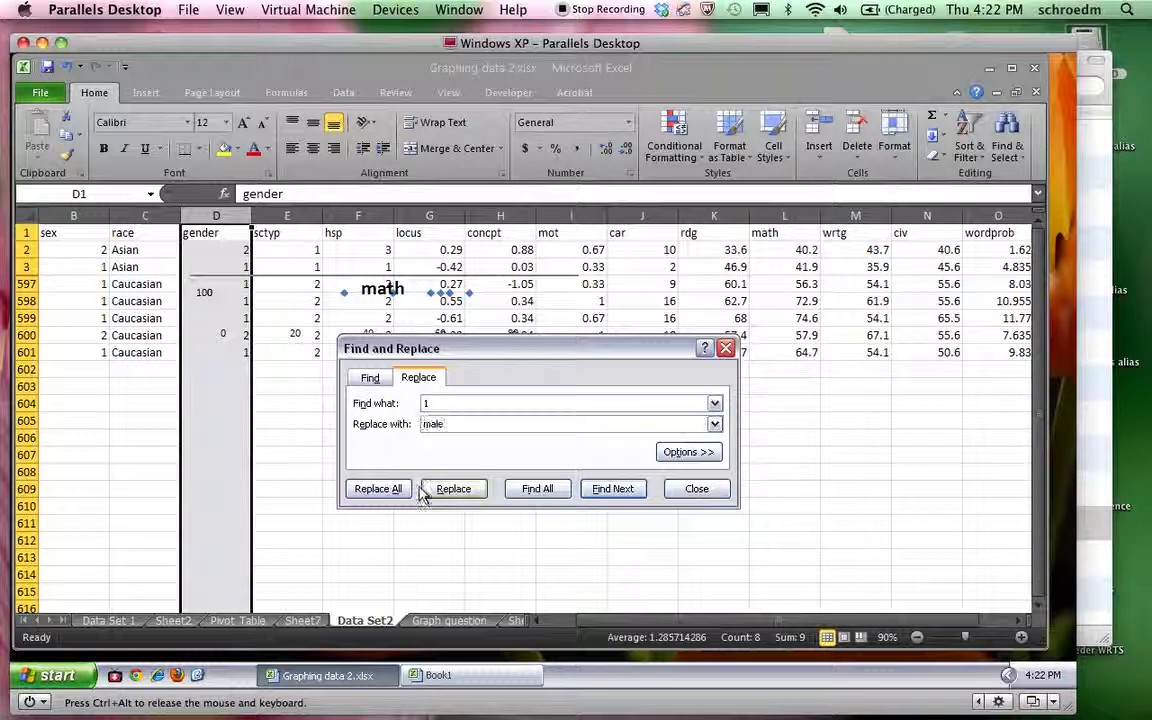
left_click(388, 490)
left_click(542, 419)
Replace every 2 in the gender column with female and close Find and Replace.
left_click(497, 403)
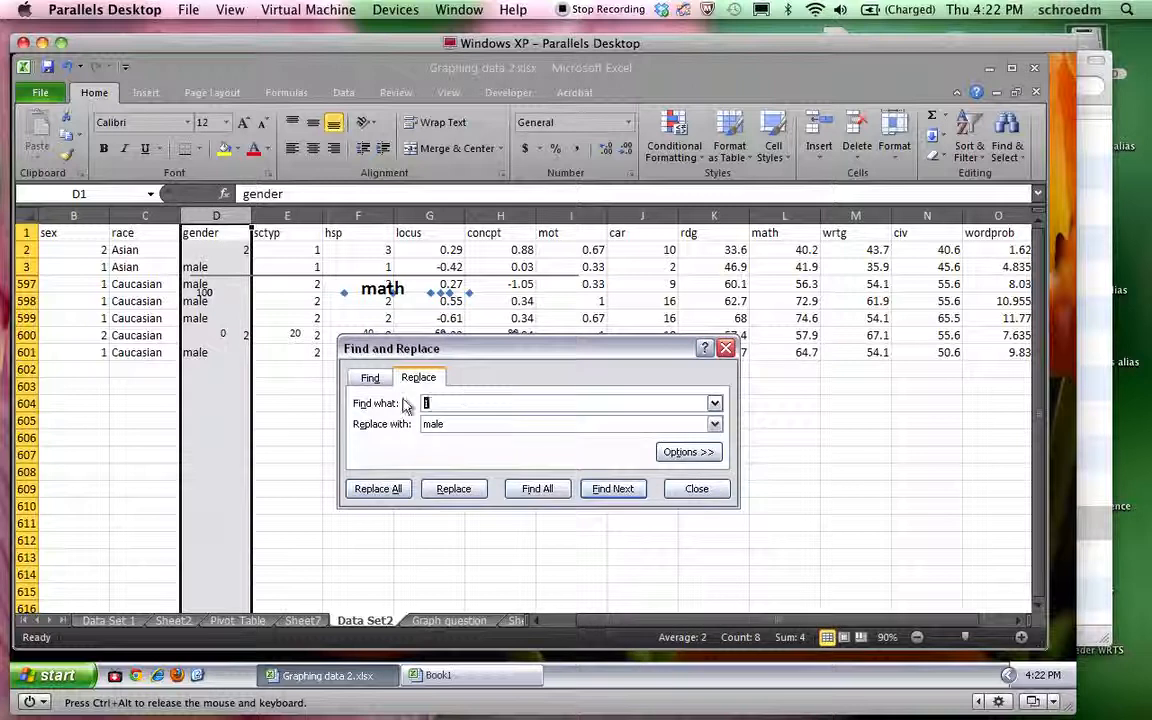
type("2")
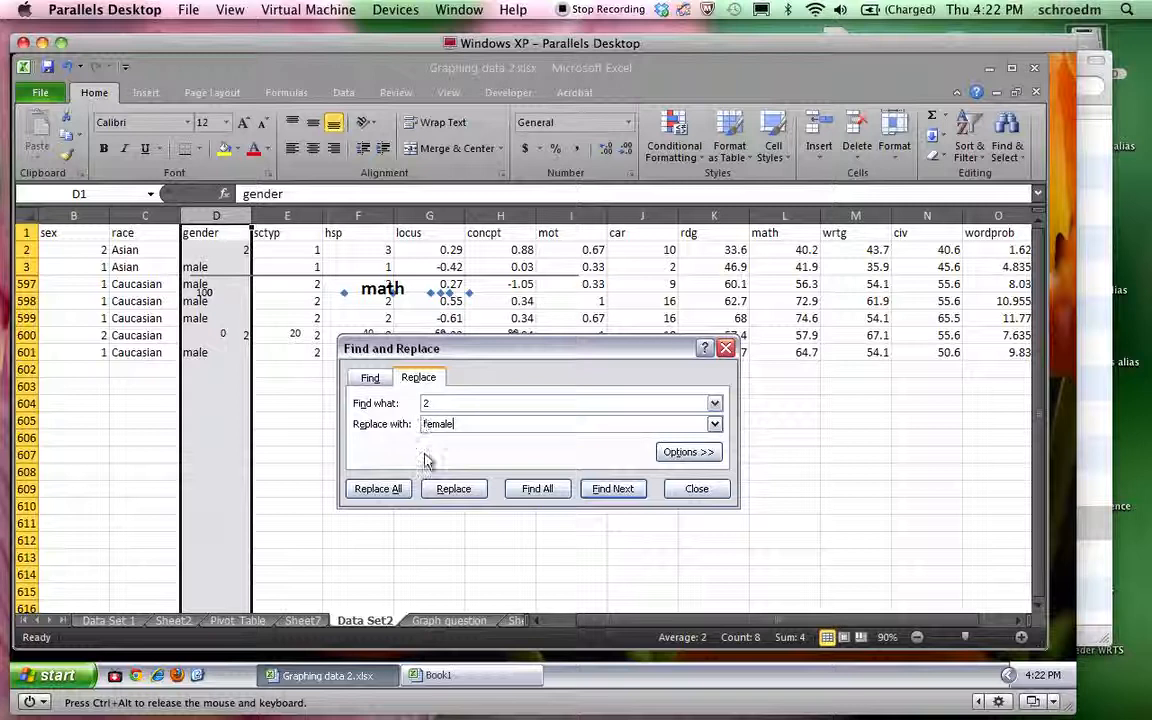
left_click(378, 488)
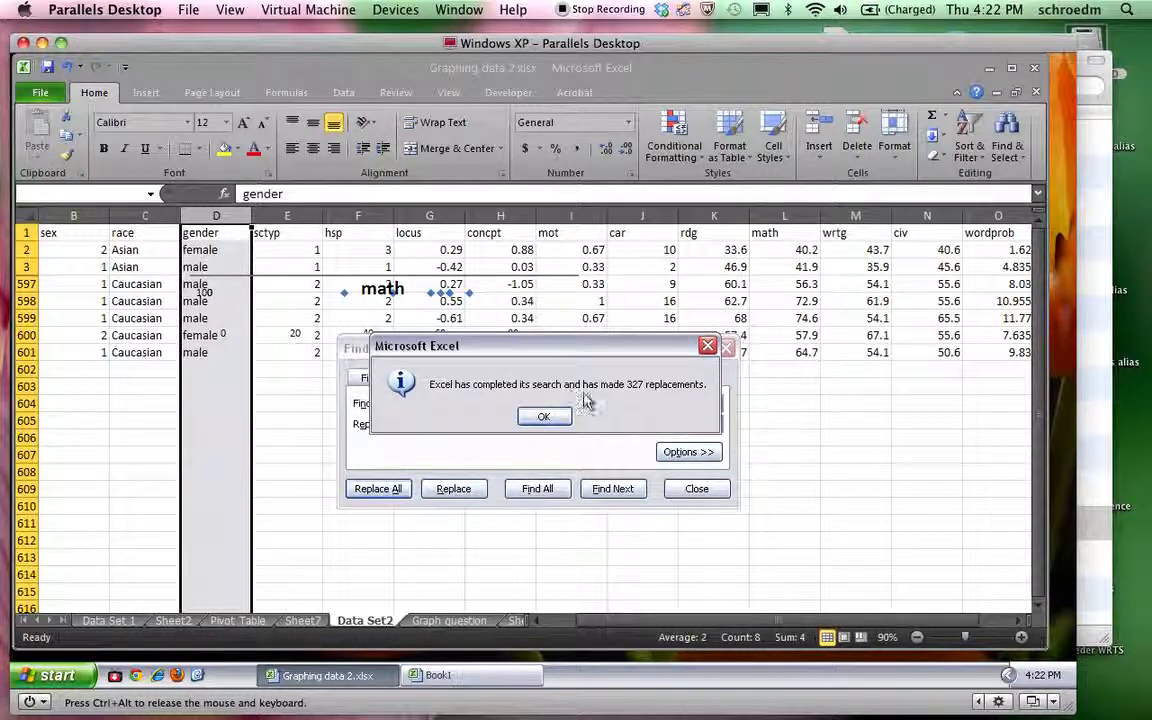
left_click(707, 347)
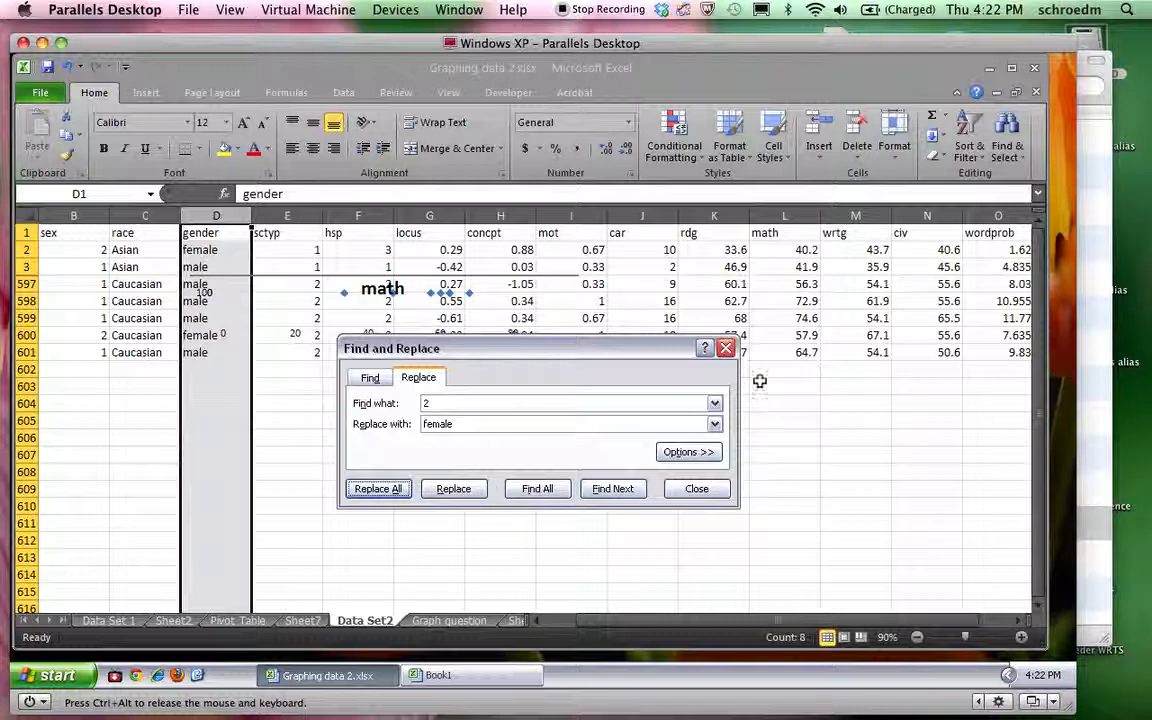
left_click(726, 349)
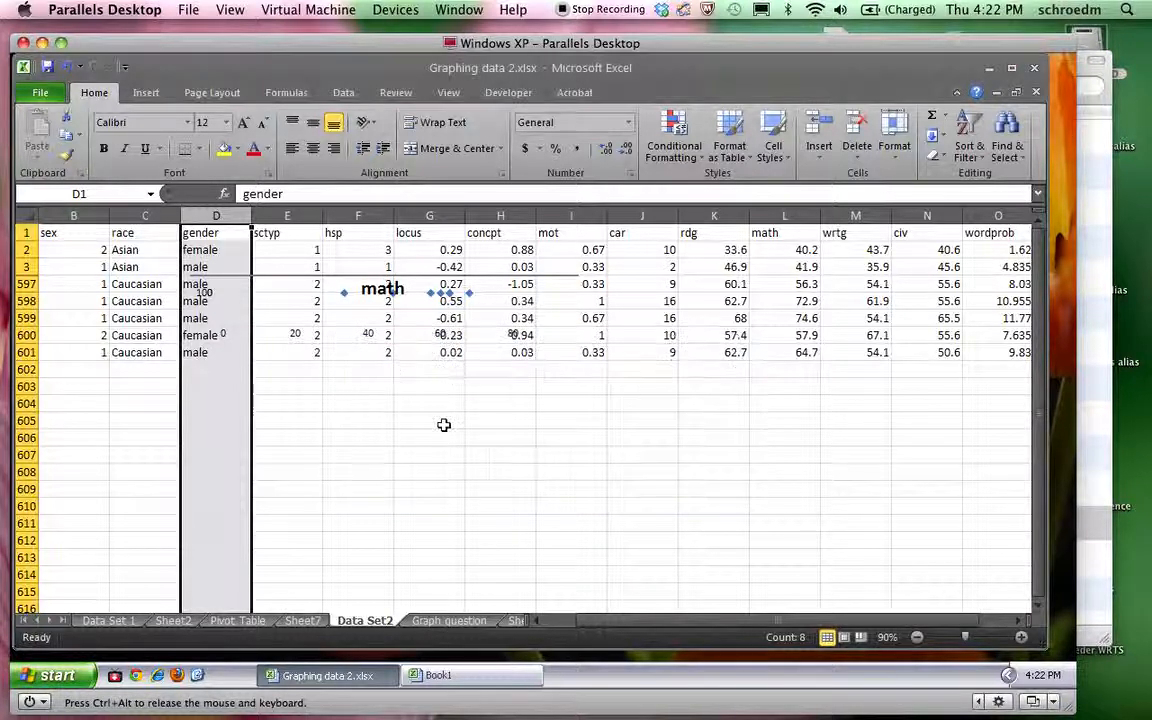
Delete the Sheet7 worksheet that holds the race and sex pivot table.
left_click(238, 620)
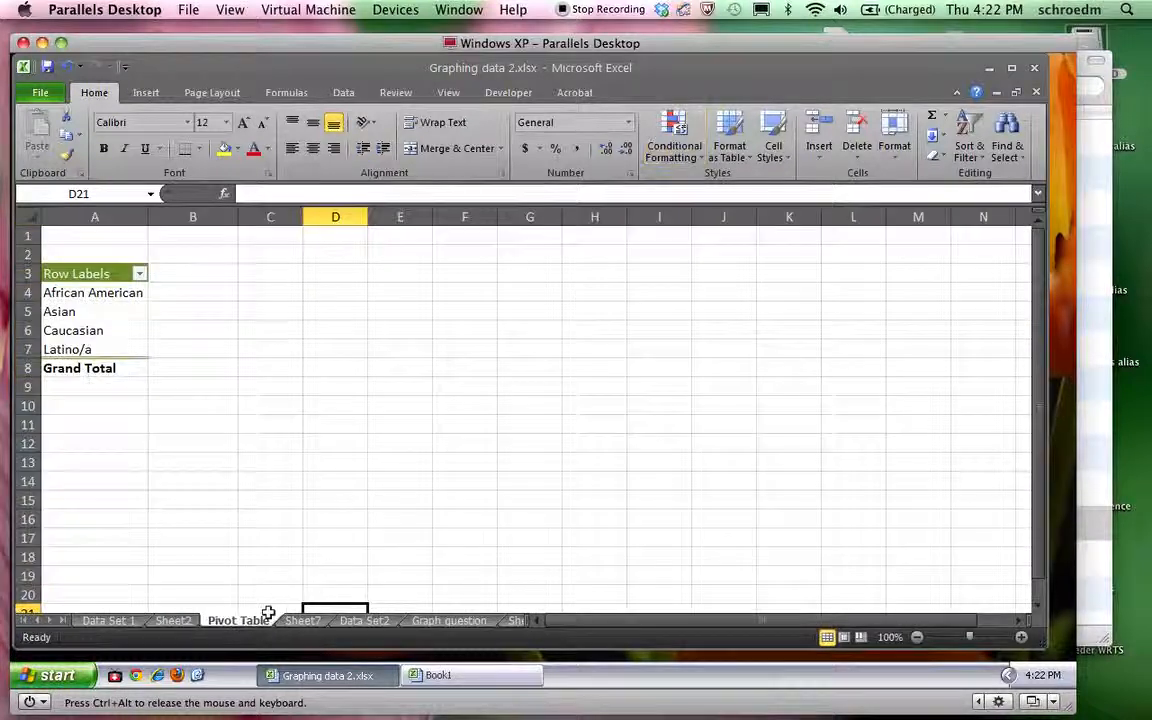
left_click(305, 621)
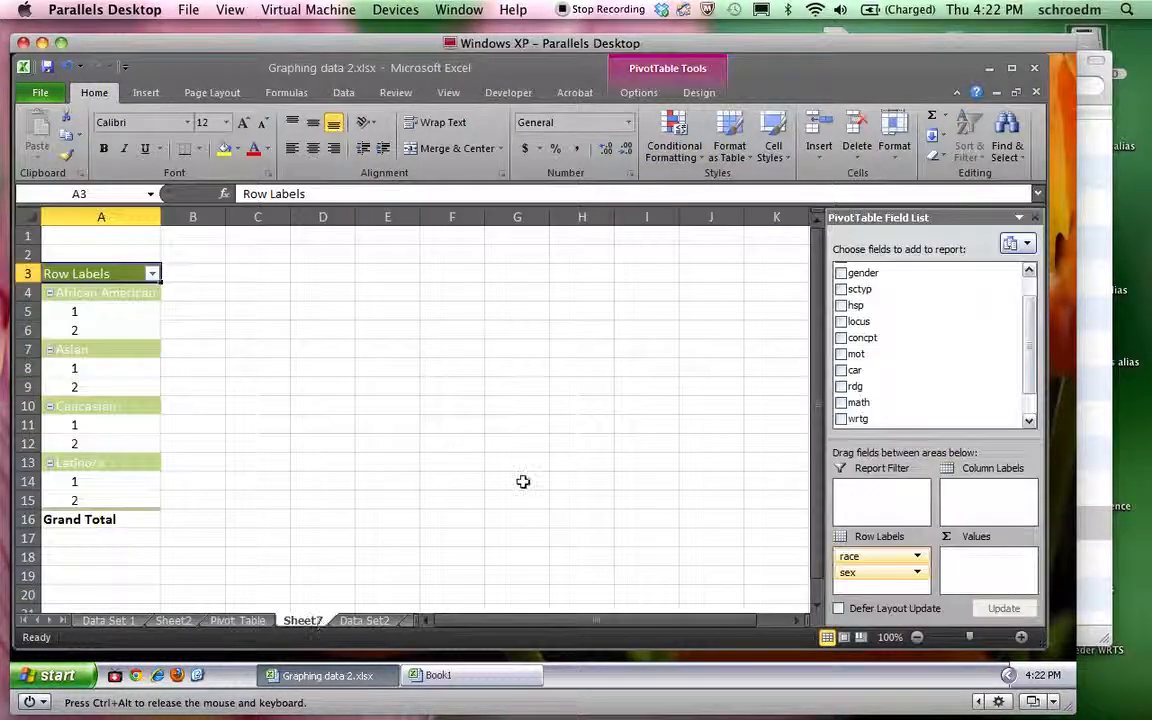
left_click_drag(849, 574, 866, 290)
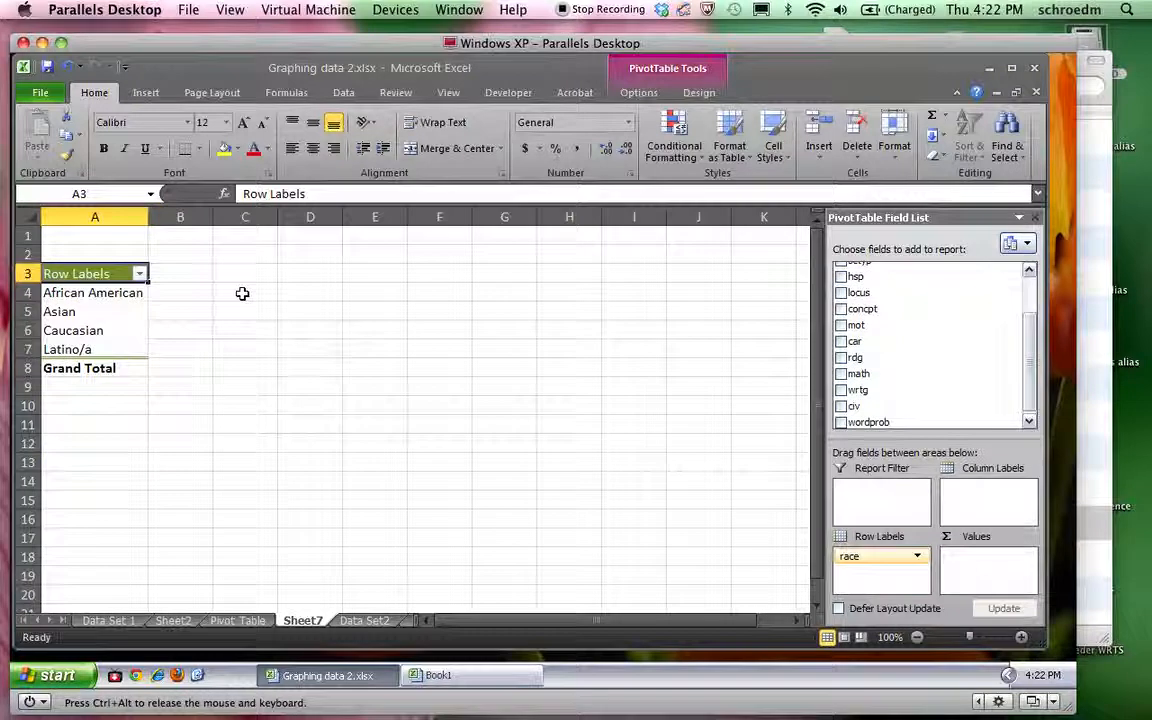
right_click(314, 628)
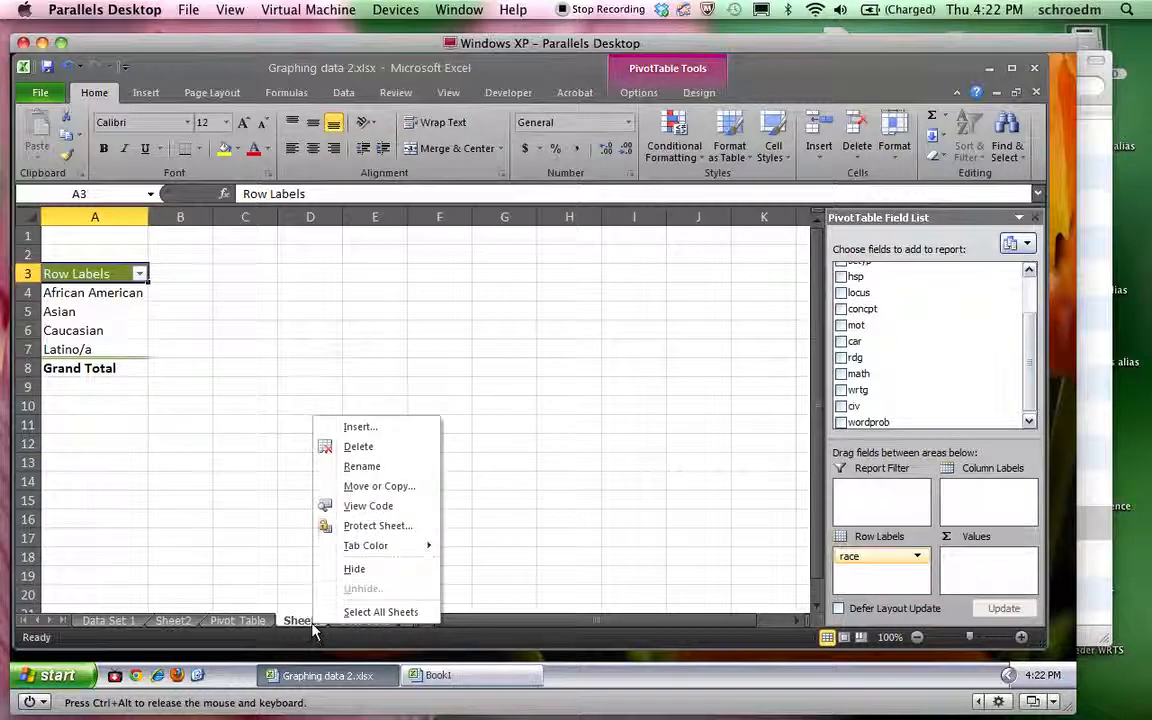
left_click(358, 448)
left_click(520, 411)
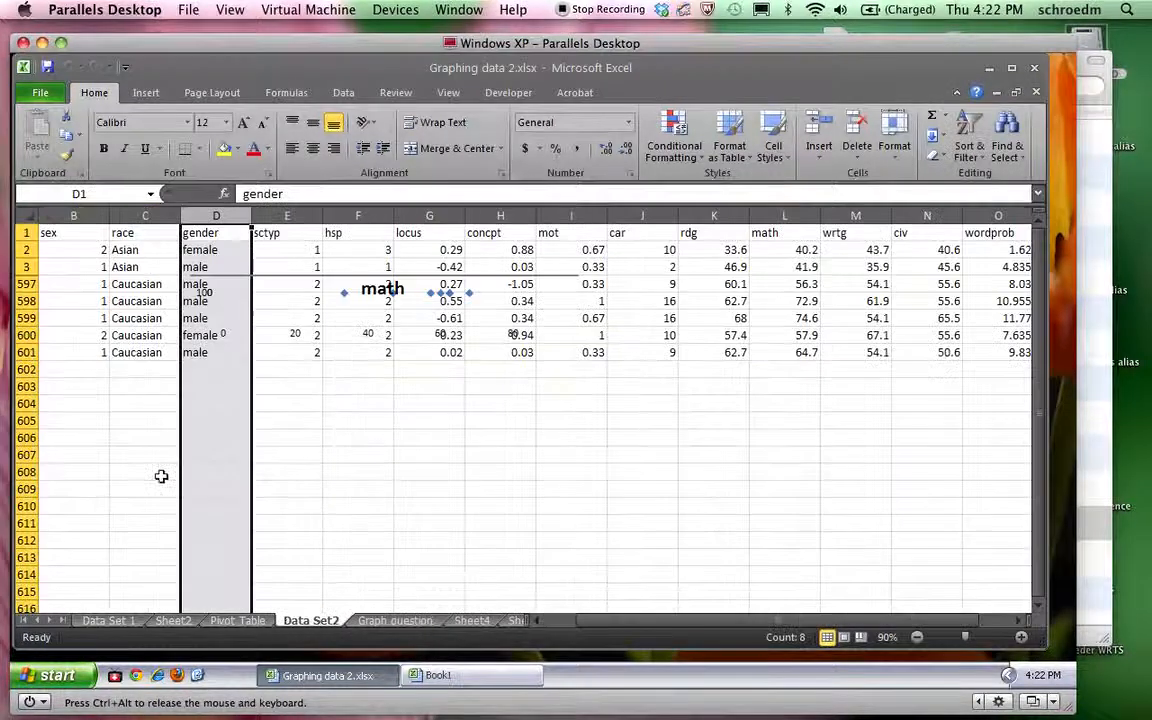
Create a pivot table from C1:O601 of Data Set2 on a new worksheet, with race and then gender as row labels.
left_click(198, 296)
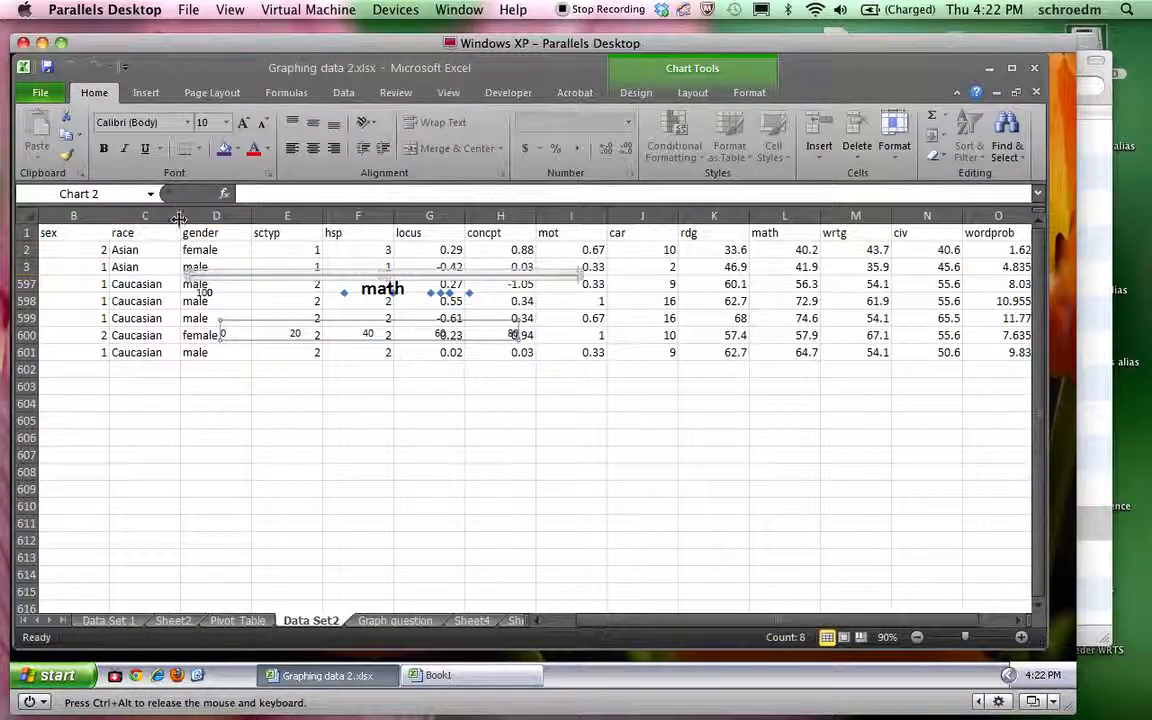
left_click_drag(176, 216, 705, 243)
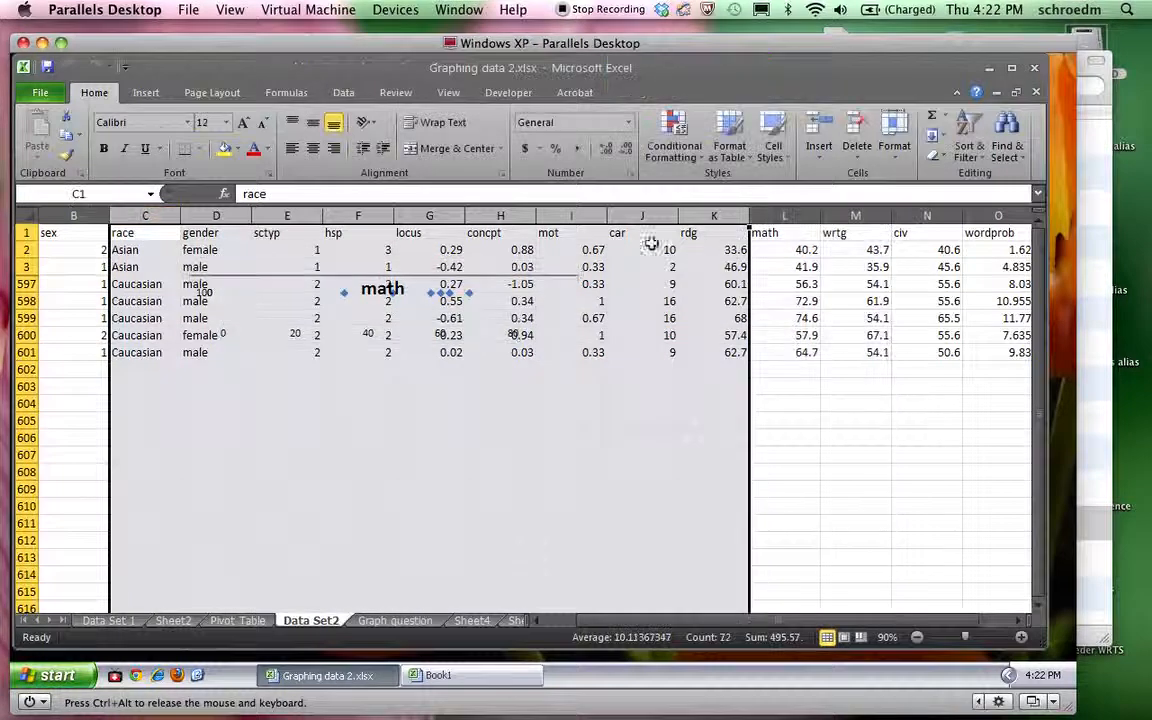
double_click(404, 250)
left_click_drag(150, 233, 312, 352)
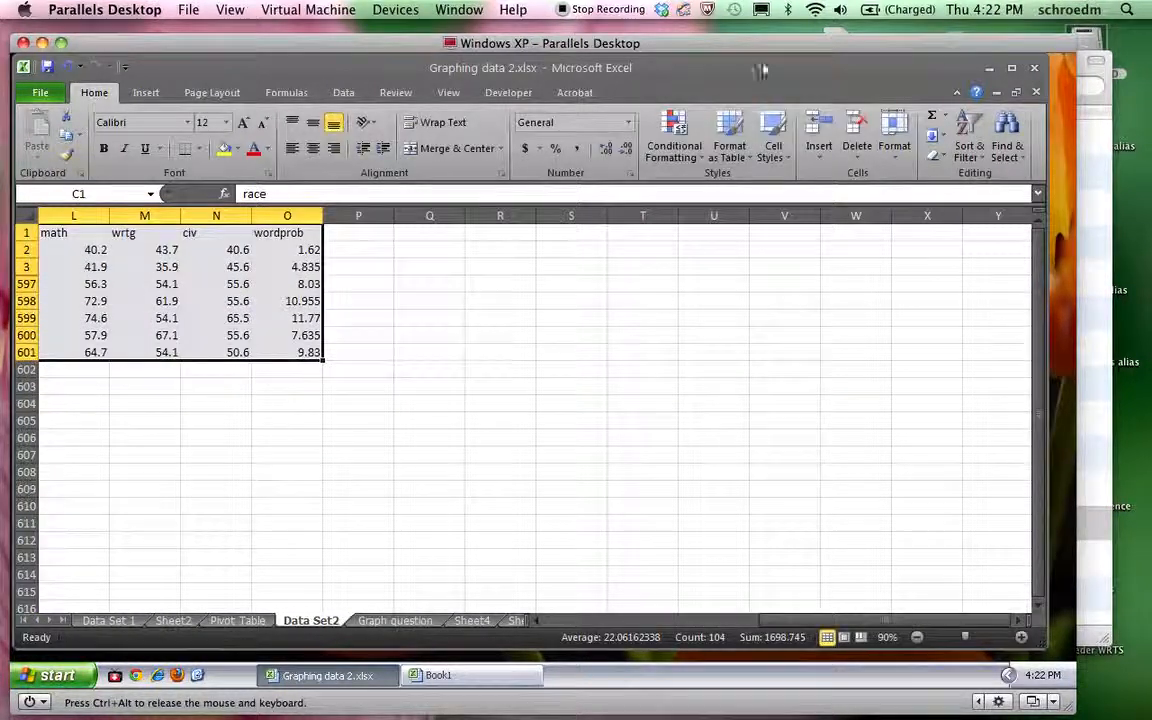
left_click(146, 92)
left_click(44, 150)
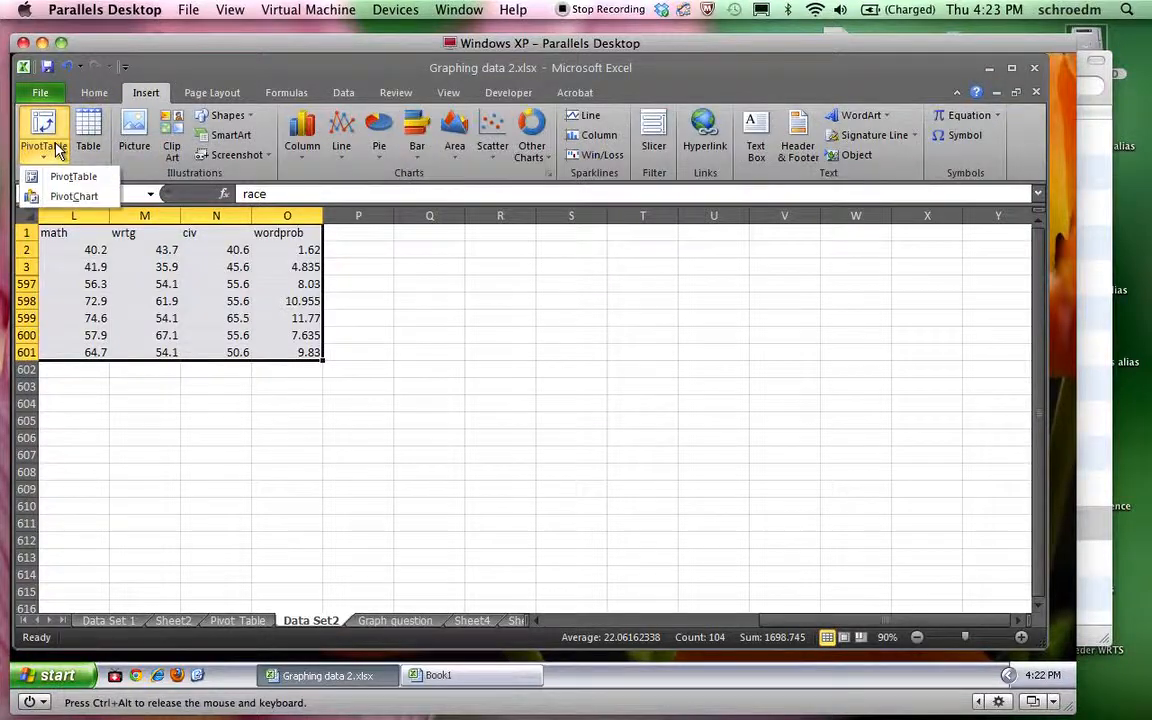
left_click(57, 178)
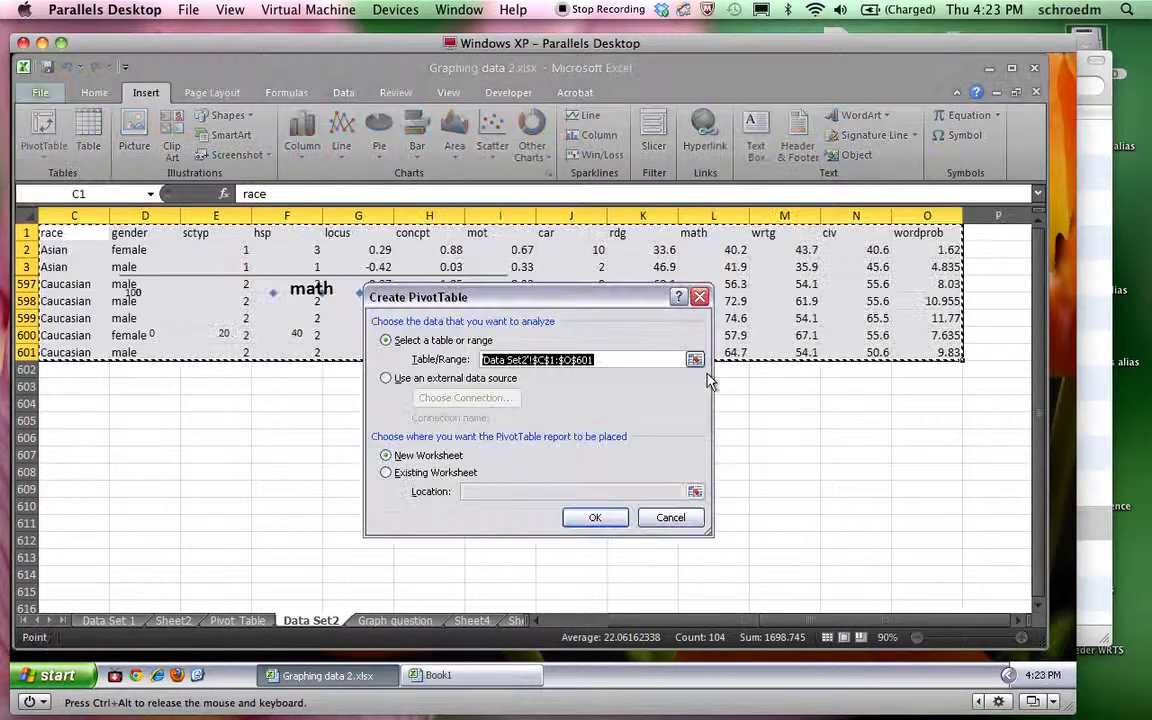
left_click(596, 517)
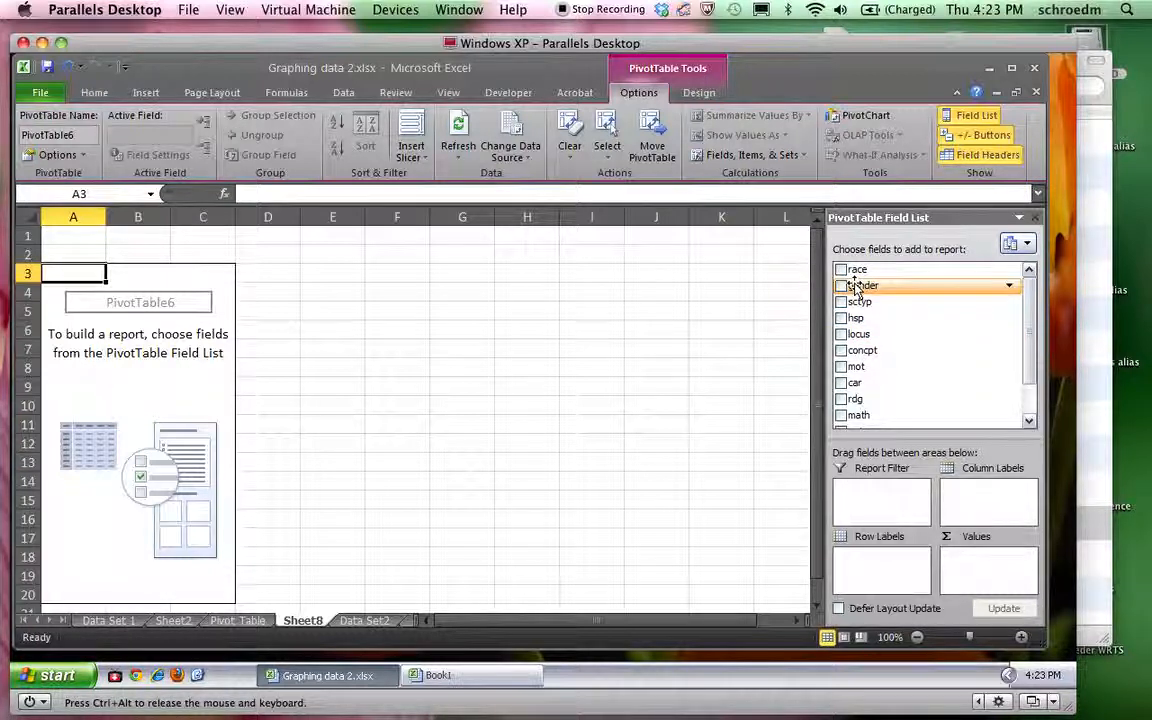
left_click_drag(857, 269, 866, 572)
left_click_drag(862, 286, 866, 576)
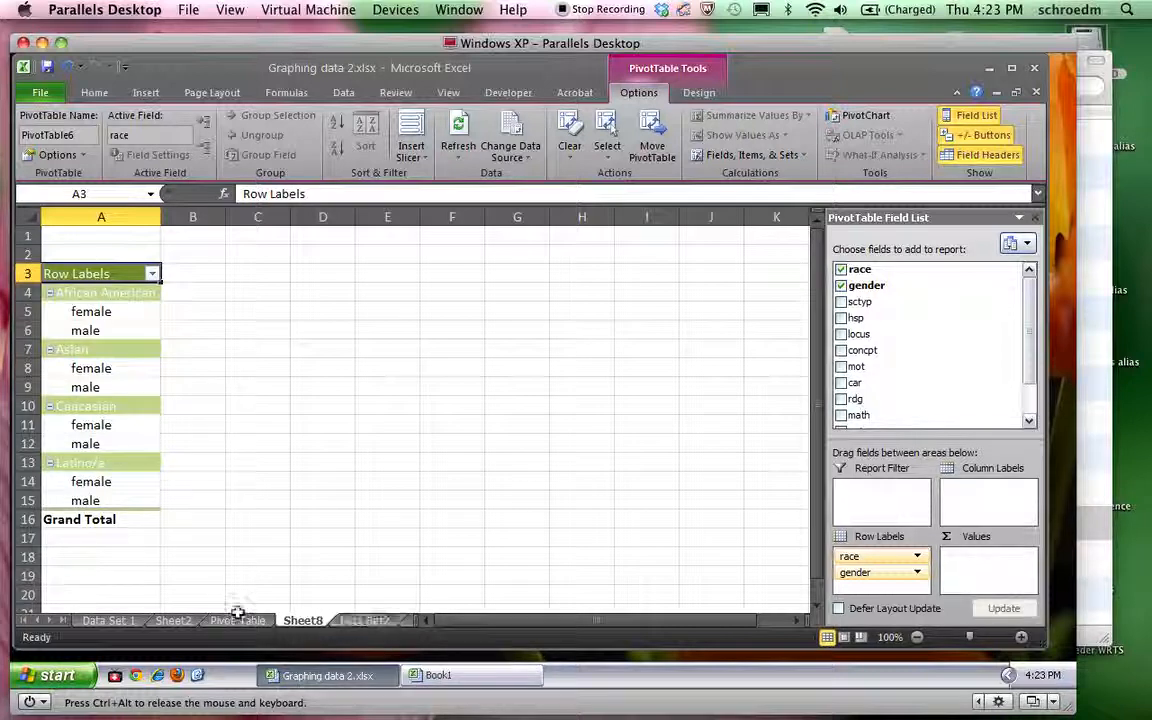
Check the race-by-gender task on the Graph question sheet and add a count of race to the Sheet8 pivot table's values.
left_click(366, 620)
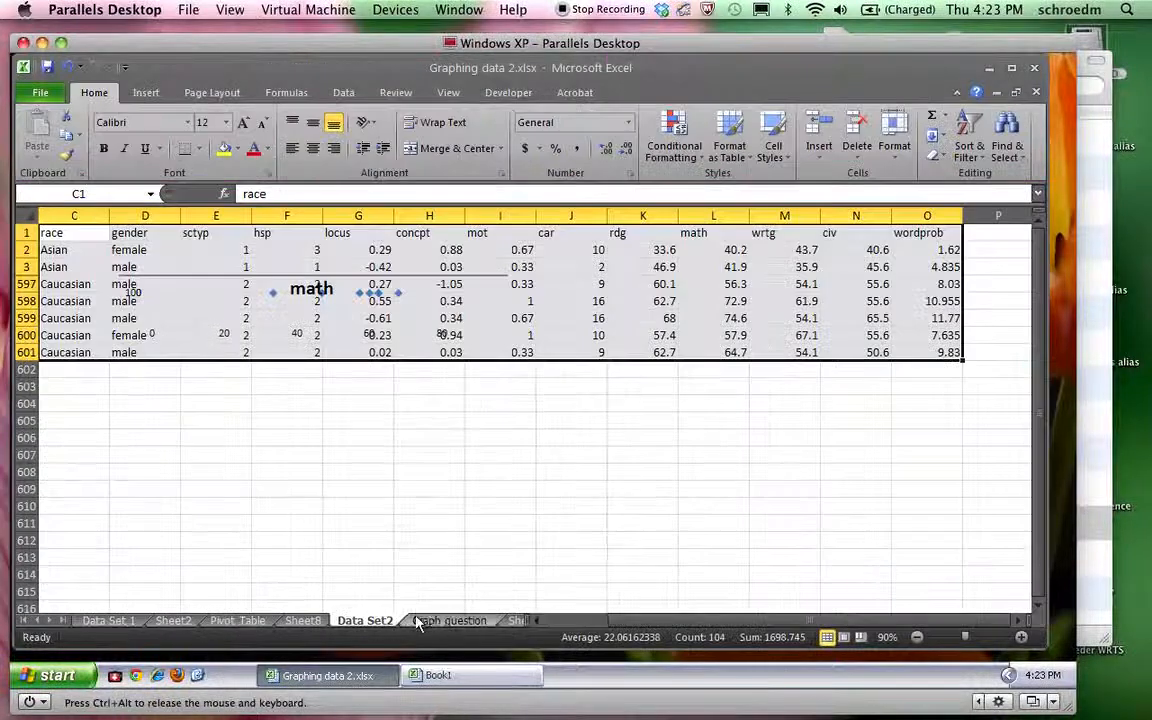
left_click(445, 620)
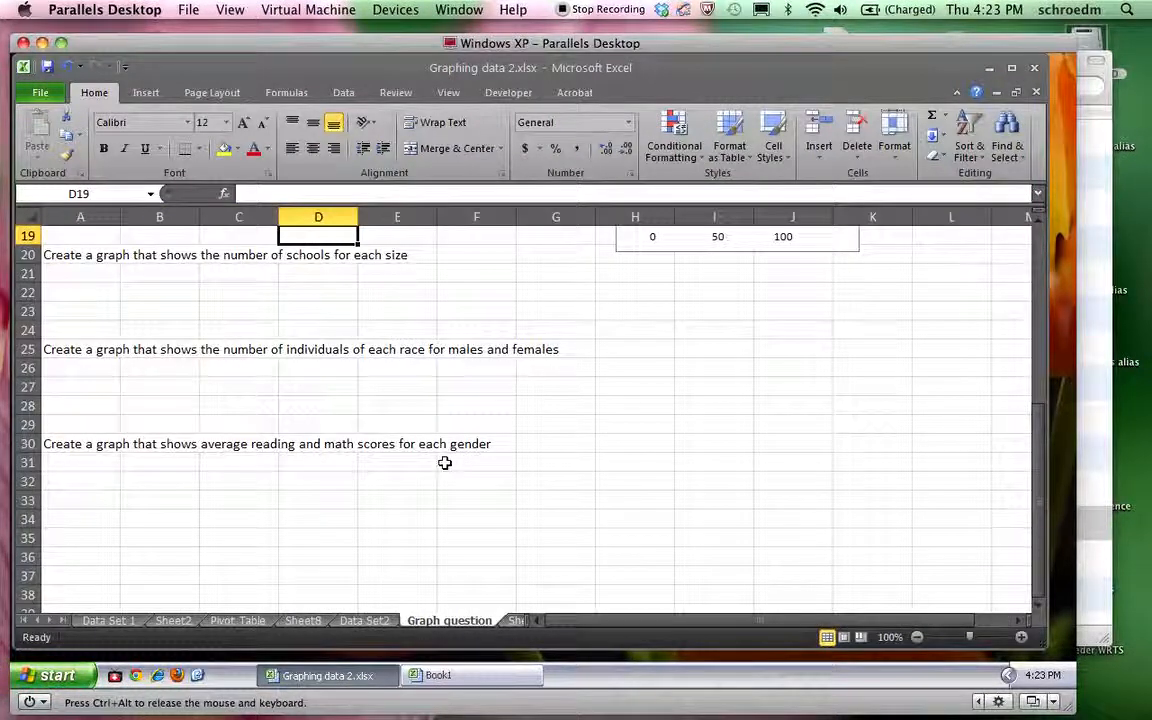
left_click(365, 621)
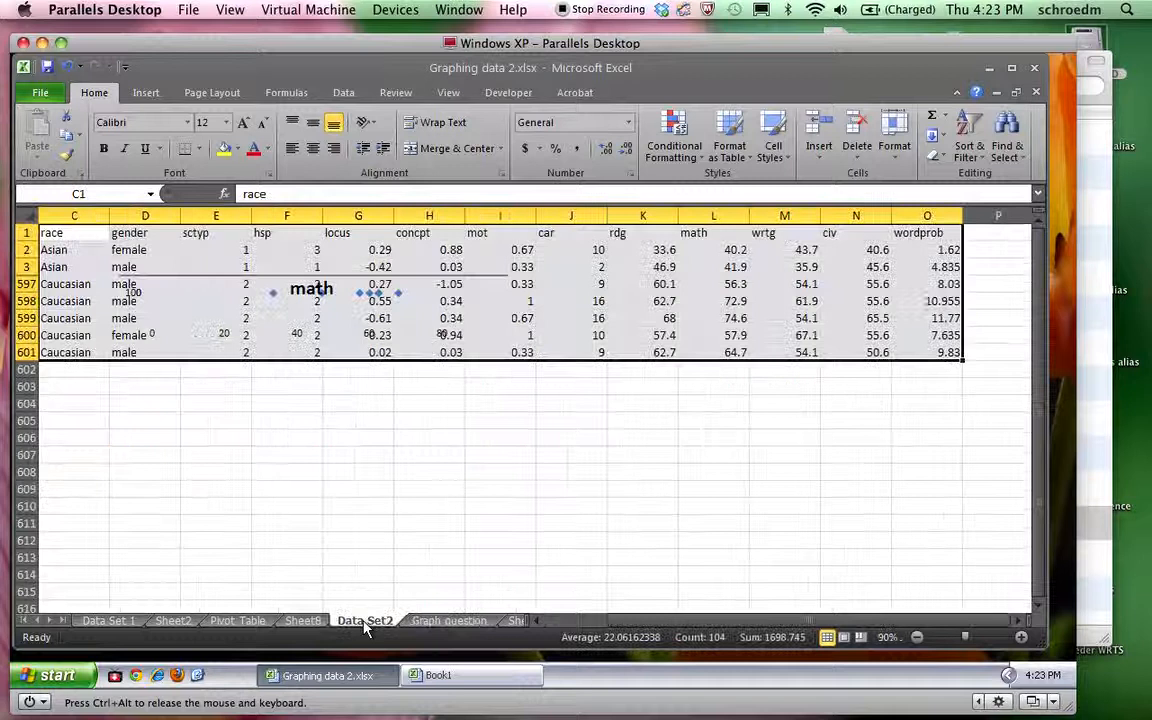
left_click(303, 621)
left_click_drag(860, 269, 966, 565)
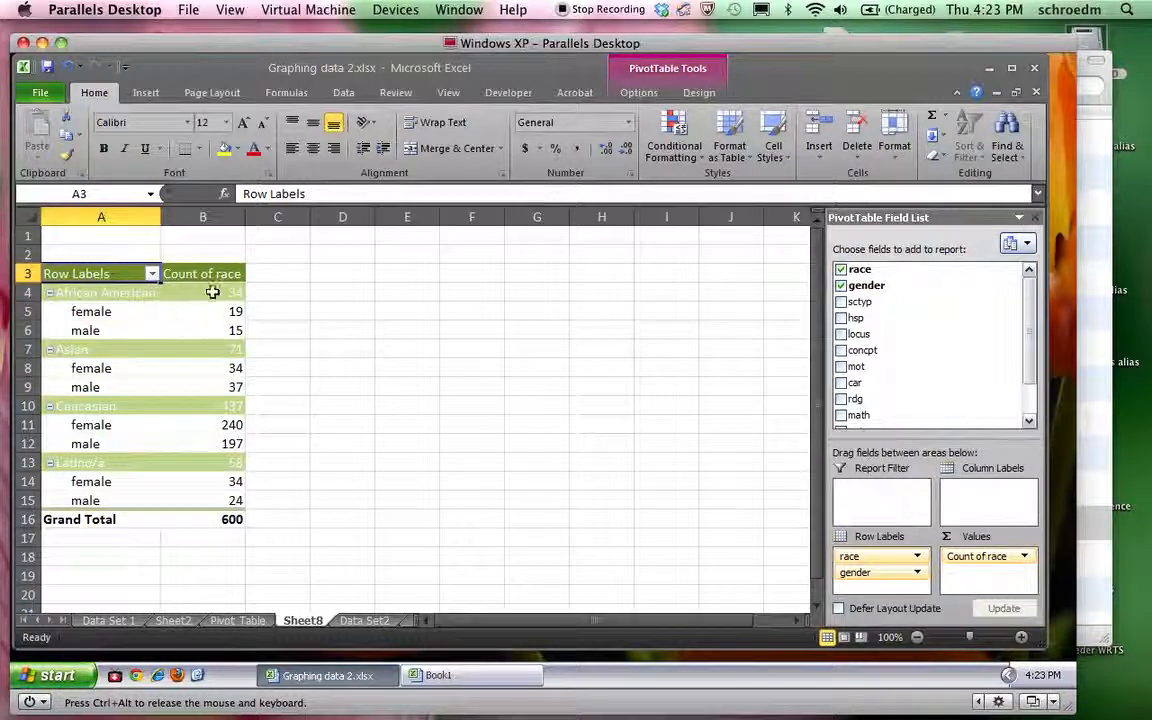
left_click_drag(866, 285, 980, 575)
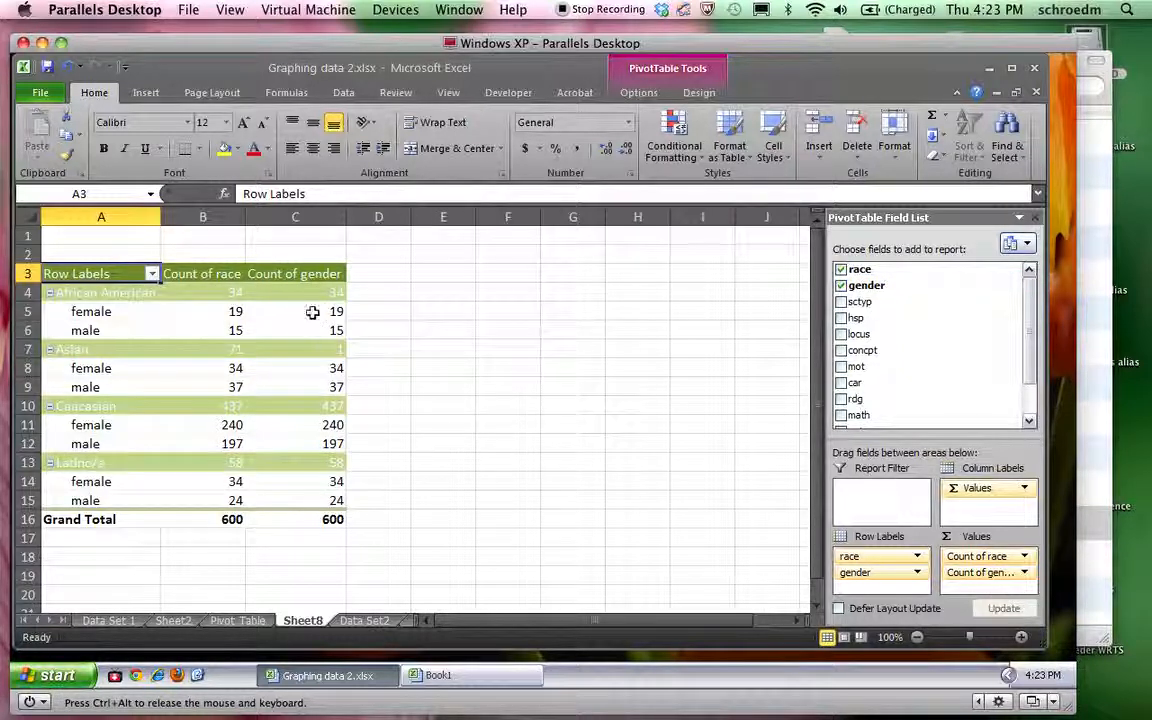
left_click(988, 573)
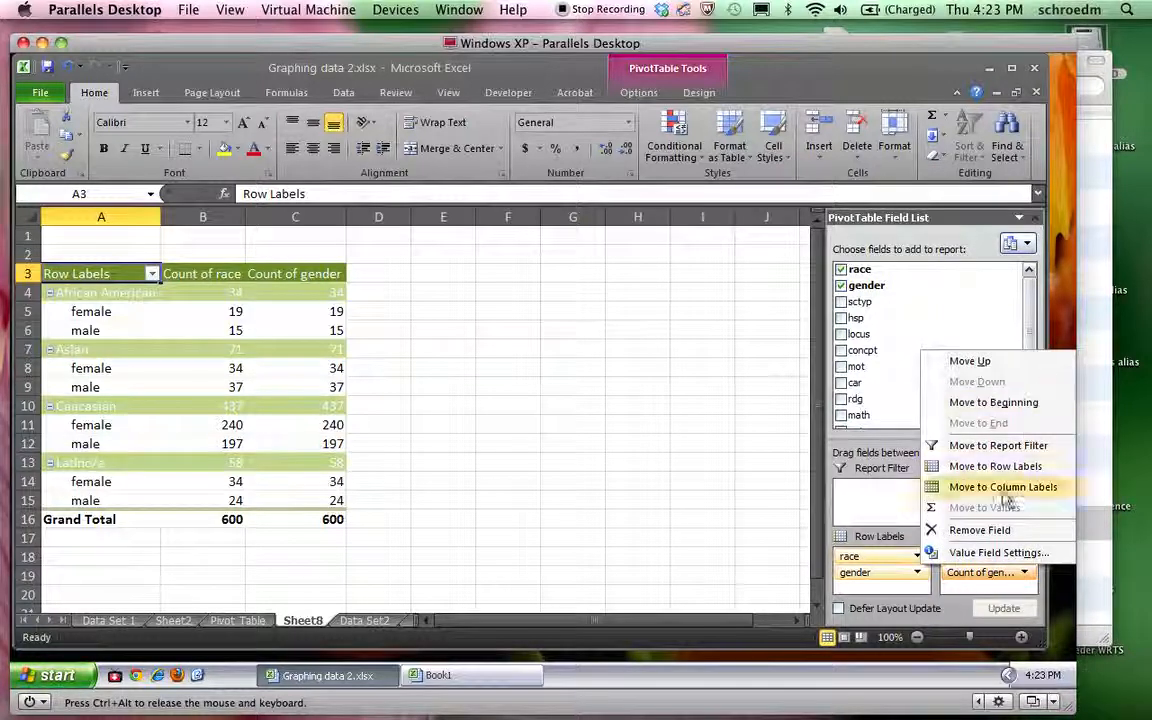
left_click(985, 530)
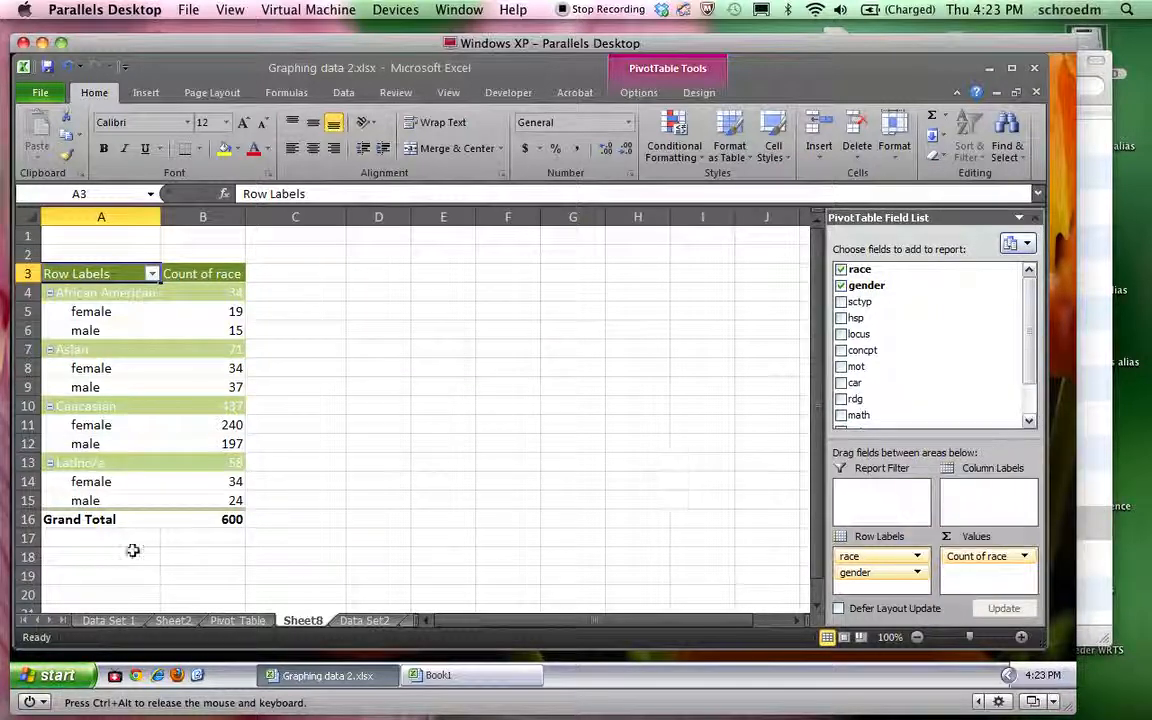
Insert a 3-D pie PivotChart for the pivot table's race and gender rows in A4:B15.
left_click_drag(95, 297, 198, 510)
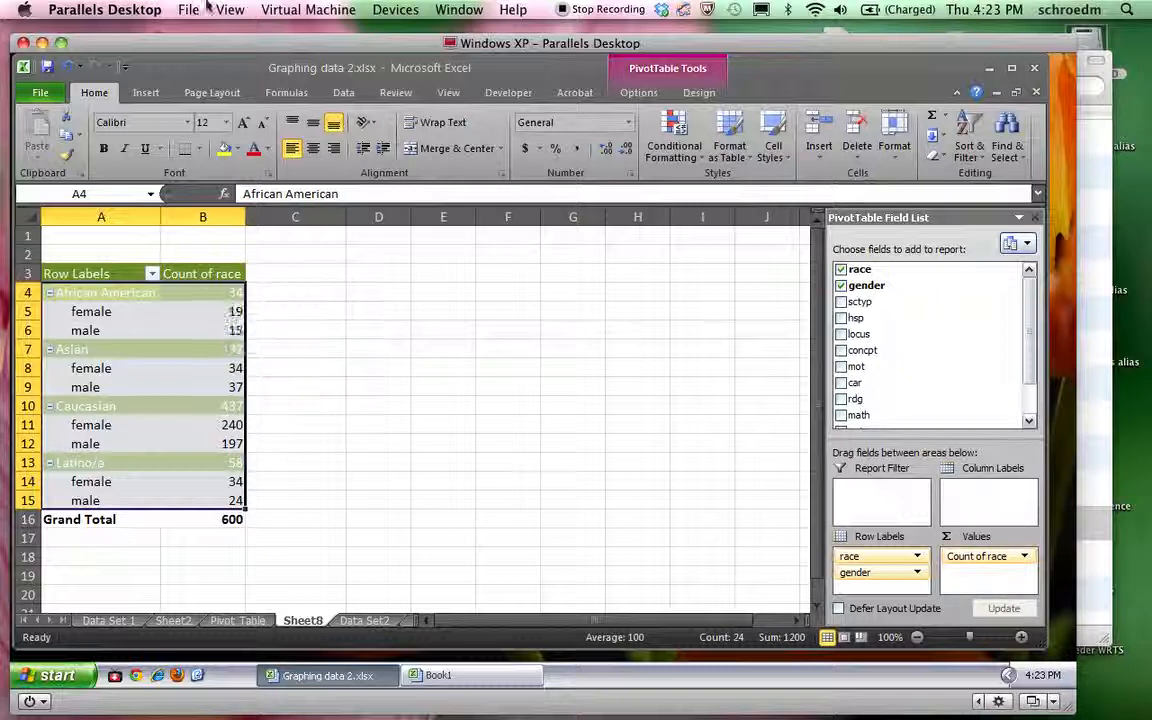
left_click(699, 92)
left_click(638, 92)
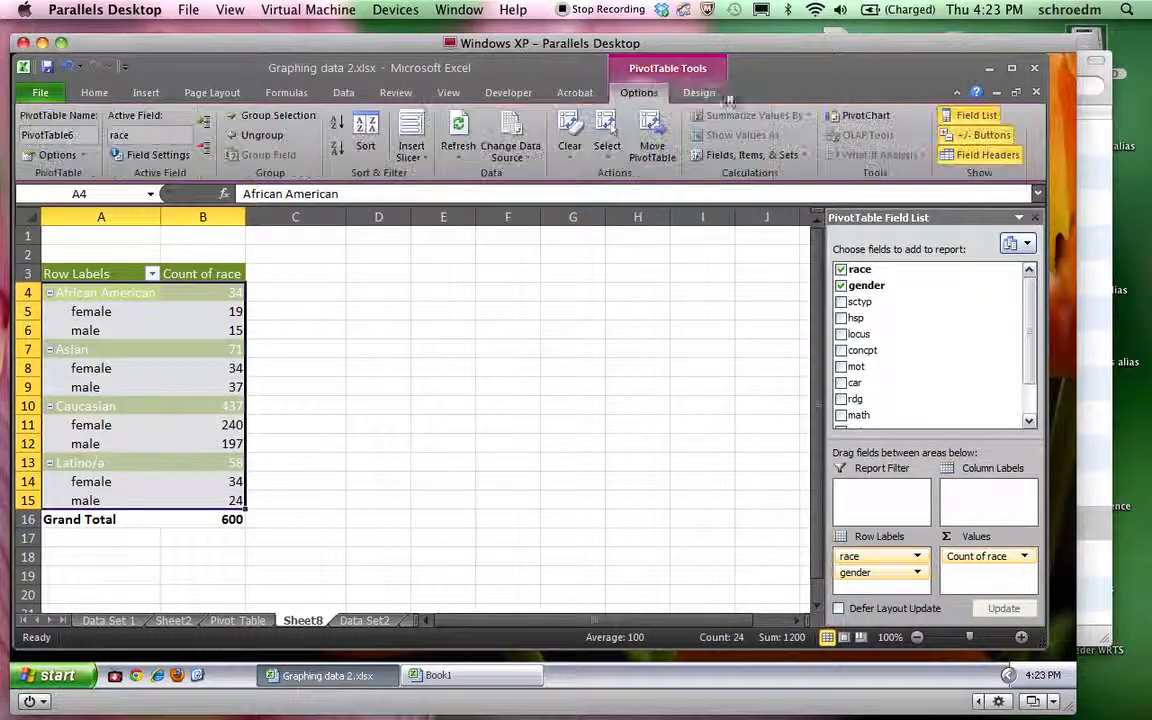
left_click(860, 115)
scroll(400, 390, "down", 8)
scroll(400, 390, "up", 8)
scroll(418, 405, "down", 3)
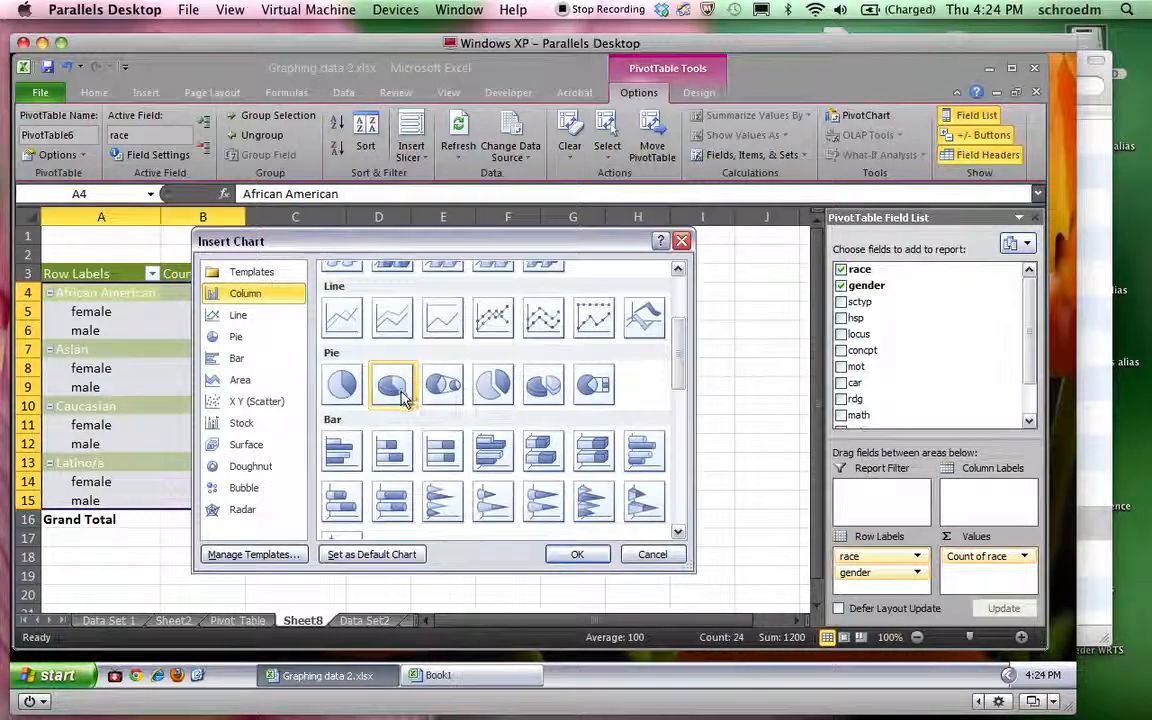
left_click(390, 388)
left_click(570, 554)
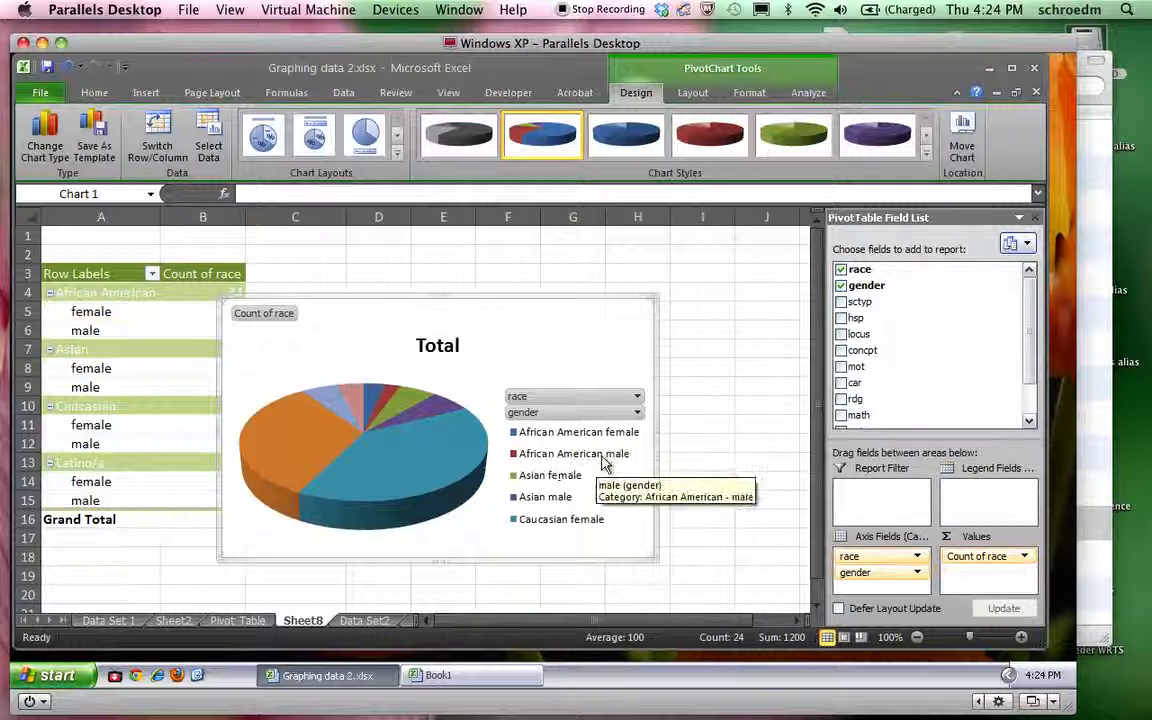
Fill the African American male slice of the pie with a lighter blue theme color.
left_click(381, 389)
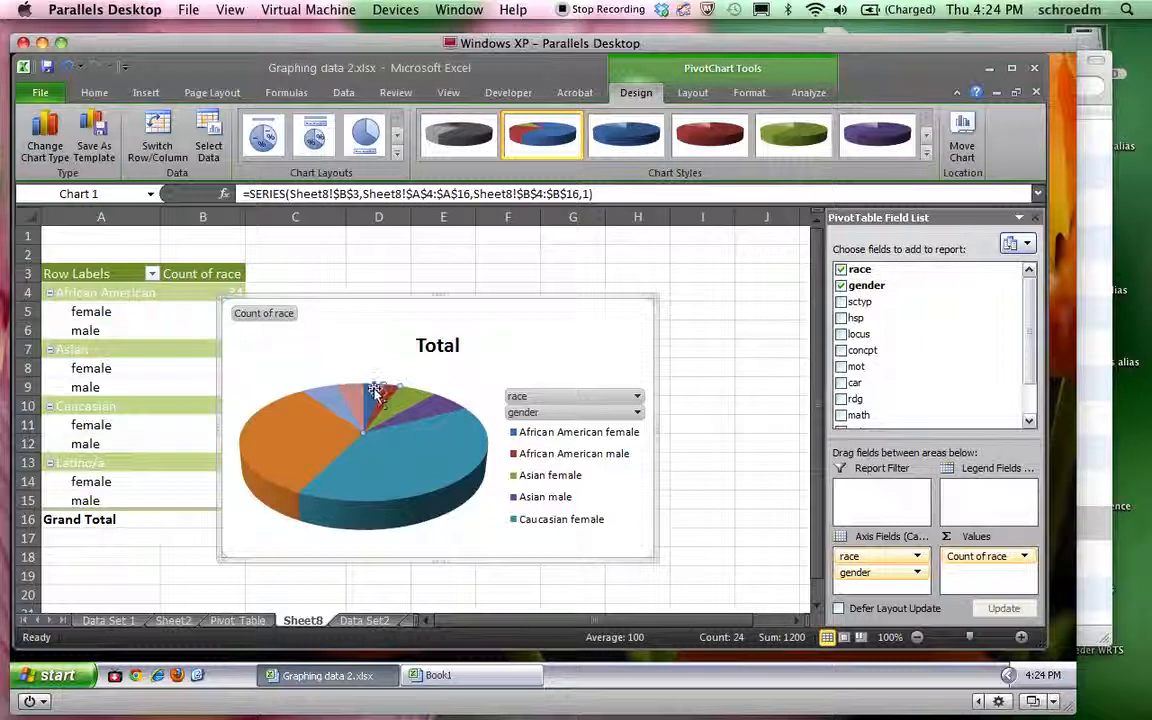
mouse_move(388, 382)
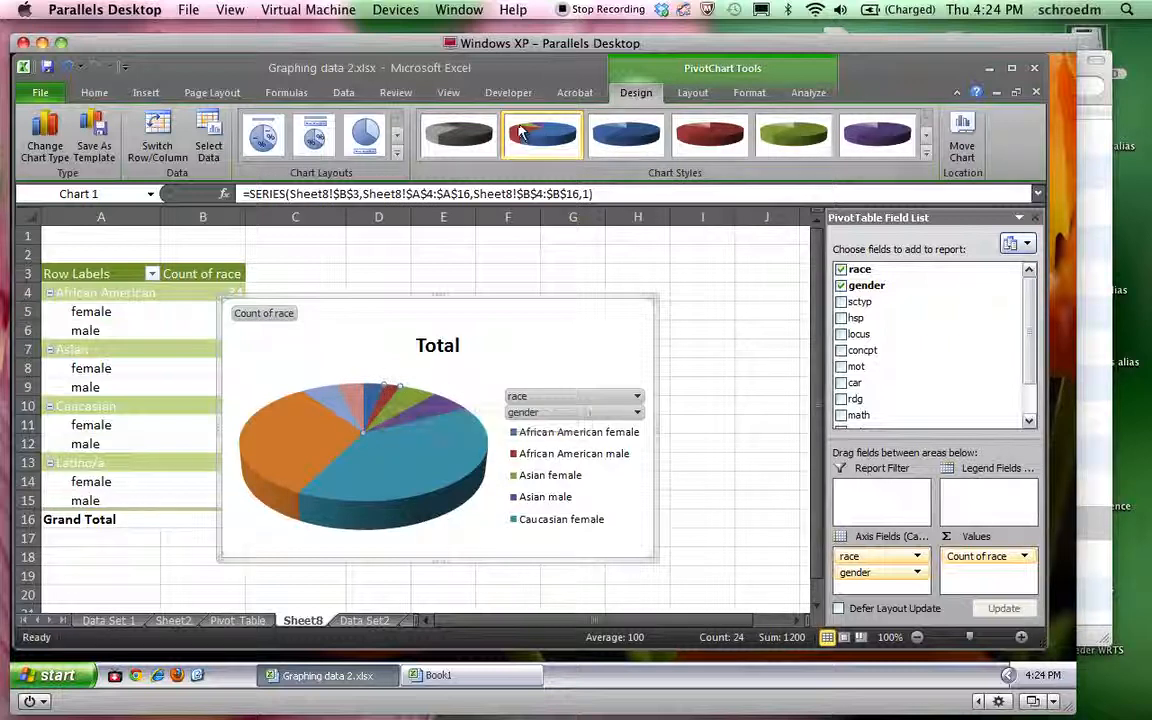
left_click(748, 96)
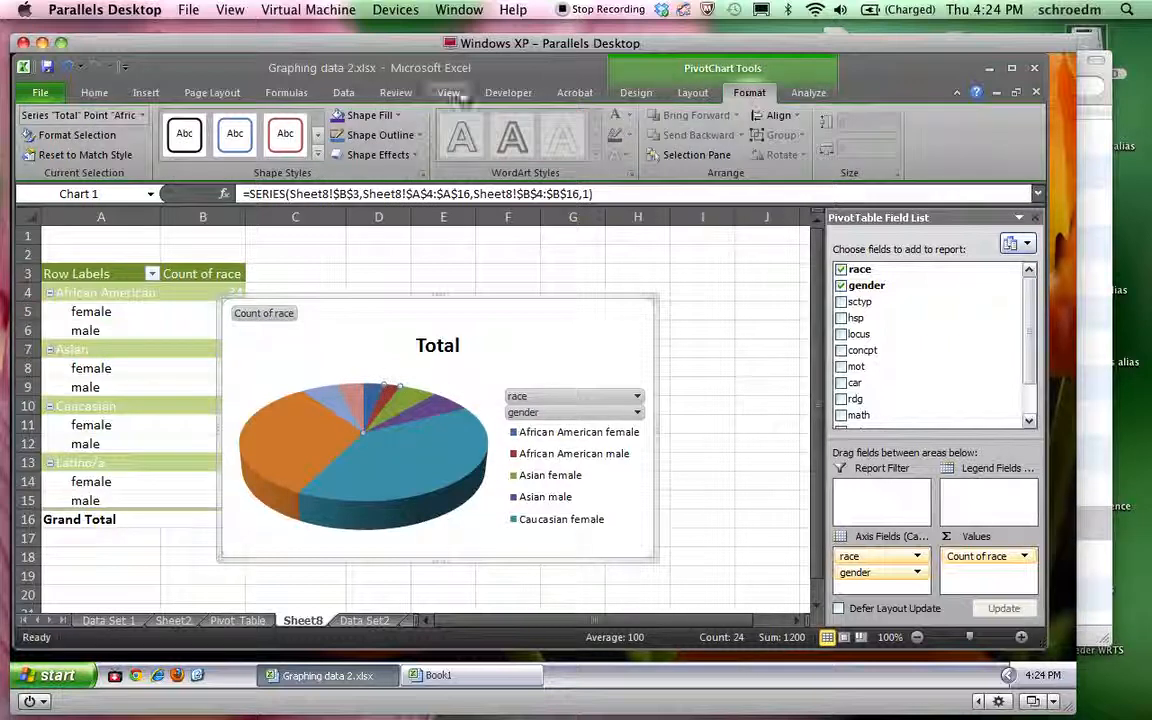
left_click(395, 116)
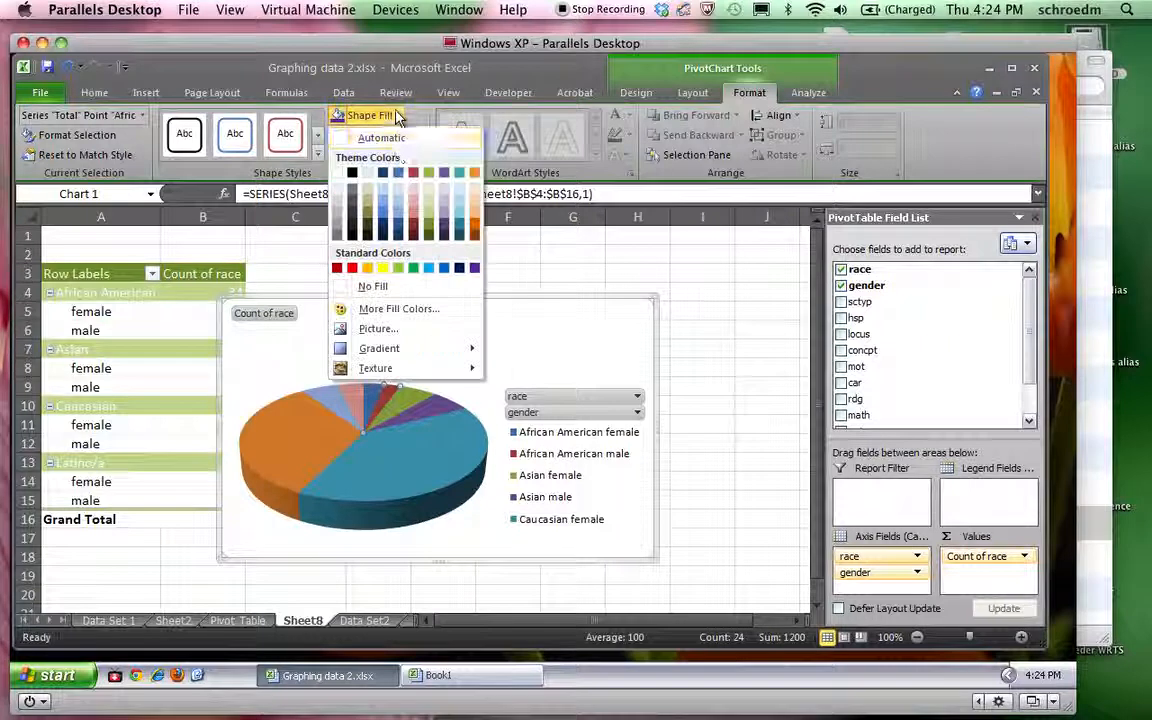
left_click(385, 209)
Fill the Asian male slice of the pie with a light green theme color.
mouse_move(406, 394)
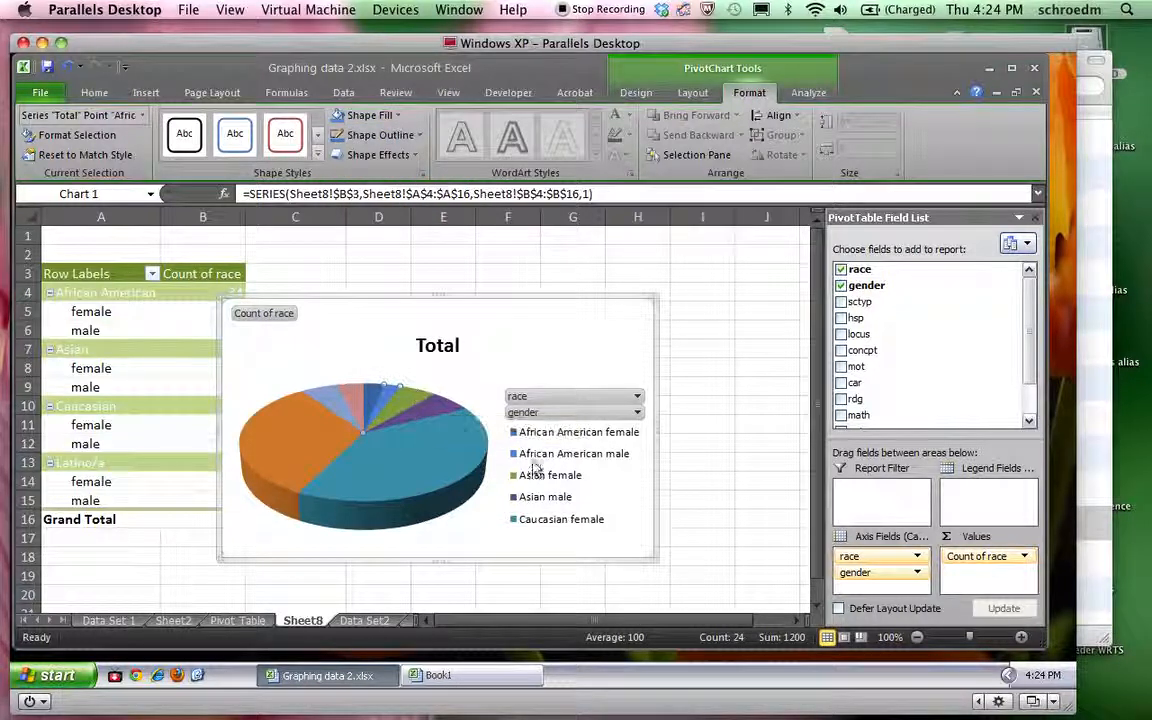
left_click(436, 410)
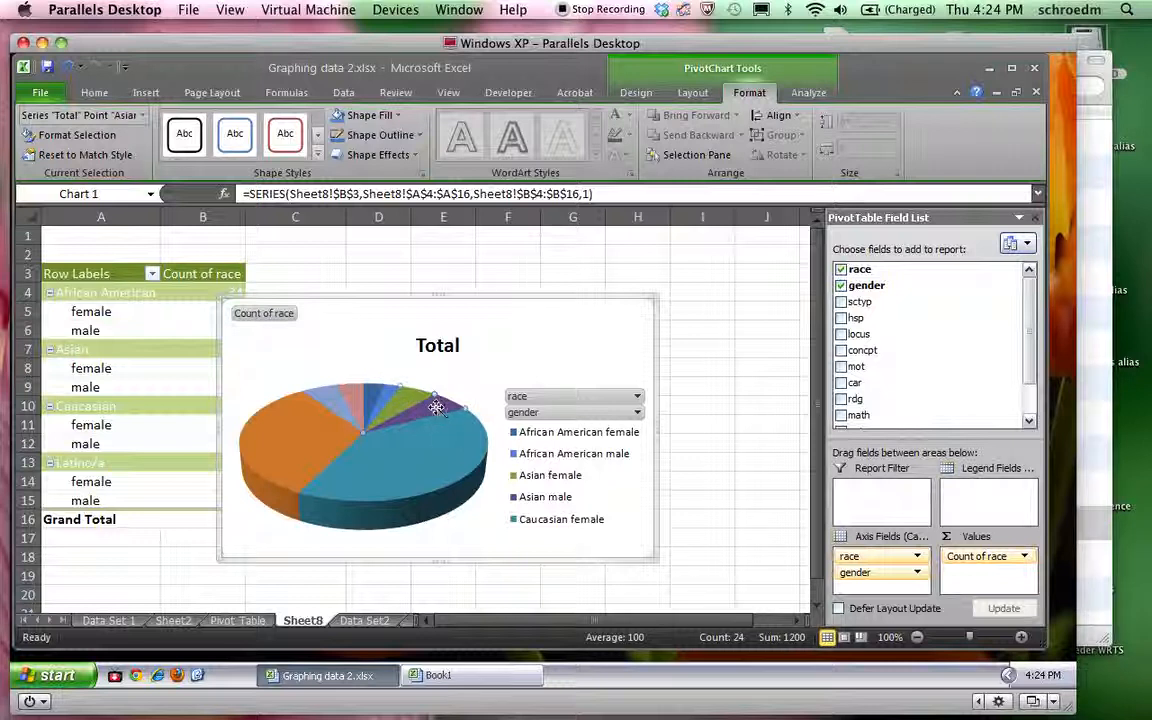
left_click(397, 117)
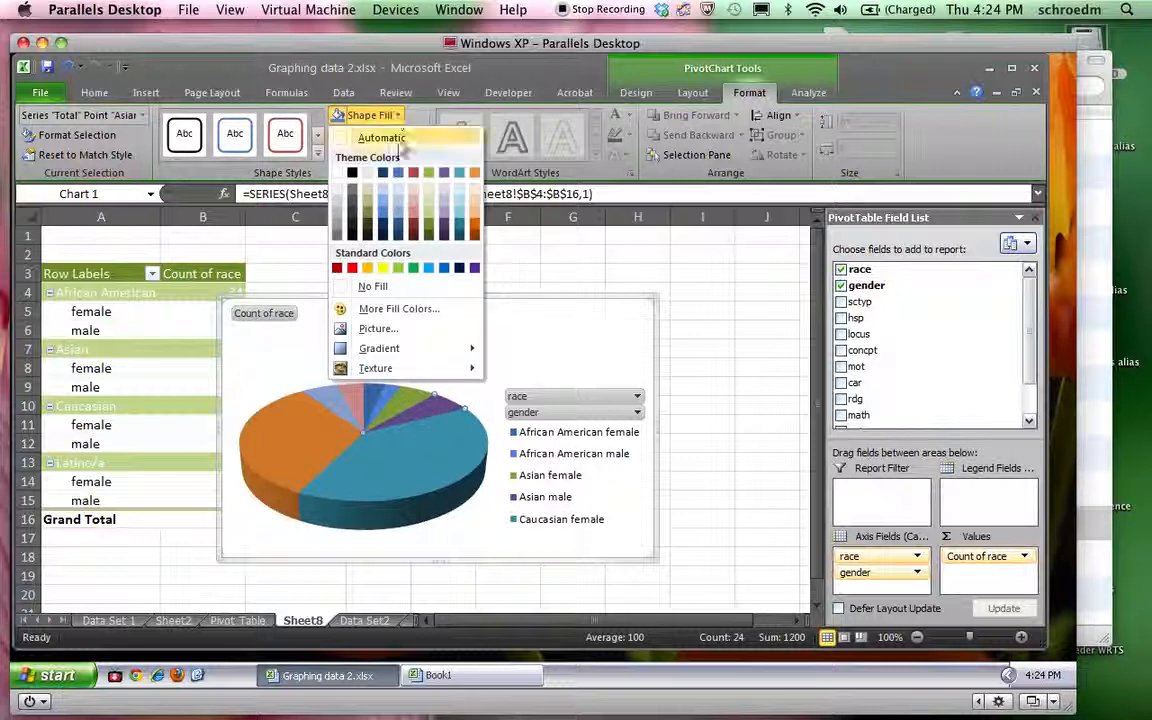
left_click(428, 205)
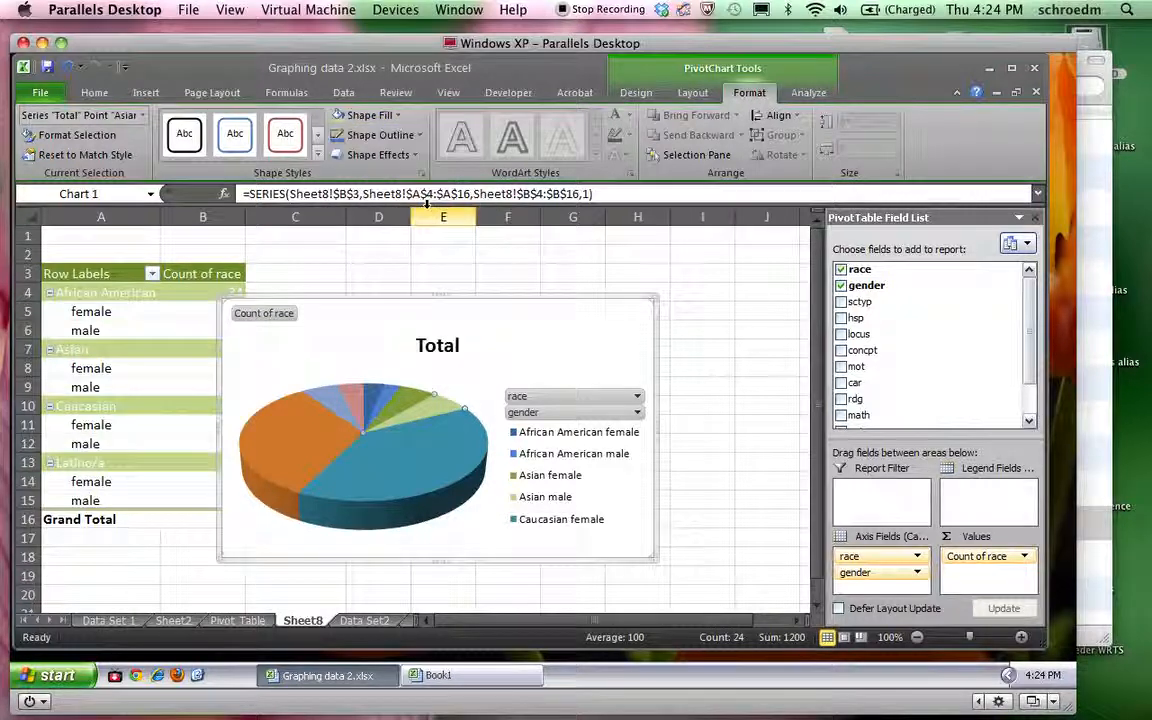
Enlarge the pie chart to about 4.07" high by 5.35" wide so the legend lists every race and gender group.
left_click(423, 443)
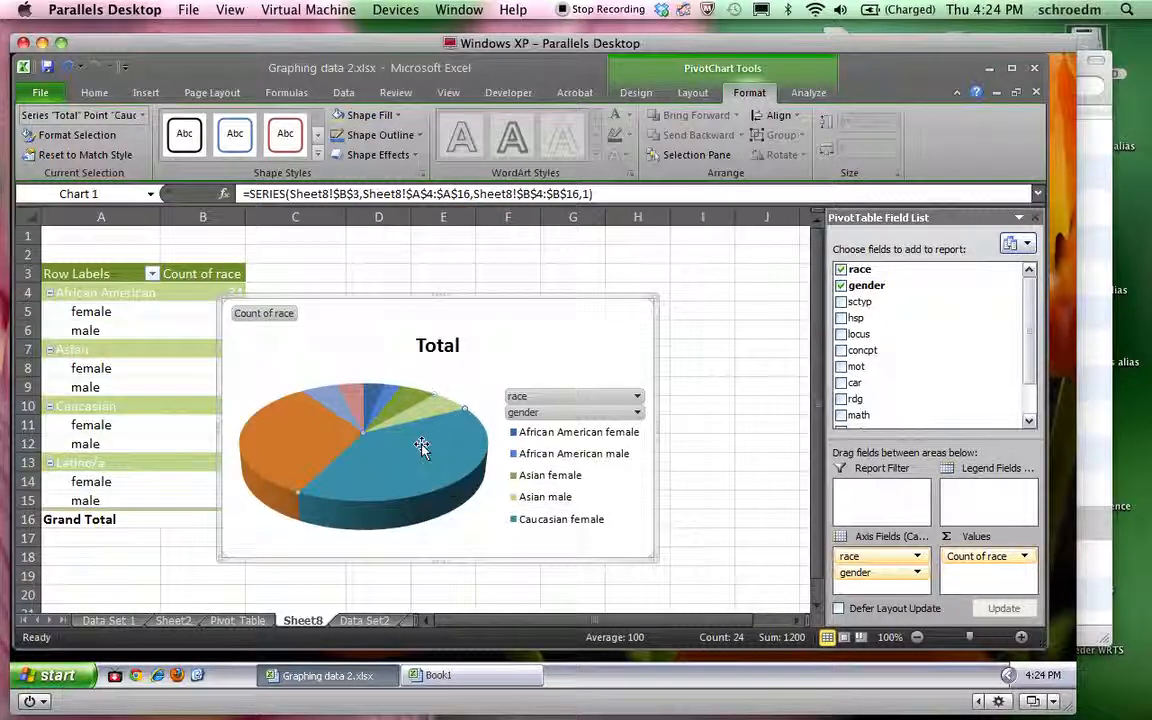
left_click(591, 476)
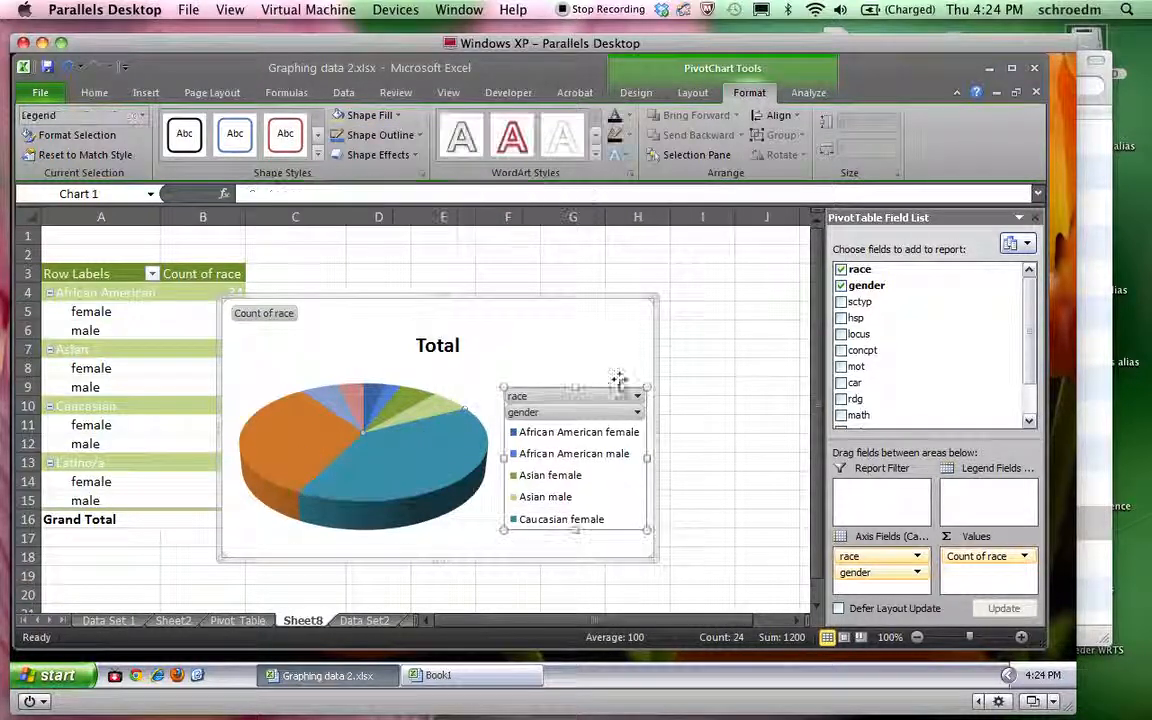
left_click_drag(652, 555, 688, 652)
scroll(645, 457, "down", 2)
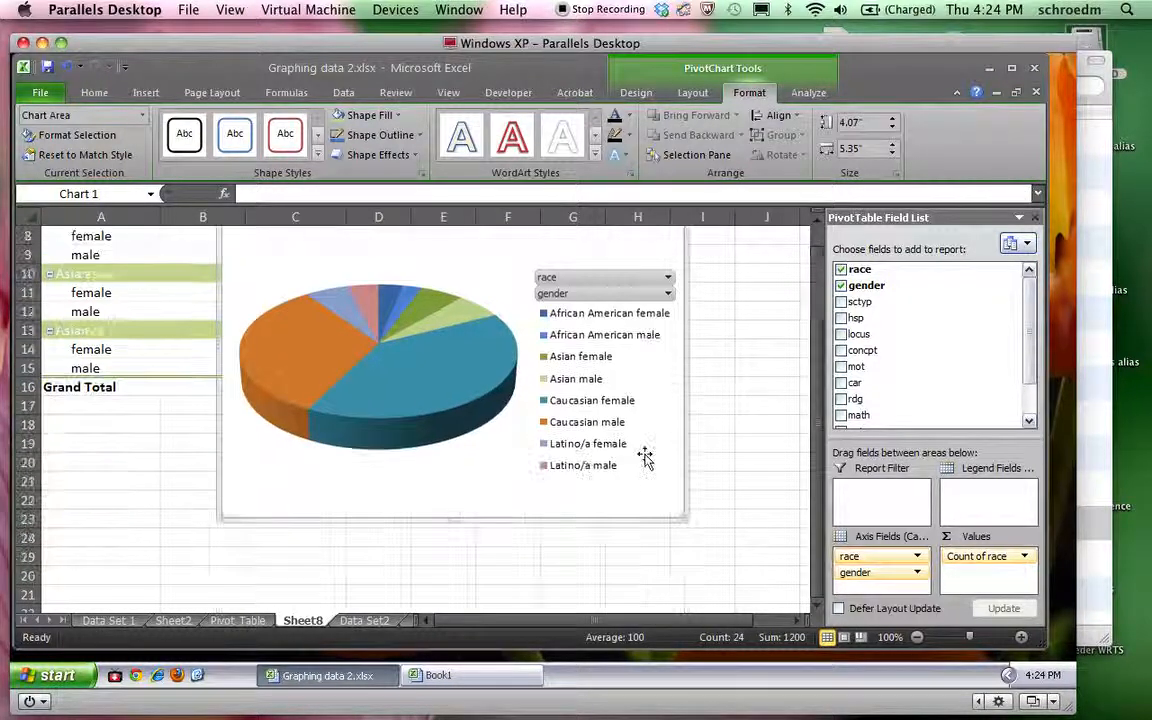
mouse_move(456, 373)
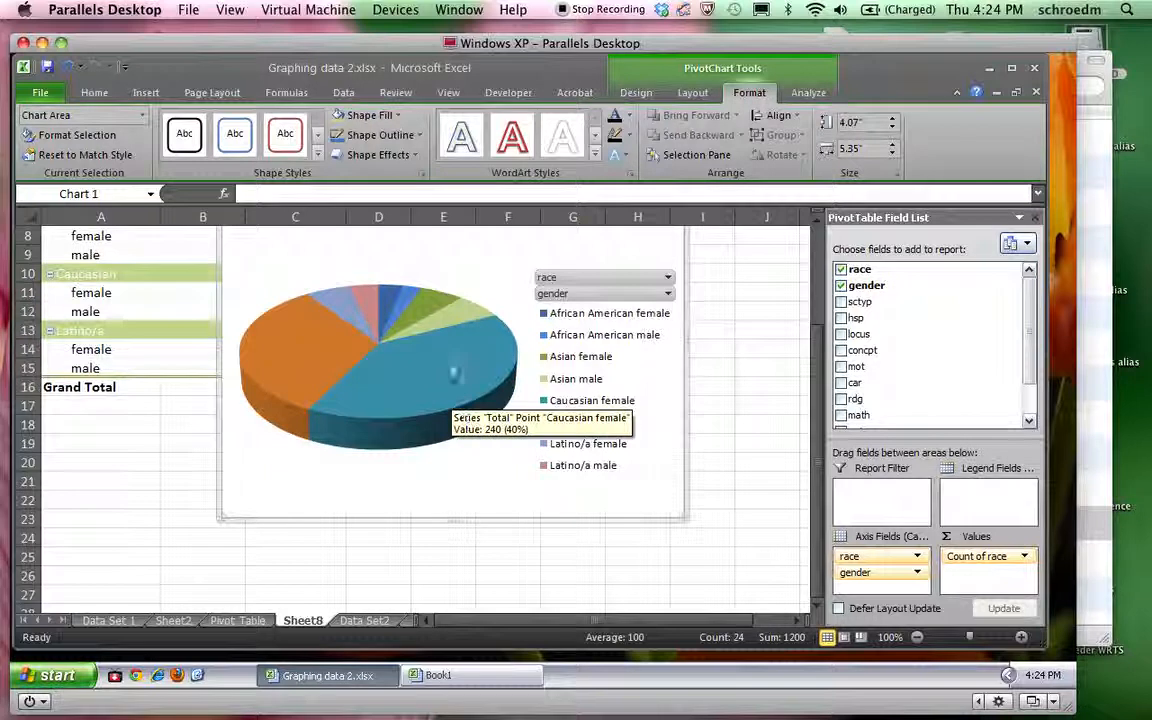
Delete the 3-D pie PivotChart of race and gender from Sheet8.
left_click(316, 301)
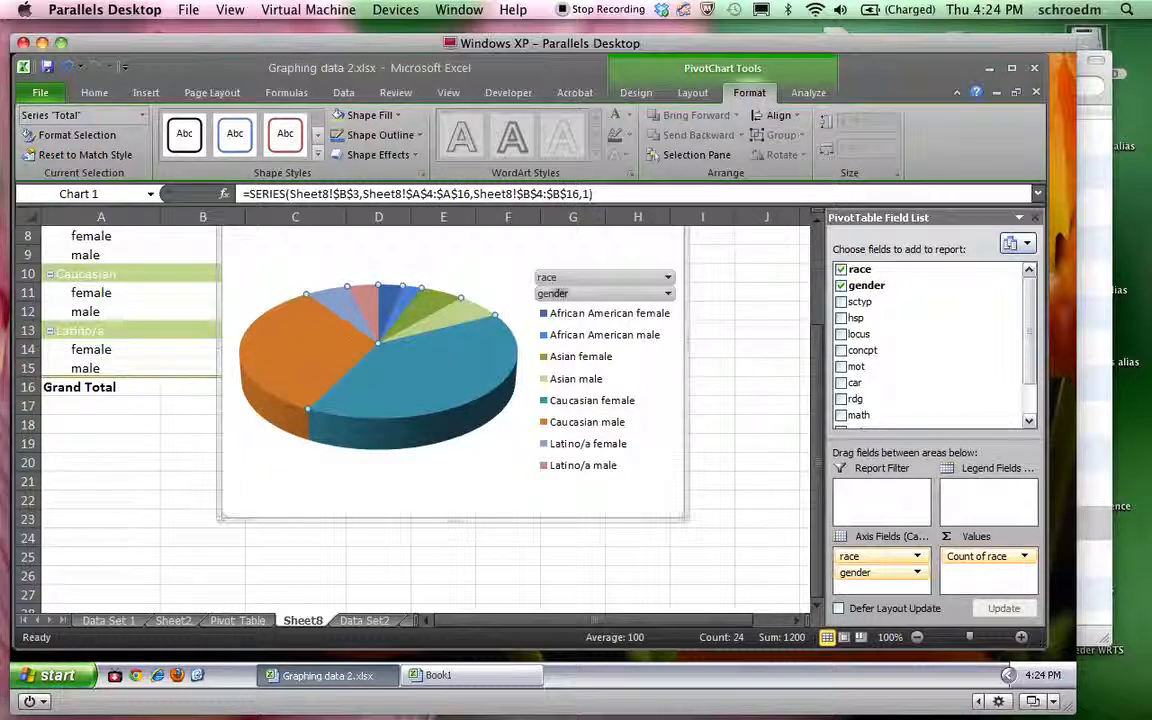
left_click(686, 407)
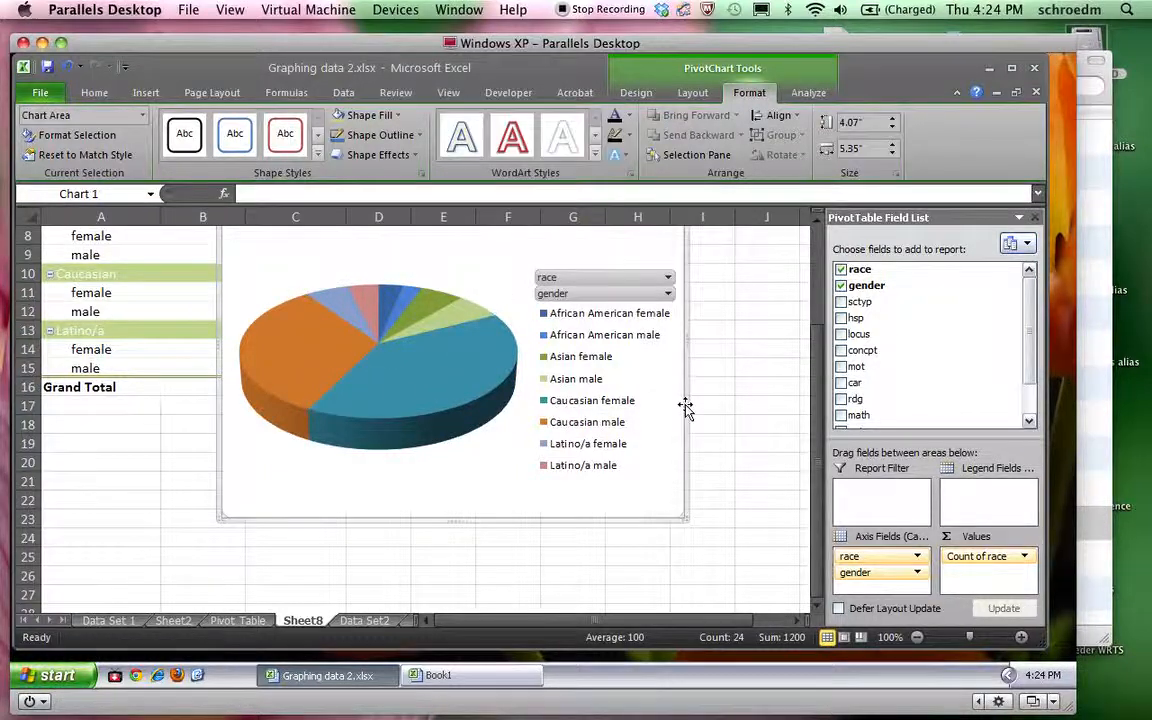
key("Delete")
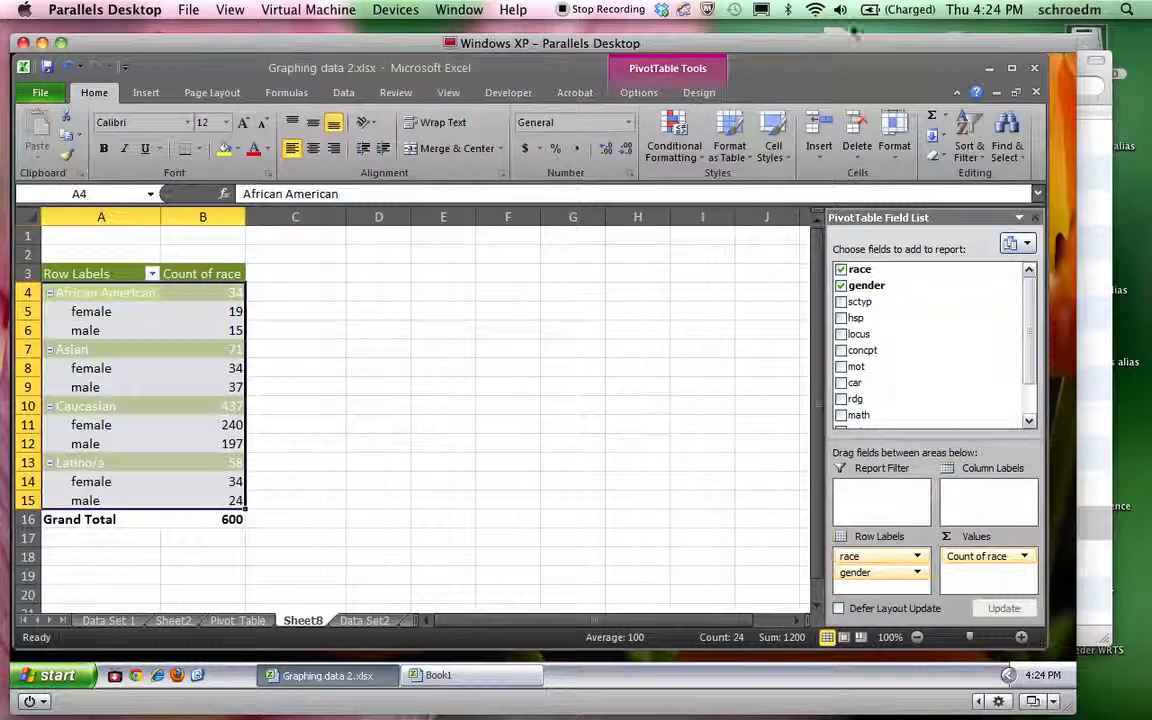
Try a clustered column PivotChart of the race and gender counts beside the pivot table, and delete it.
left_click(638, 92)
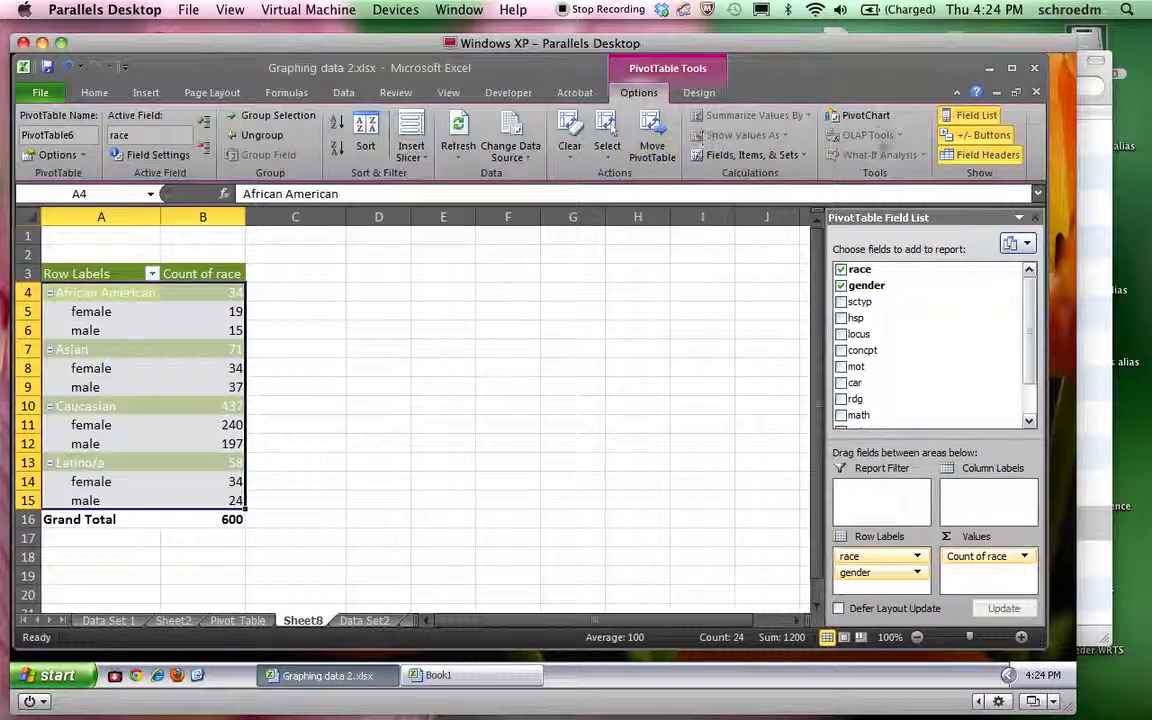
left_click(860, 116)
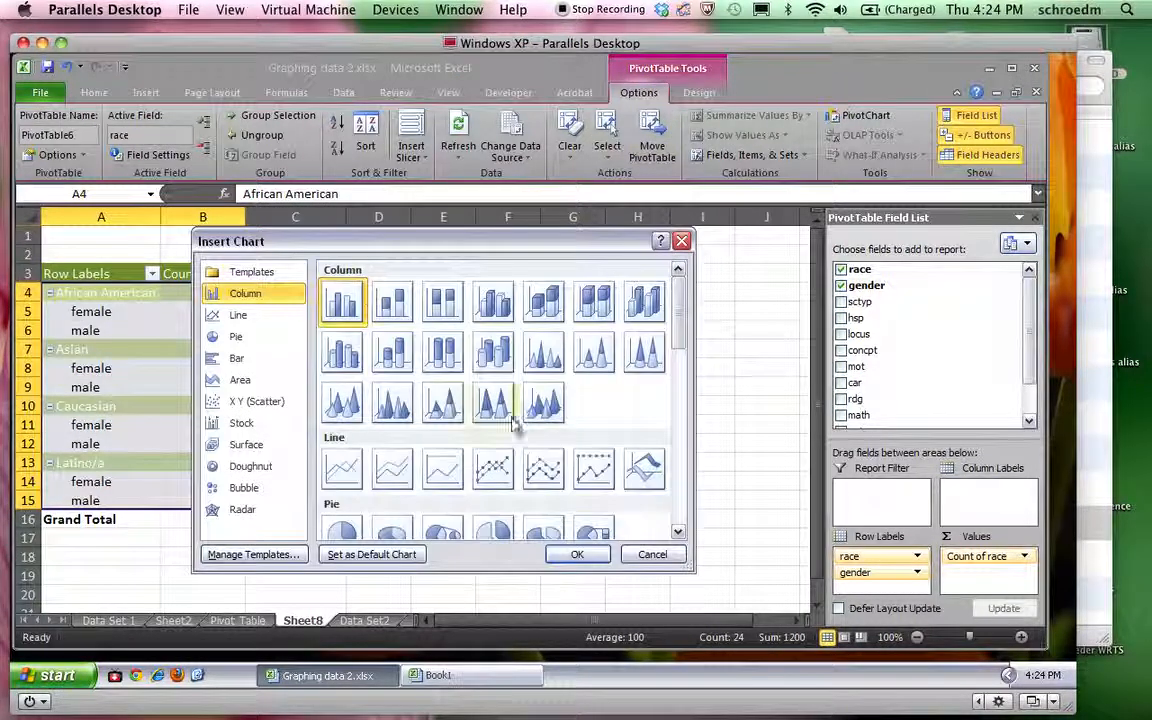
left_click(577, 554)
left_click_drag(397, 300, 471, 293)
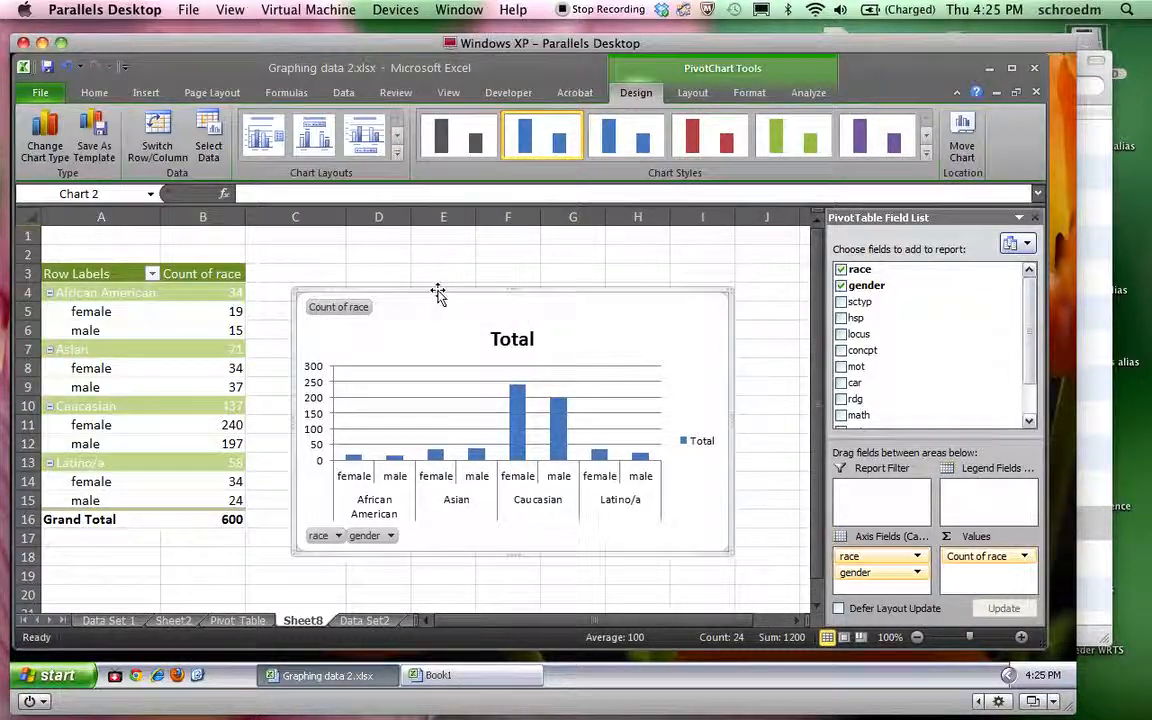
key("Delete")
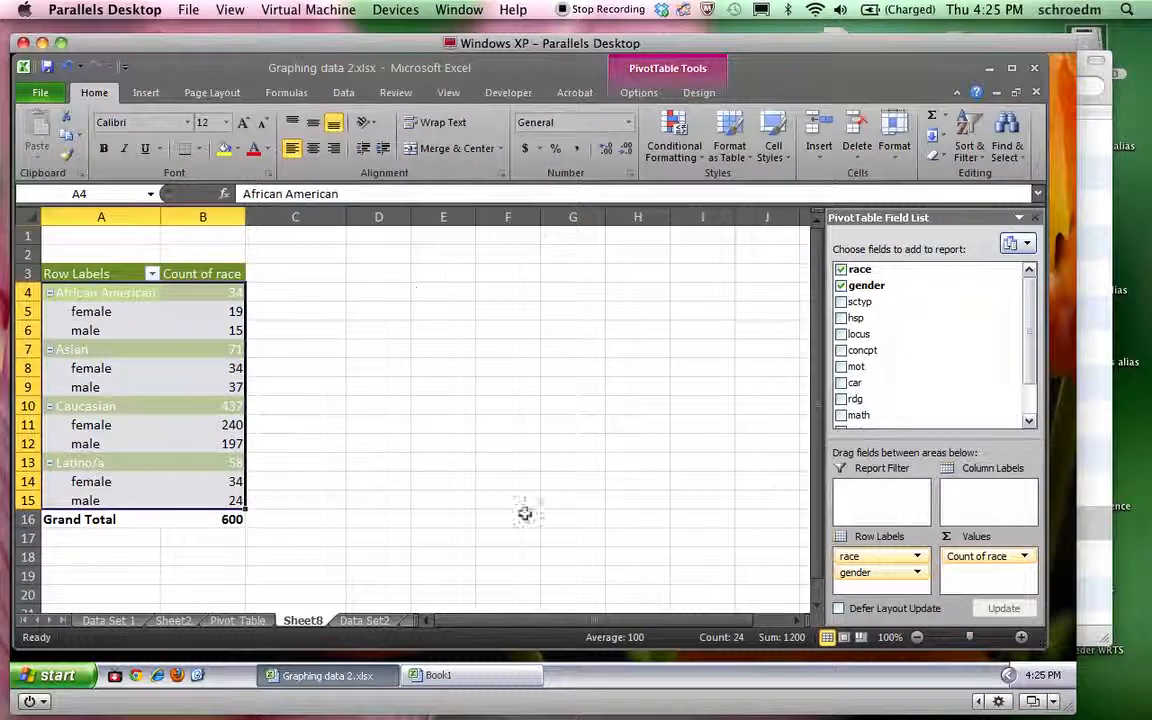
Read the next graph task on the Graph question sheet and return to the pivot table on Sheet8.
left_click(364, 620)
left_click(450, 621)
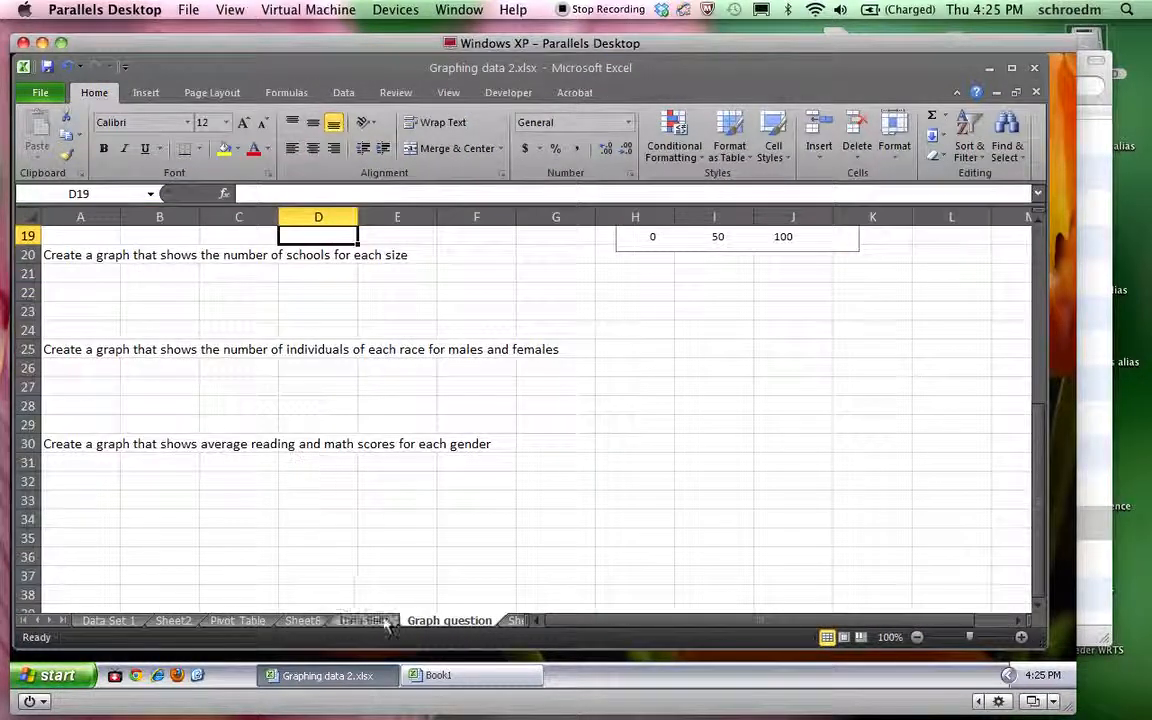
left_click(366, 620)
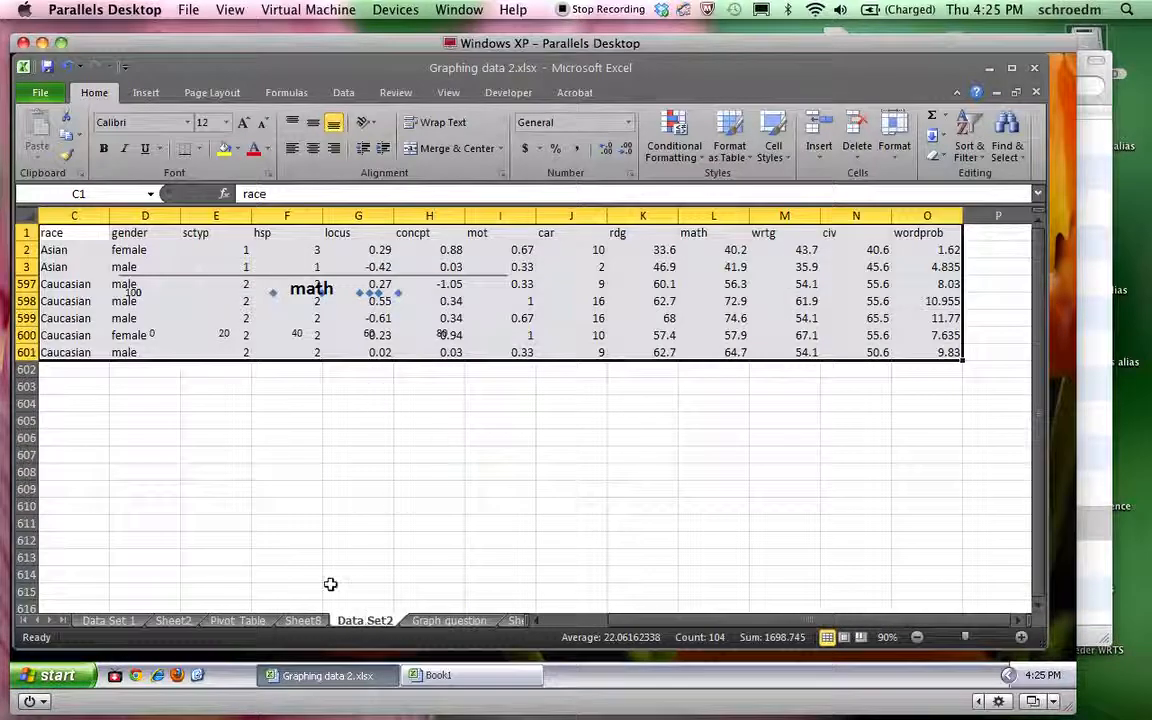
left_click(238, 620)
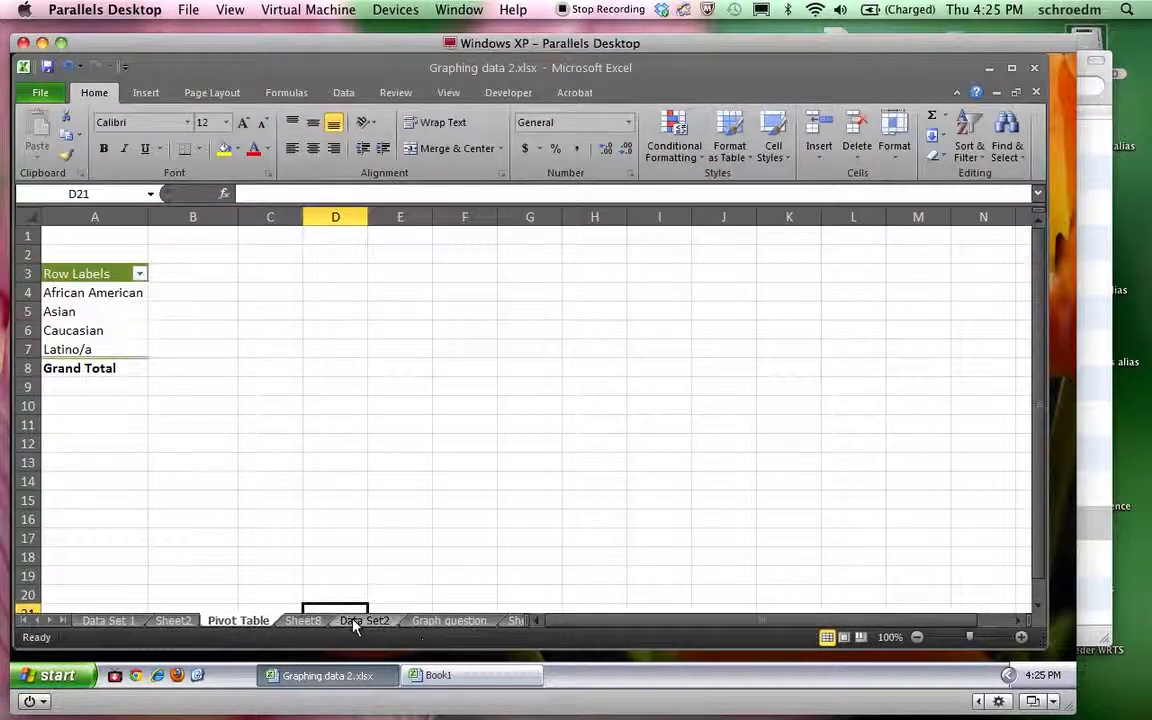
left_click(364, 620)
left_click(318, 621)
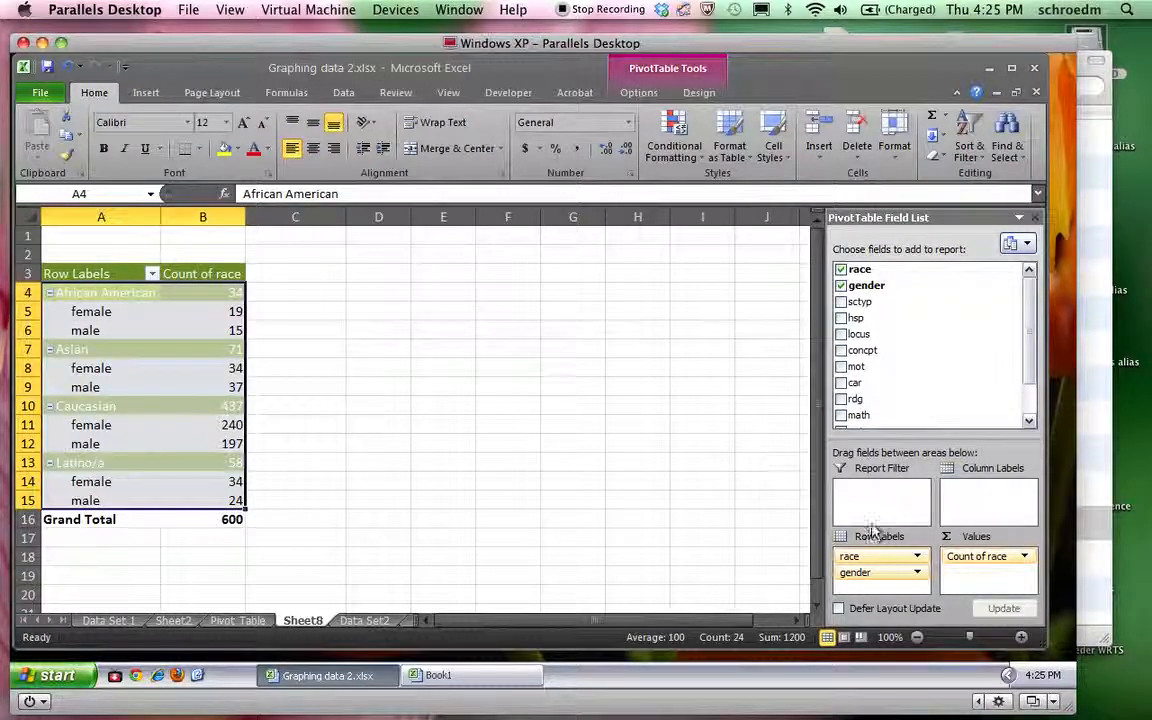
Replace race and its count in the pivot table with math as the value field, keeping gender as the rows.
left_click_drag(874, 551, 900, 350)
left_click_drag(962, 556, 869, 368)
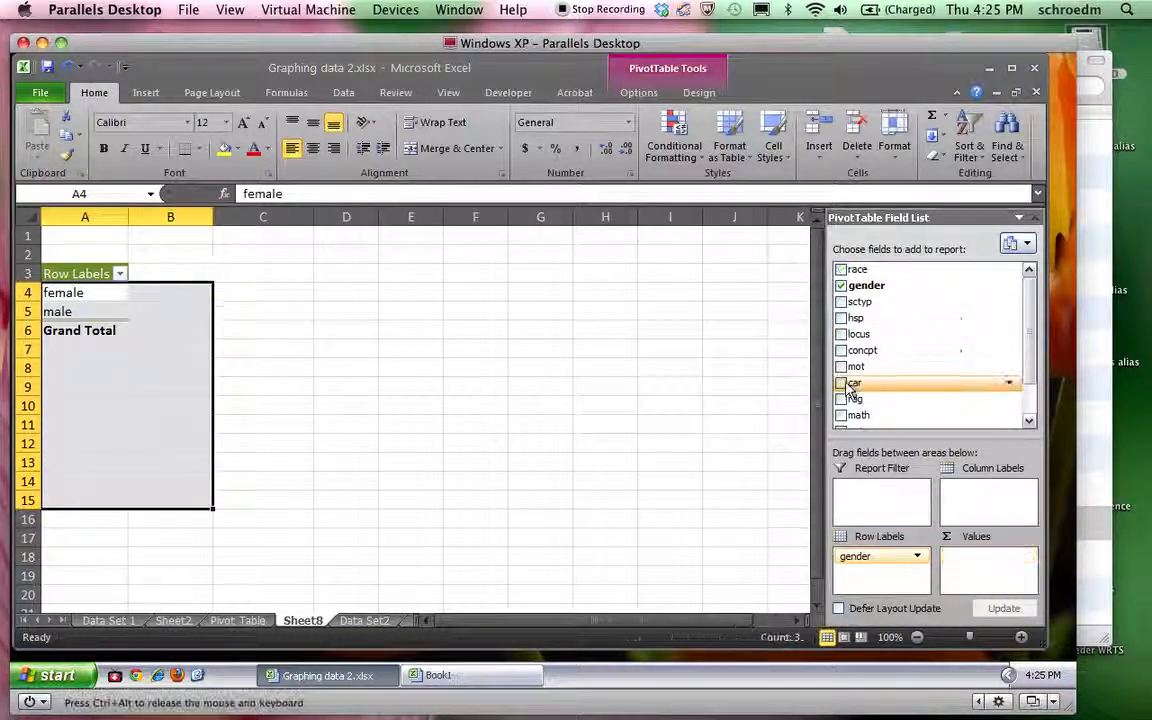
left_click_drag(852, 414, 970, 578)
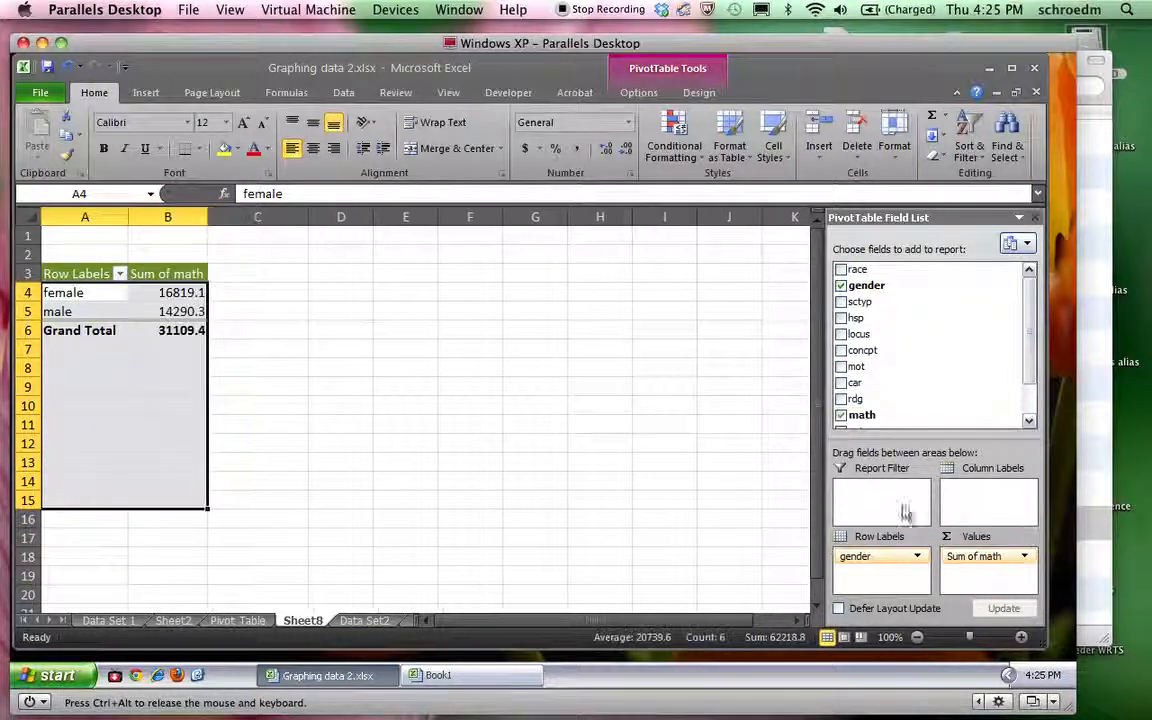
Summarize the pivot table's math field by Average.
left_click(1024, 556)
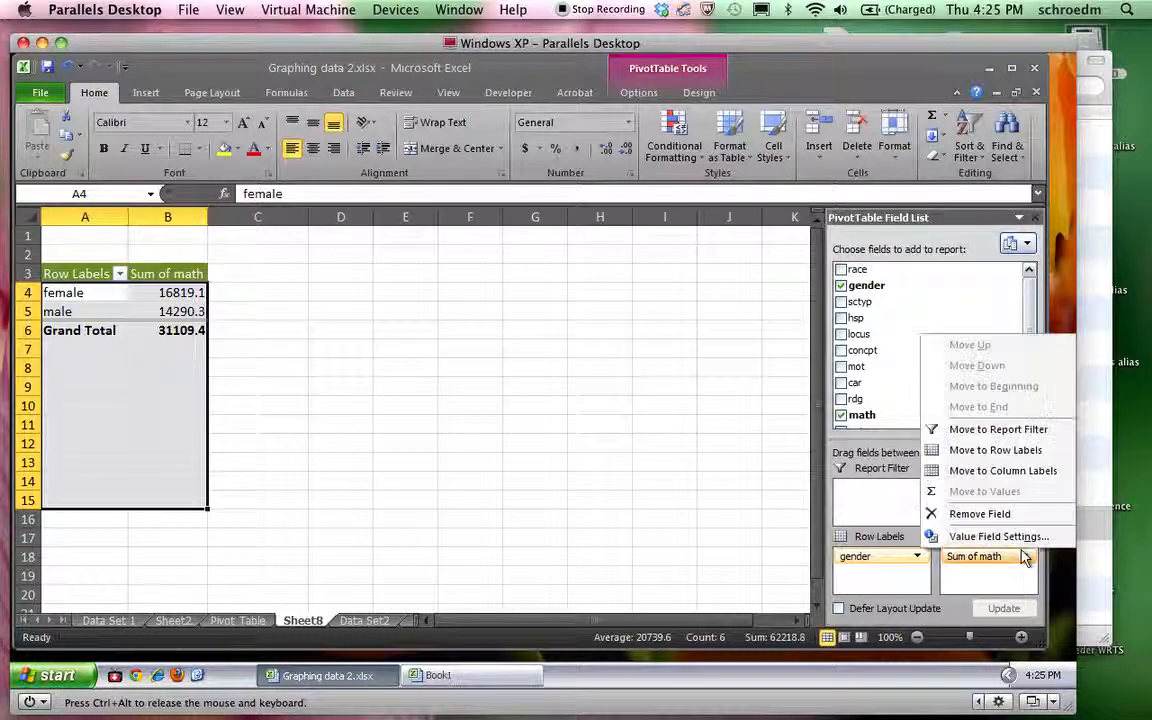
left_click(1020, 536)
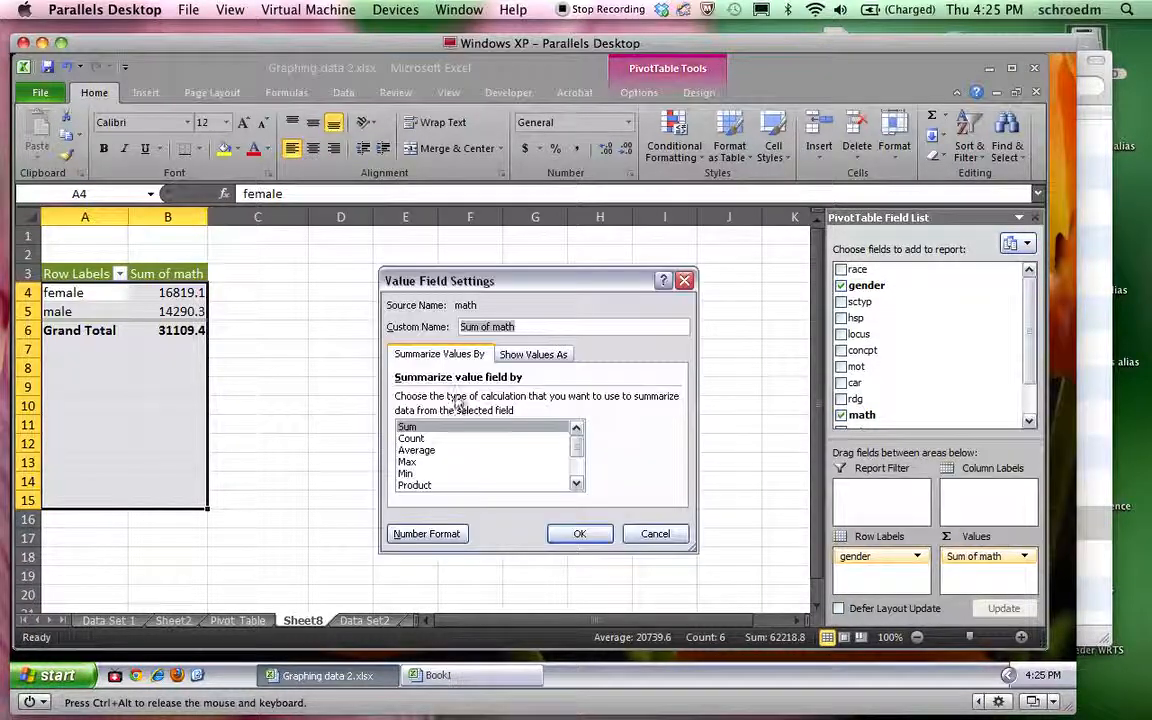
left_click(416, 450)
left_click(579, 533)
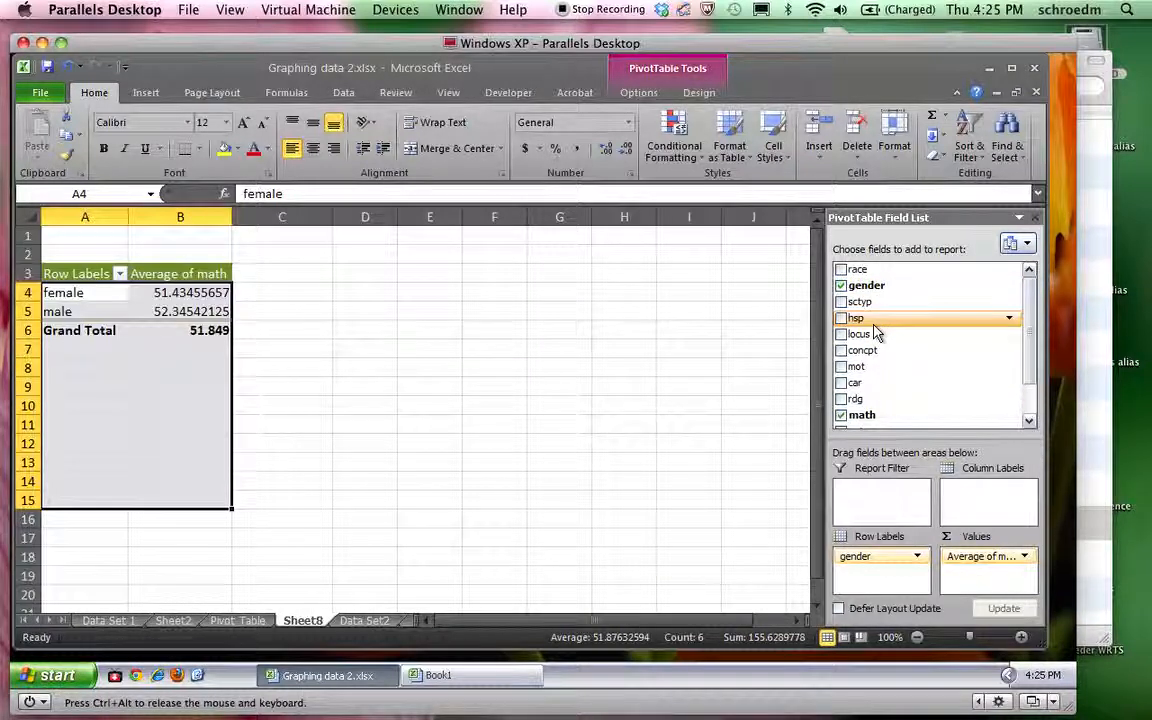
Add rdg as a second value field in the pivot table and summarize it by Average.
left_click_drag(1033, 345, 1031, 382)
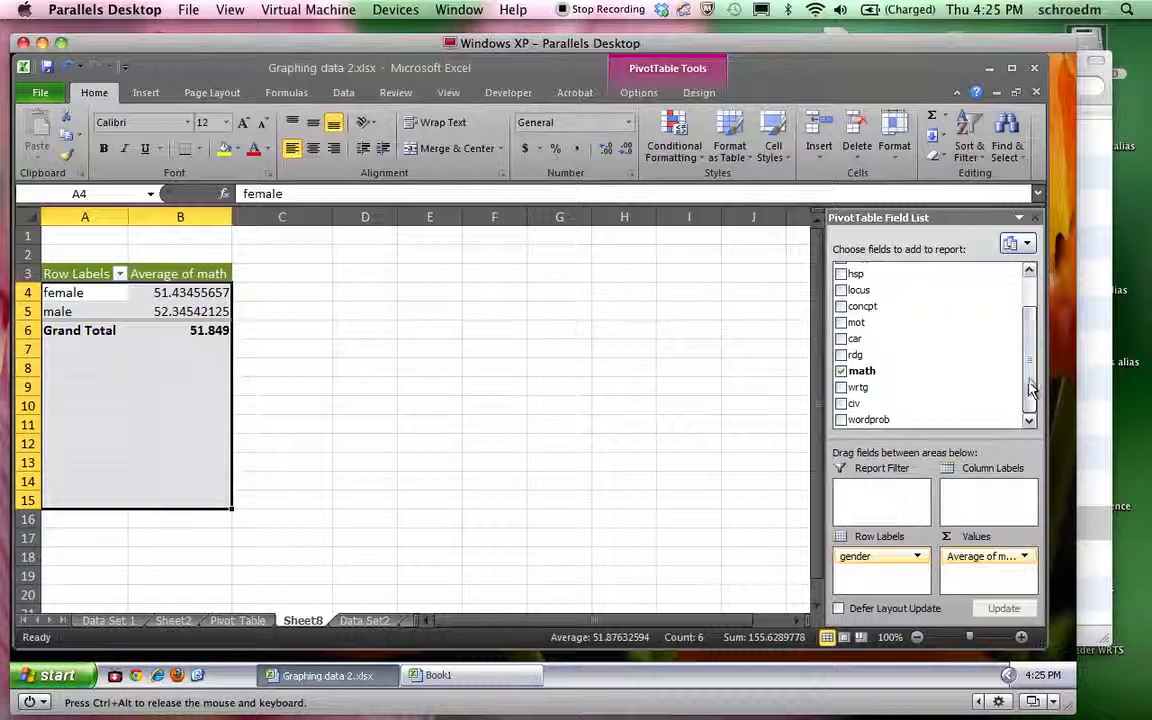
left_click_drag(857, 350, 970, 572)
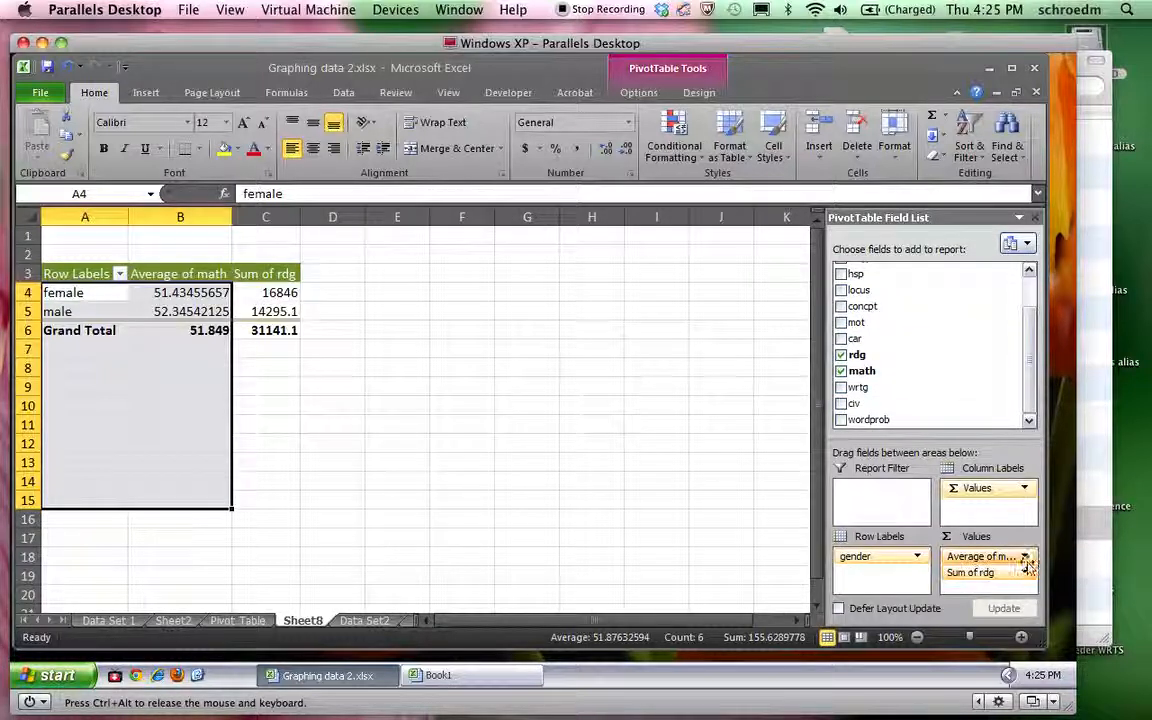
left_click(970, 572)
left_click(1000, 552)
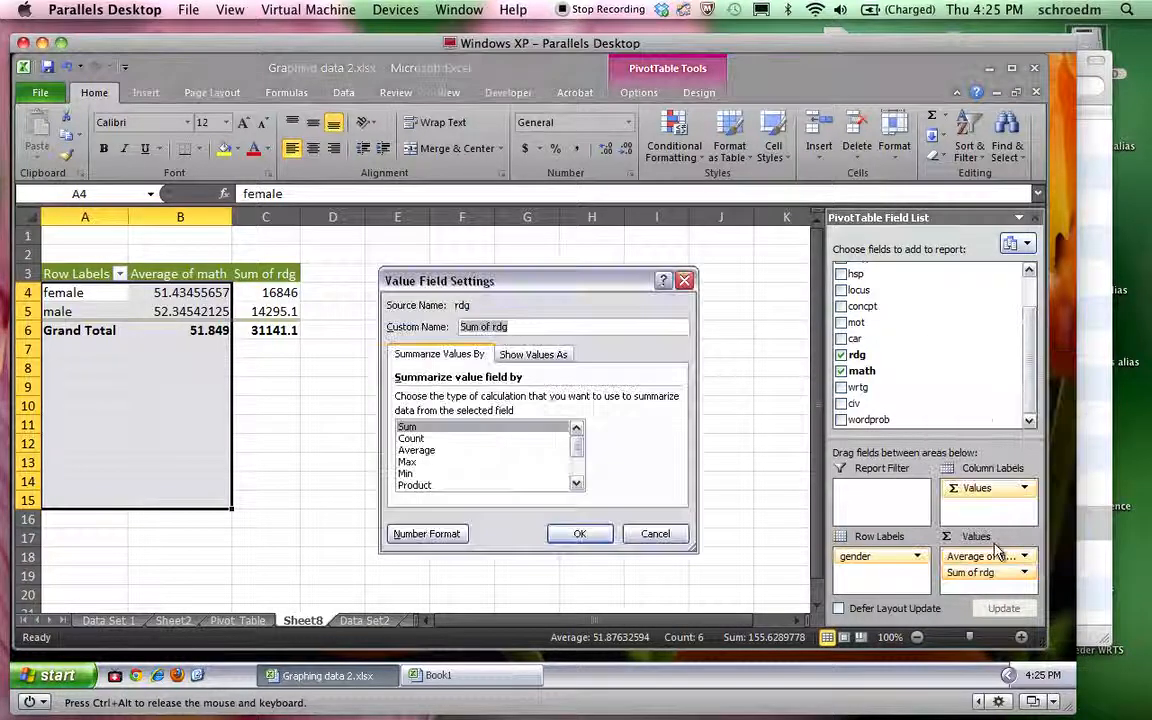
left_click(420, 438)
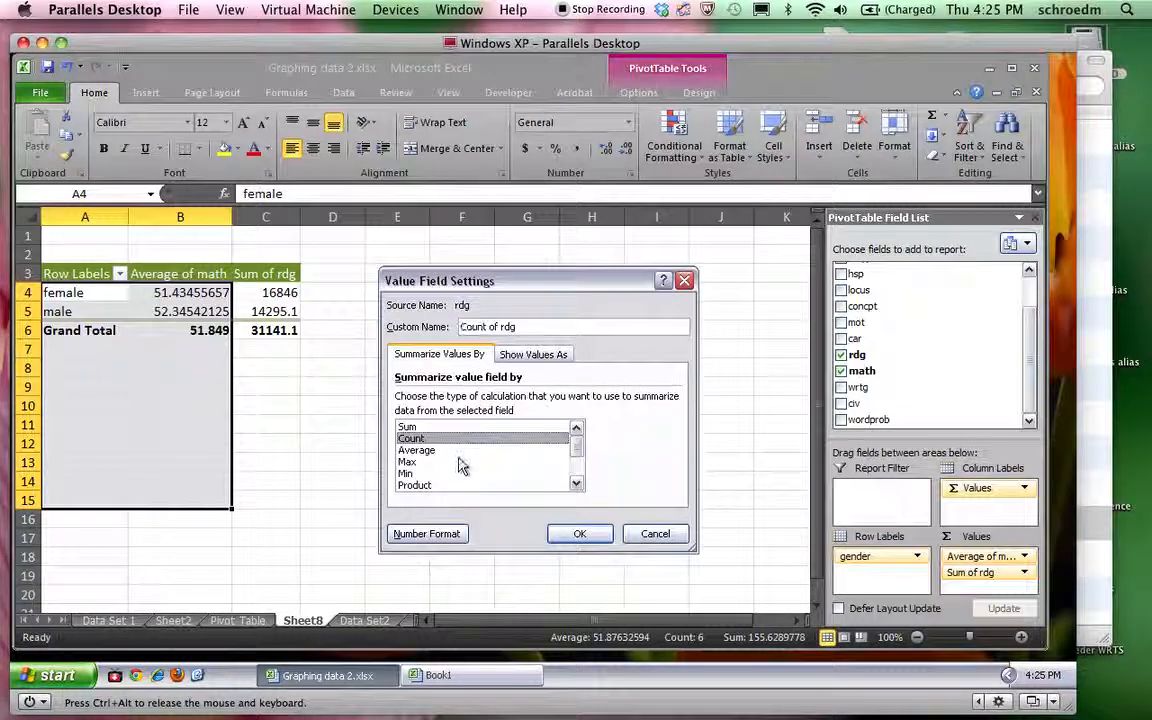
left_click(458, 463)
left_click(450, 450)
left_click(579, 533)
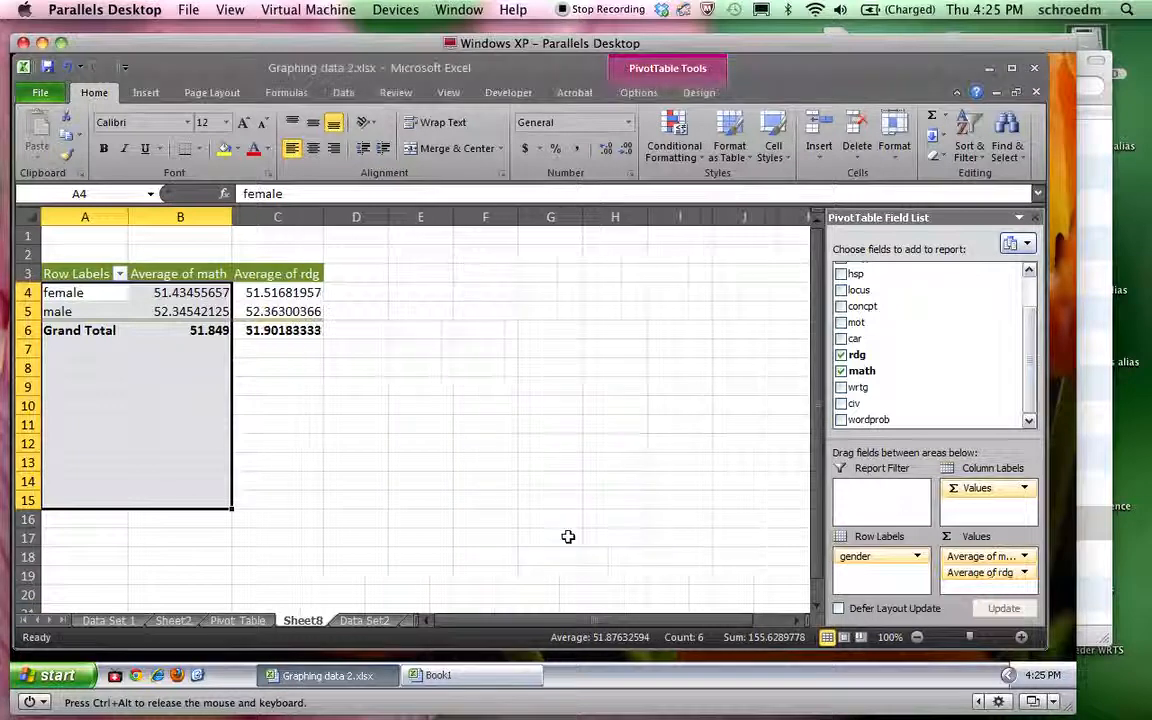
Insert a 2-D clustered column PivotChart from the female and male averages in A4:C5 and move it farther from the pivot table.
left_click(118, 316)
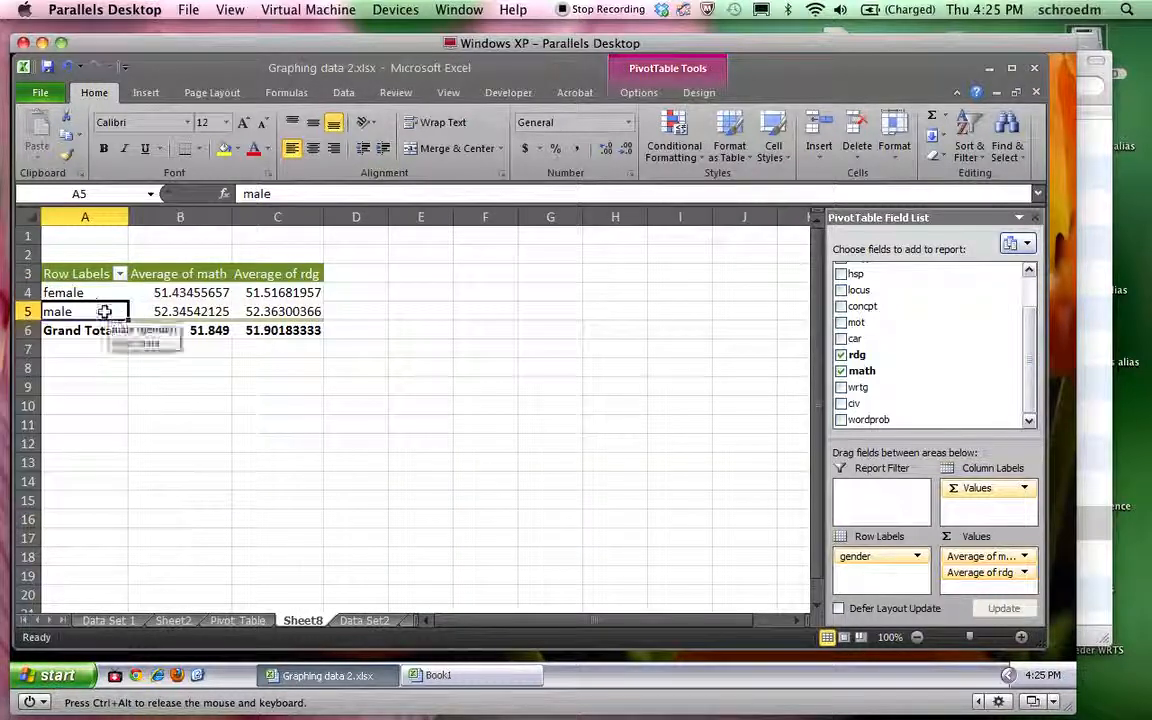
left_click_drag(93, 295, 300, 312)
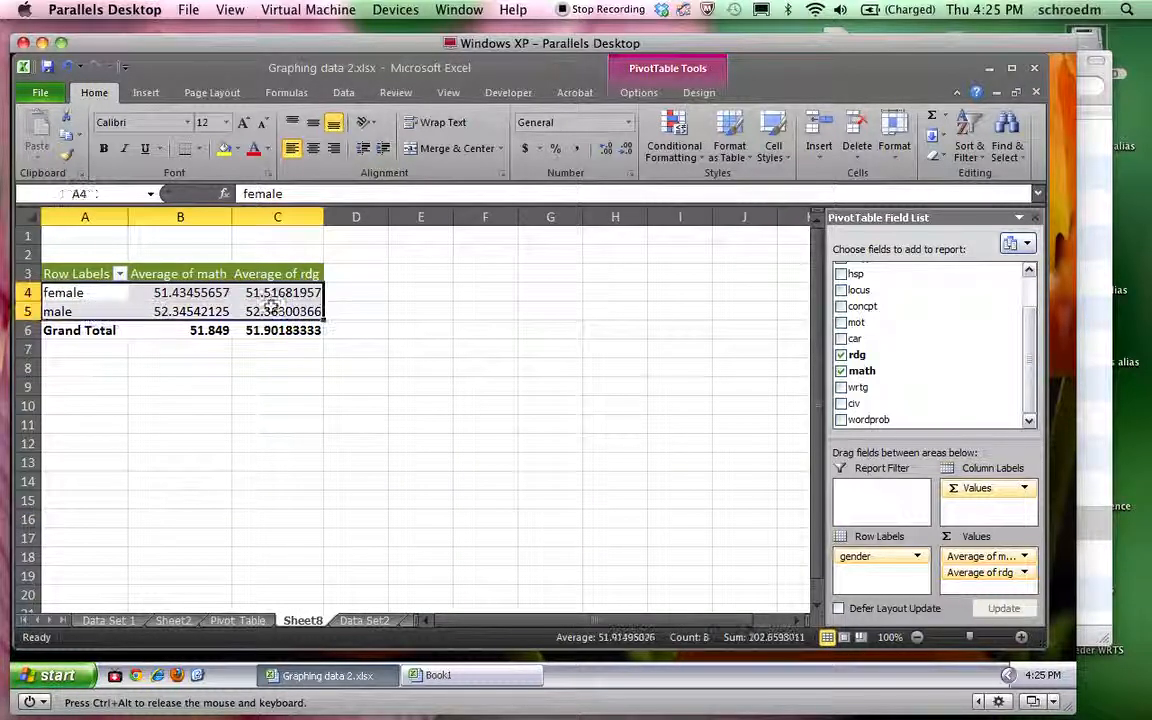
left_click(146, 92)
left_click(302, 140)
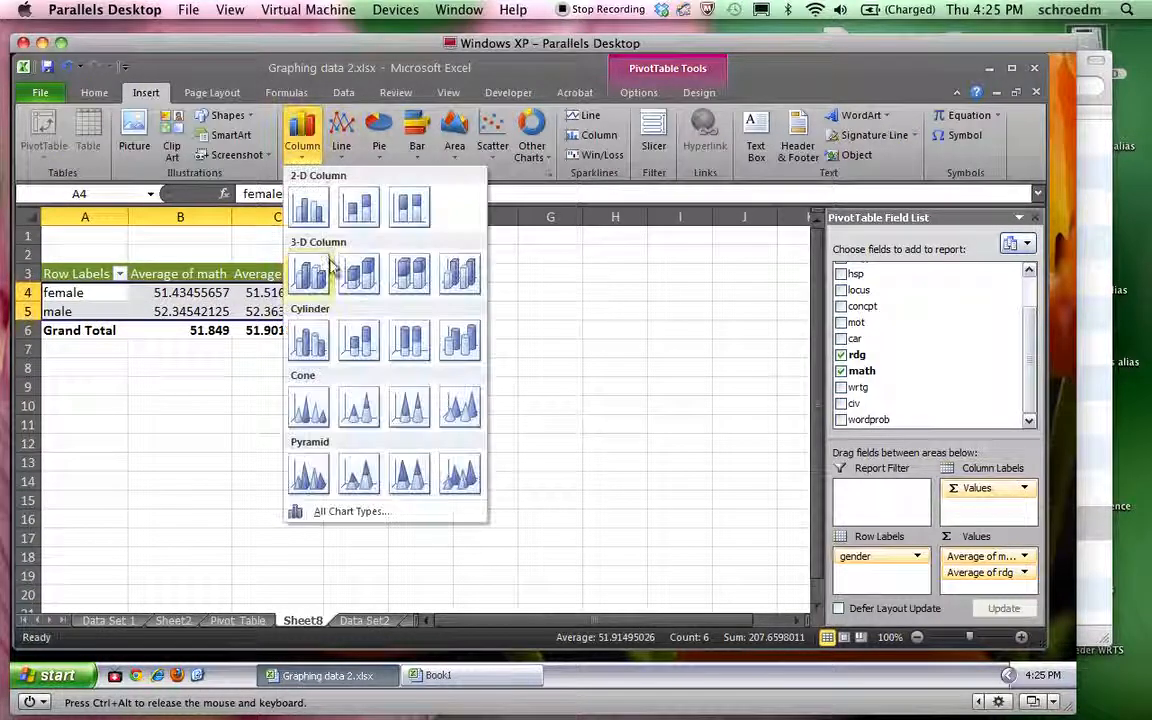
left_click(308, 211)
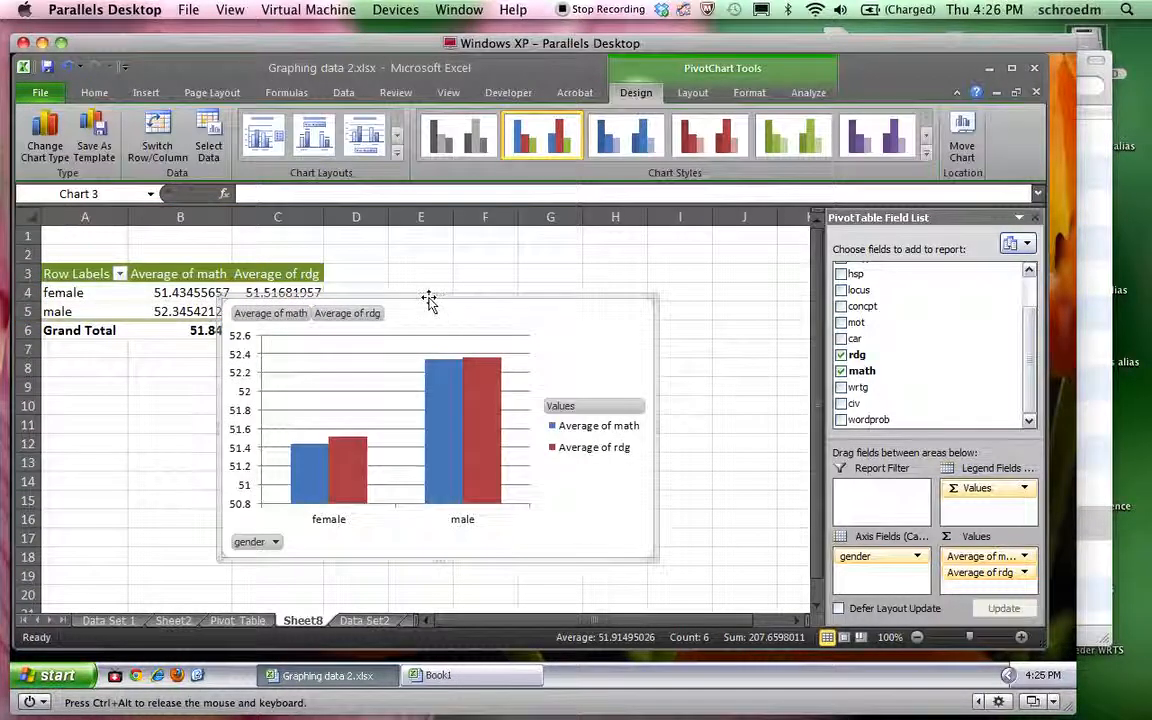
left_click_drag(429, 298, 515, 299)
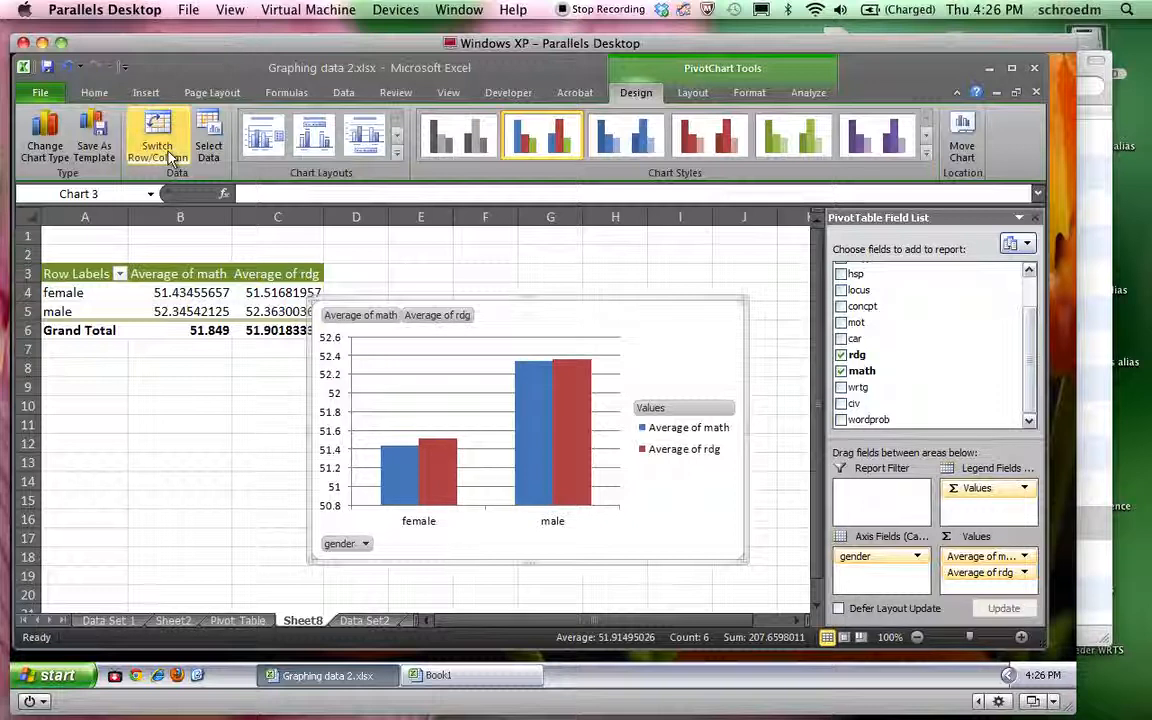
left_click(533, 388)
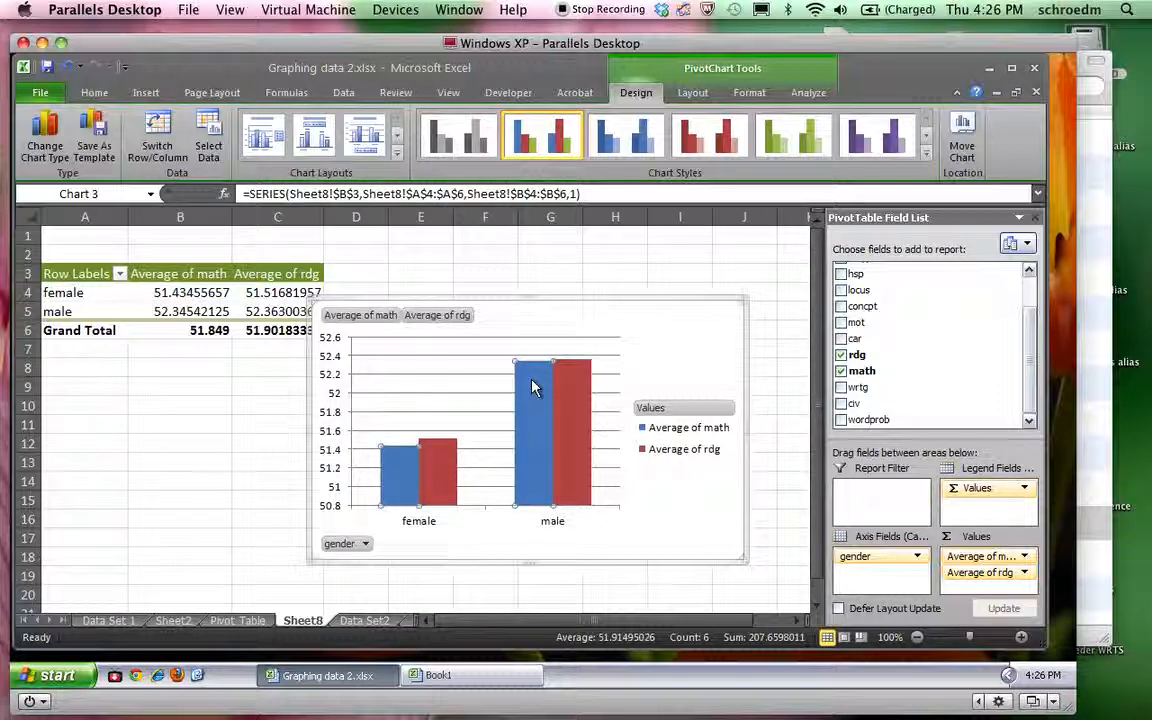
left_click(750, 93)
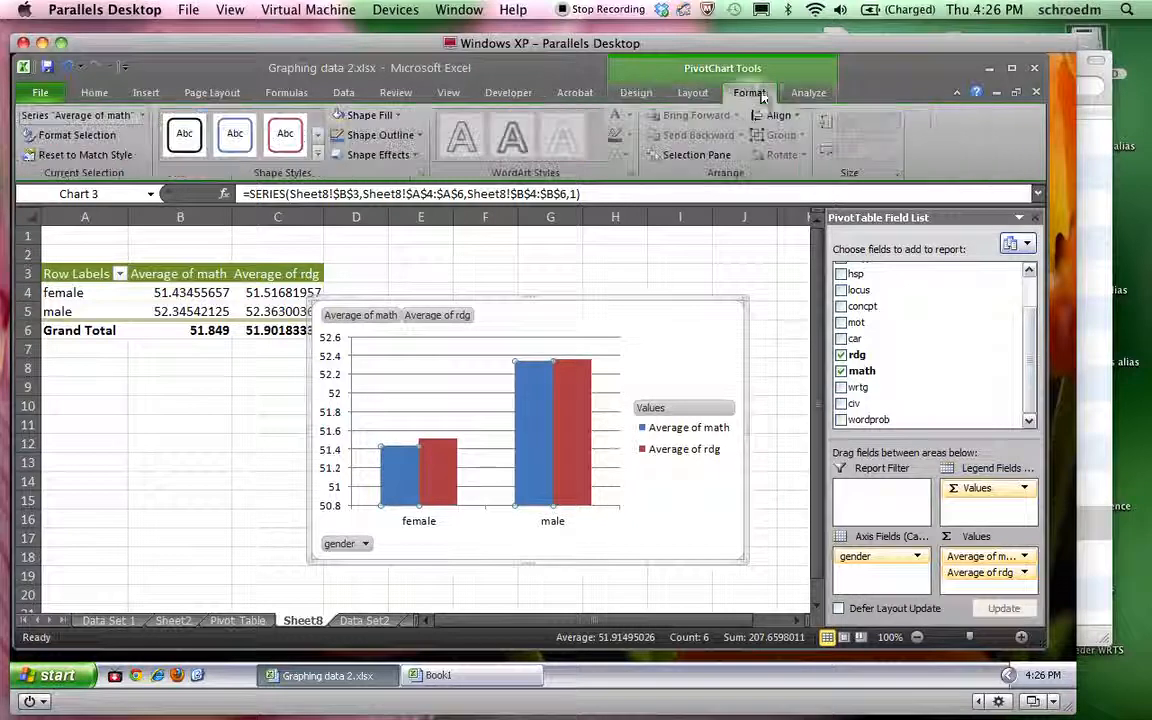
left_click(808, 93)
left_click(749, 93)
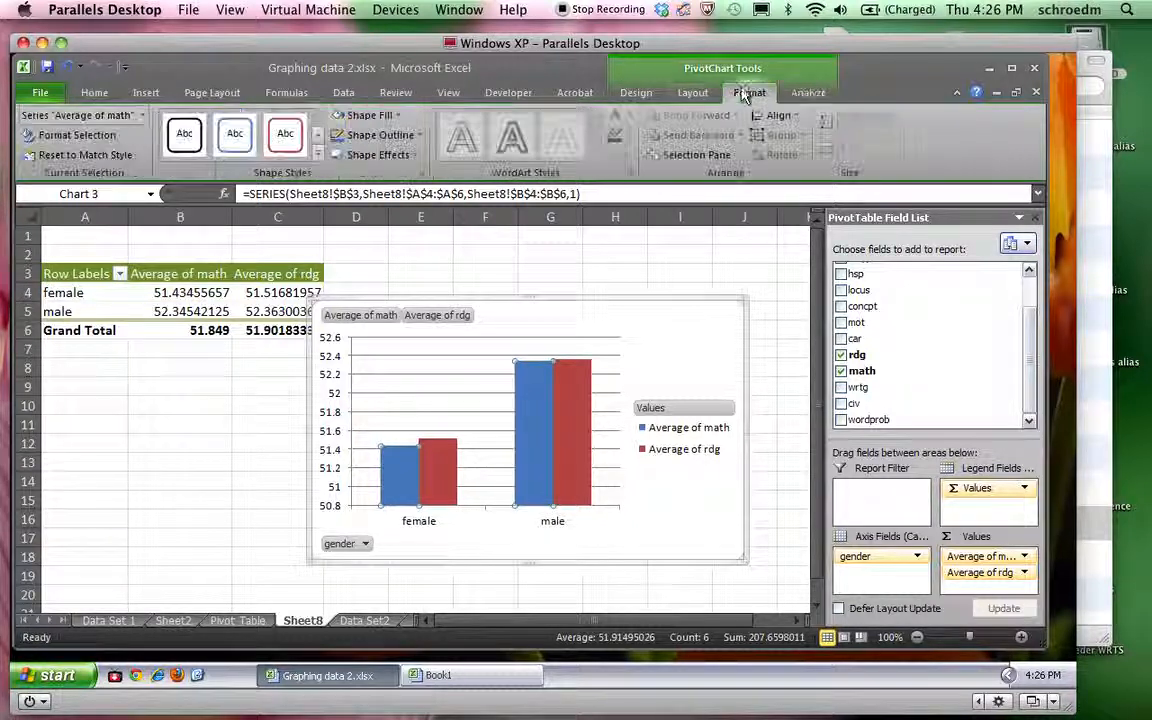
left_click(692, 93)
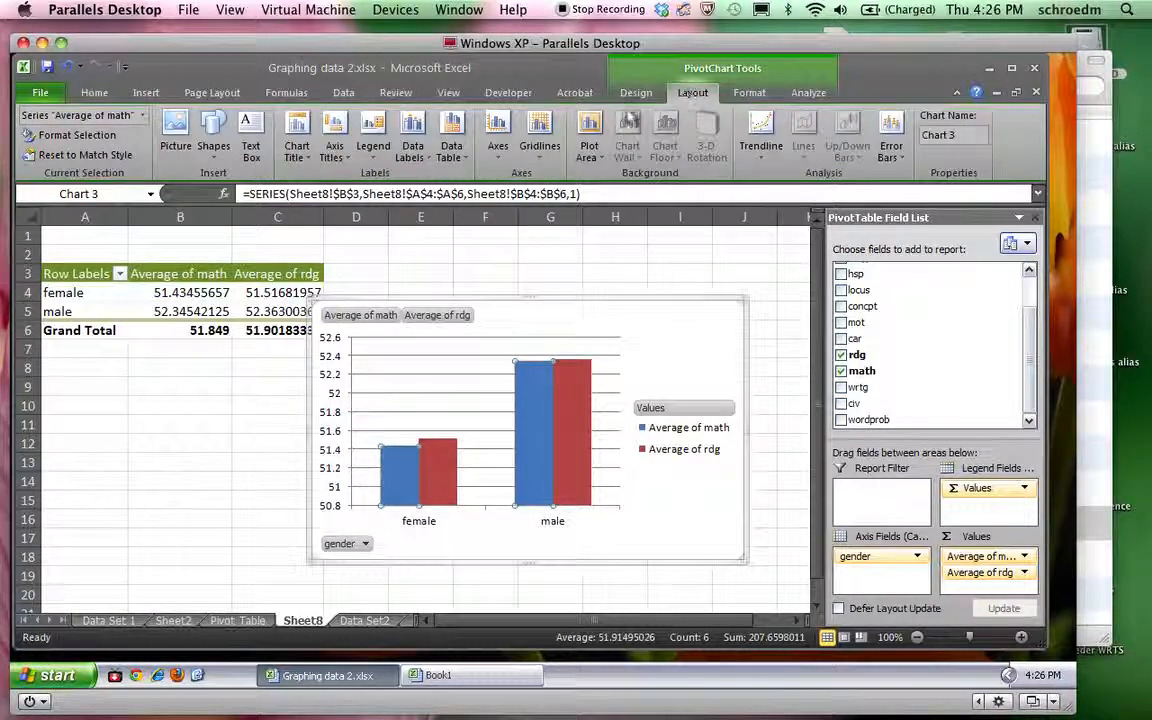
left_click(372, 145)
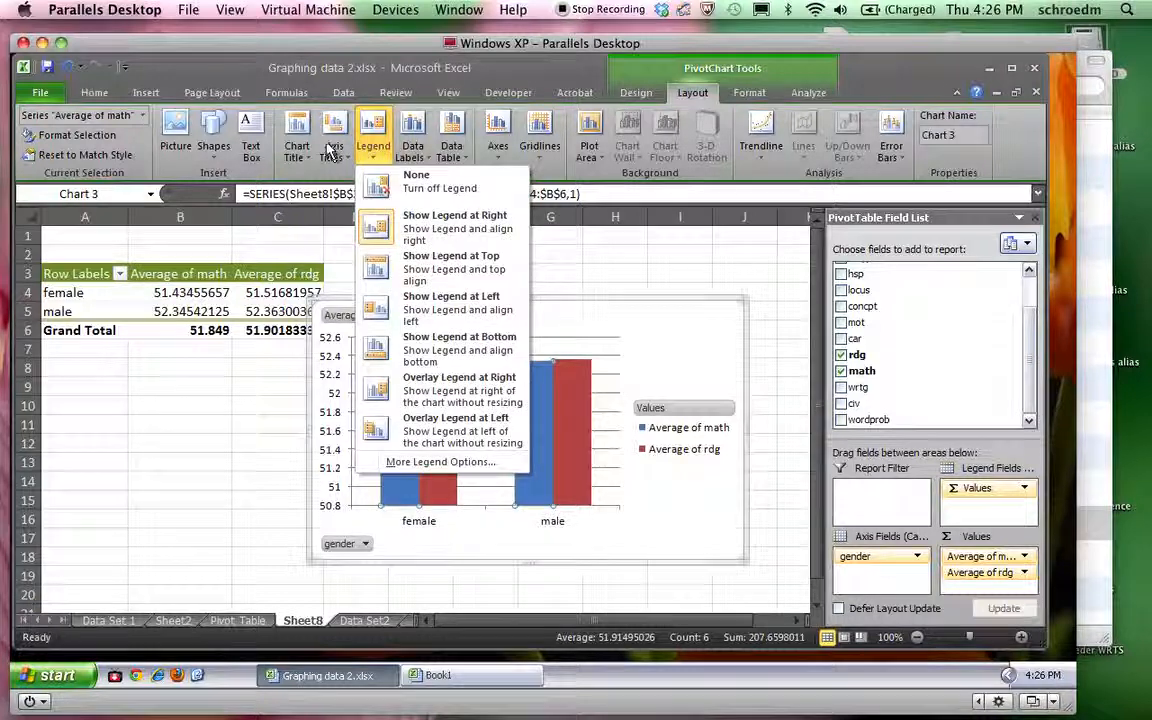
left_click(334, 122)
left_click(334, 124)
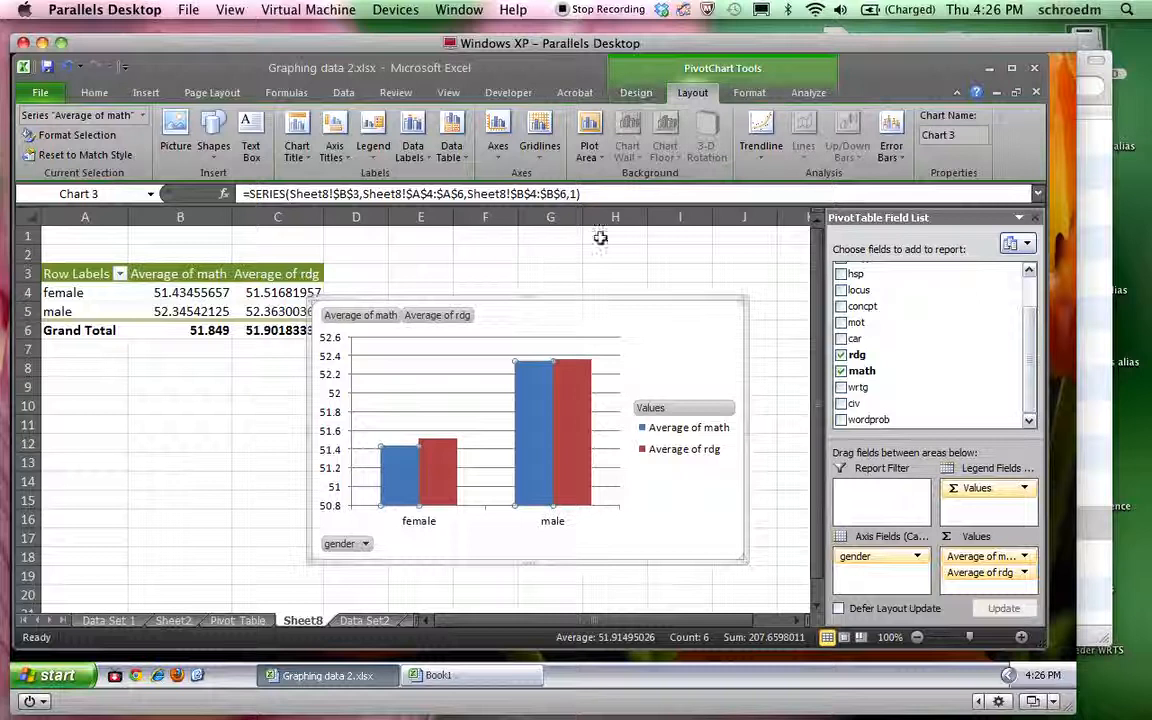
left_click(606, 301)
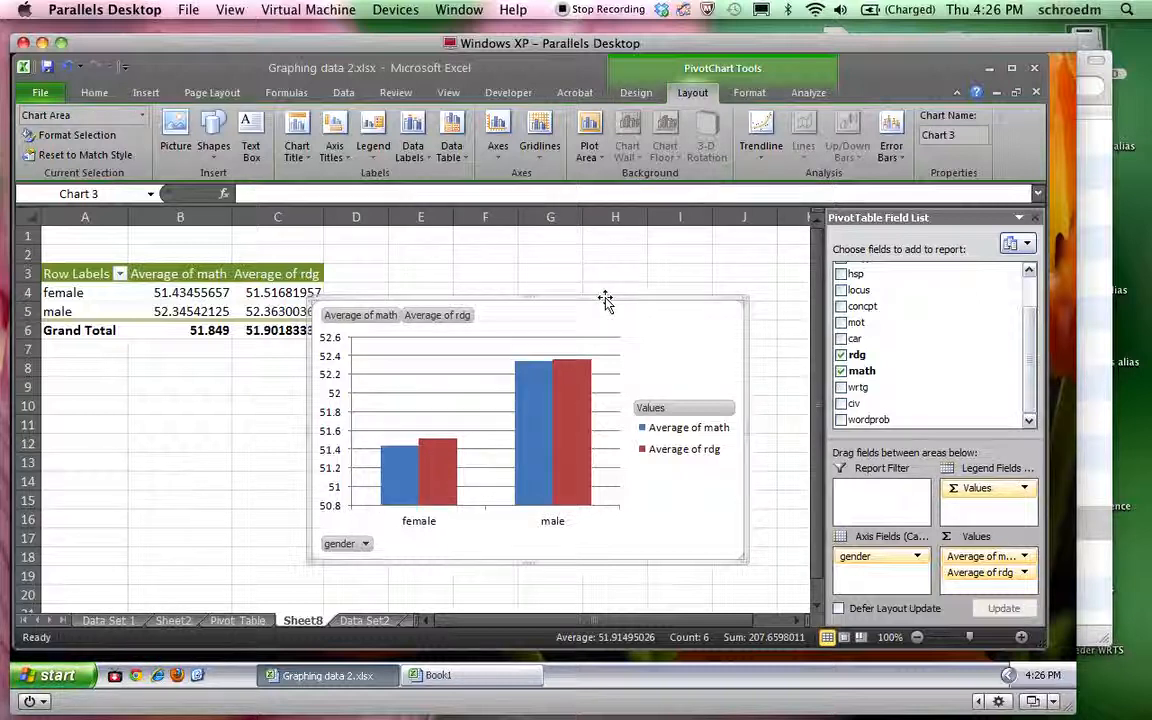